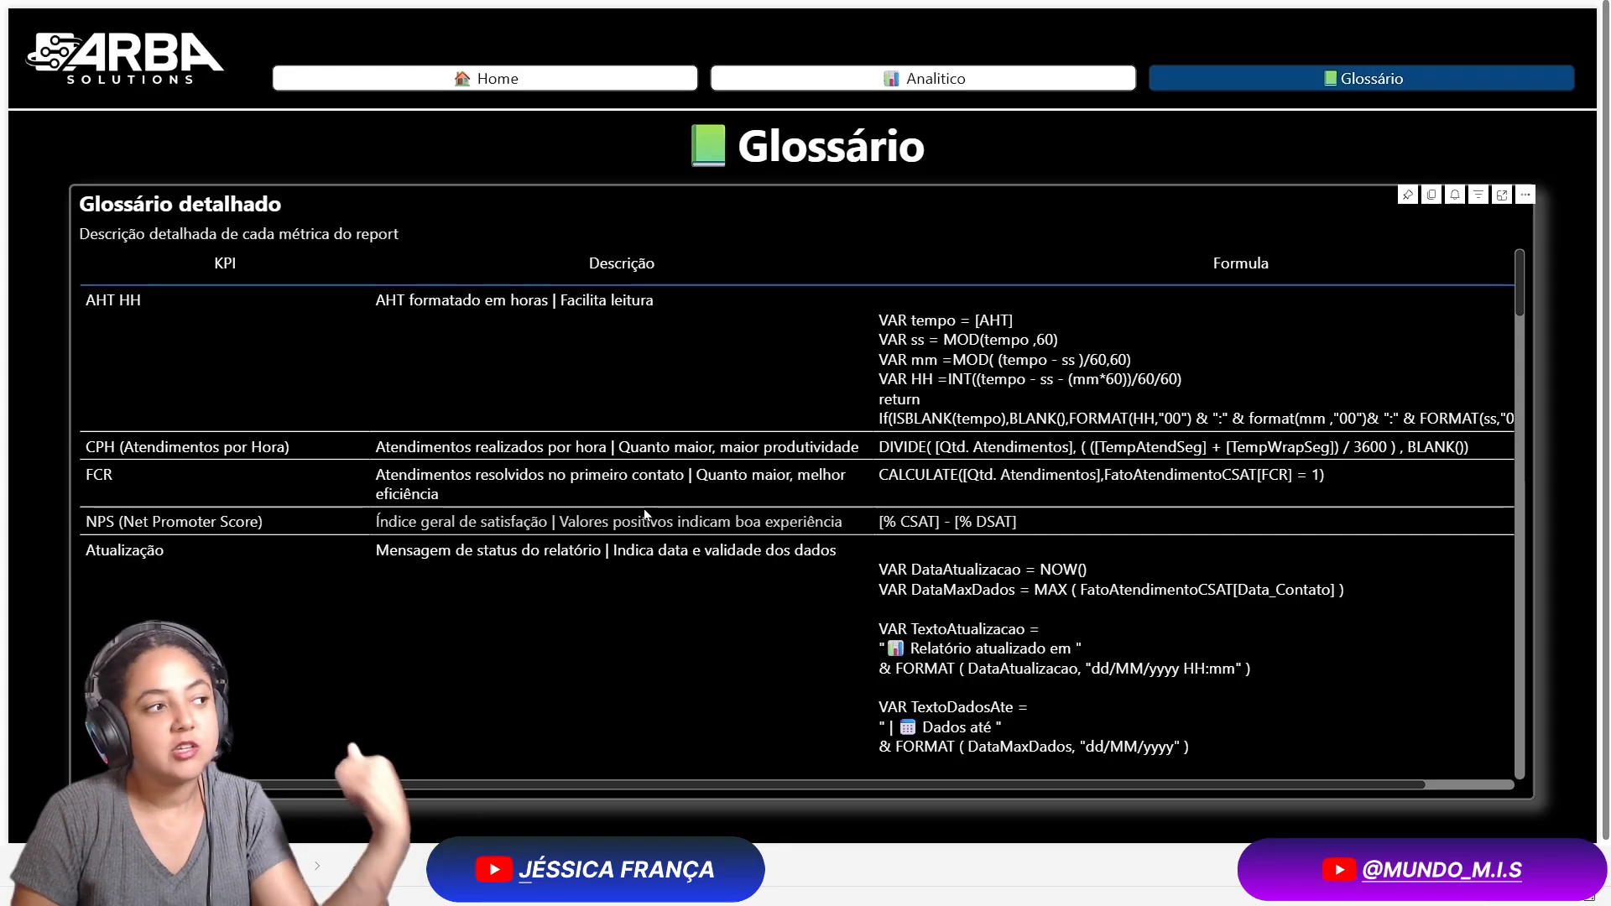
Read through the KPI descriptions and formulas in the Glossário detalhado table
scroll(638, 515, "down", 6)
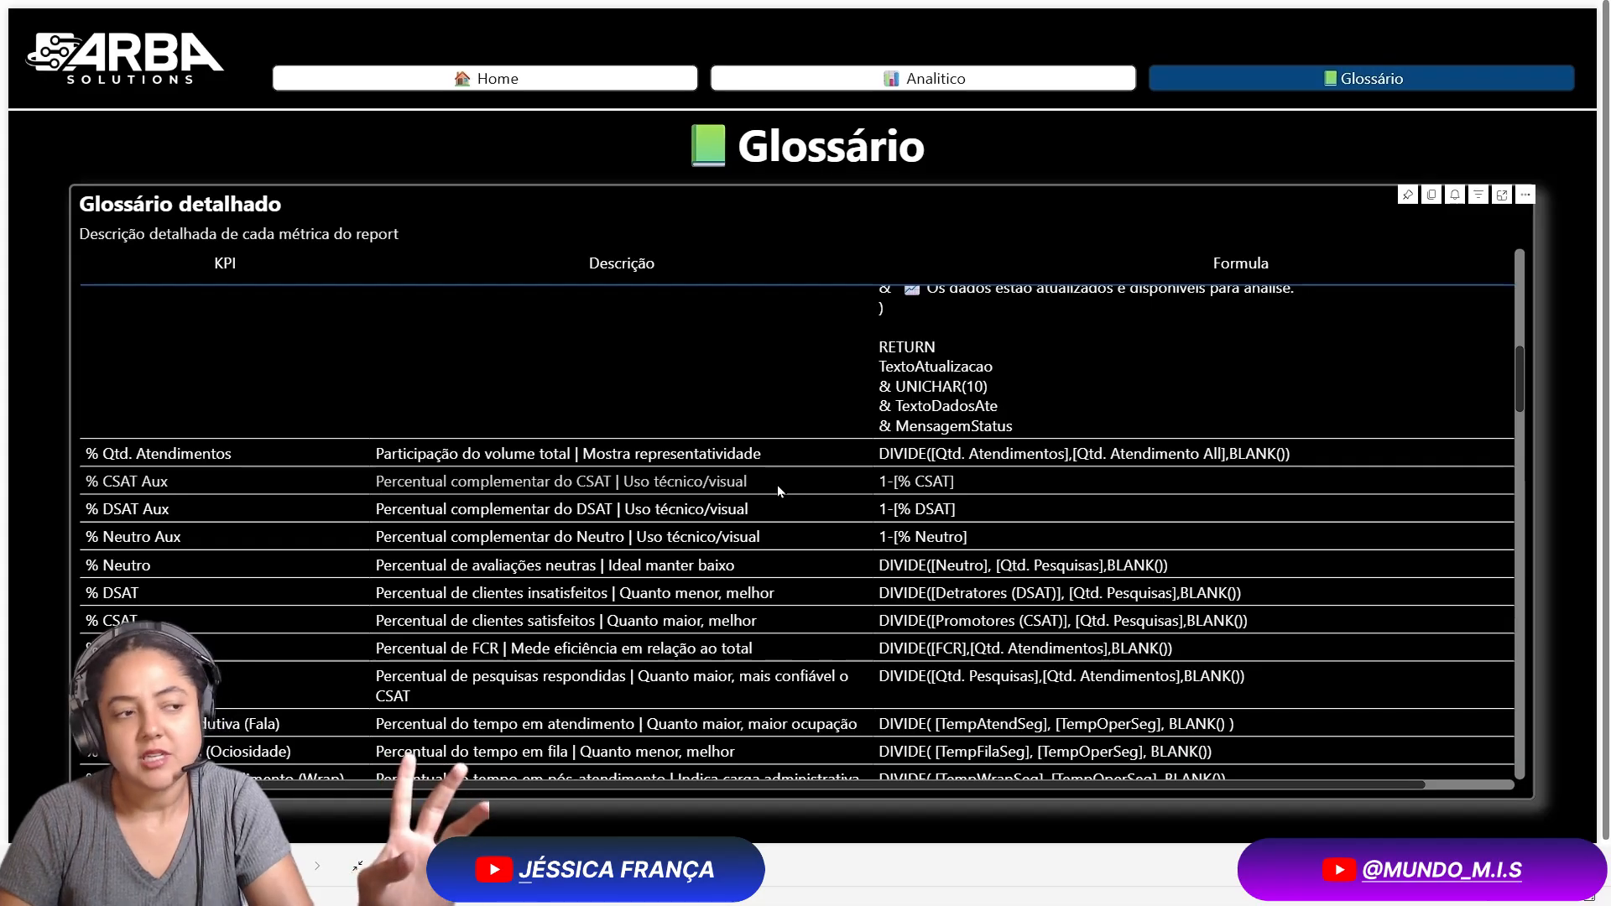
scroll(1110, 569, "down", 1)
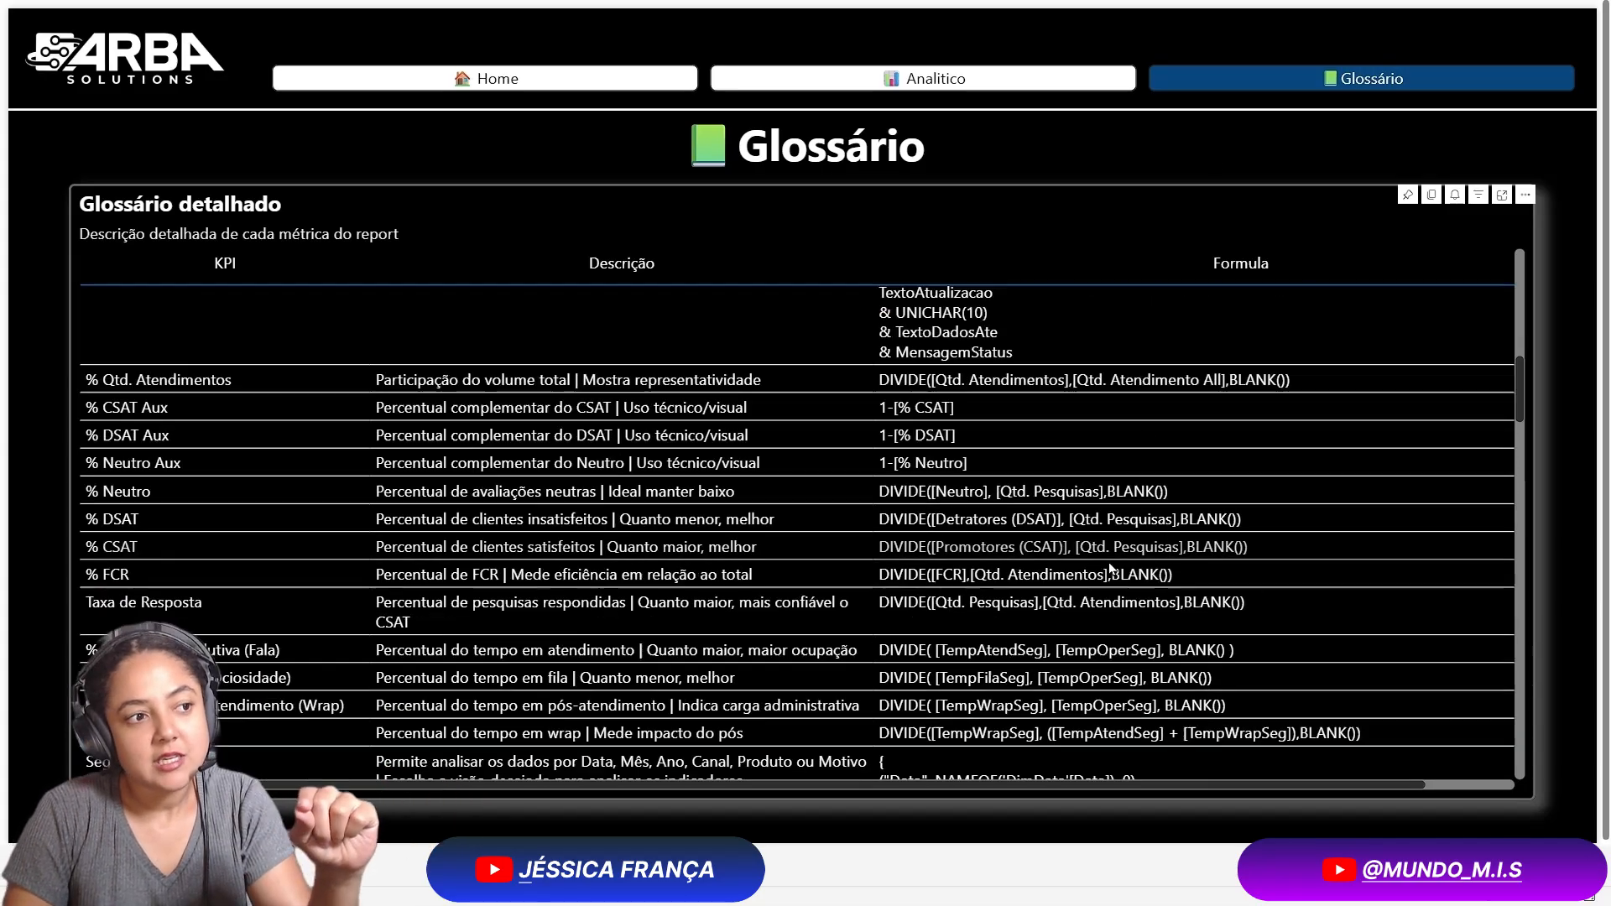
scroll(1108, 569, "down", 15)
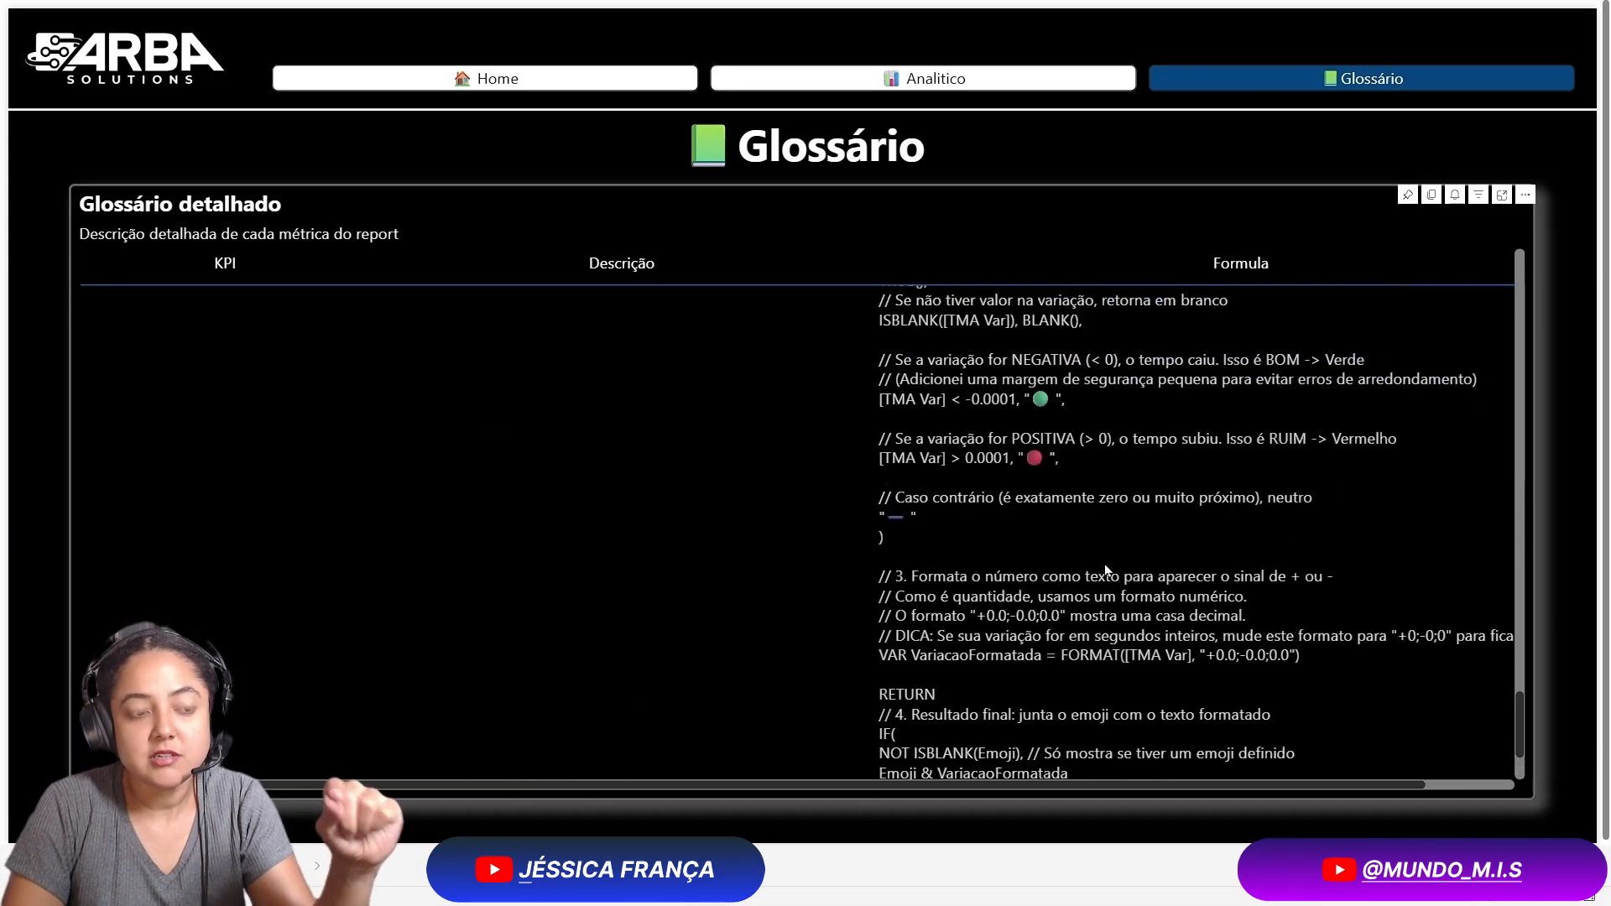
scroll(1106, 571, "up", 15)
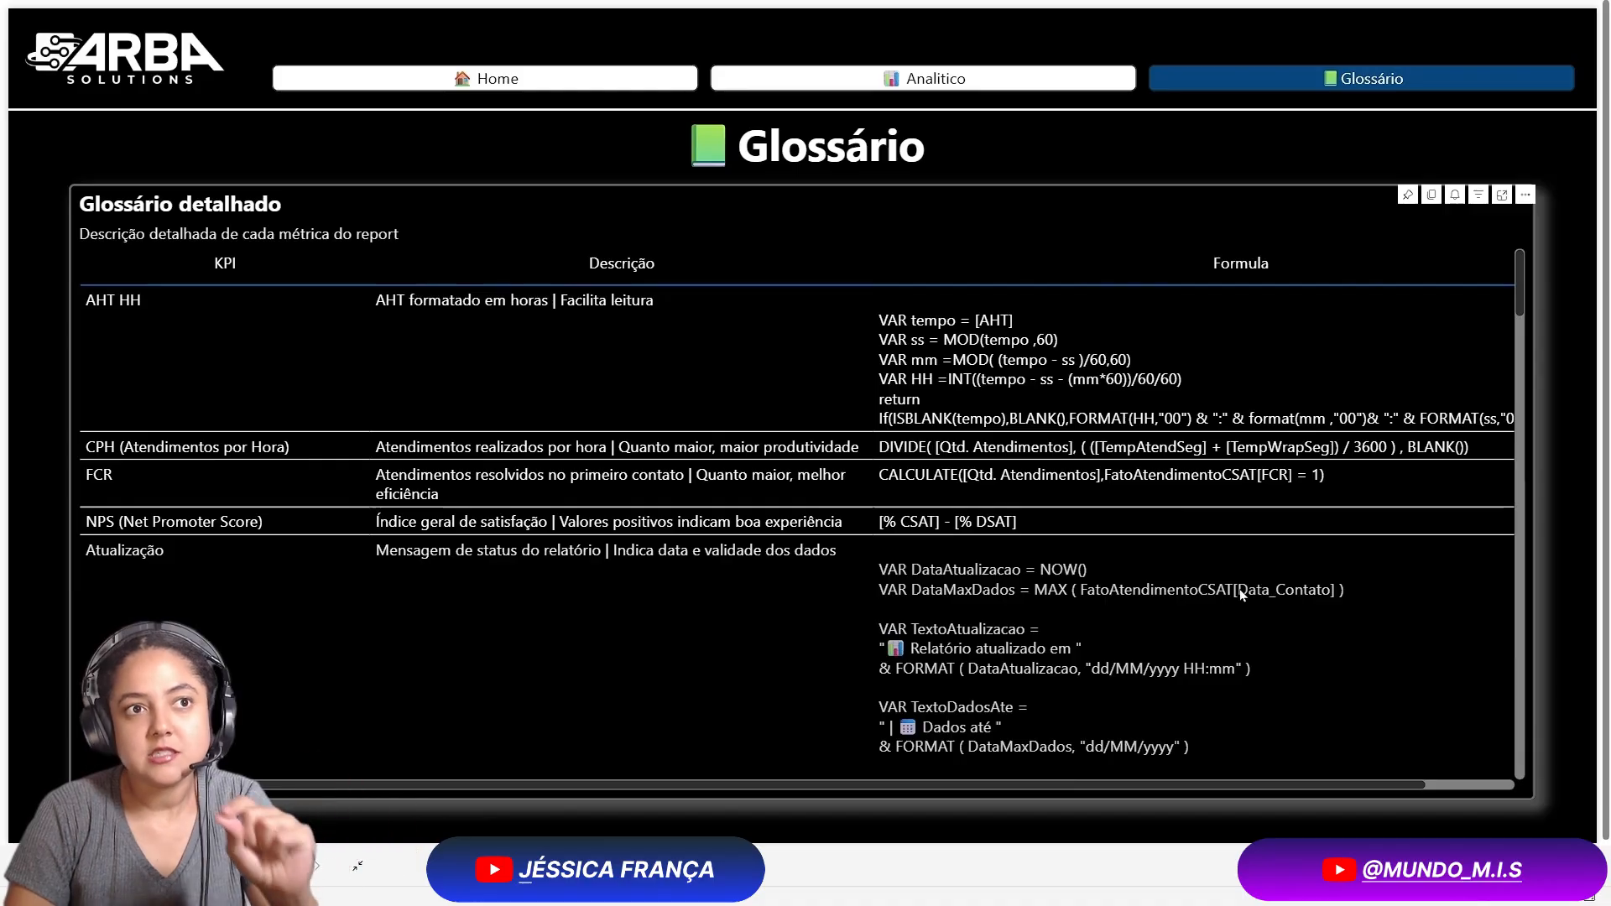
View the Analitico and Home pages of the report and return to the Glossário page
left_click(1016, 80)
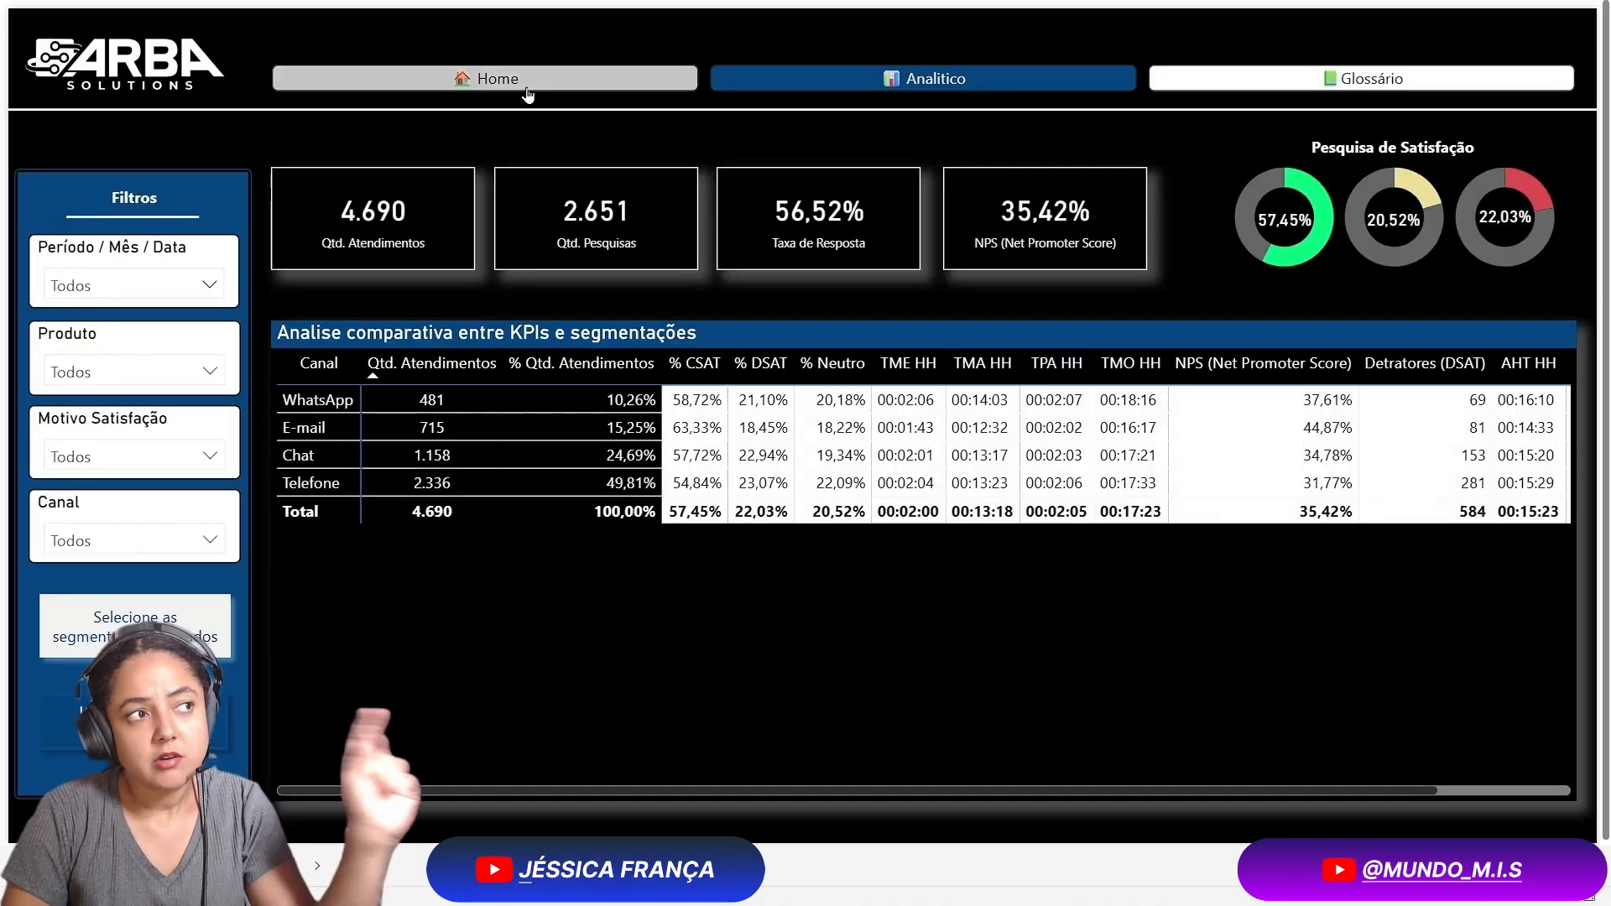
left_click(528, 92)
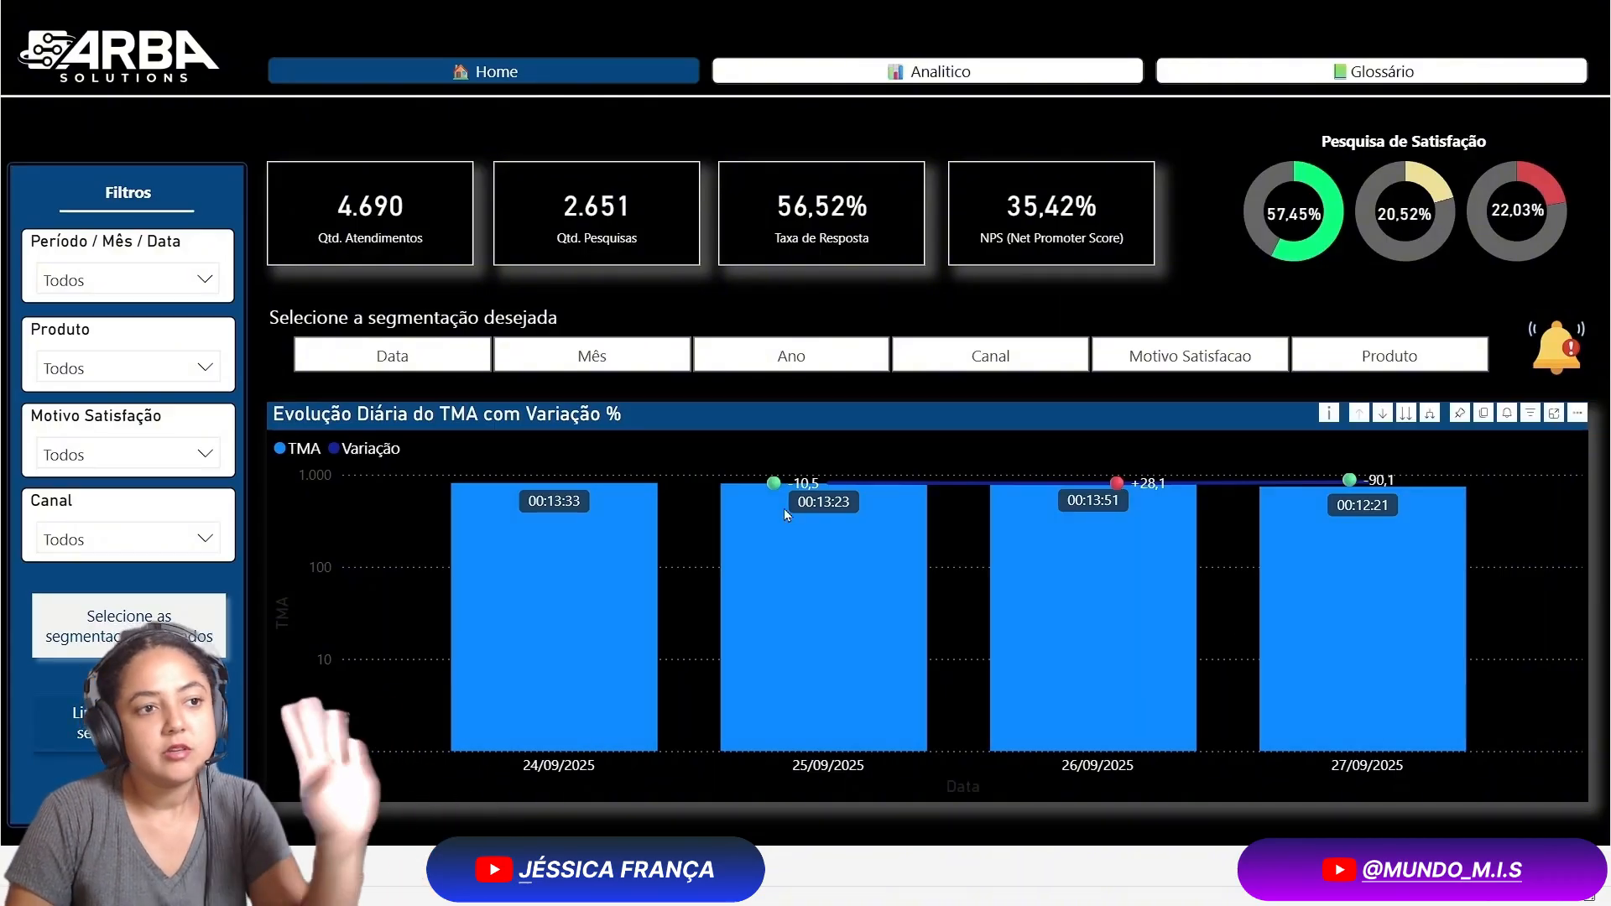
left_click(1377, 72)
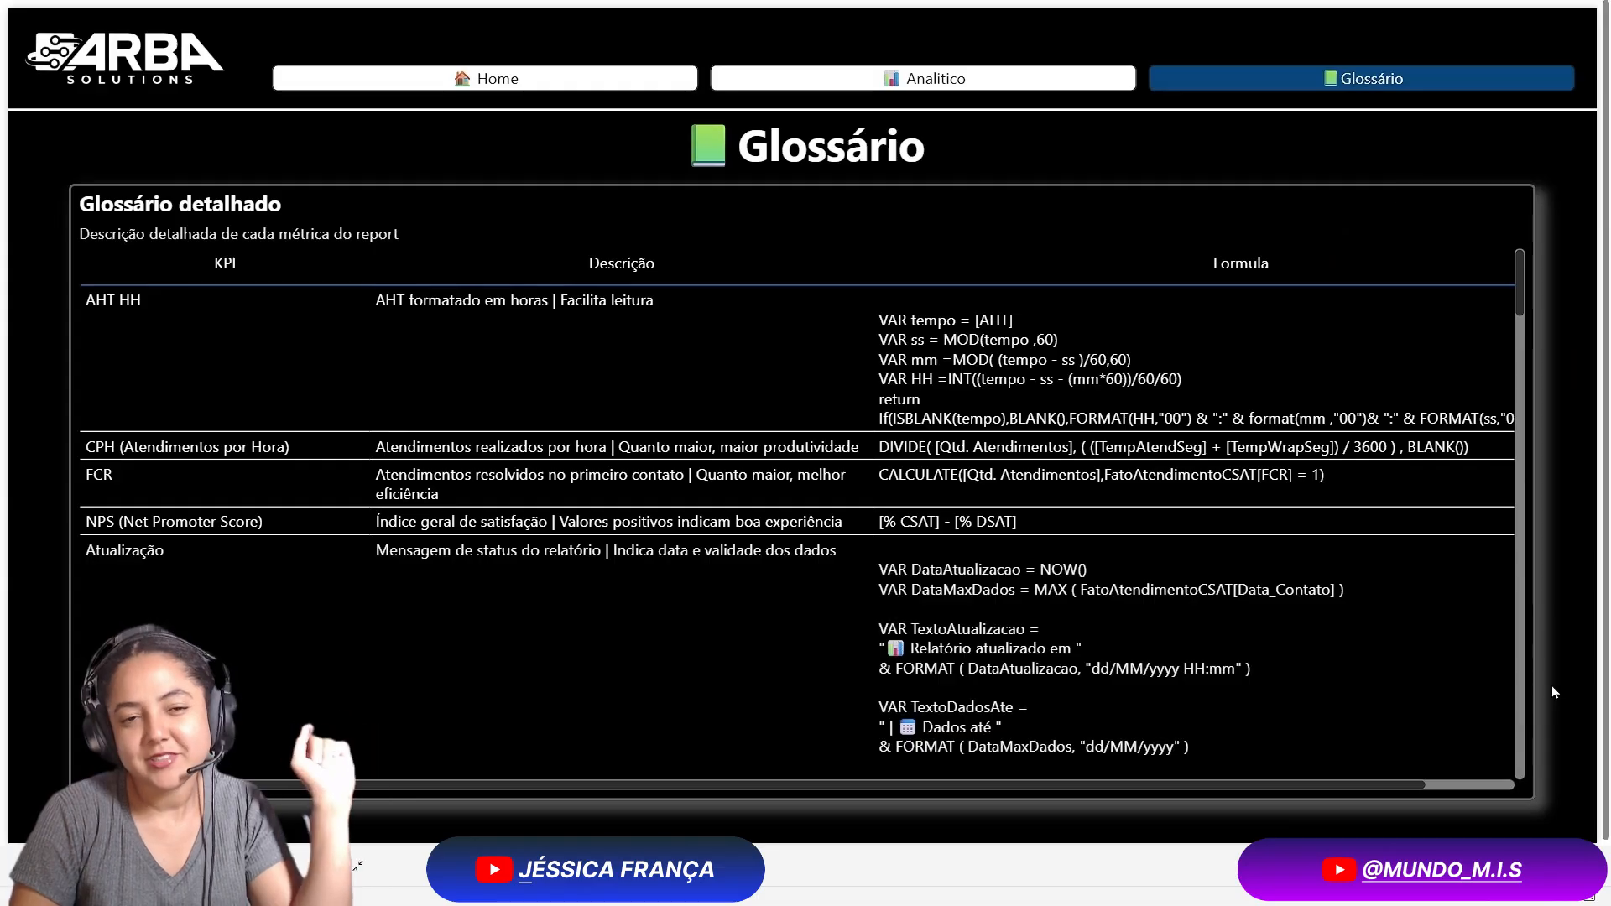
Leave full-screen view and show the field setup of the Glossário detalhado table visual
key("Escape")
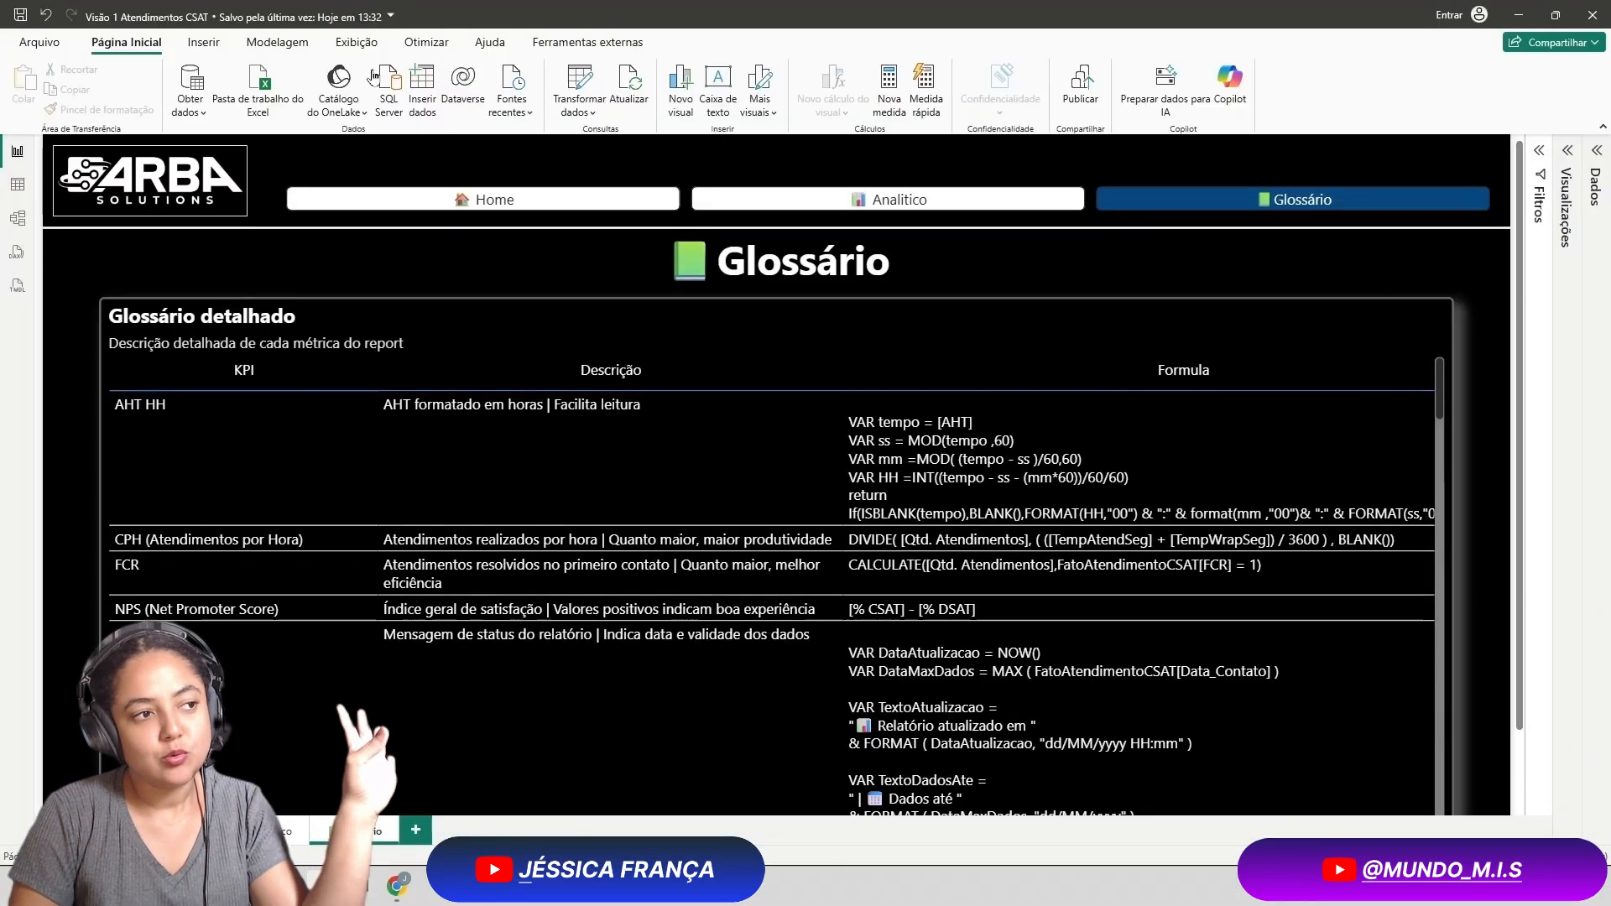
left_click(1336, 309)
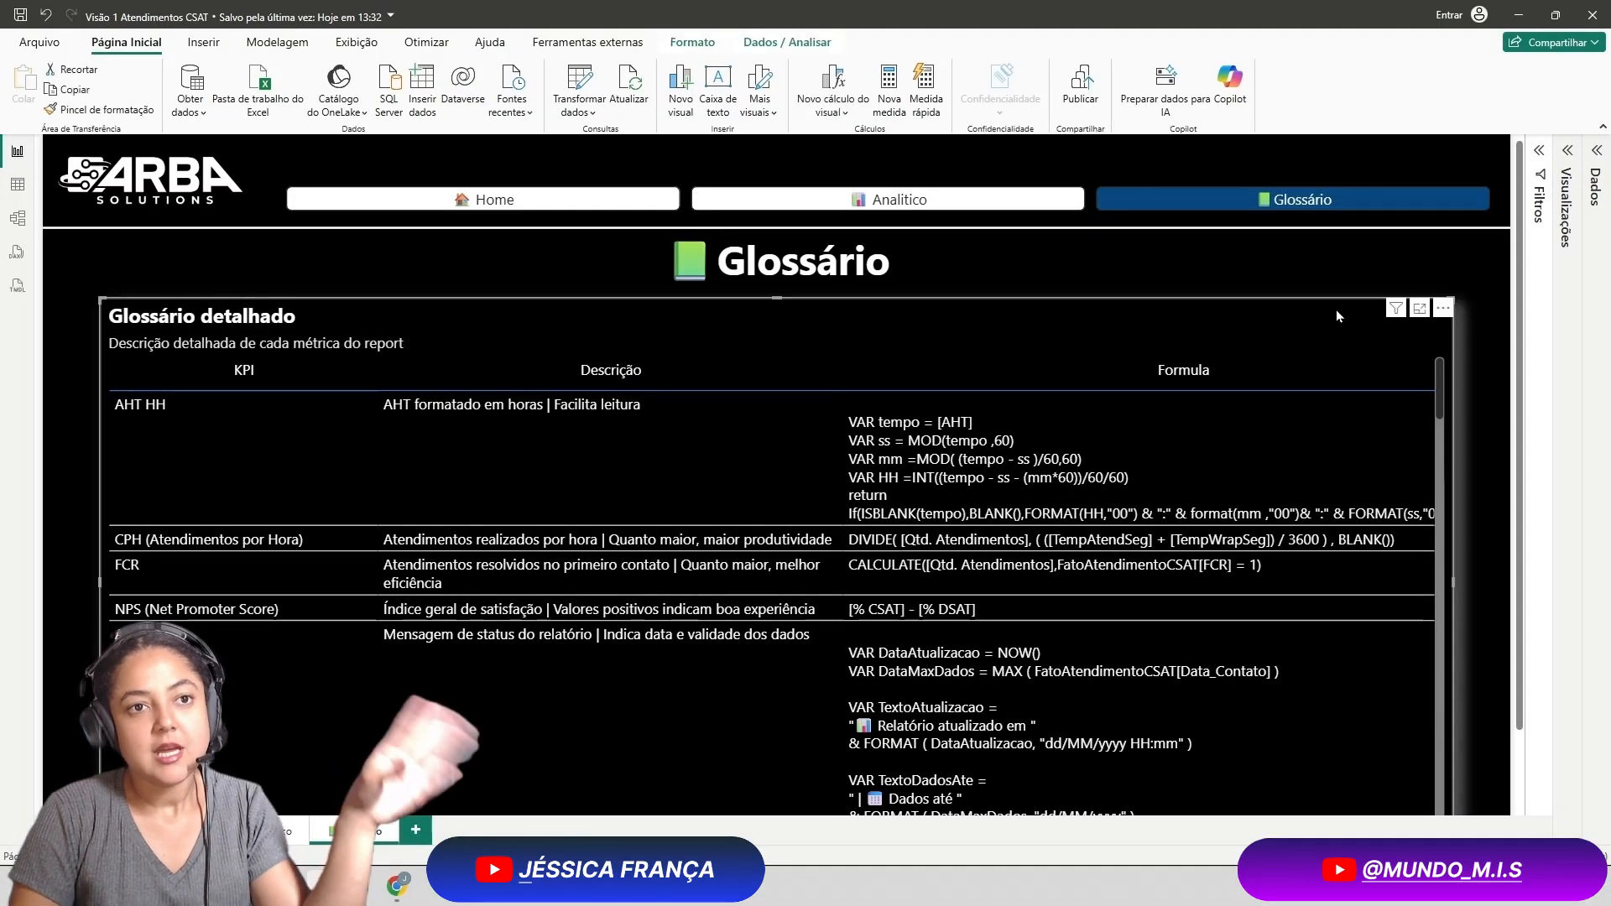
left_click(1567, 150)
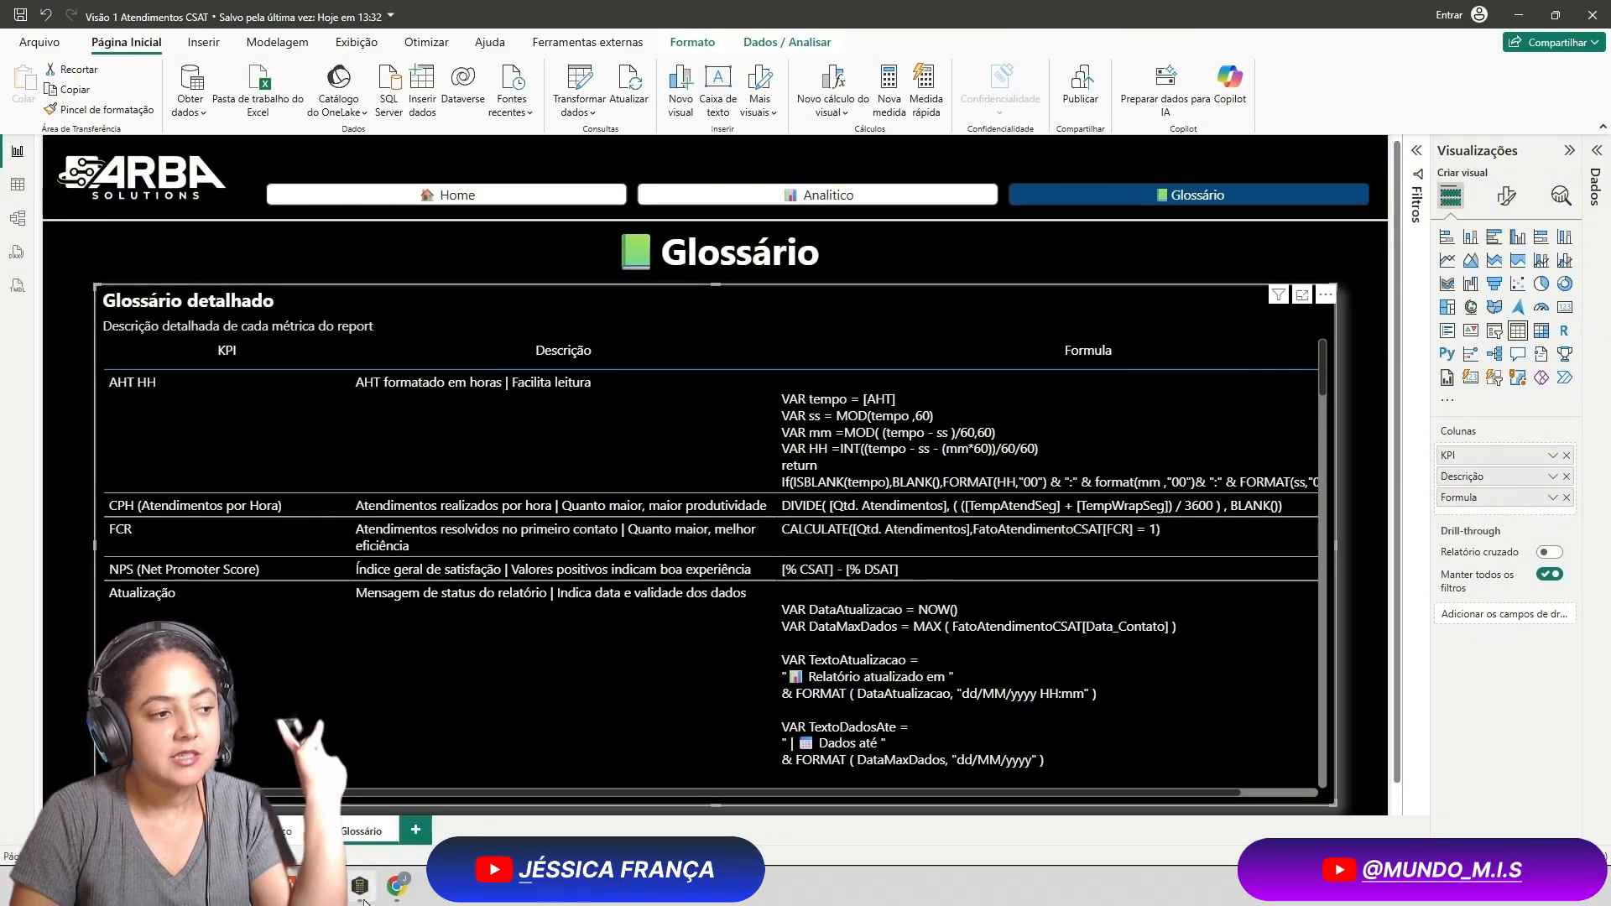
Switch to Measure Killer and look through the used and unused columns and measures in the results
left_click(361, 892)
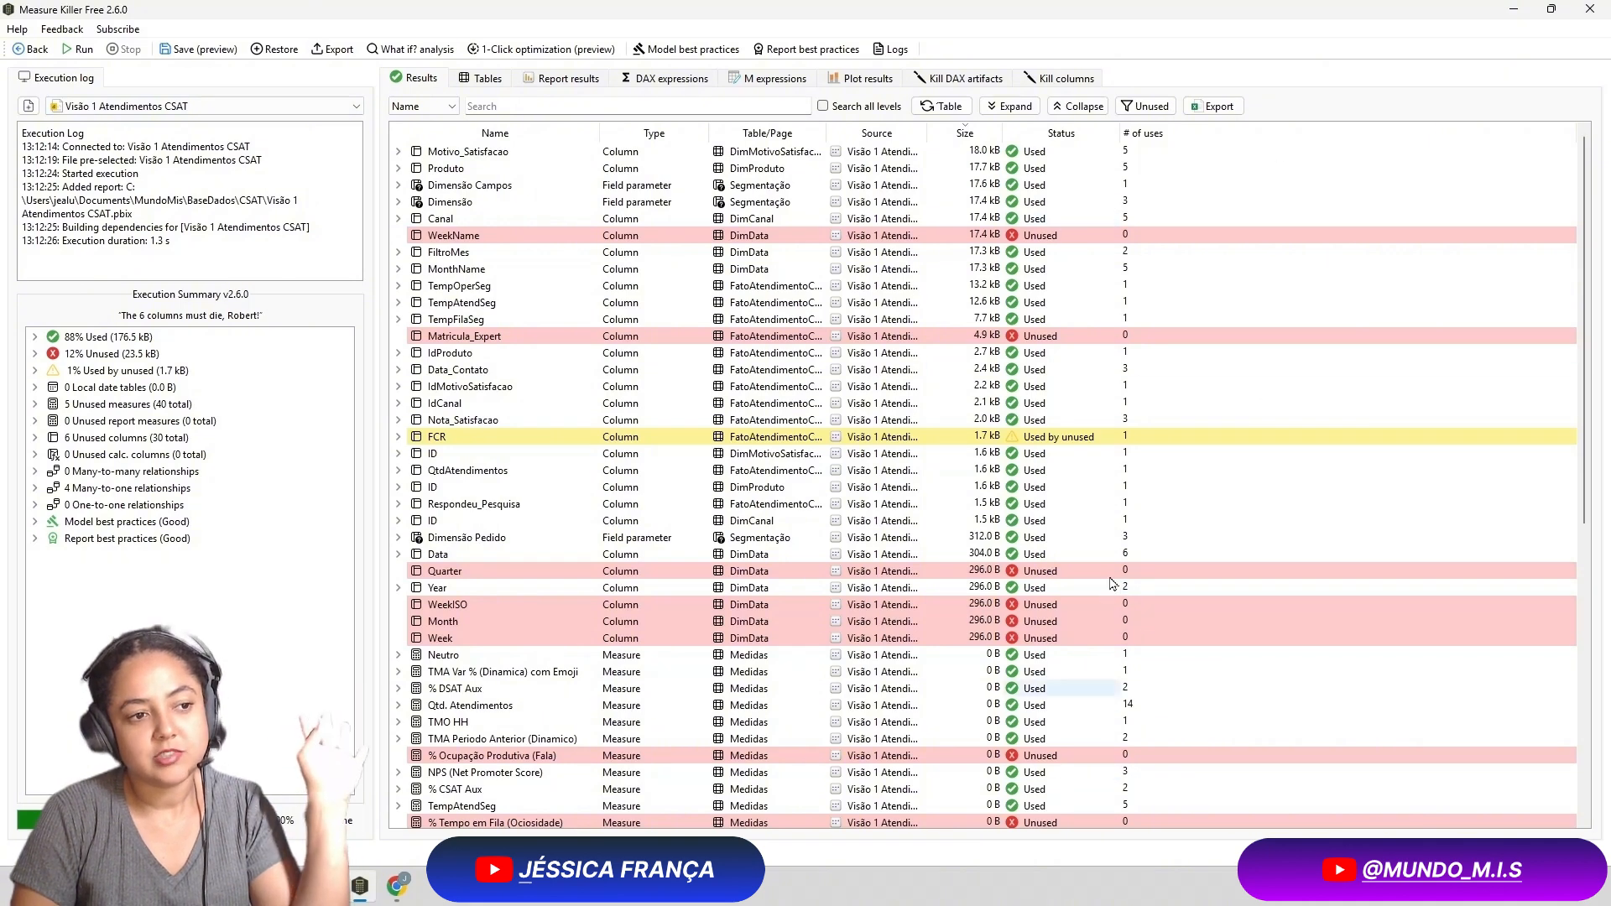
scroll(1112, 583, "down", 10)
scroll(1129, 672, "up", 10)
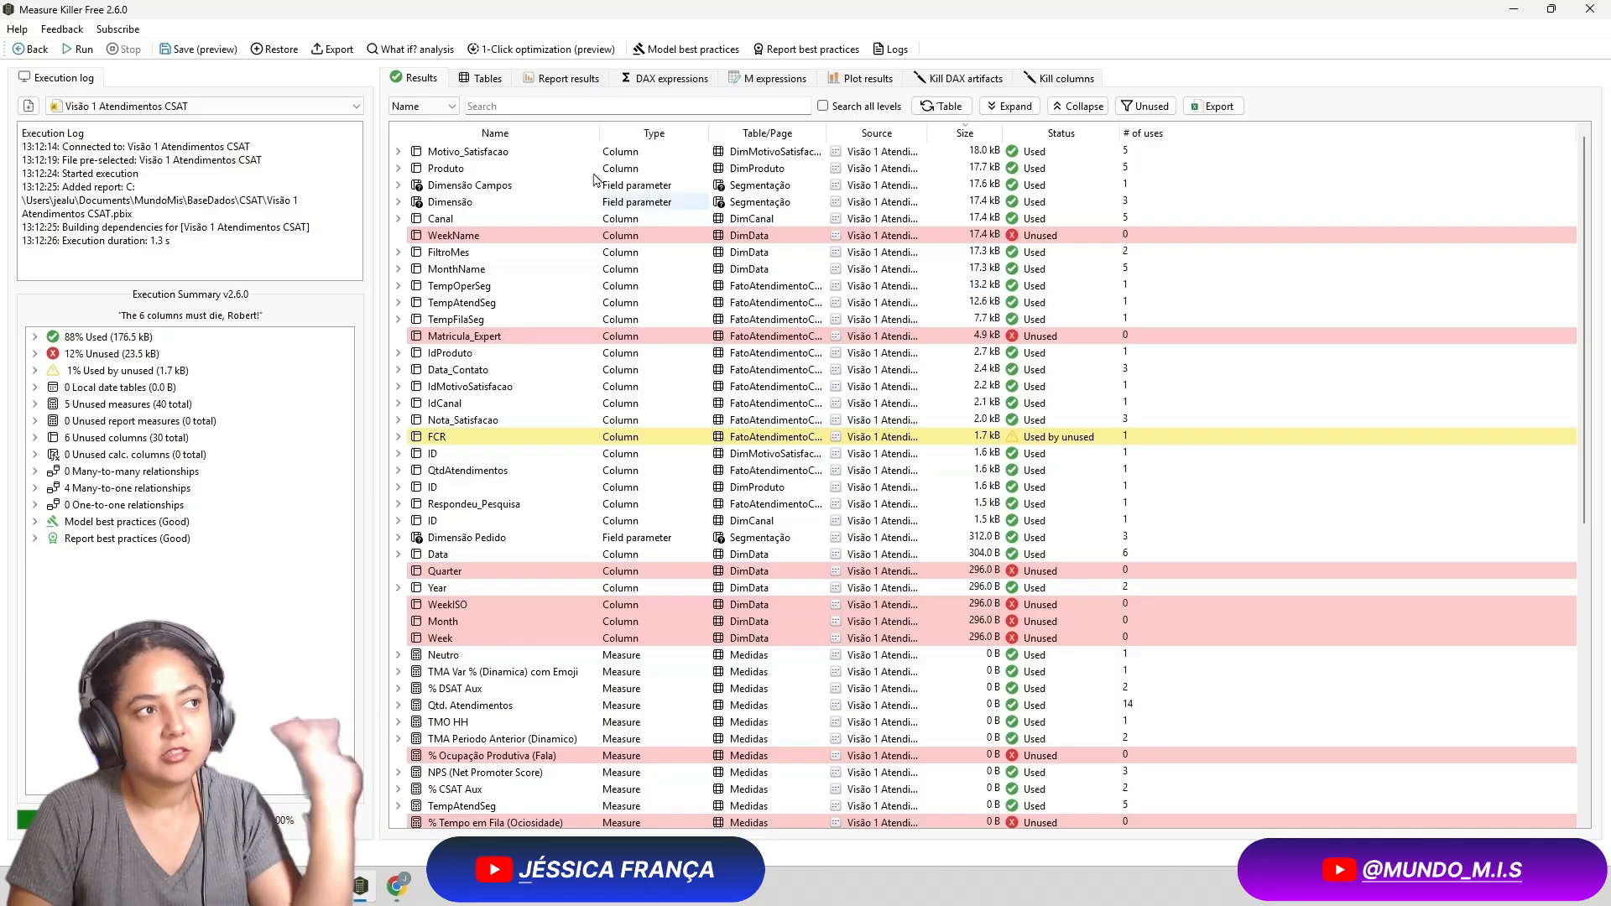
Show the DAX expressions and rerun the analysis on the Visão 1 Atendimentos CSAT report
left_click(665, 78)
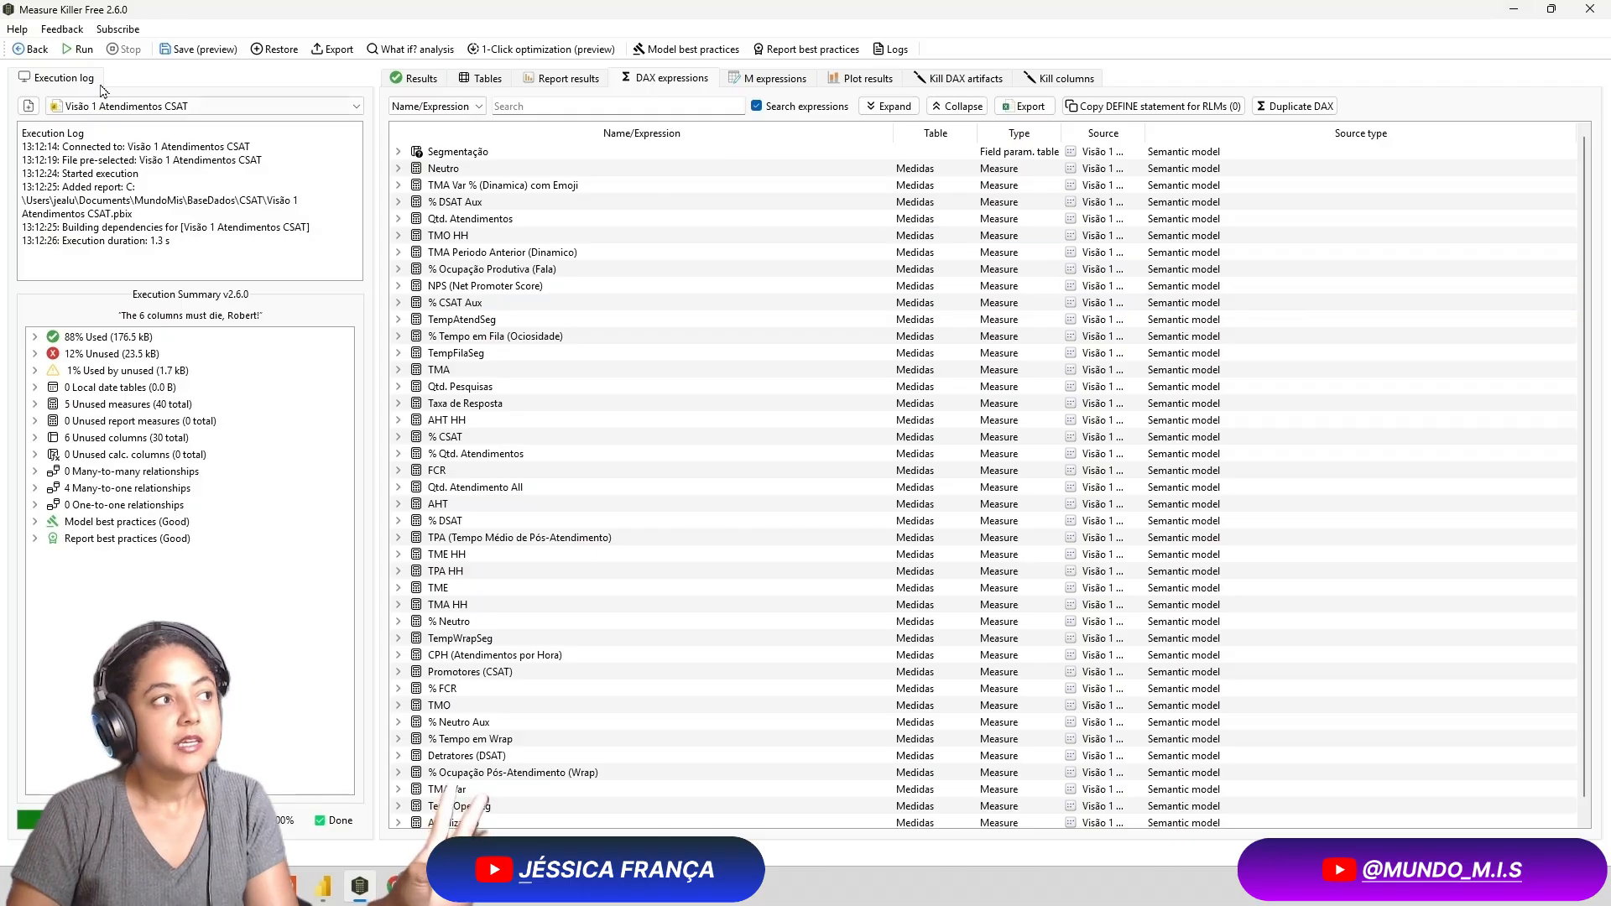
left_click(357, 107)
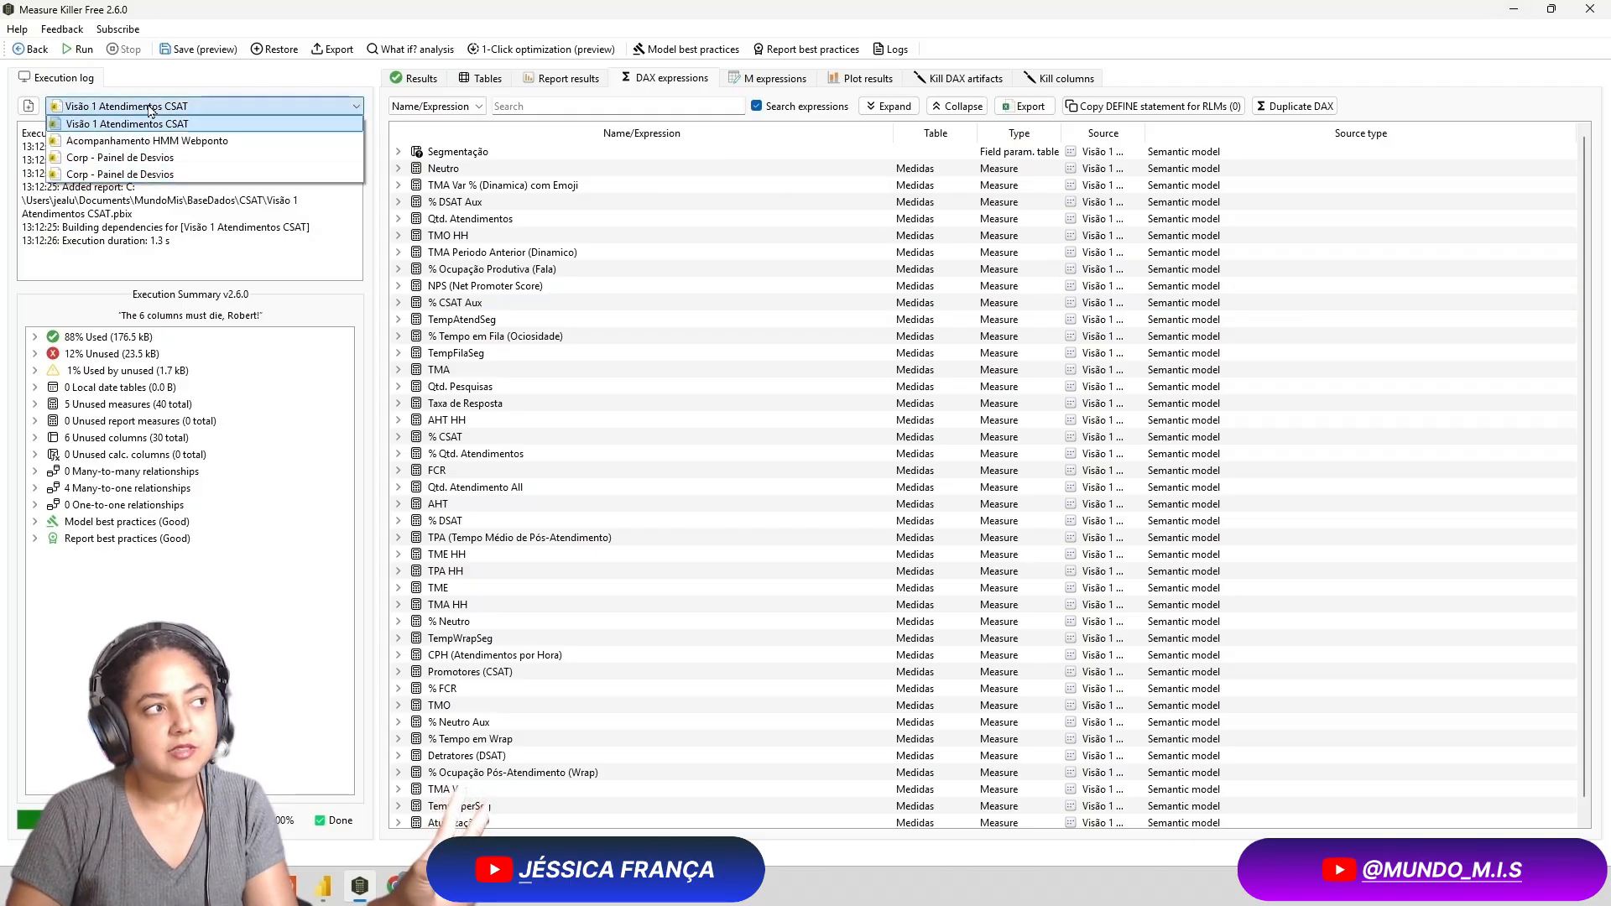
left_click(210, 124)
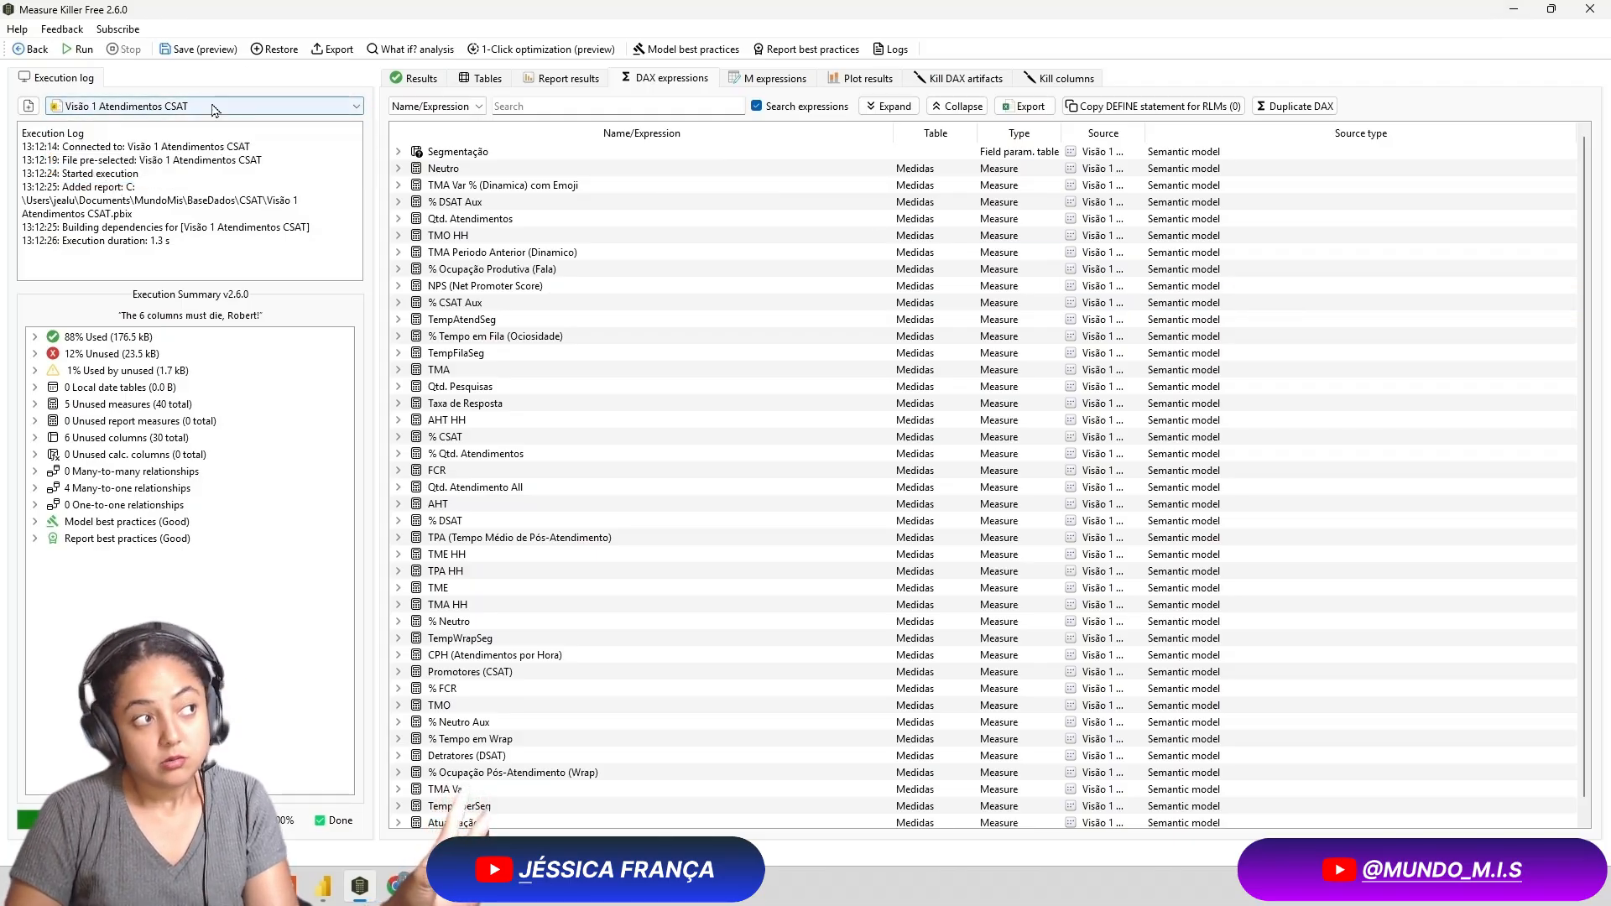
left_click(79, 48)
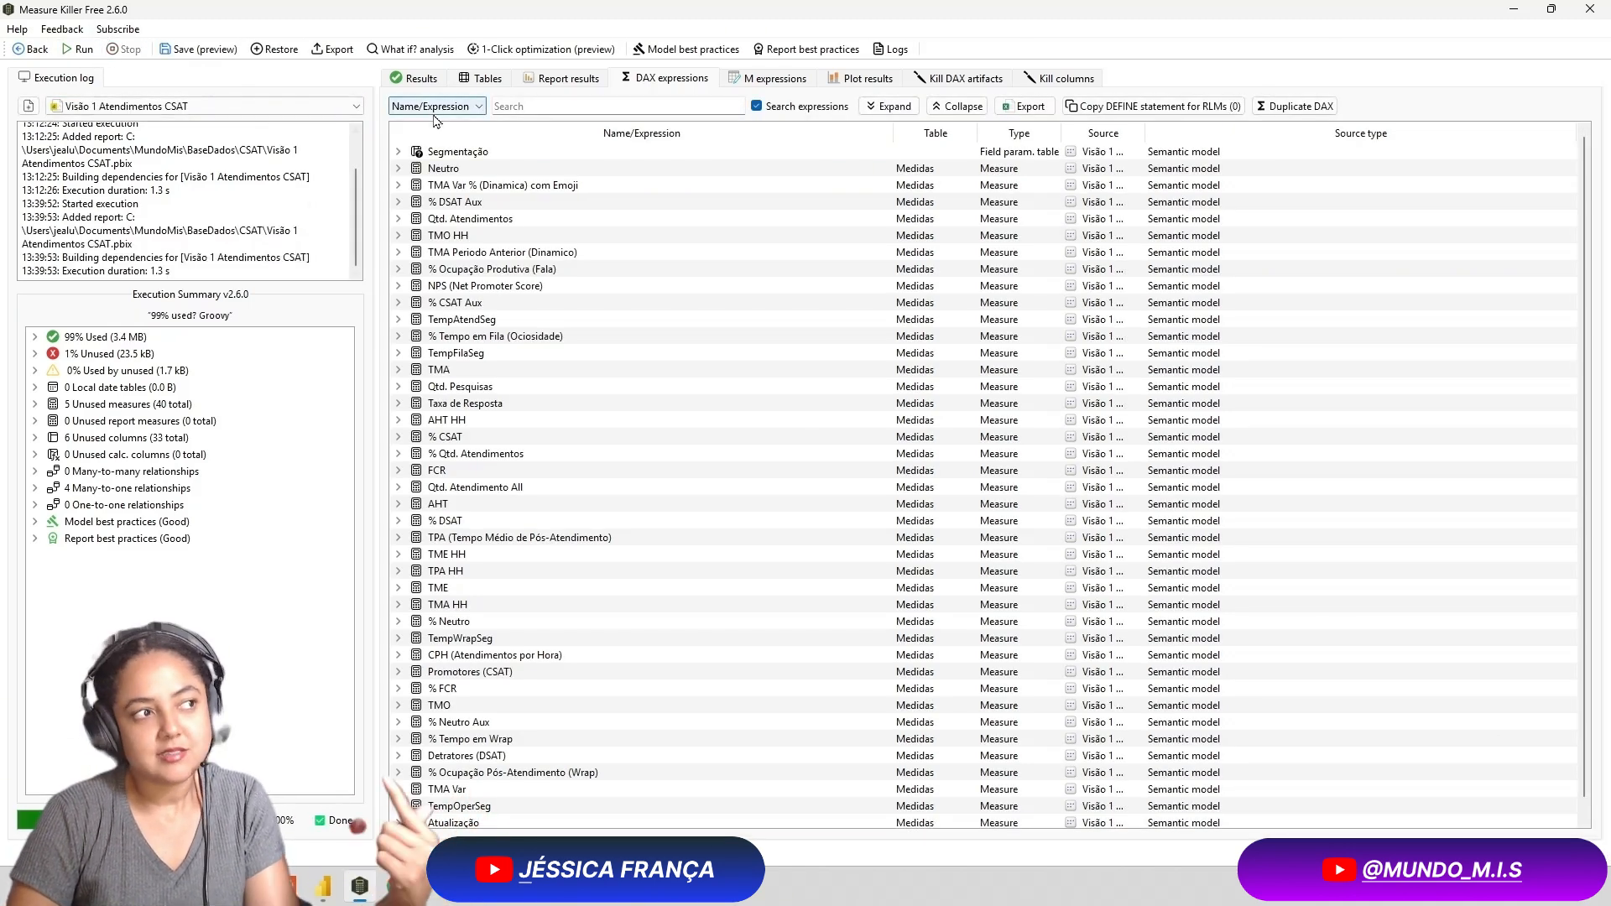
Check the open glossary report in Power BI, return to Measure Killer and look over the listed DAX measures
left_click(327, 894)
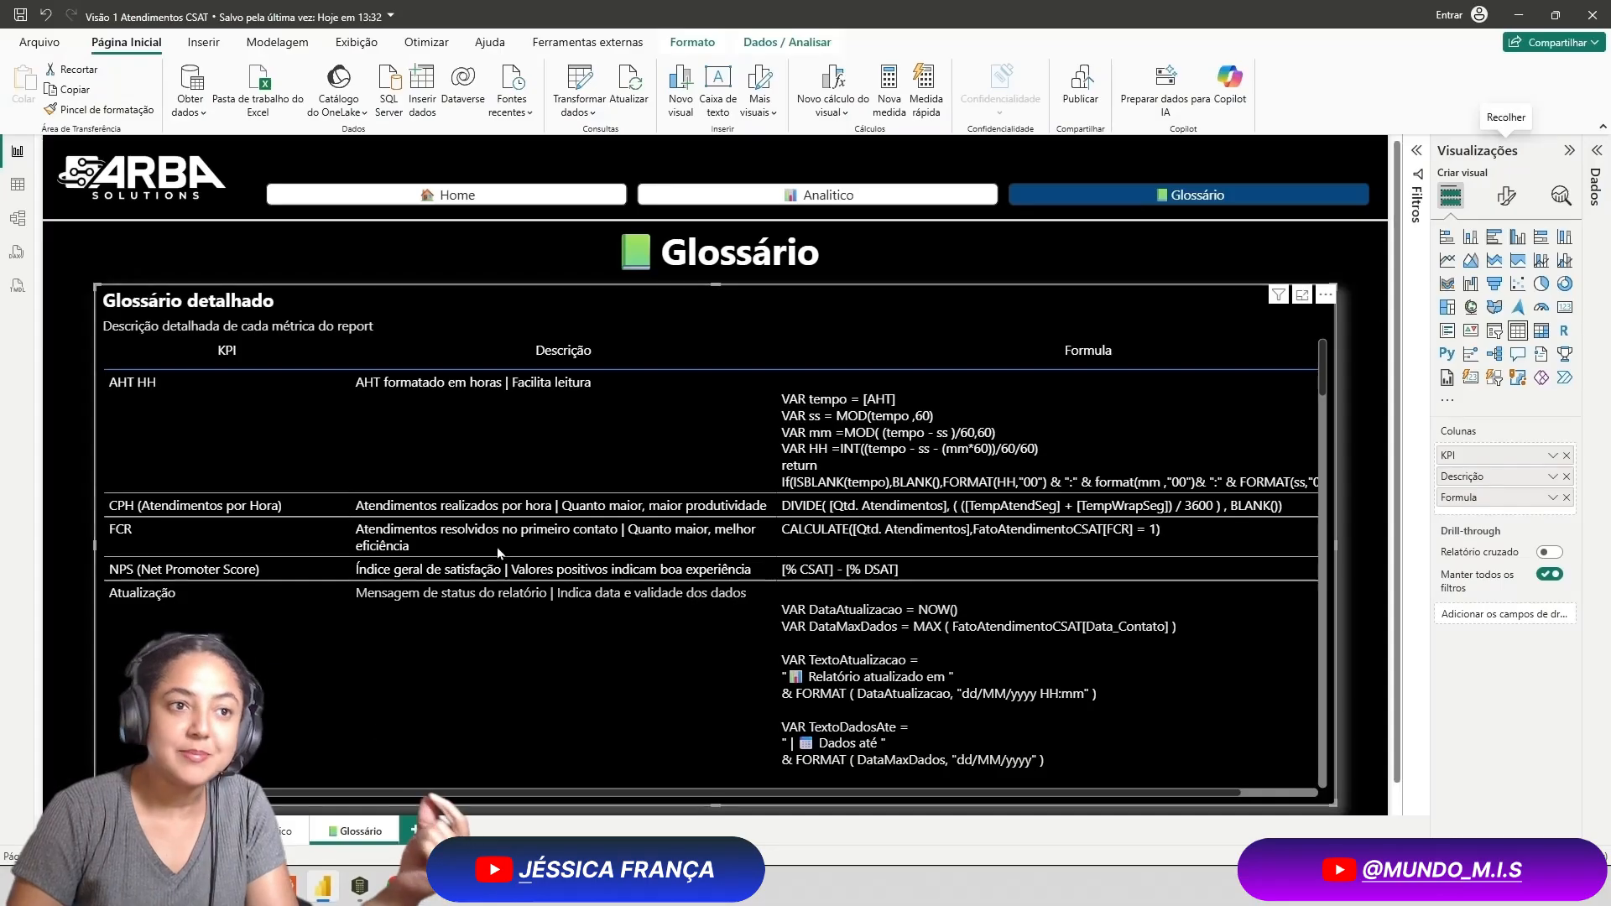
left_click(1521, 15)
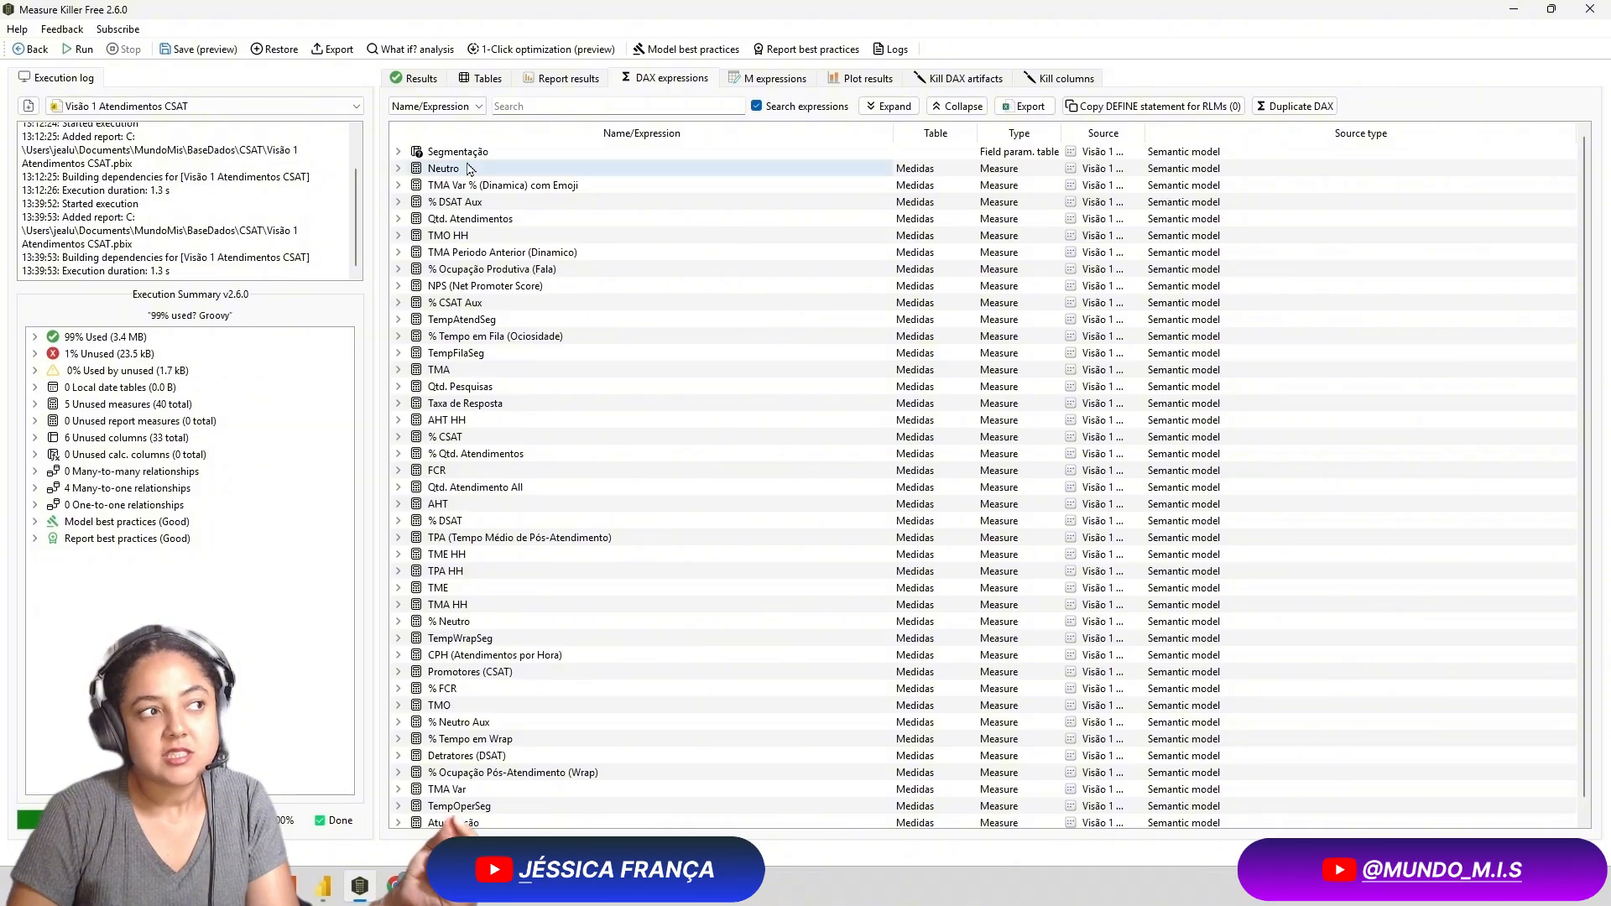
scroll(647, 701, "down", 1)
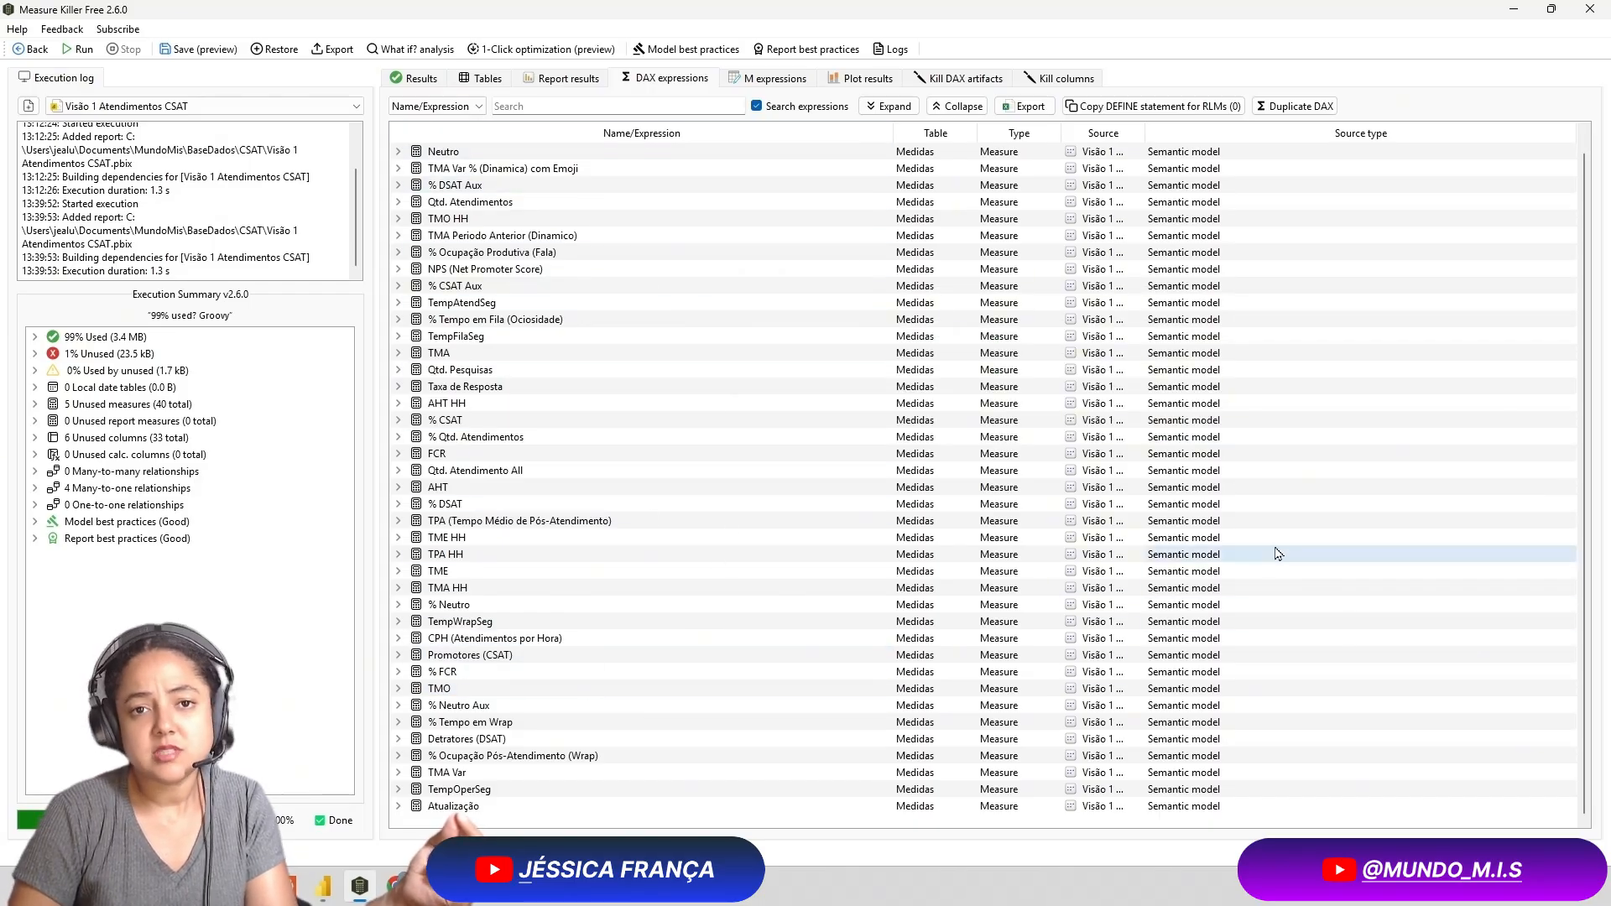
mouse_move(617, 178)
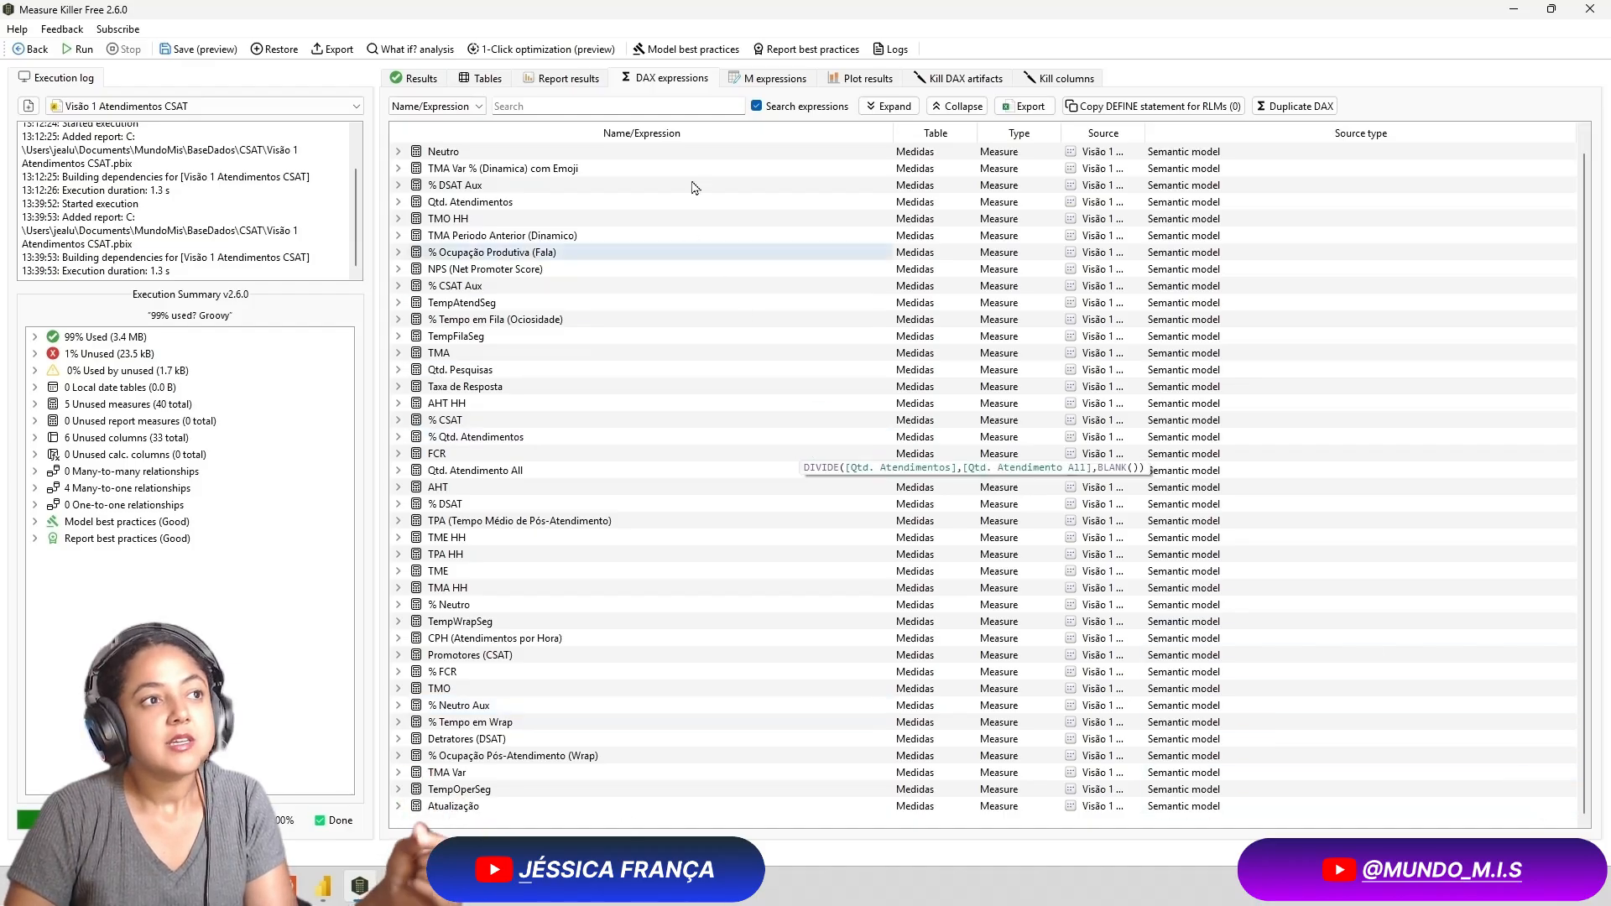
Export the DAX expressions to the Downloads folder as the Excel file dax_expressions.xlsx
left_click(1030, 107)
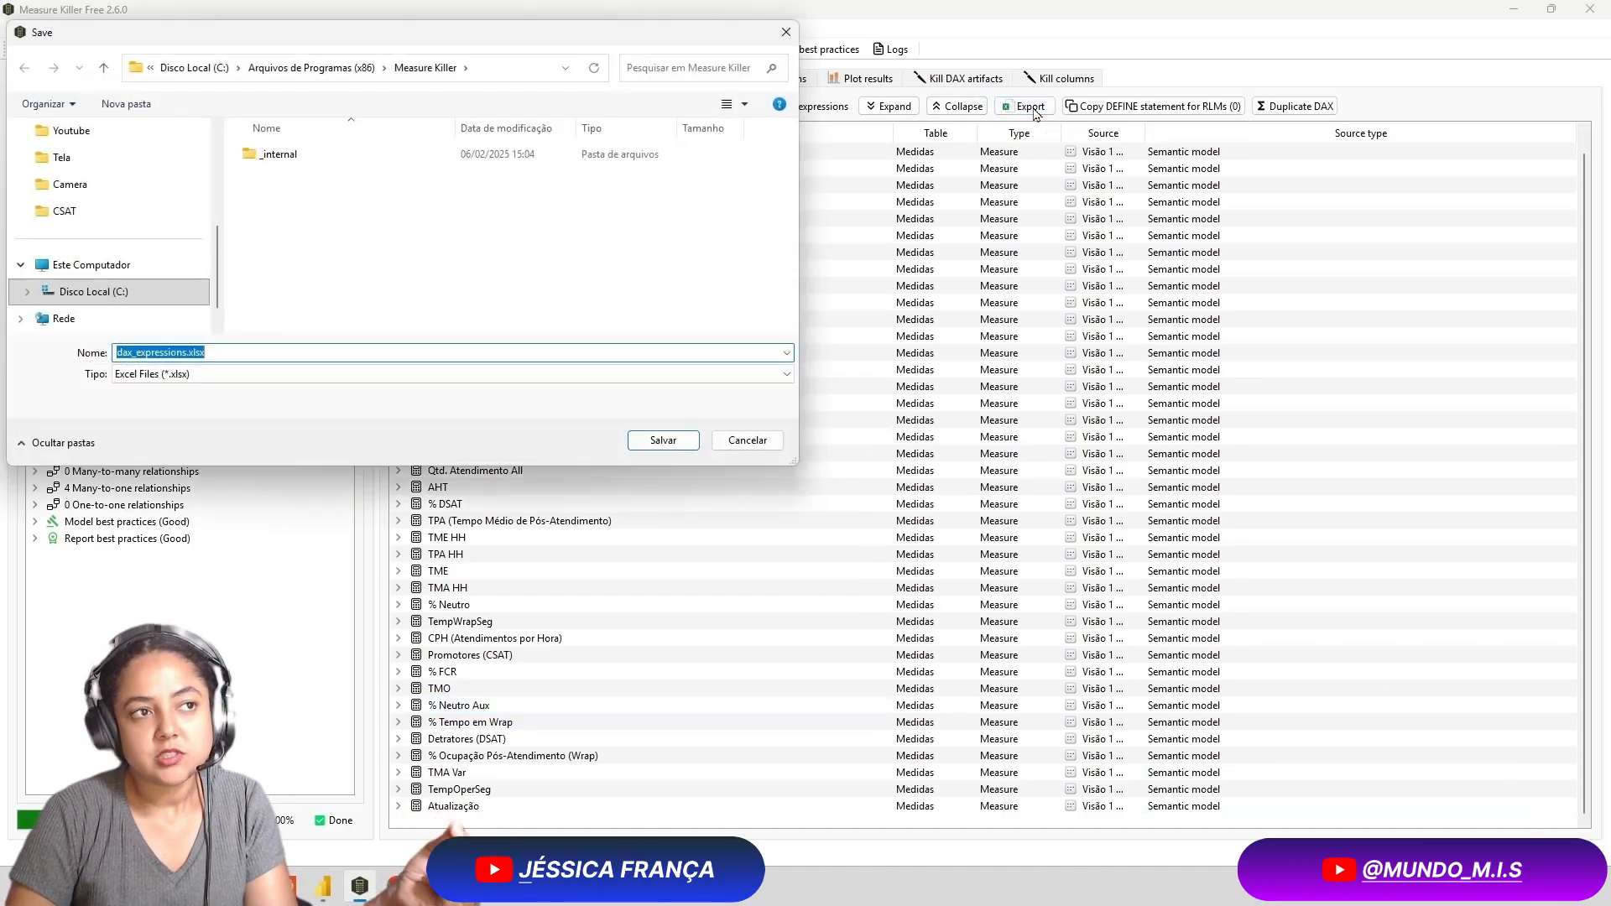
scroll(118, 256, "up", 5)
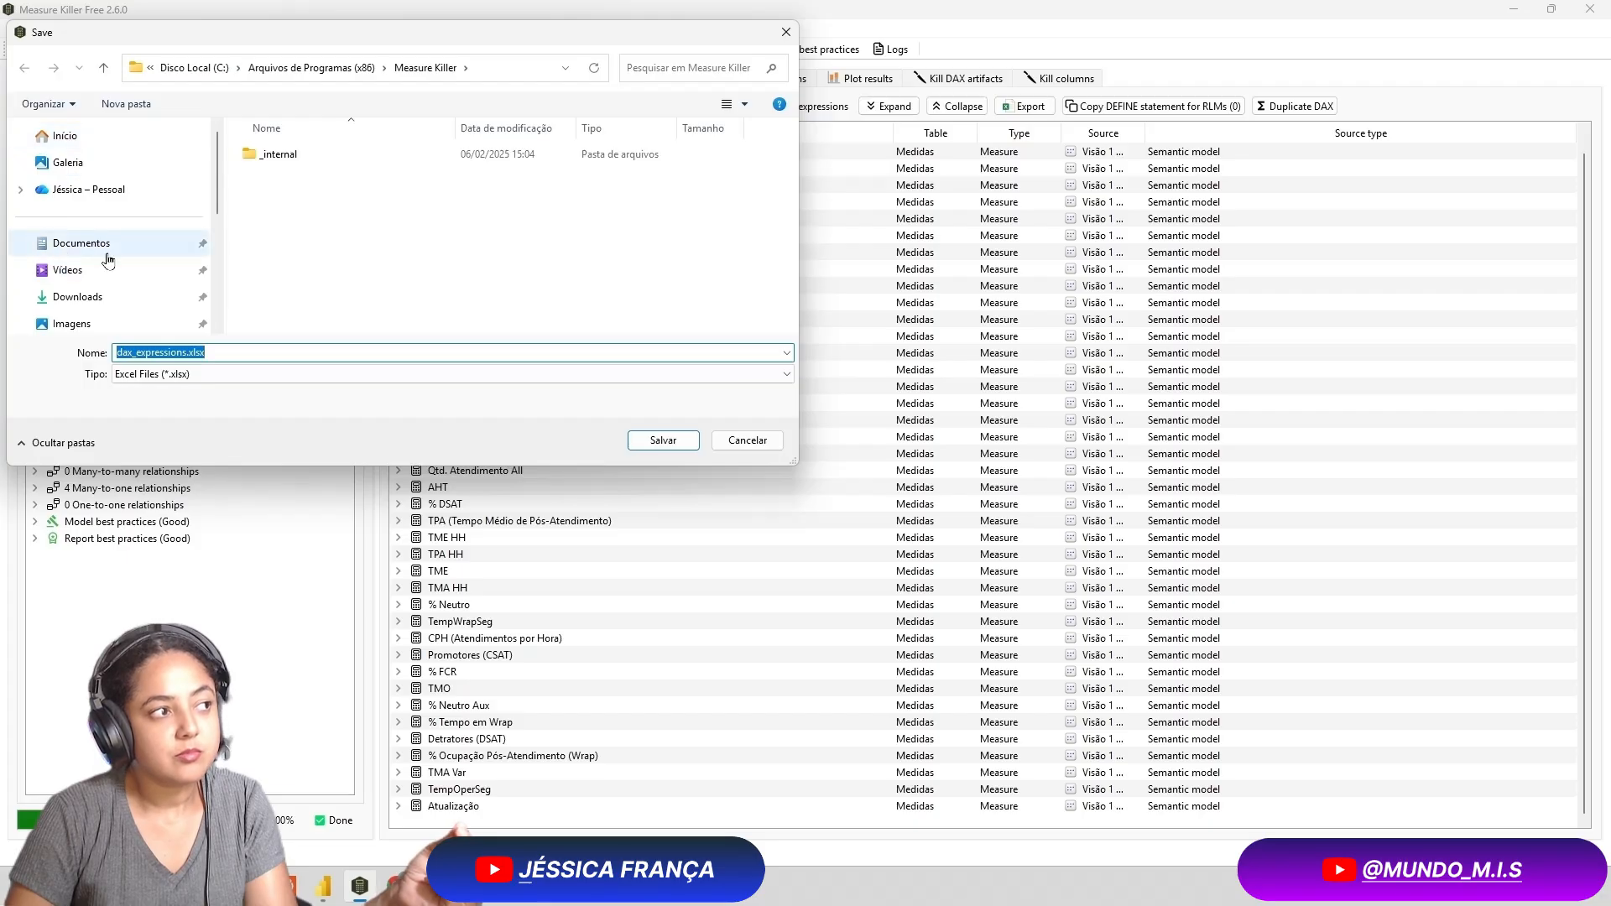
left_click(71, 299)
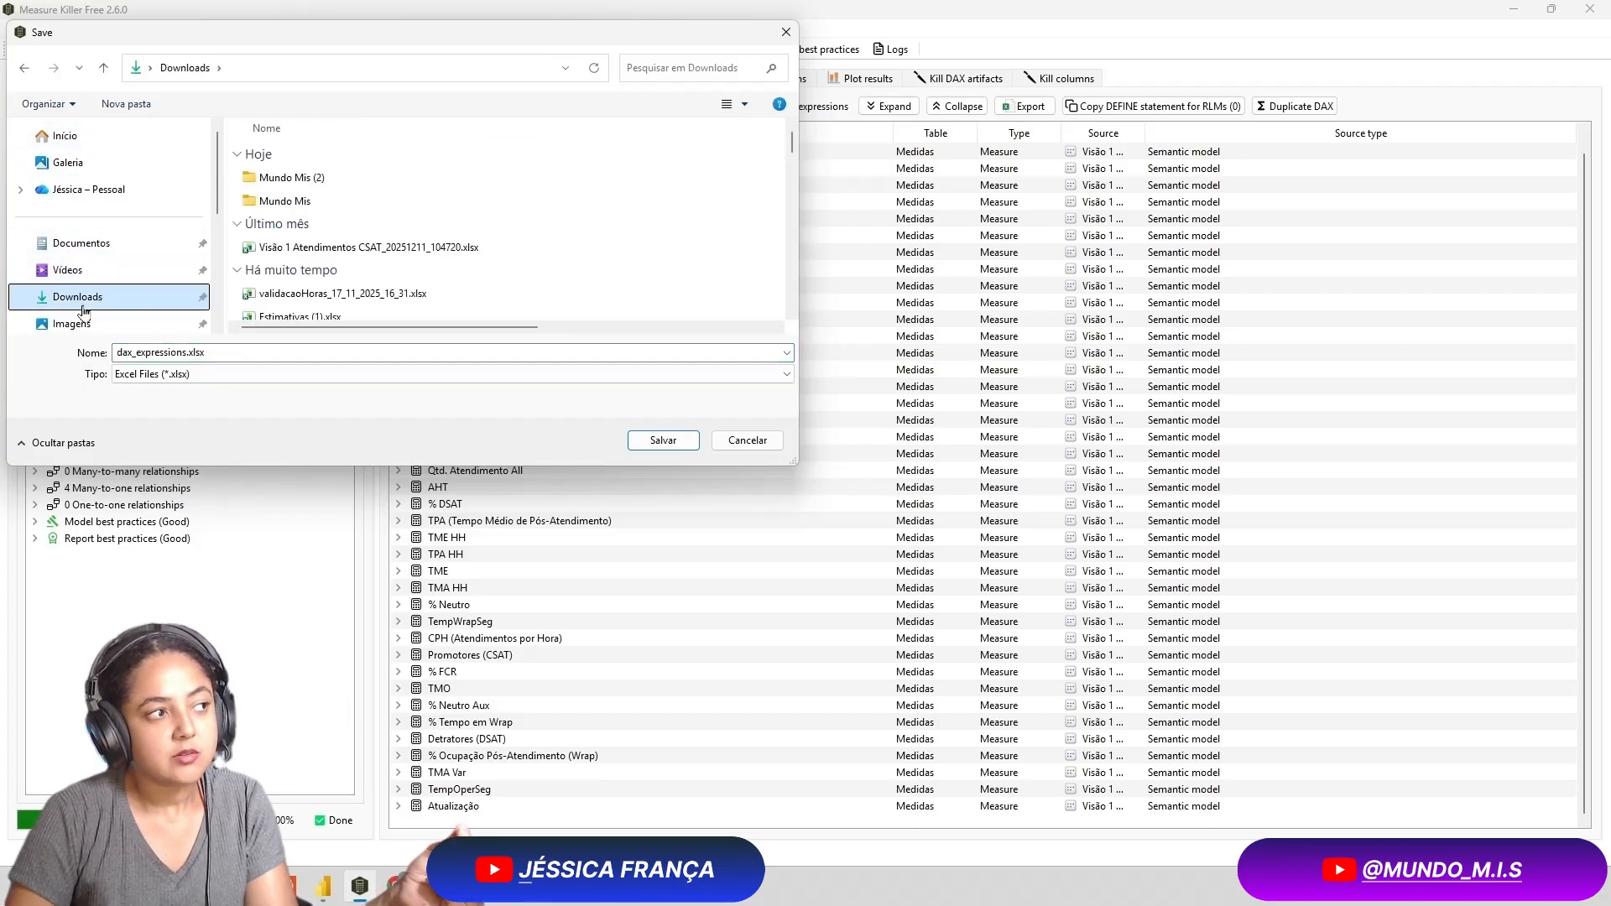
left_click(665, 441)
left_click(918, 455)
Find the exported file in Downloads with File Explorer, rename it dax_expressions v2.xlsx and open it in Excel
key("super+e")
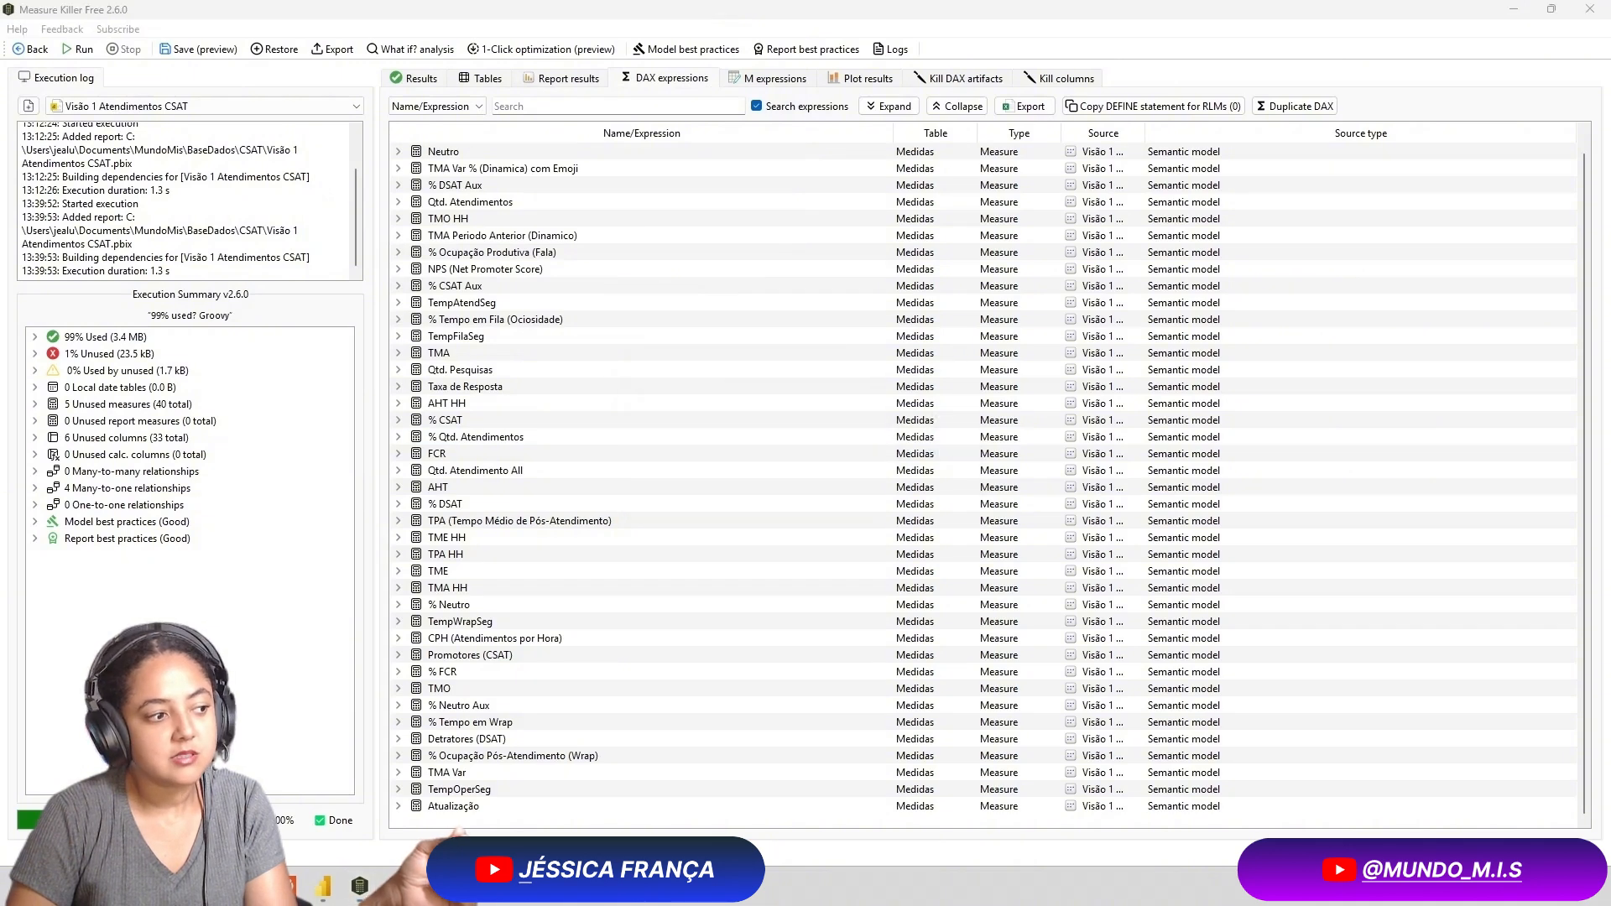
left_click(251, 405)
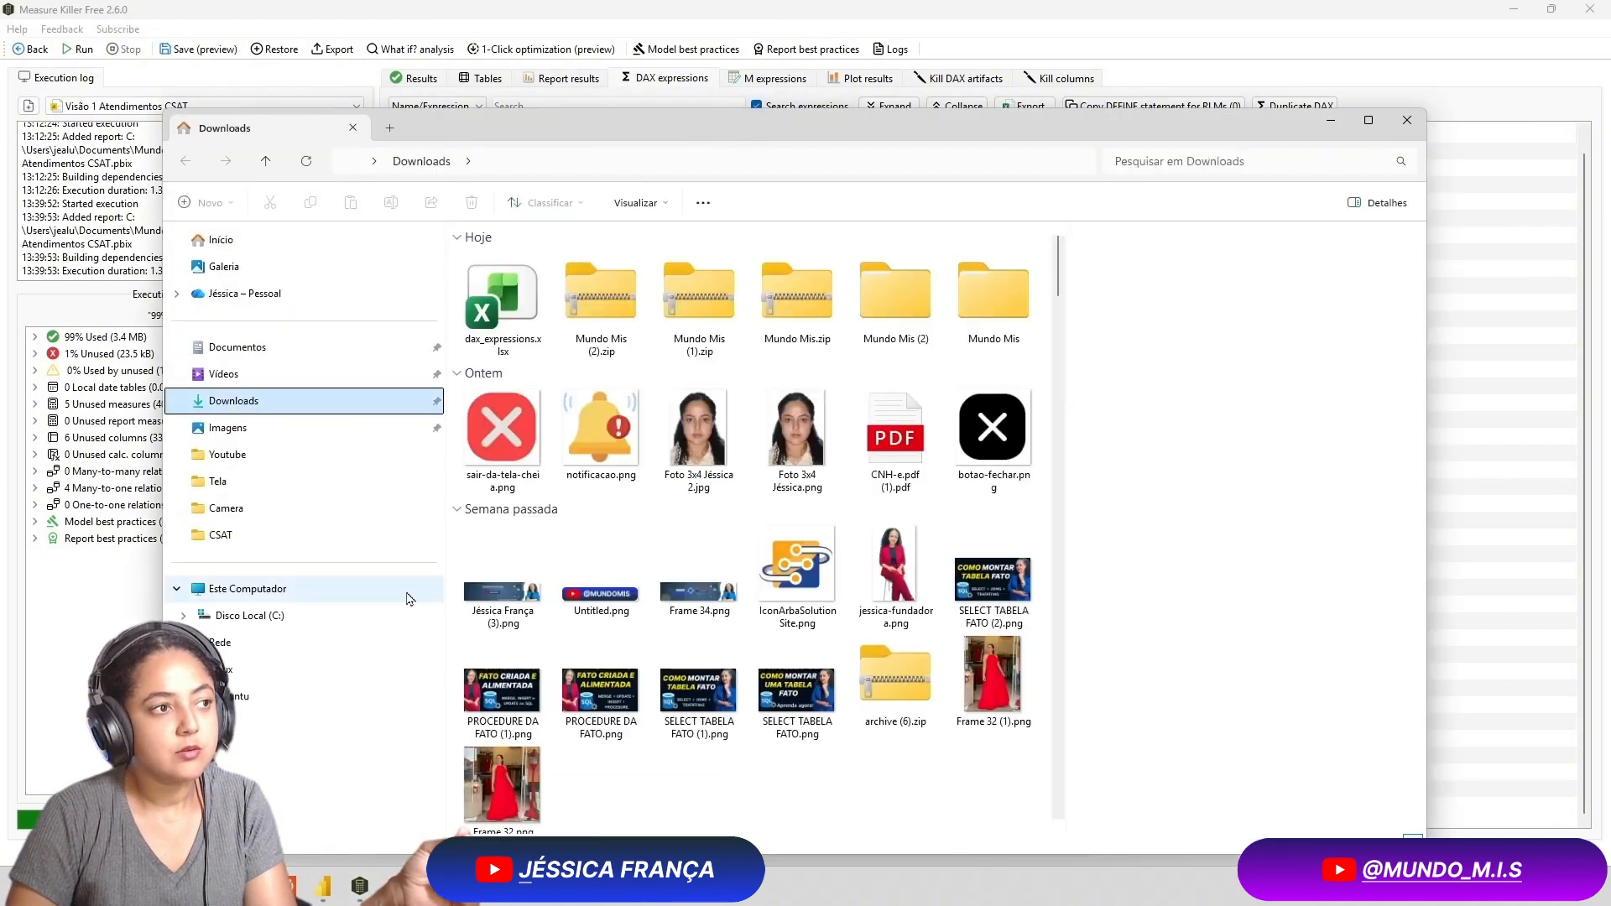
left_click(520, 303)
double_click(521, 303)
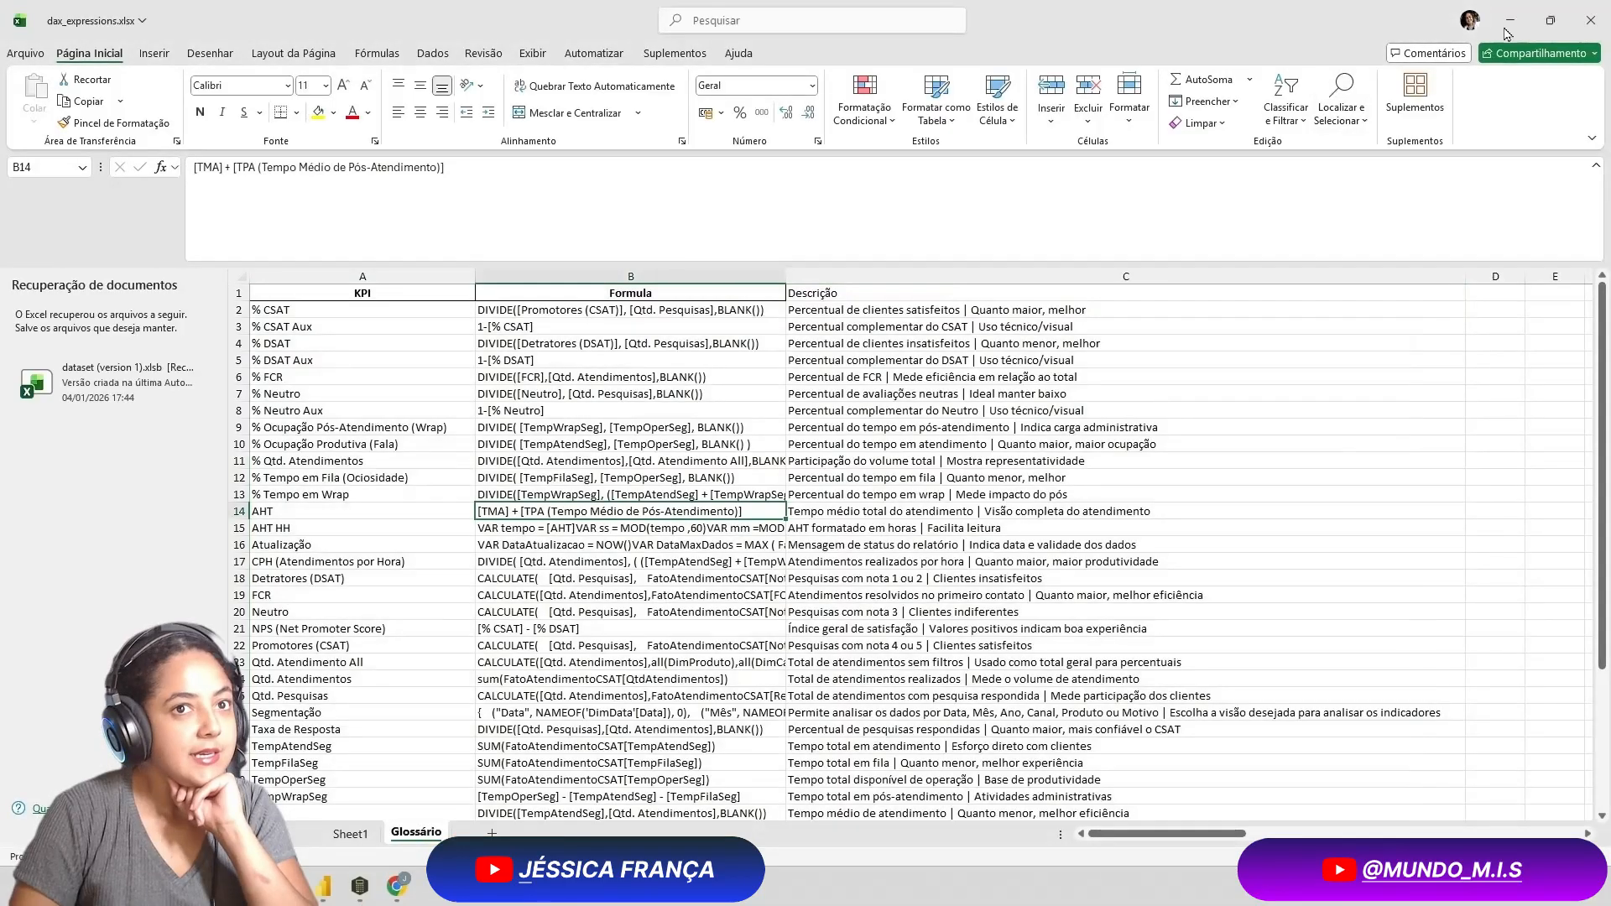
left_click(1510, 29)
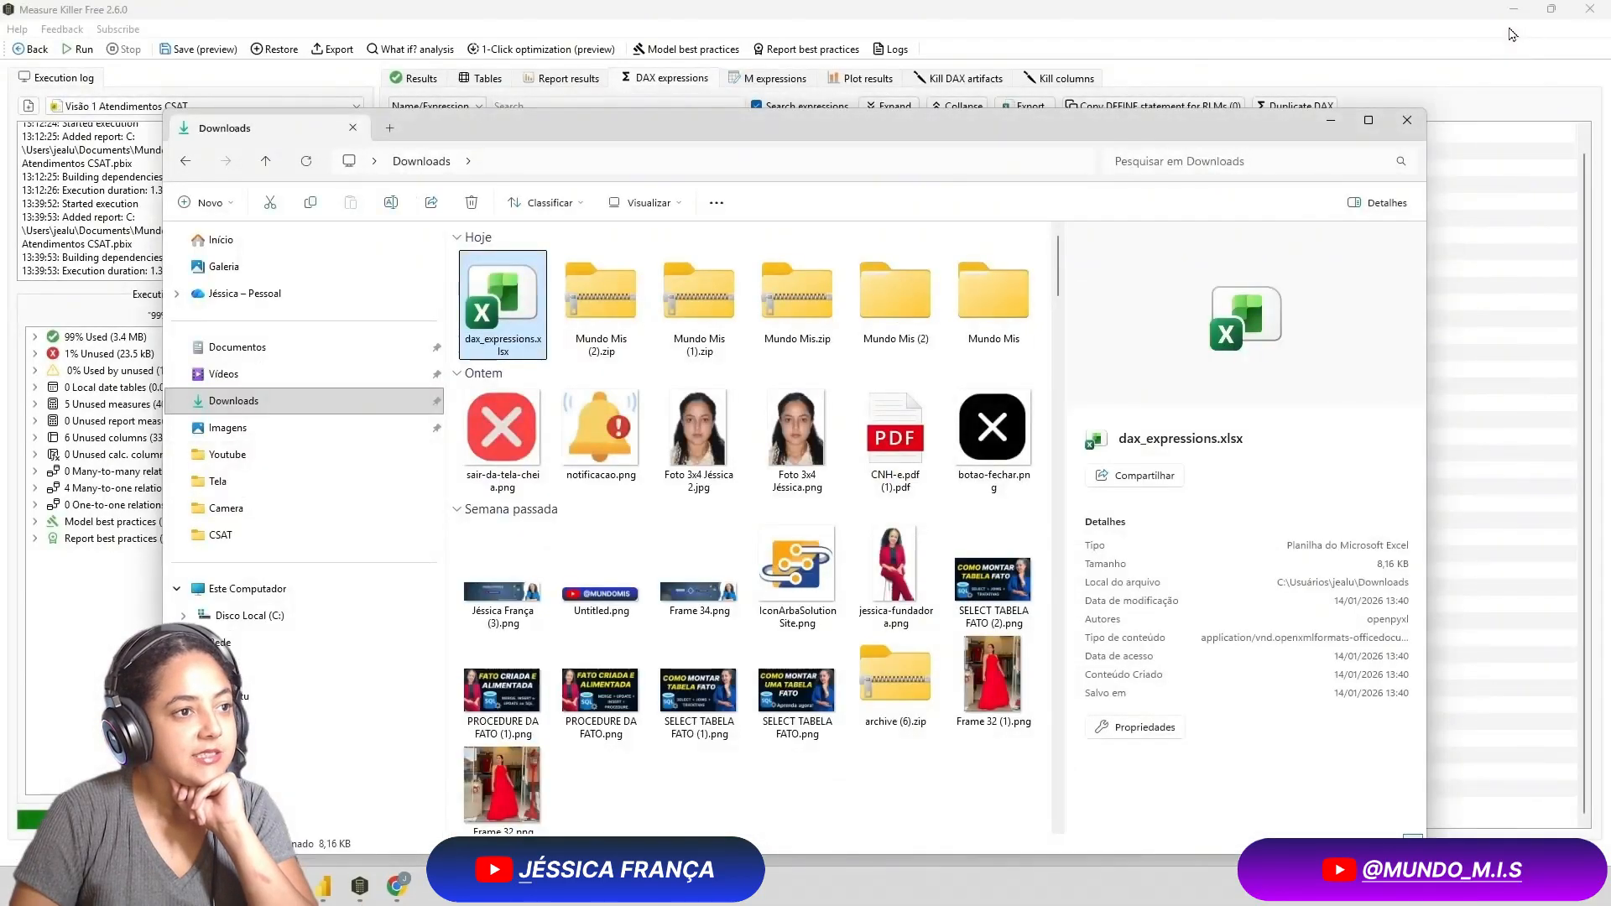
left_click(508, 351)
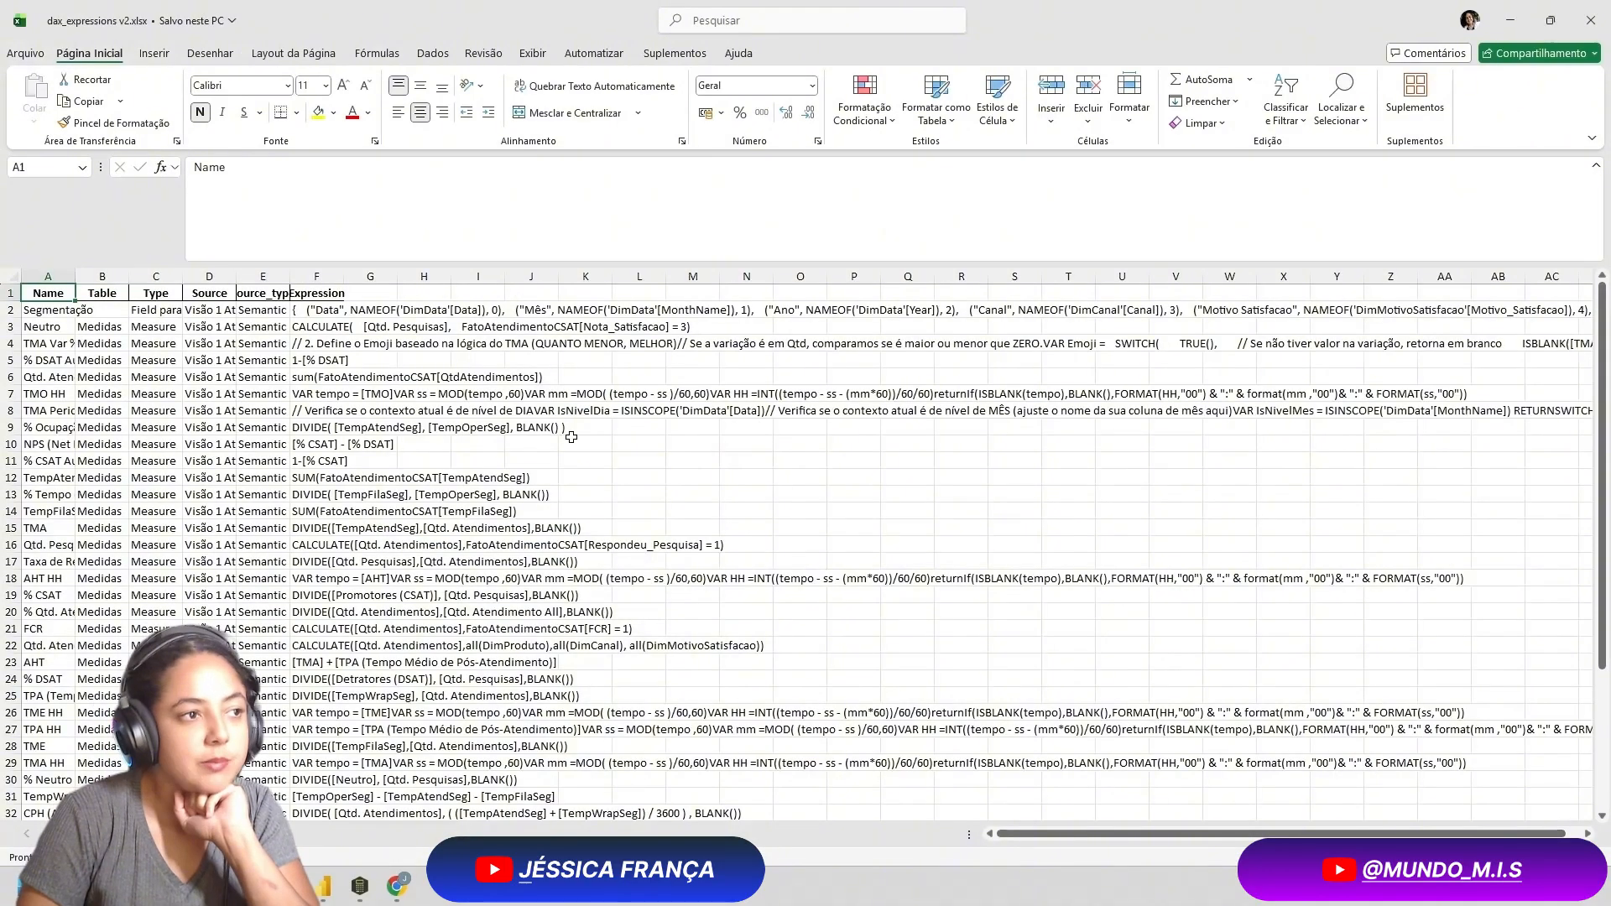
Auto-fit the widths of columns A through F to their contents
left_click(799, 428)
left_click(231, 498)
left_click_drag(365, 645, 51, 395)
left_click(371, 445)
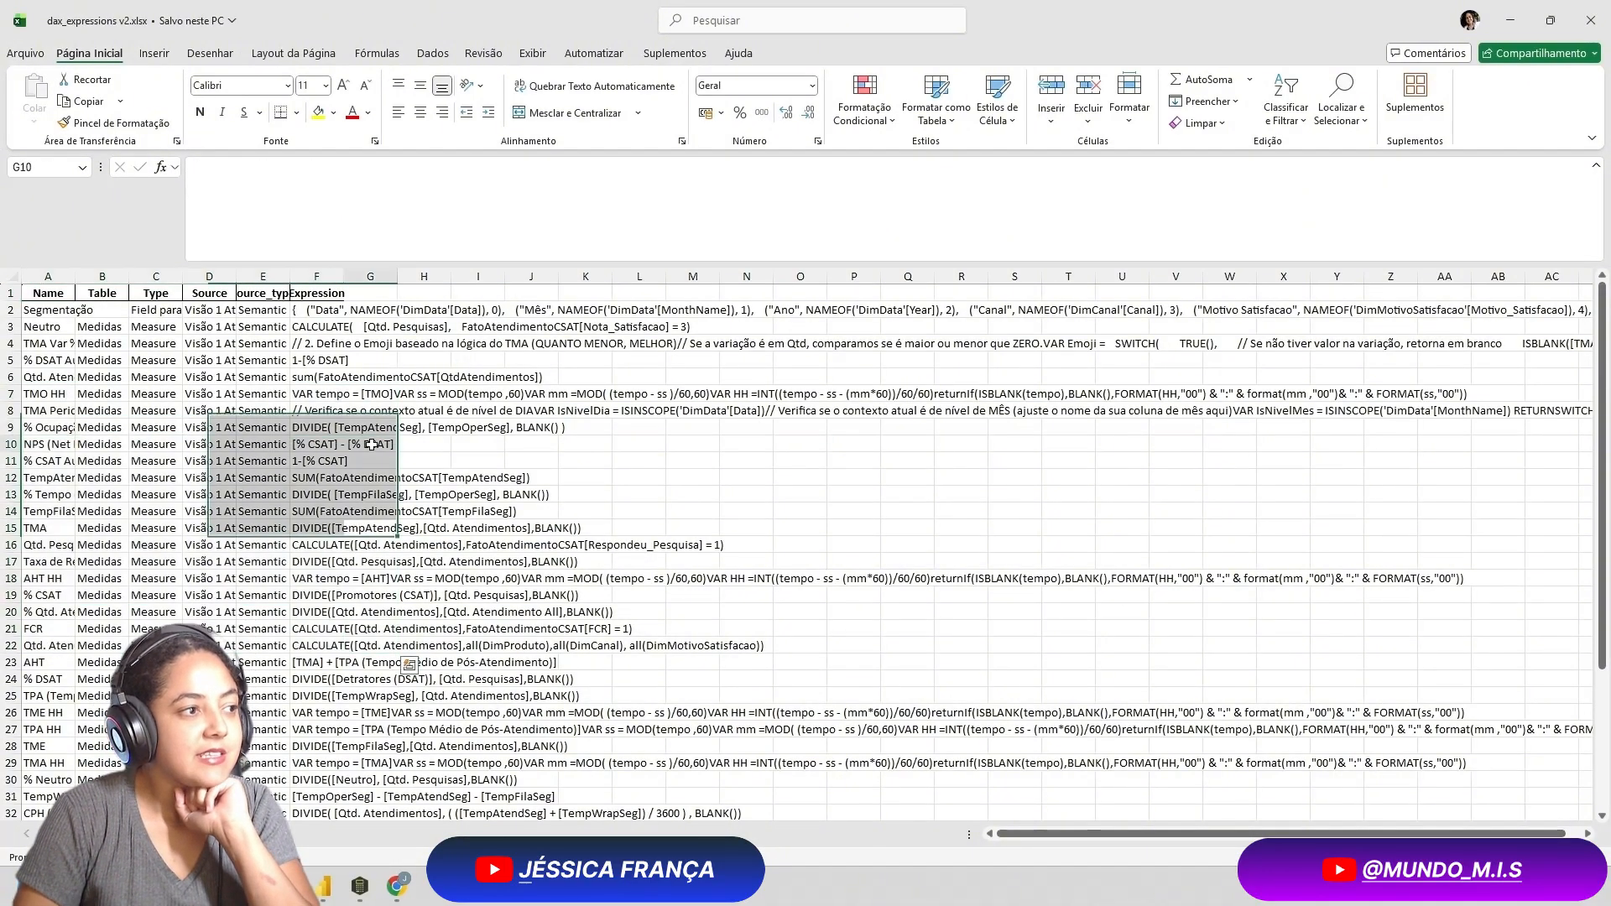
left_click_drag(48, 276, 341, 275)
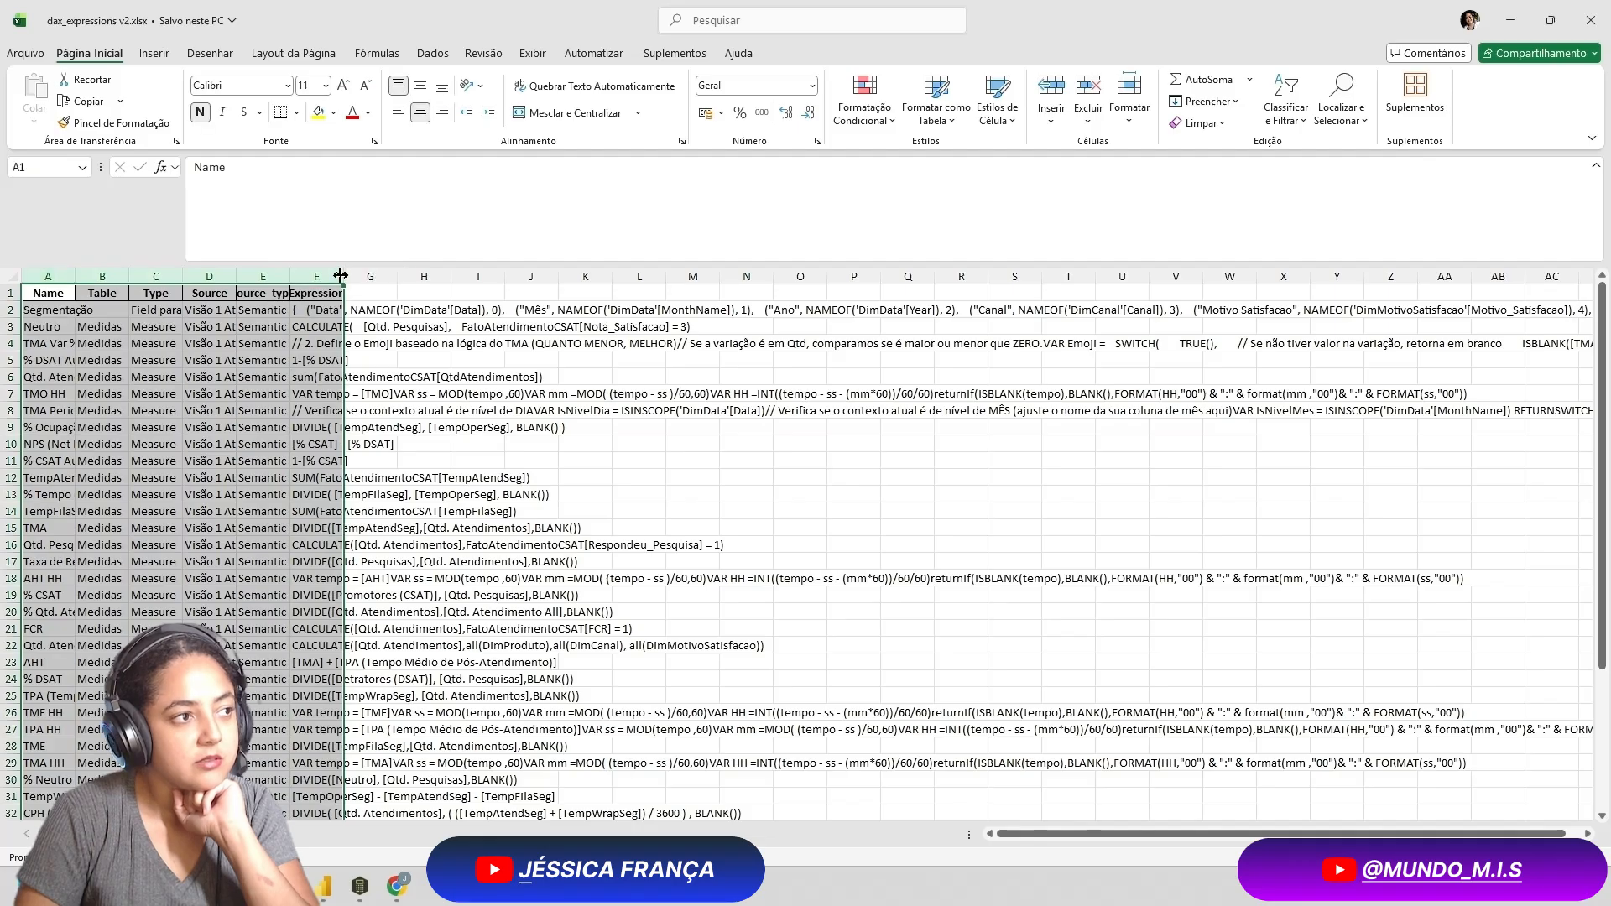
double_click(340, 275)
left_click(595, 628)
Examine the Name and Table columns of the exported measures, and switch back to the Power BI report
left_click(151, 278)
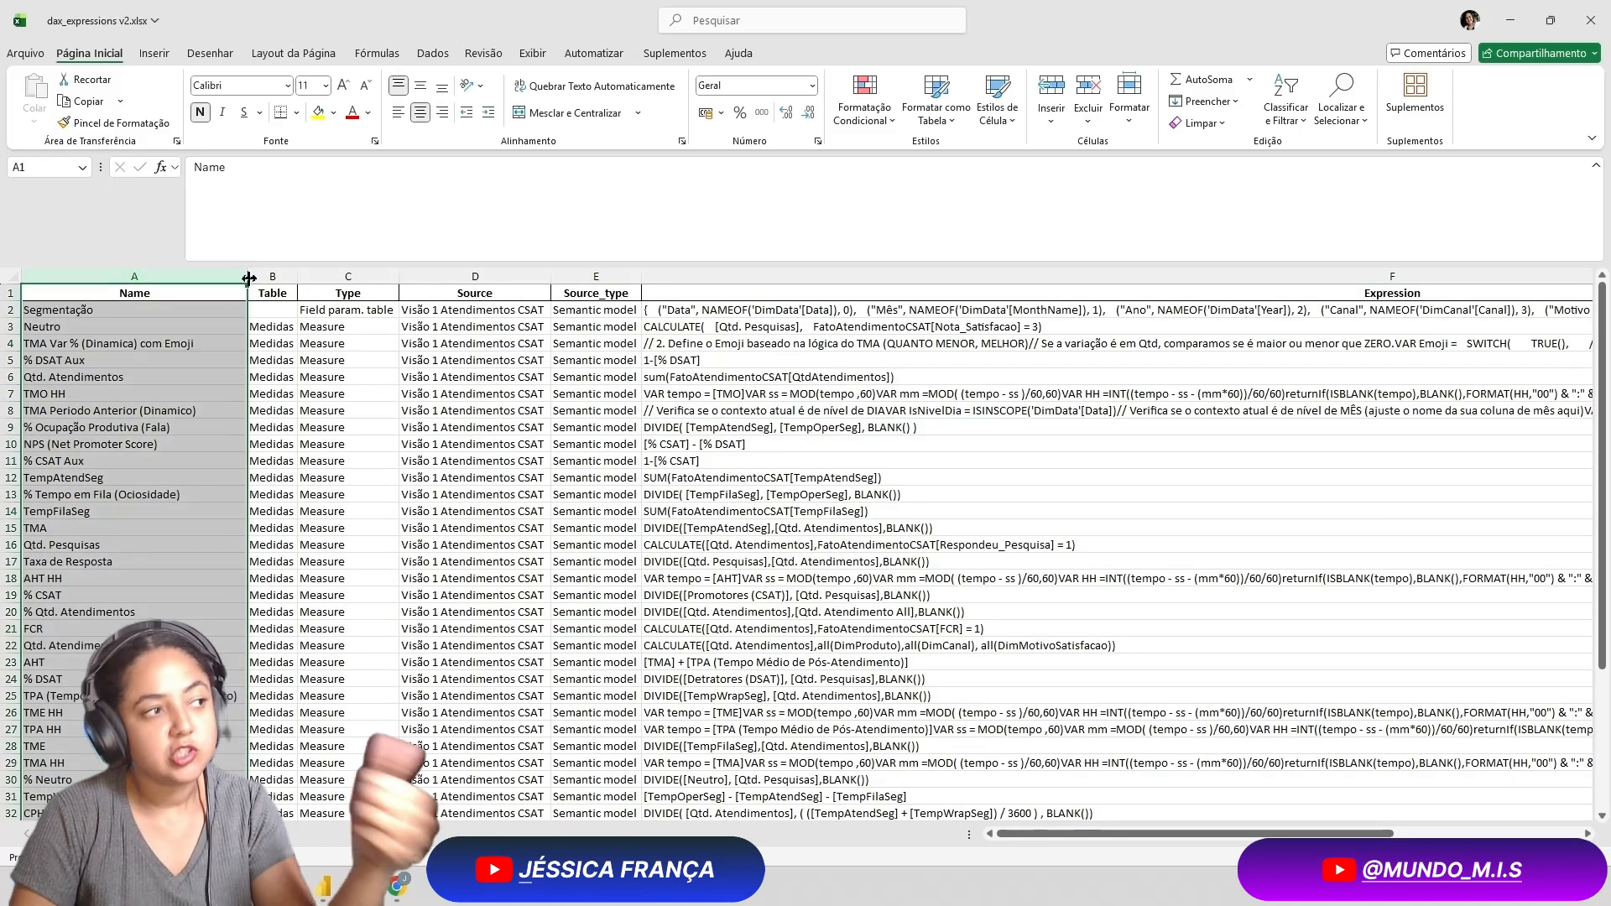
left_click(275, 275)
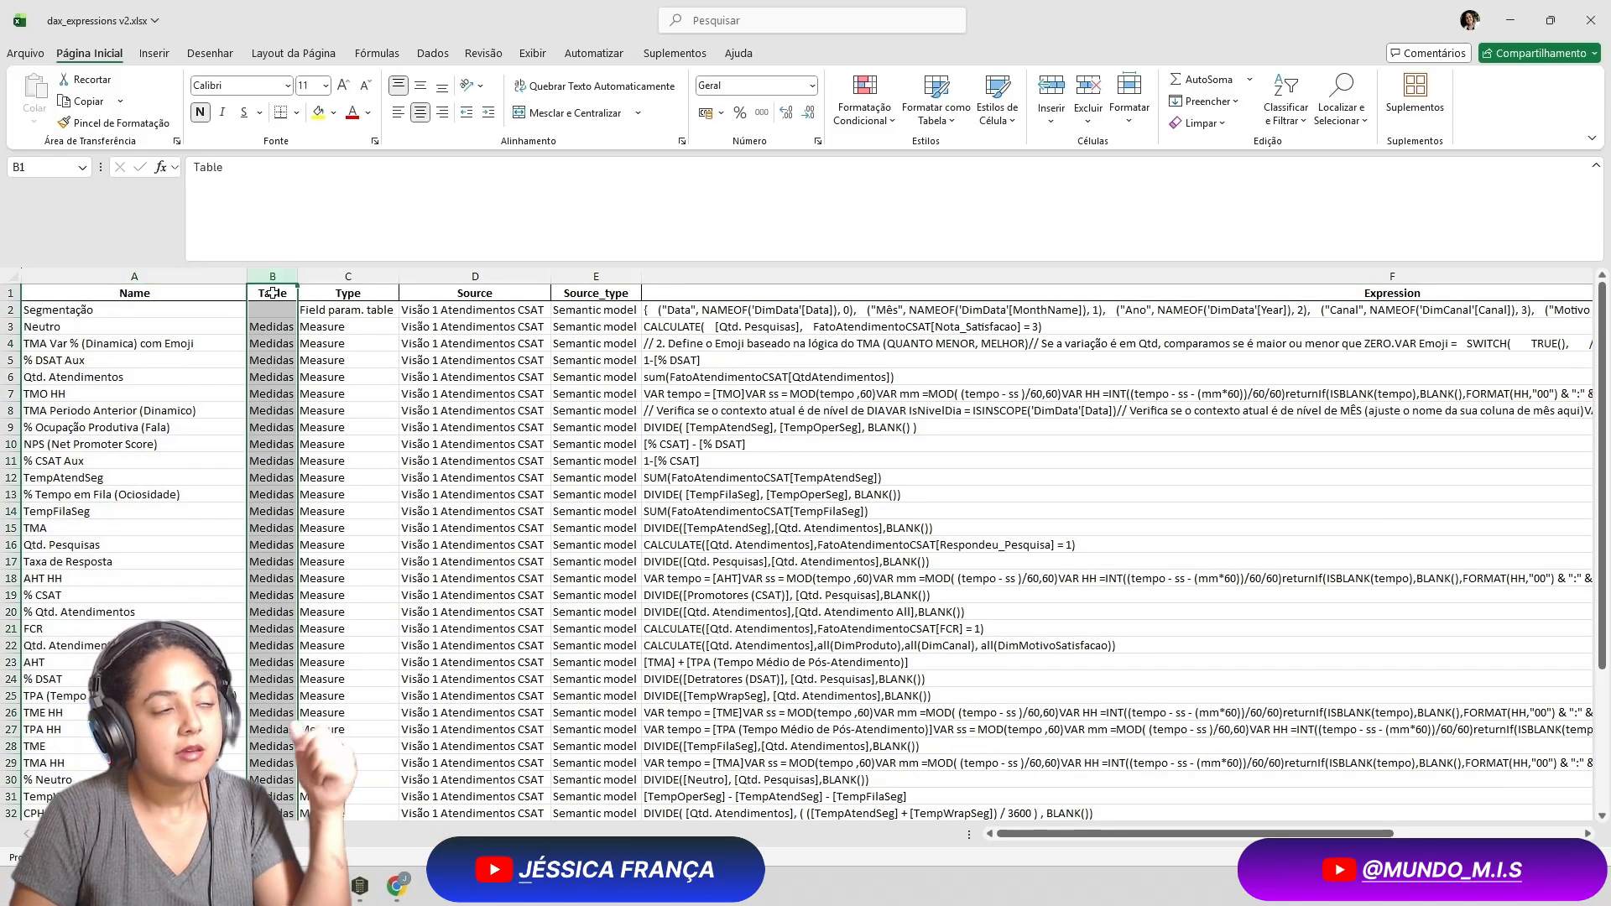
left_click_drag(276, 293, 254, 723)
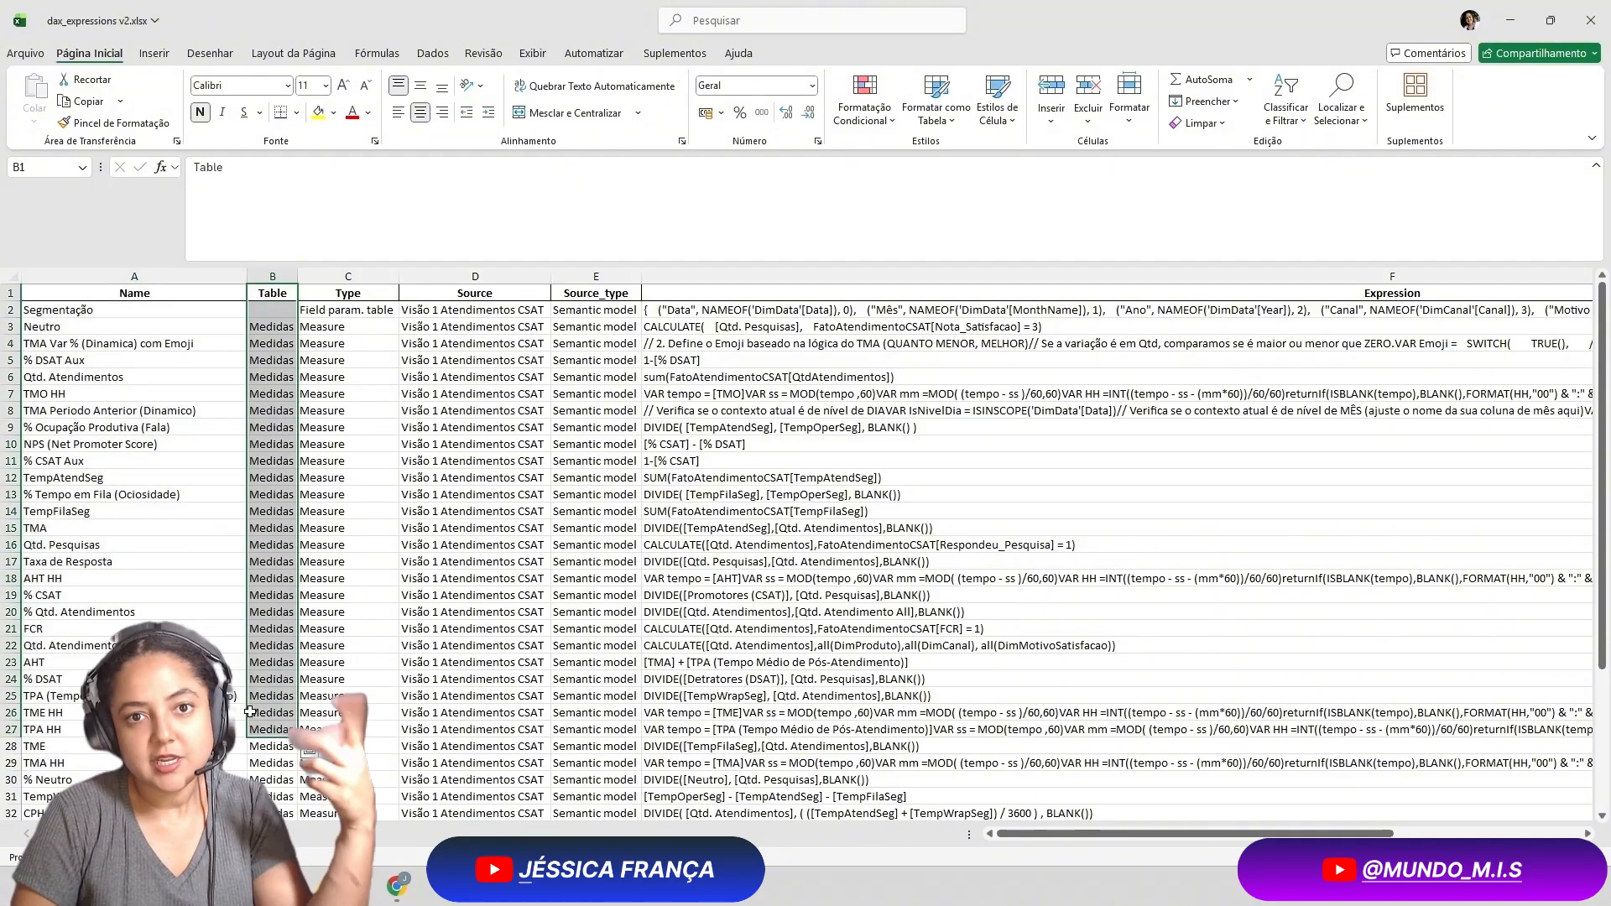
left_click_drag(272, 327, 272, 546)
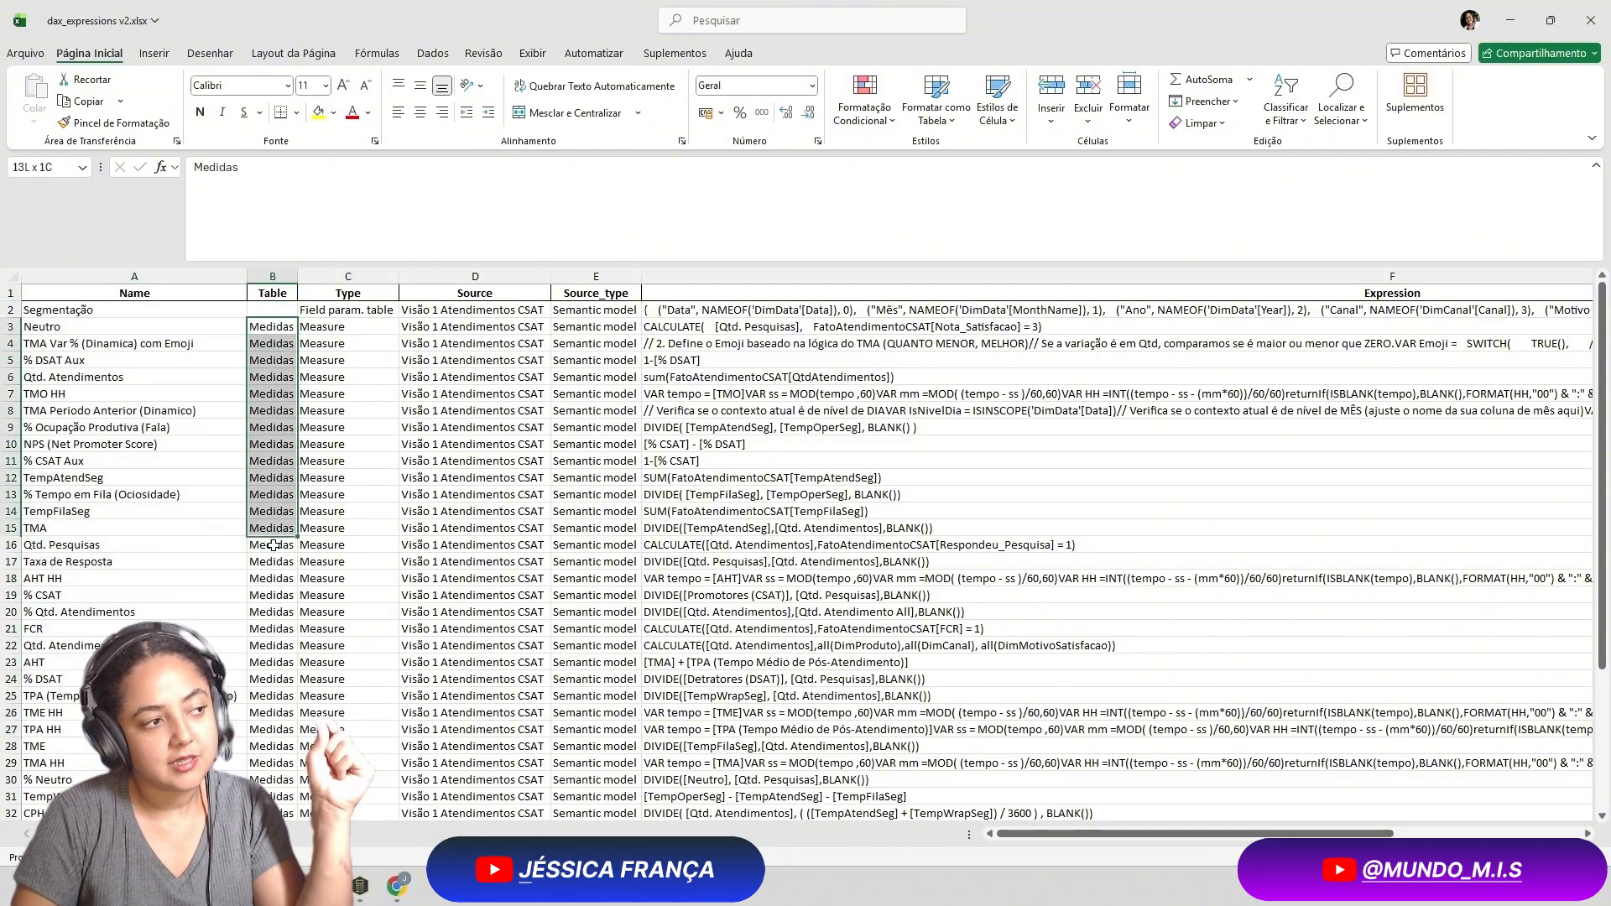
key("alt+Tab")
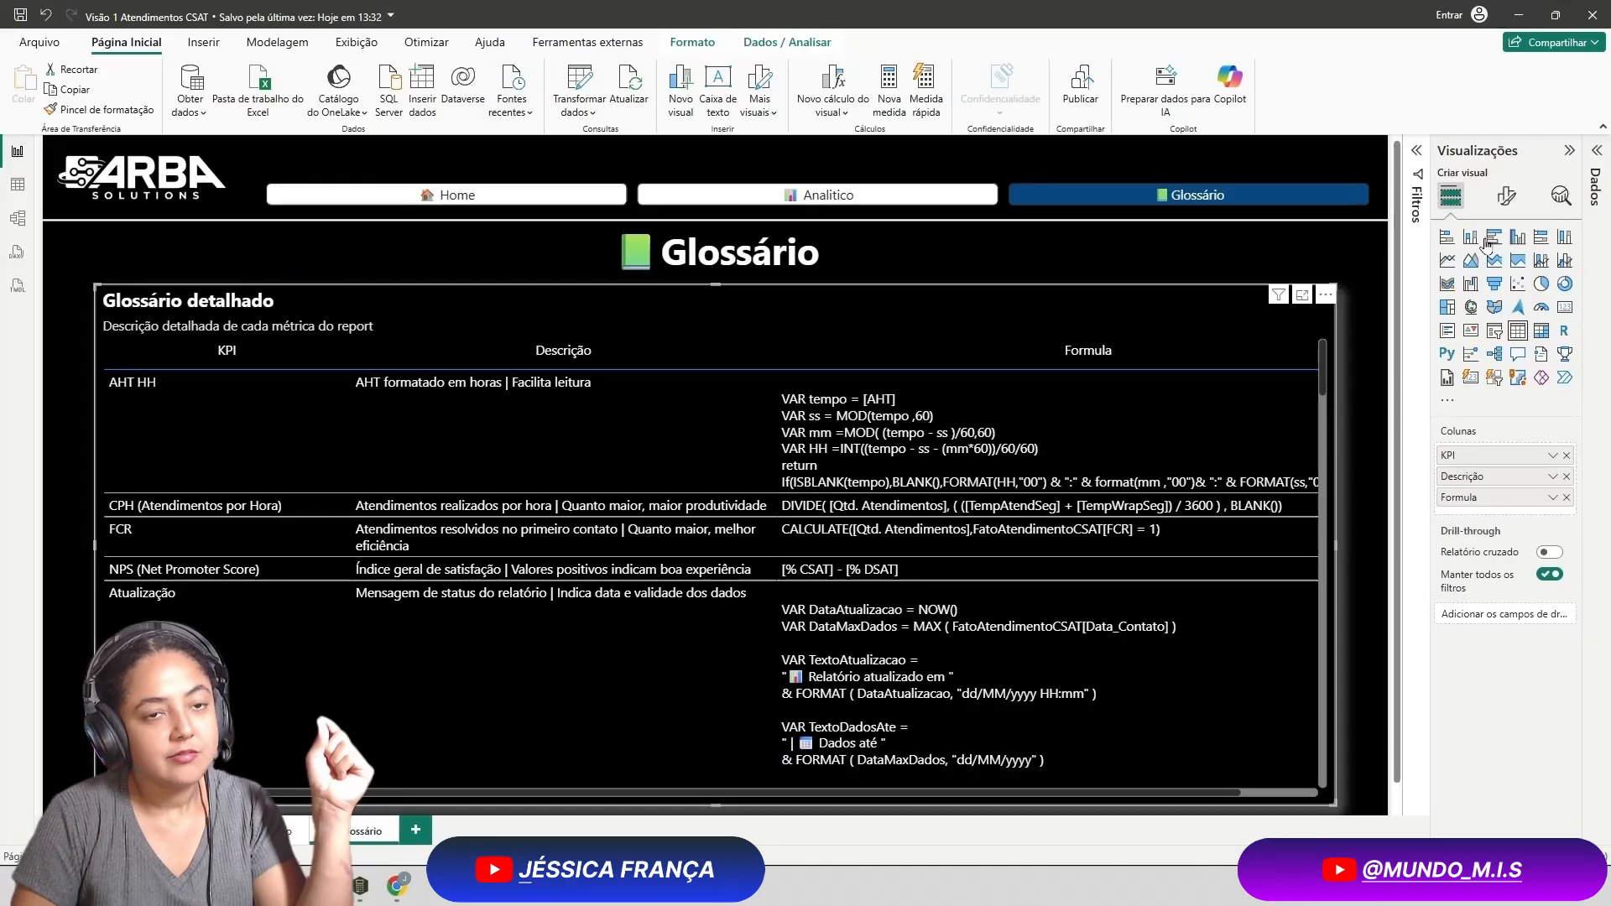
Examine the measures in the report's Medidas table, and return to the exported dax_expressions v2.xlsx workbook in Excel
left_click(1596, 157)
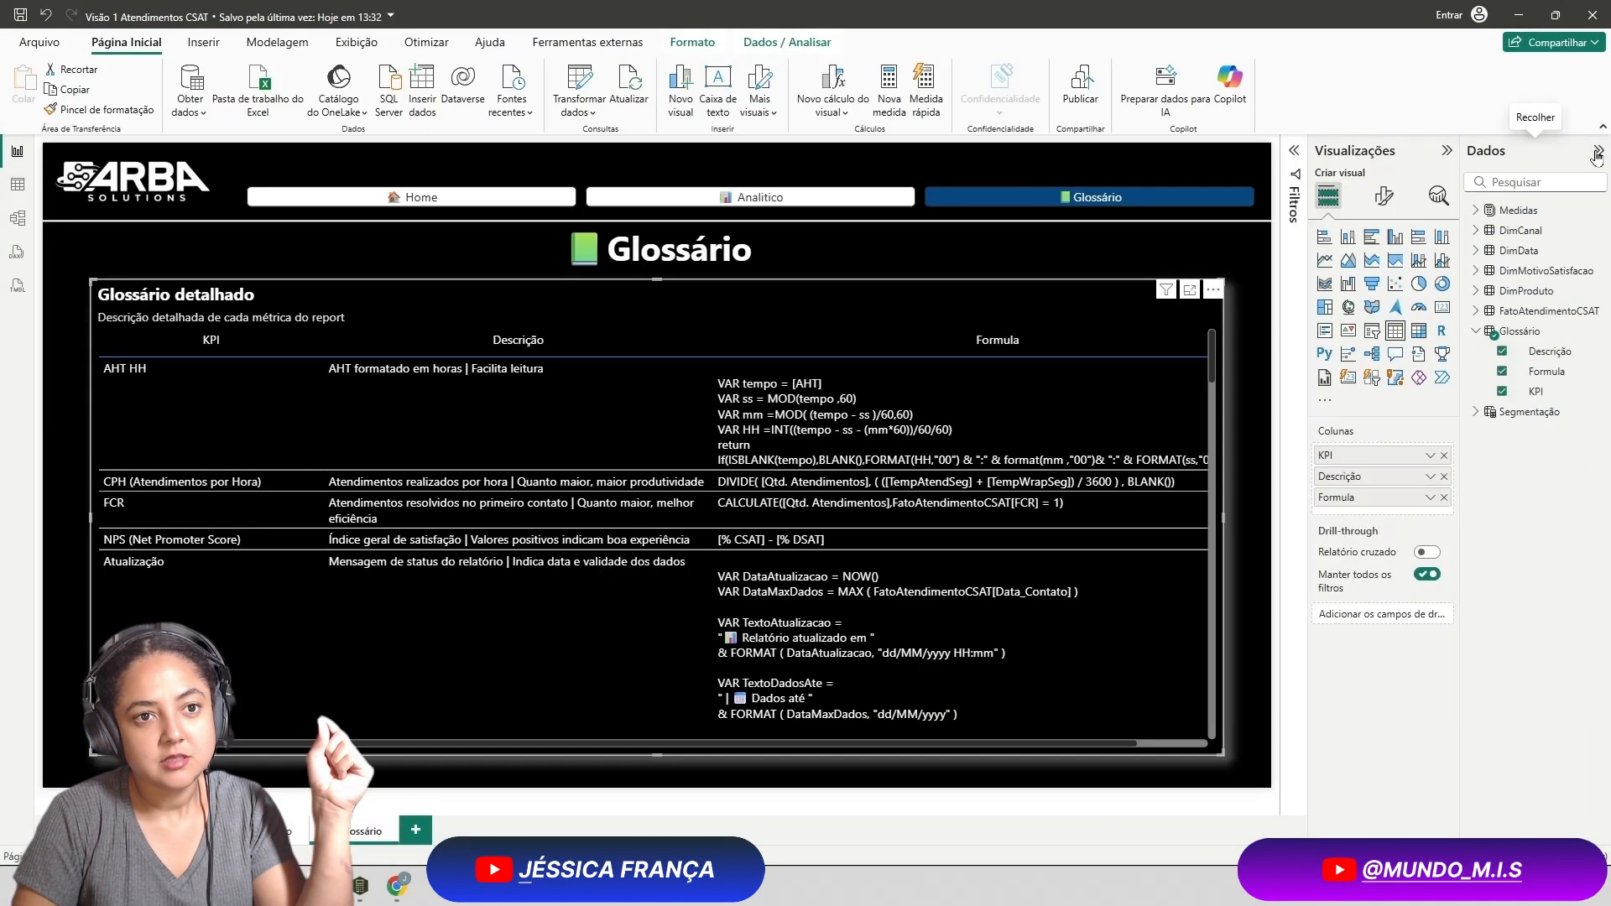
left_click(1478, 332)
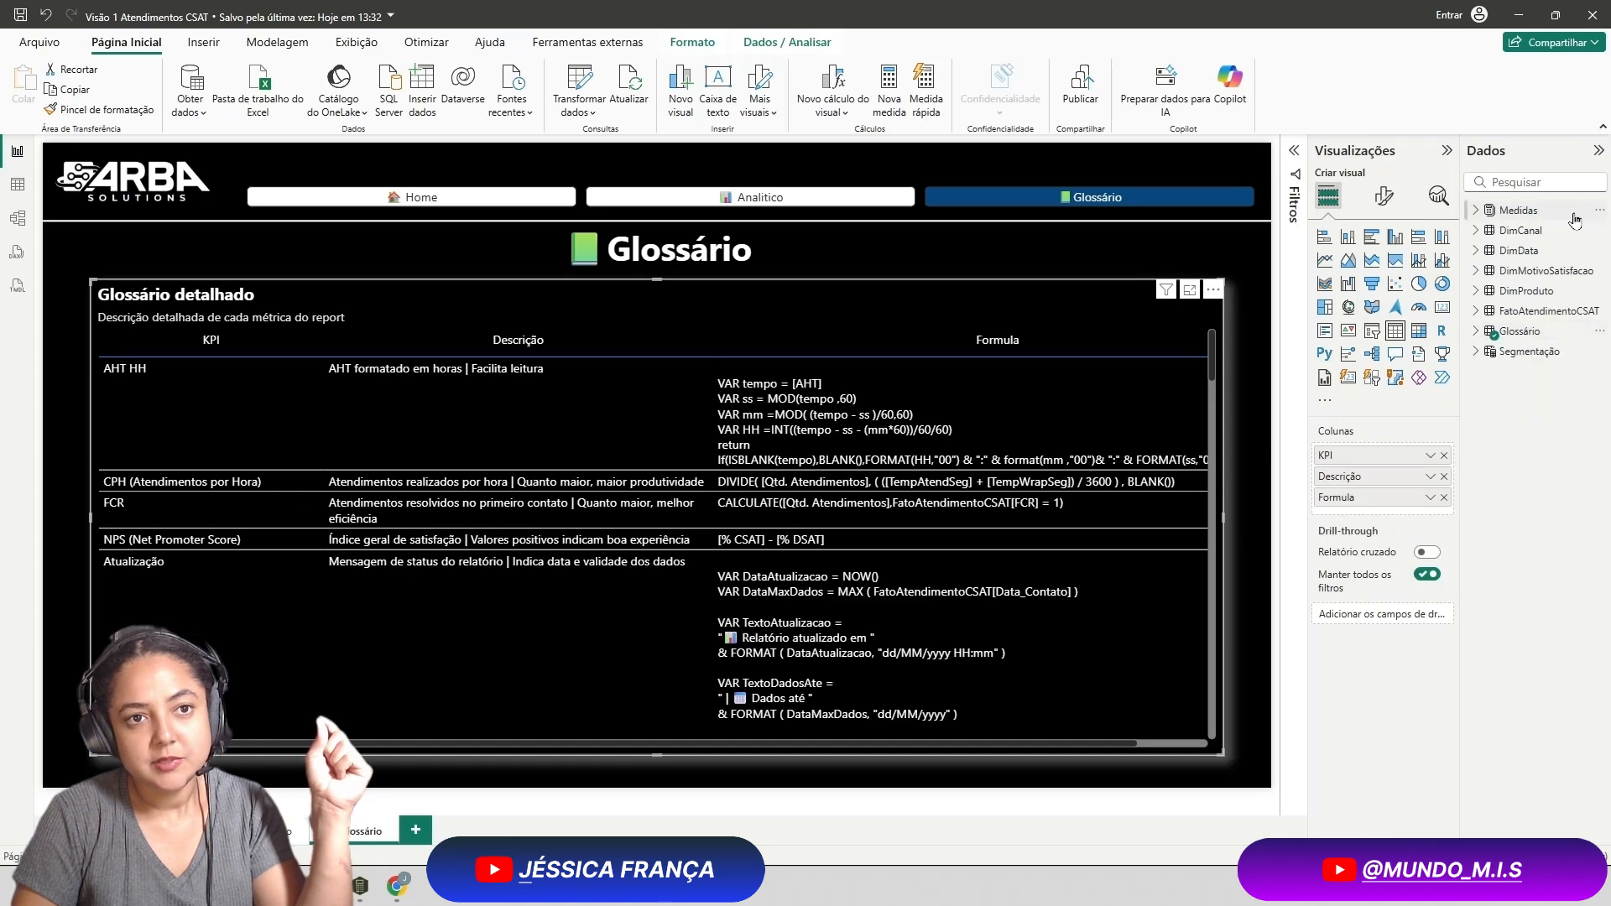
left_click(1486, 211)
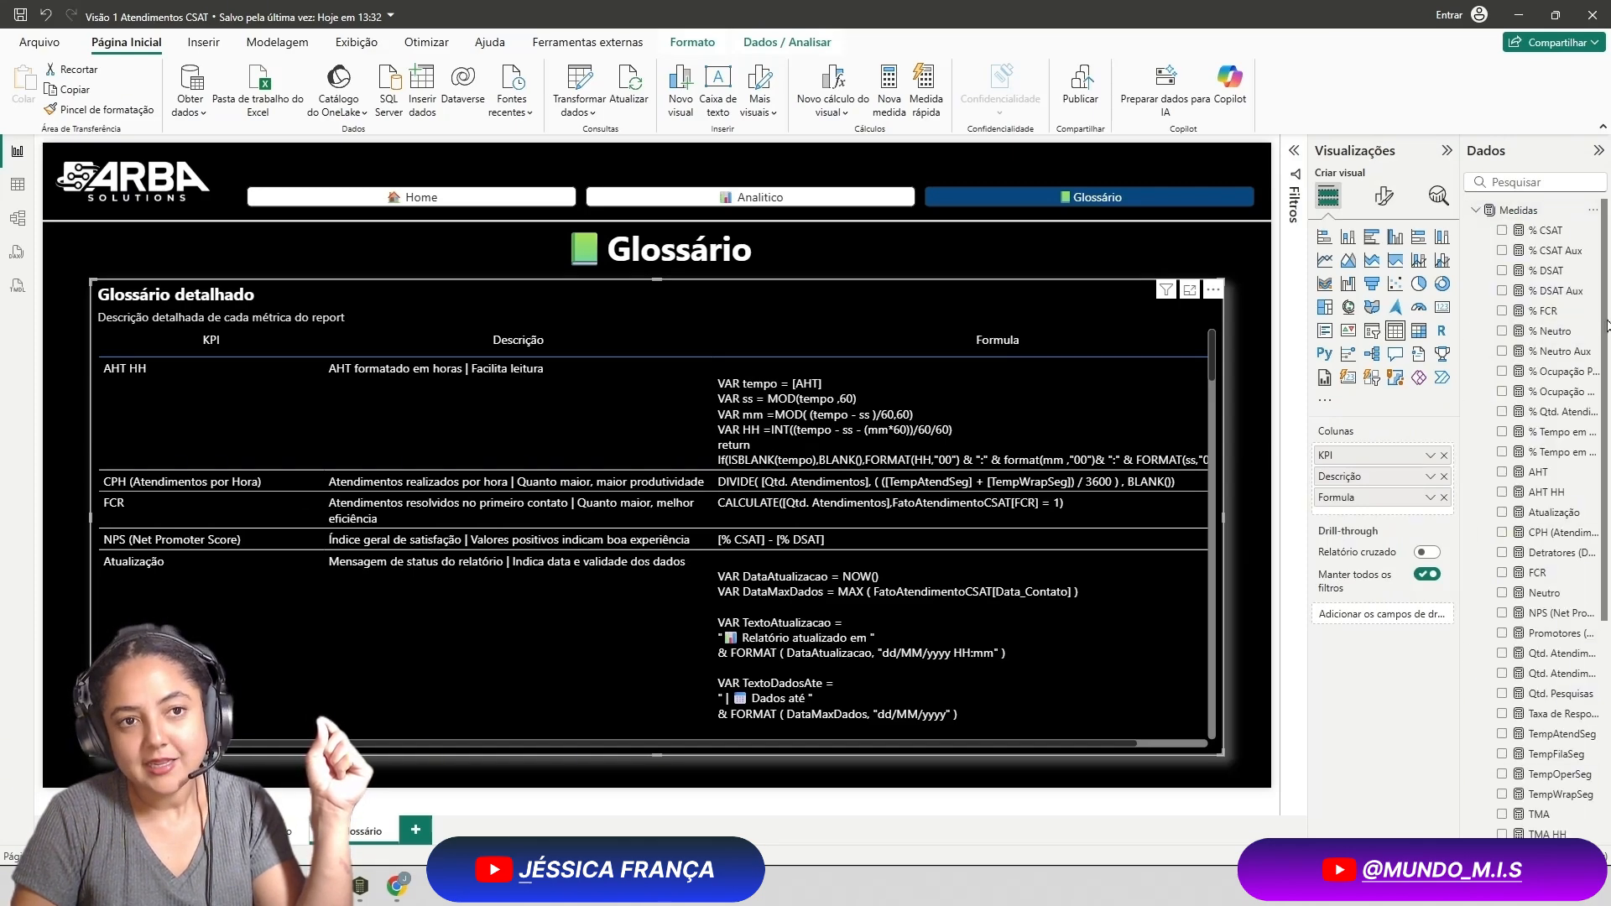
scroll(1574, 474, "down", 2)
left_click(1476, 210)
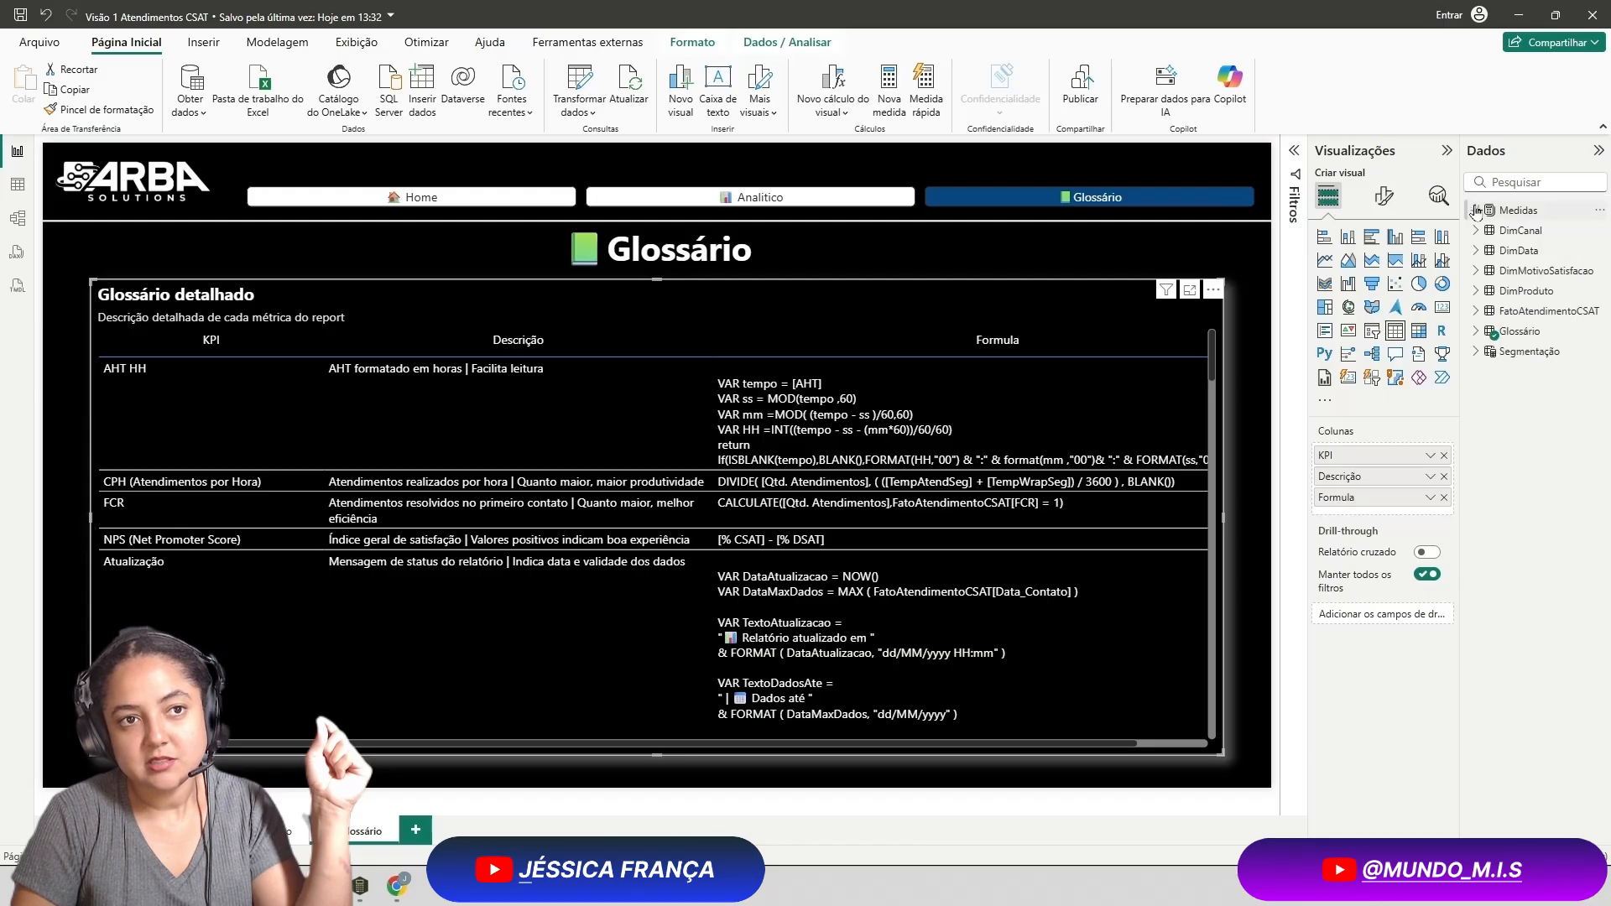
left_click(1519, 15)
Widen the Type column (column C) slightly in the exported measures sheet
left_click(340, 392)
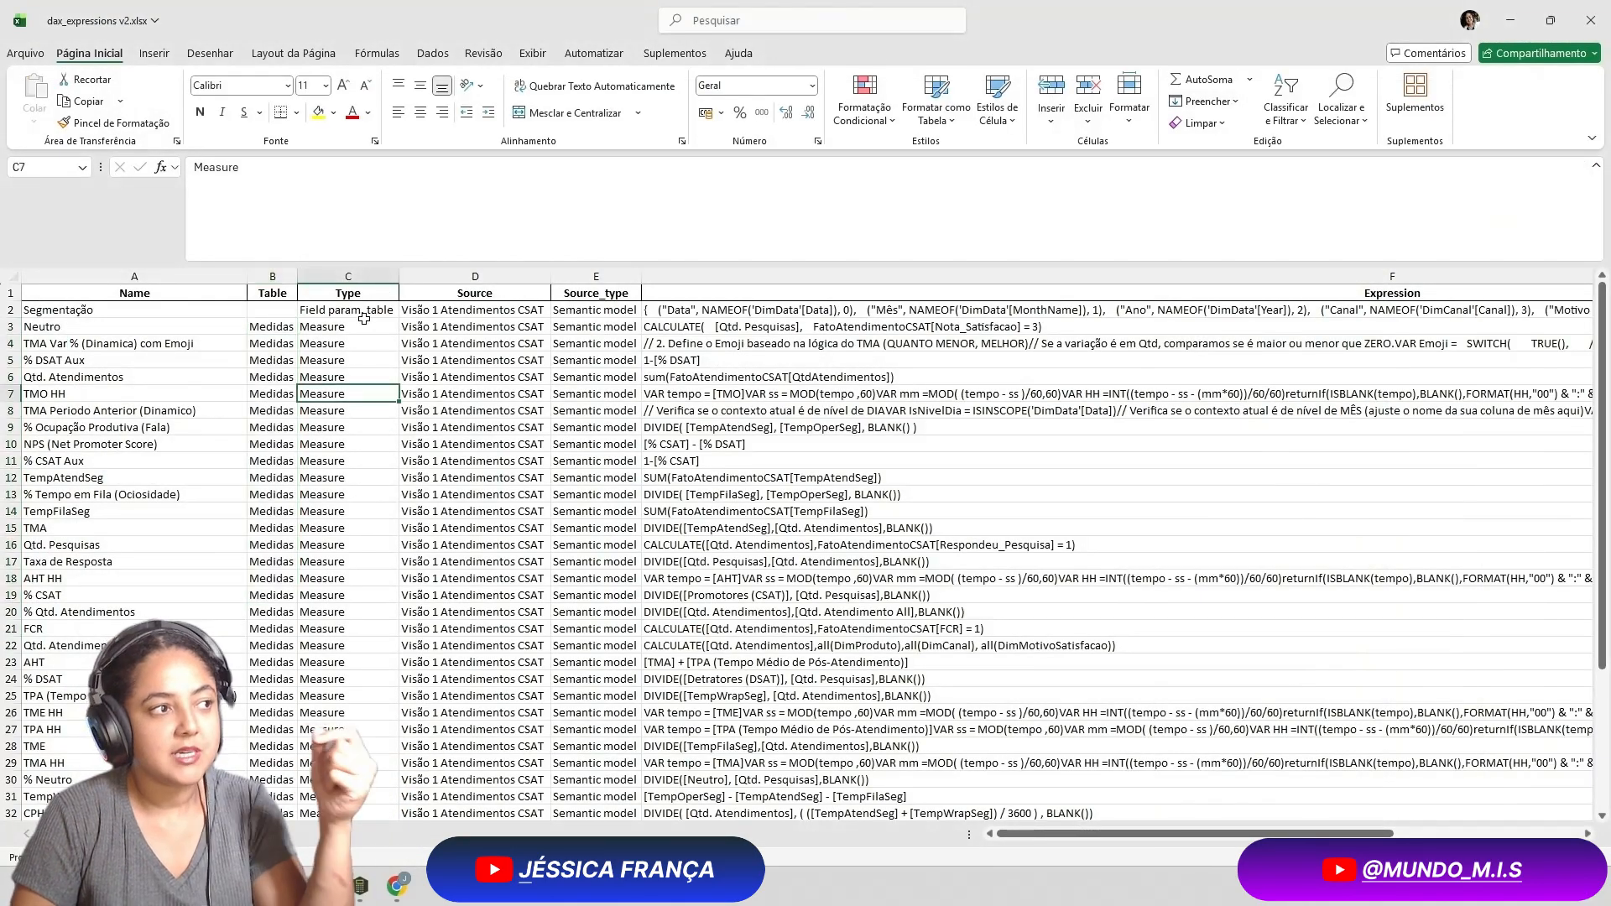
left_click(362, 313)
left_click(358, 326)
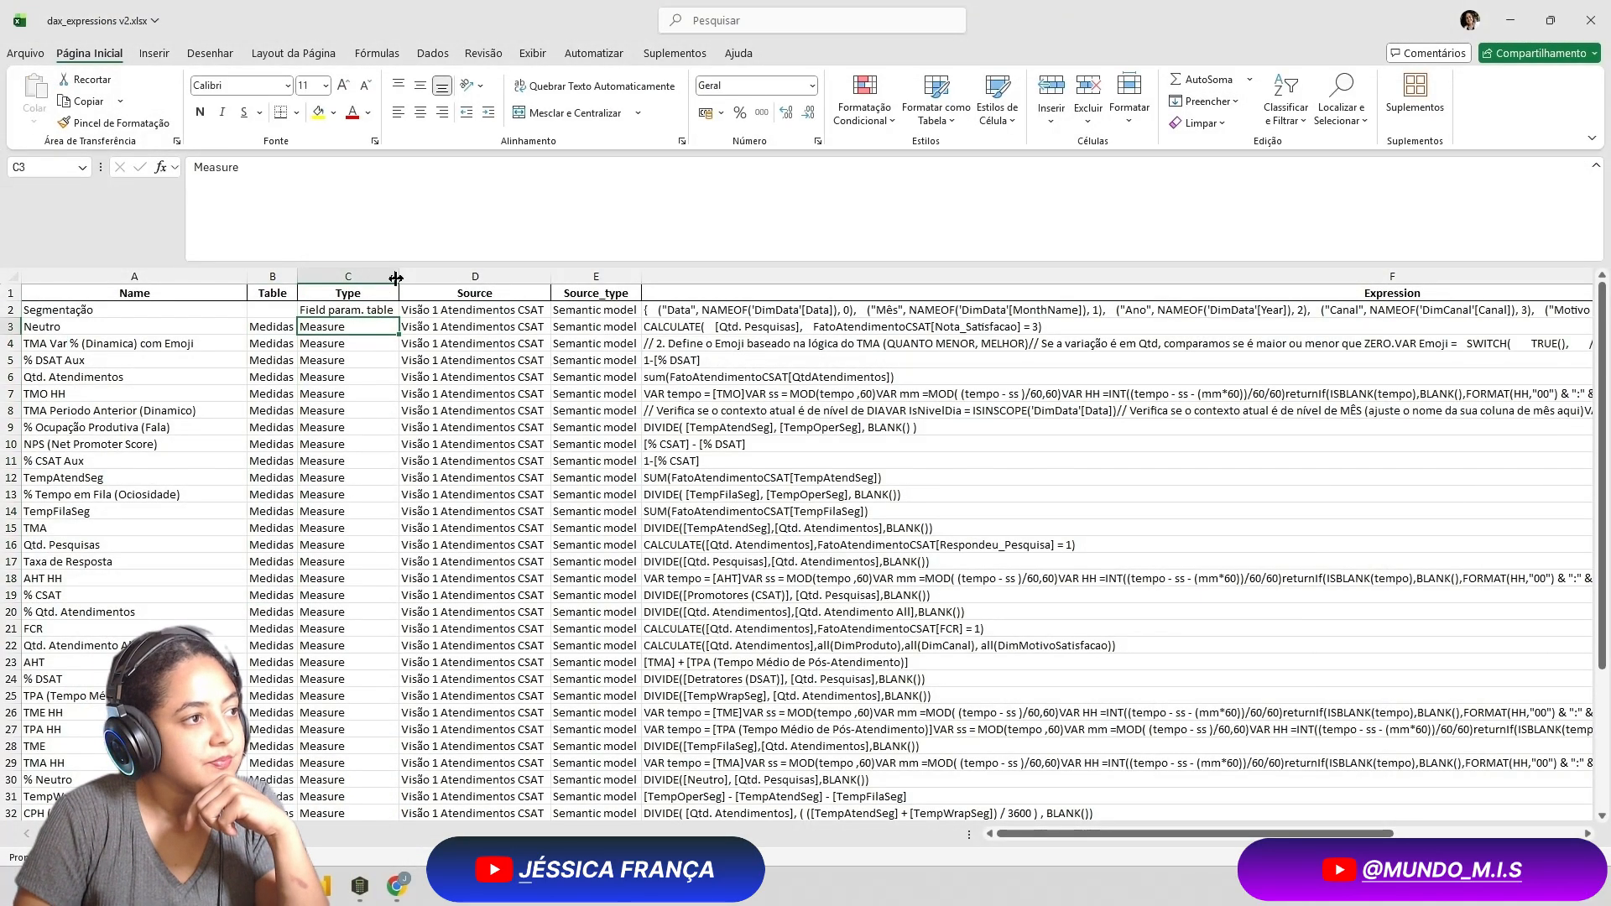
mouse_move(397, 275)
left_mouse_down()
mouse_move(450, 275)
mouse_move(401, 275)
left_mouse_up()
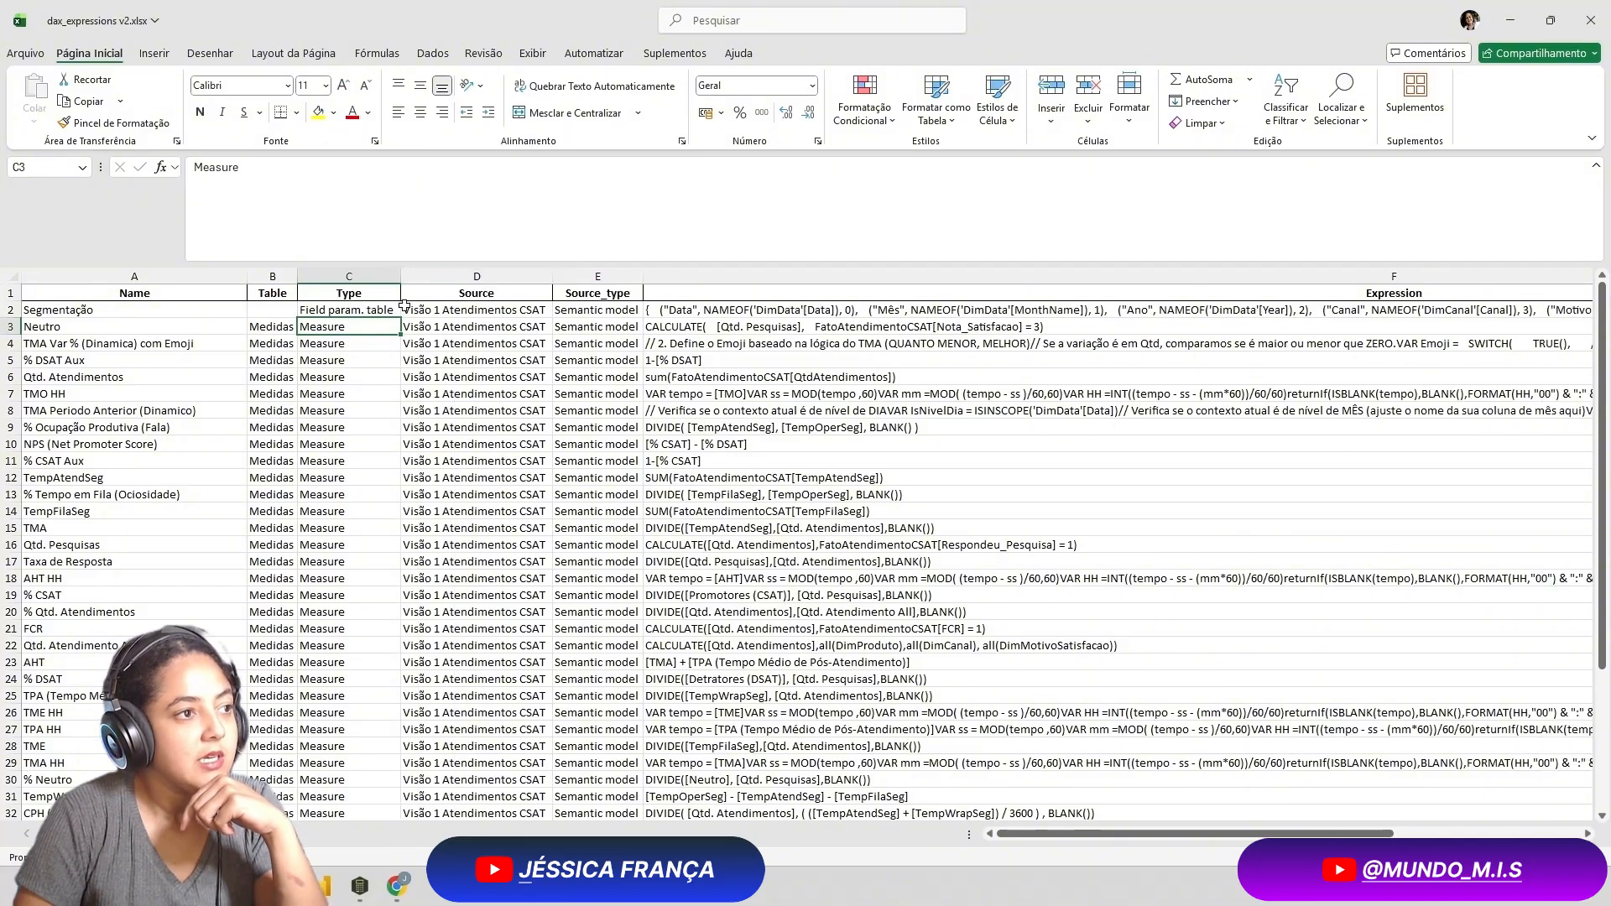
Examine the Segmentação row's type, source type and expression in the exported measures sheet
left_click(384, 309)
left_click(79, 308)
left_click_drag(79, 308, 369, 311)
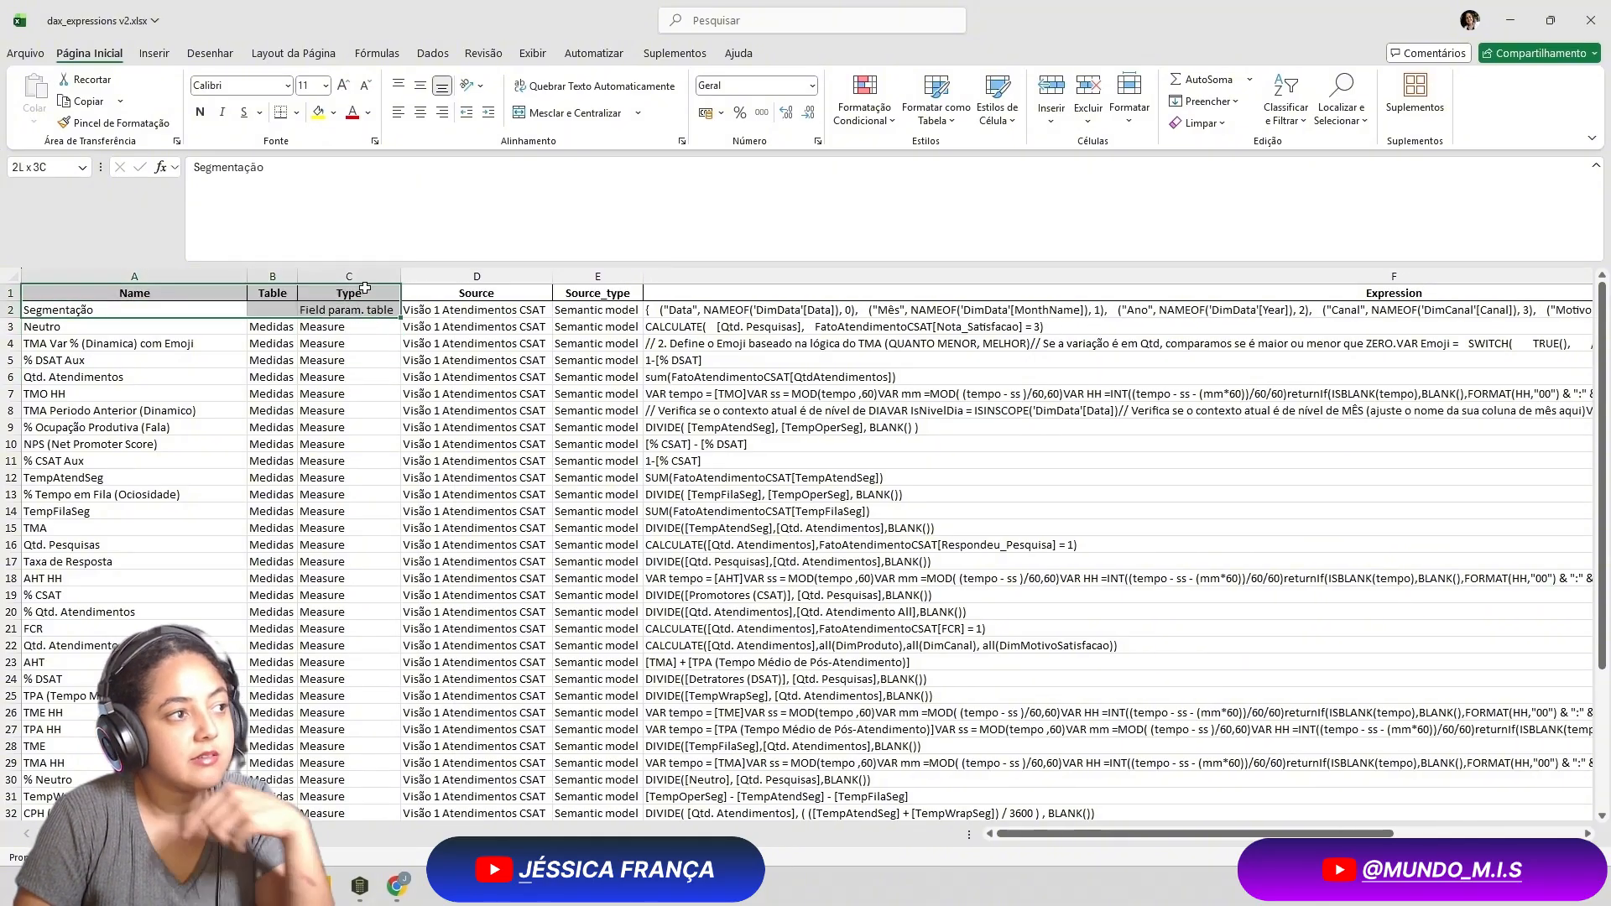
left_click(386, 310)
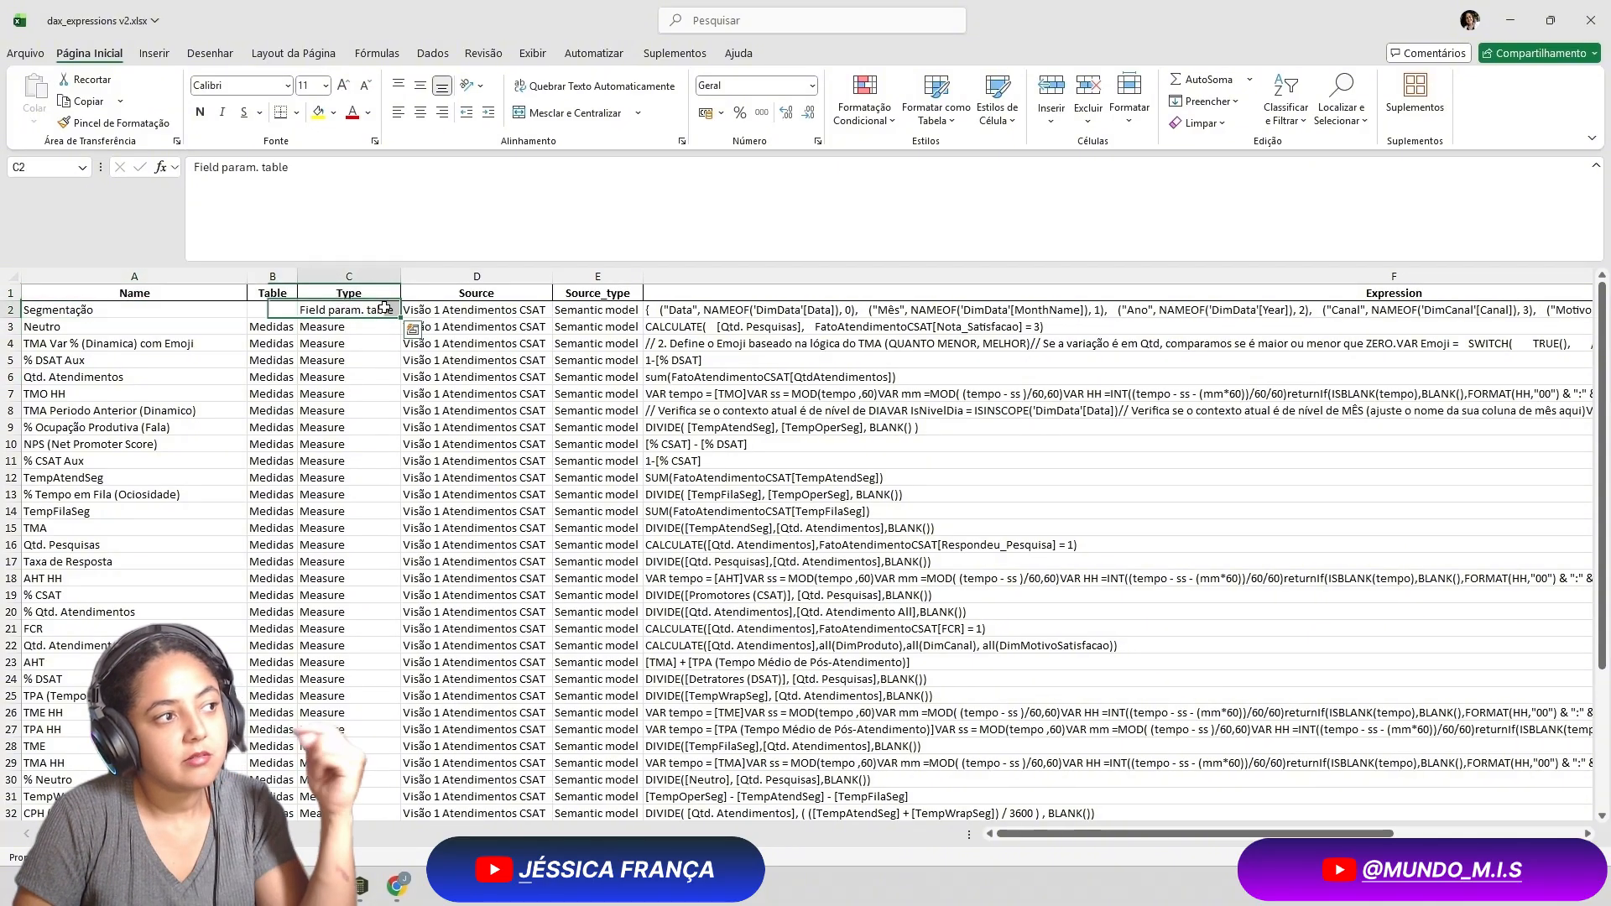
left_click(592, 310)
left_click(686, 307)
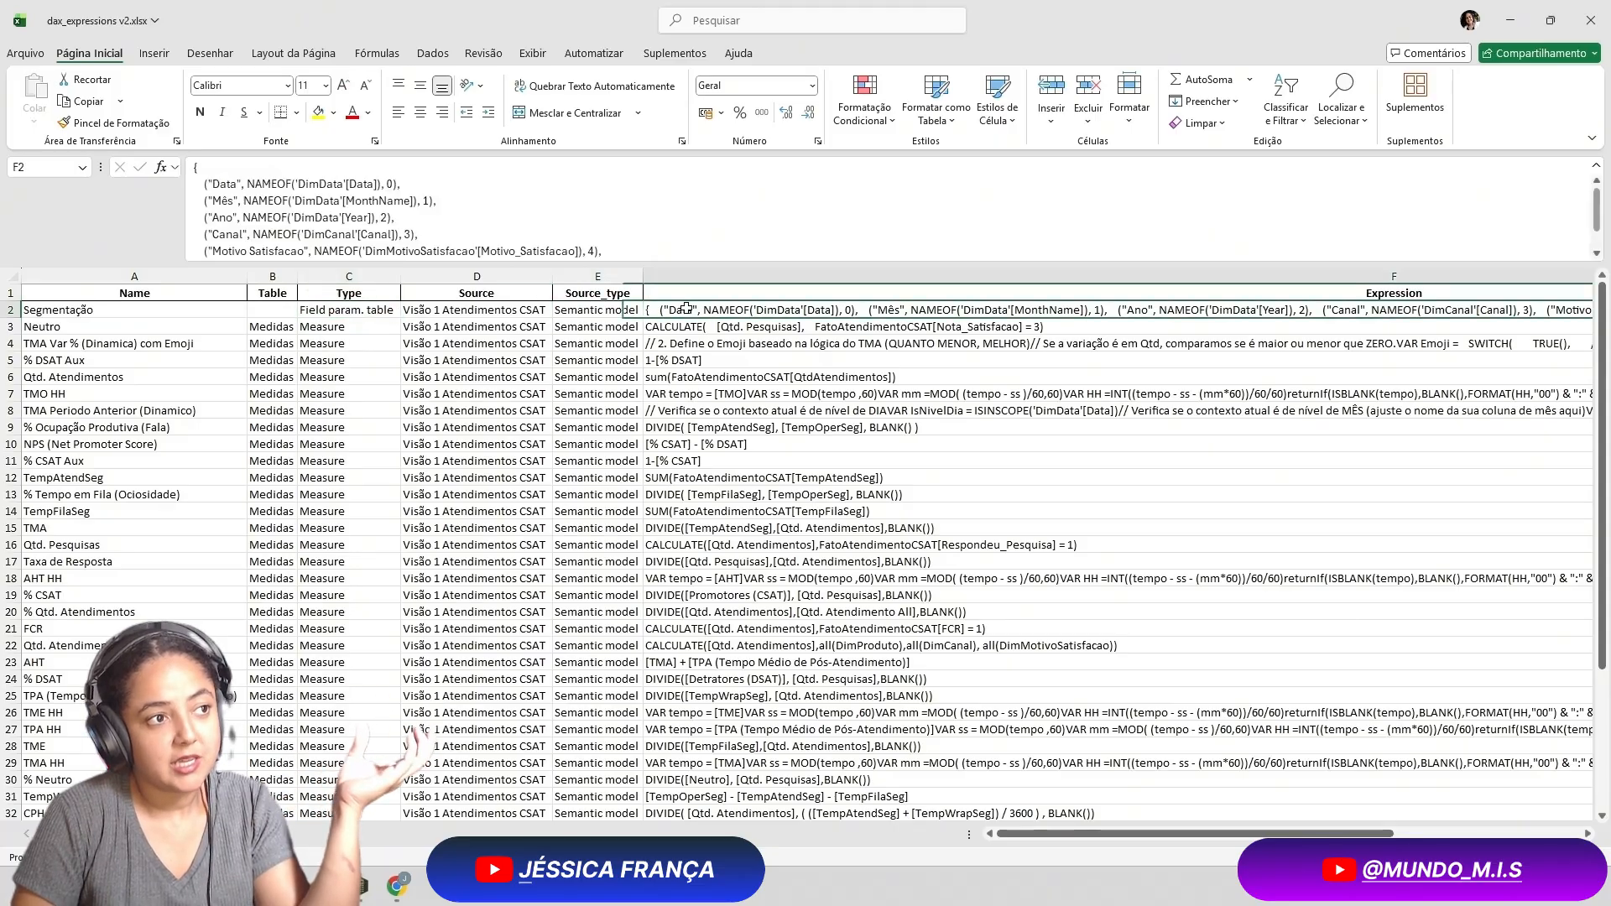
left_click(464, 359)
mouse_move(348, 332)
left_mouse_down()
mouse_move(352, 588)
mouse_move(359, 431)
mouse_move(341, 345)
left_mouse_up()
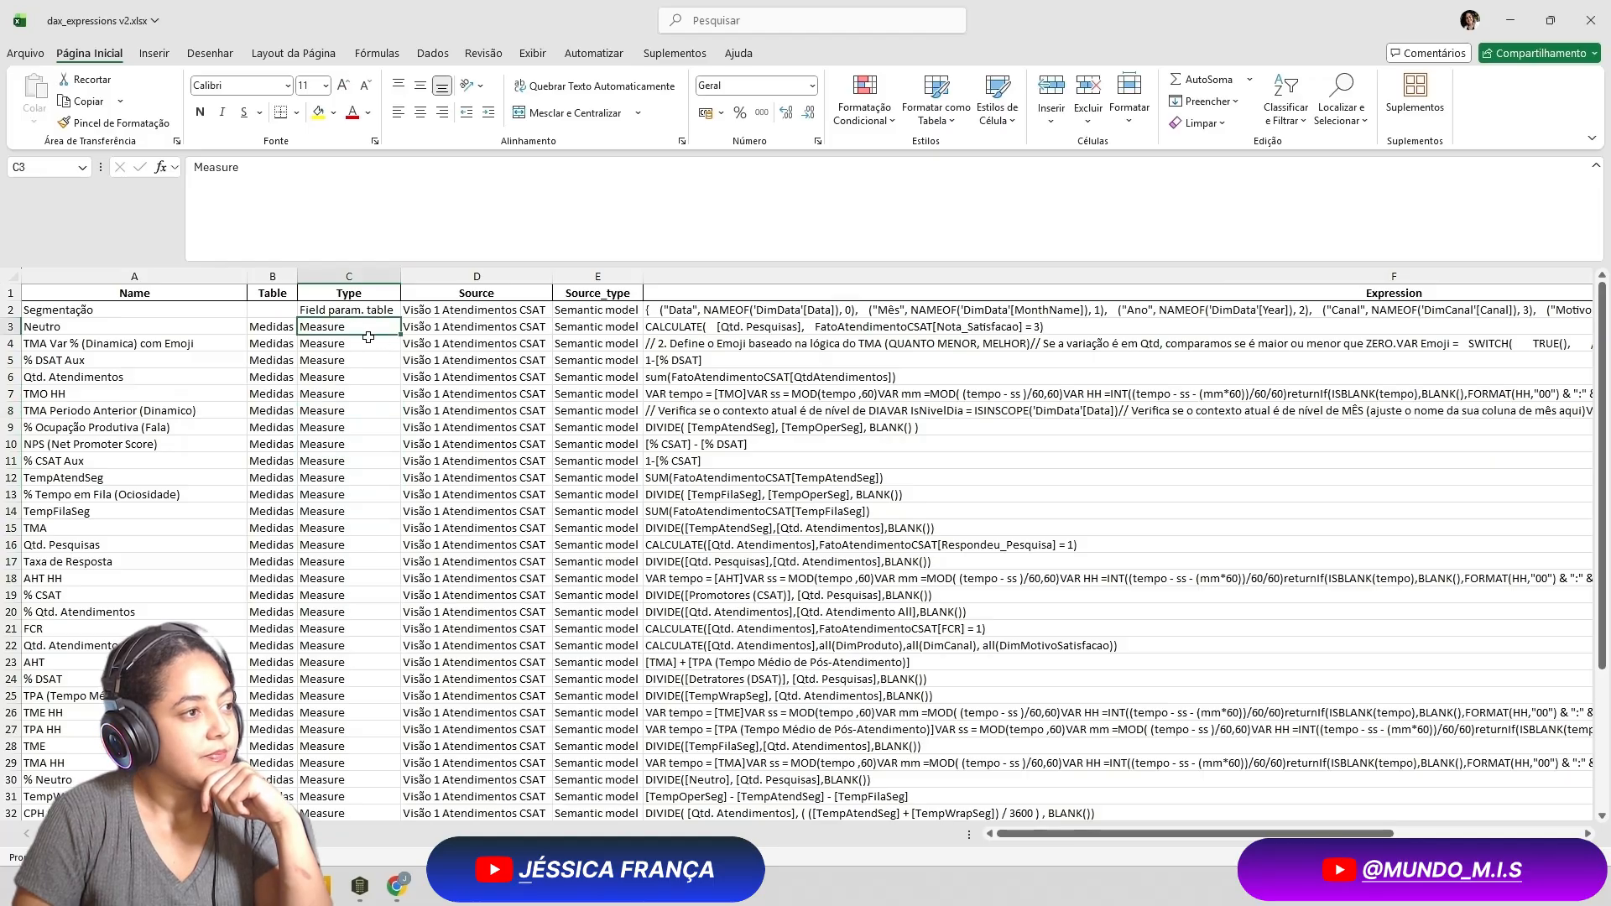
Review the Type, Source, Source_type and Expression columns of the exported measures
left_click_drag(352, 326, 350, 679)
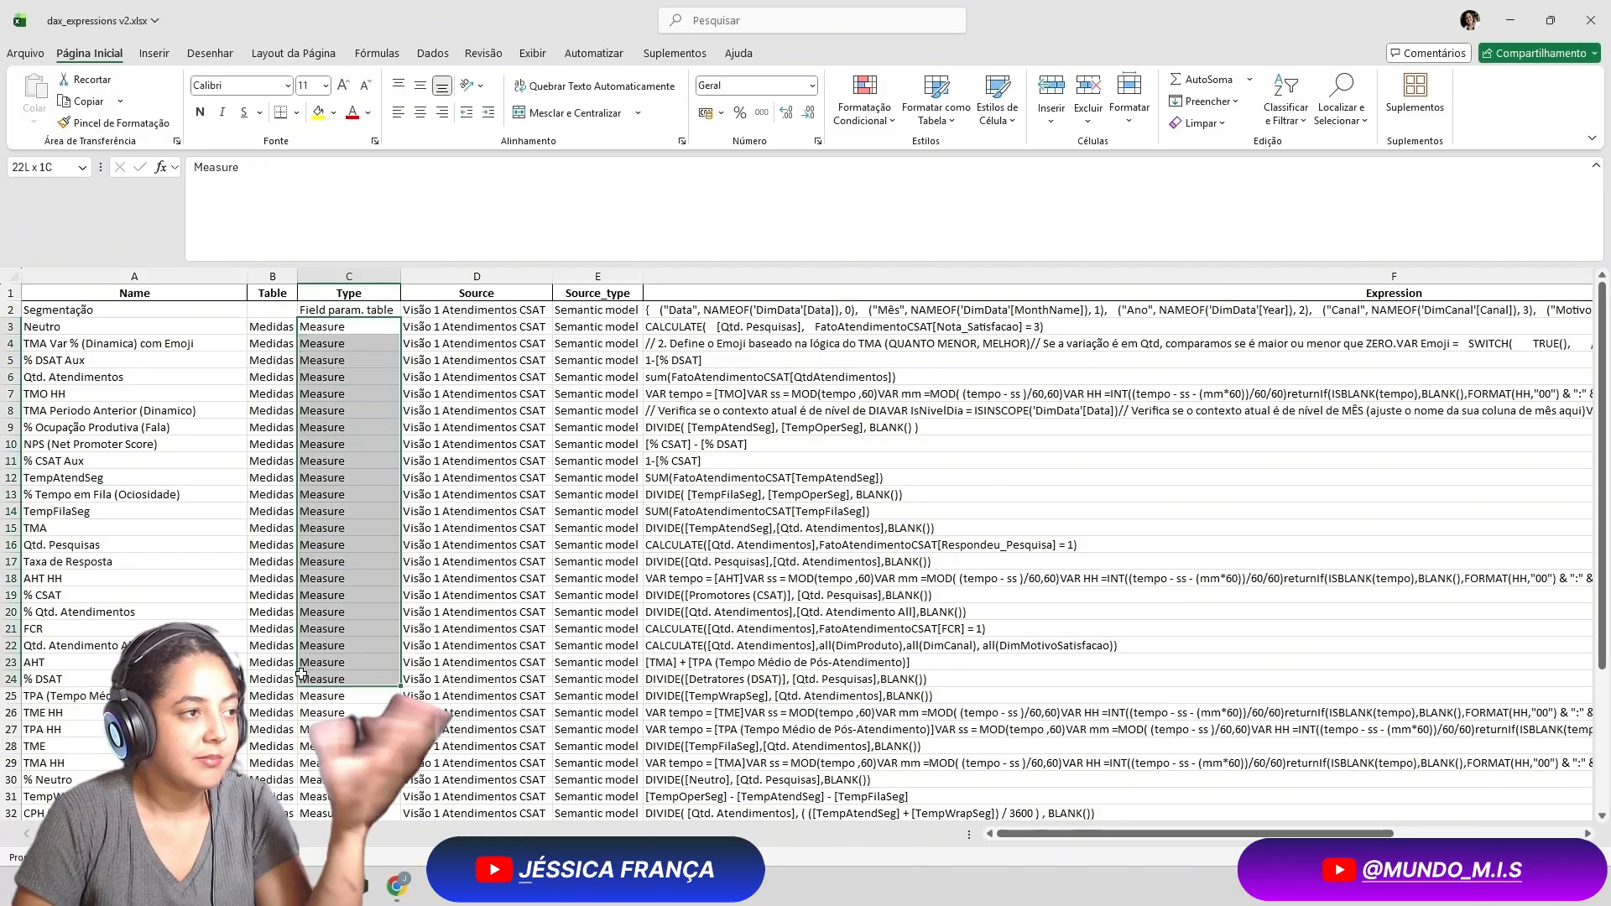
scroll(350, 605, "down", 6)
scroll(350, 605, "up", 6)
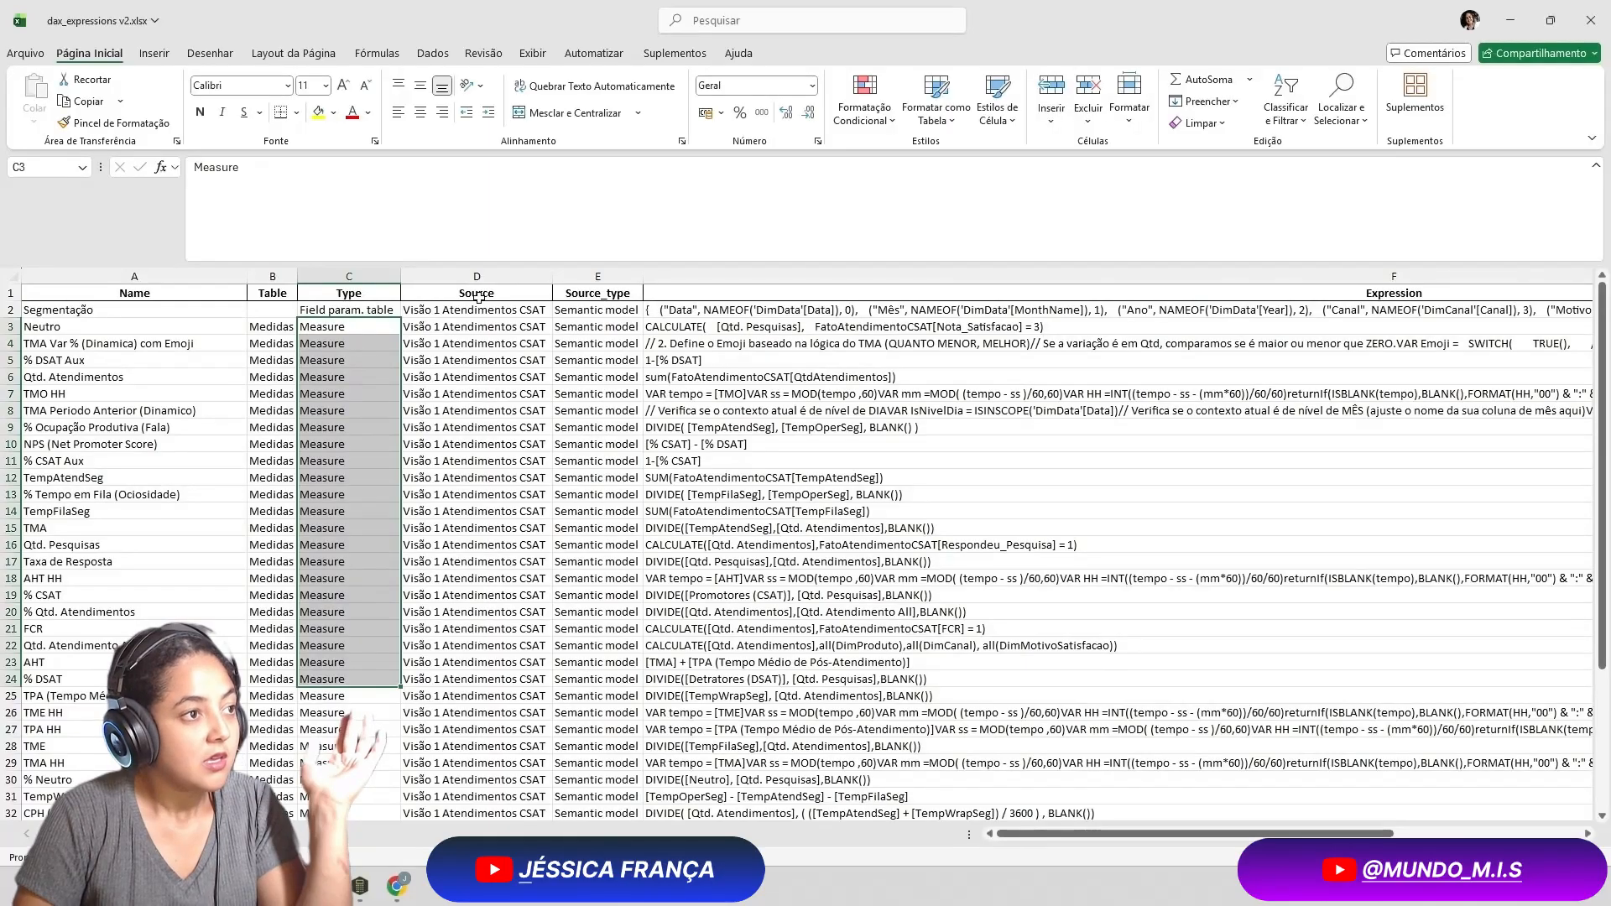
left_click_drag(476, 310, 445, 789)
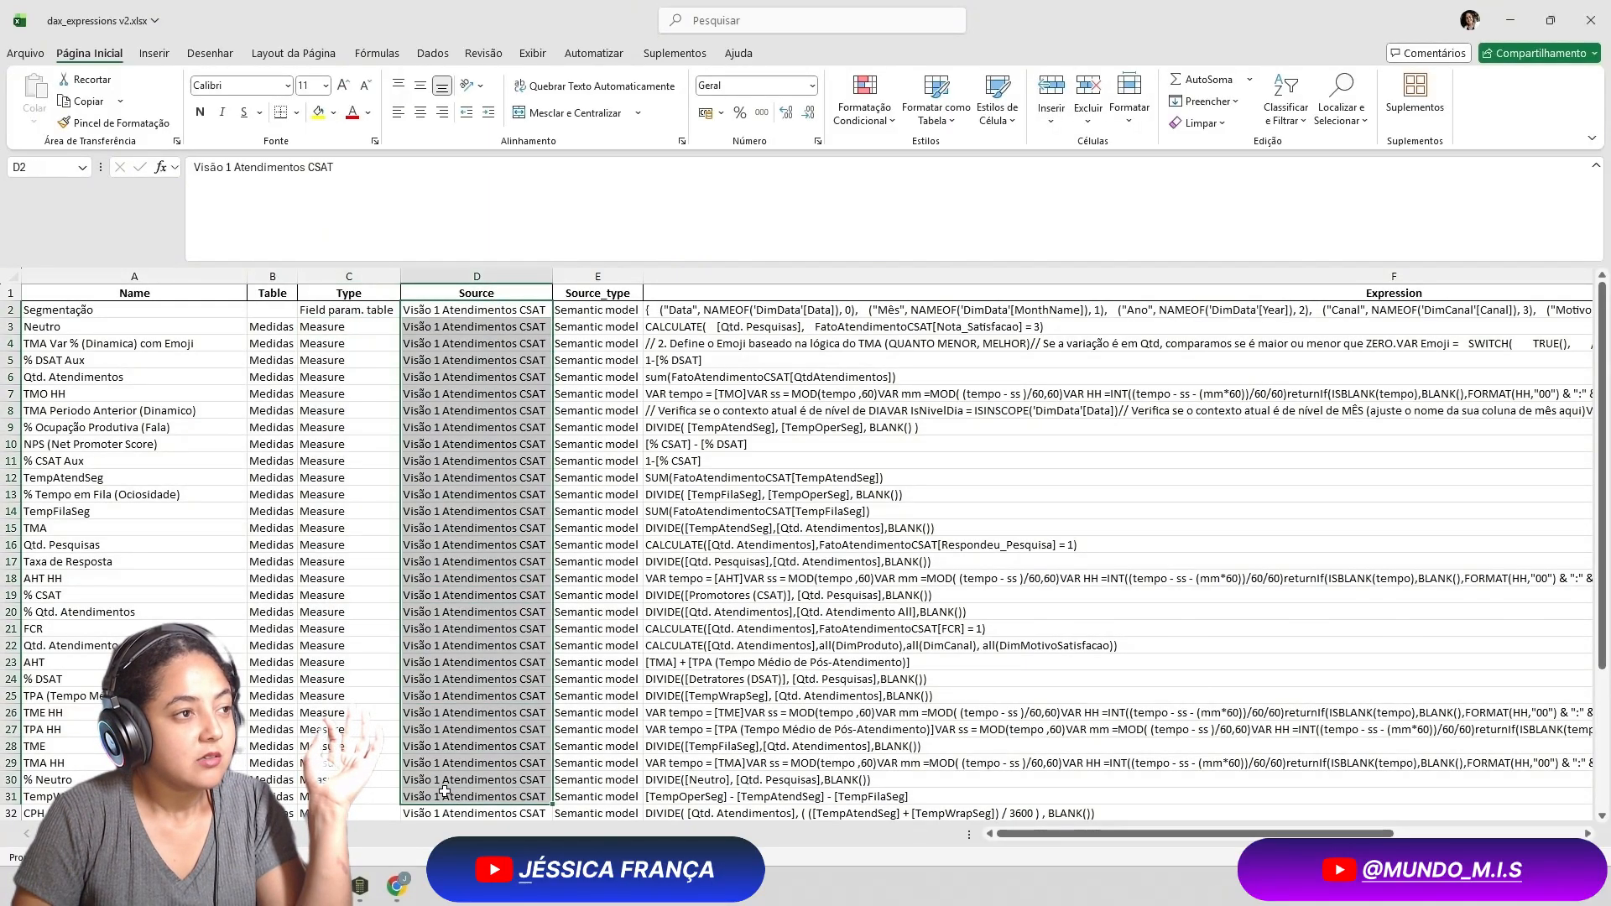
left_click_drag(476, 310, 489, 605)
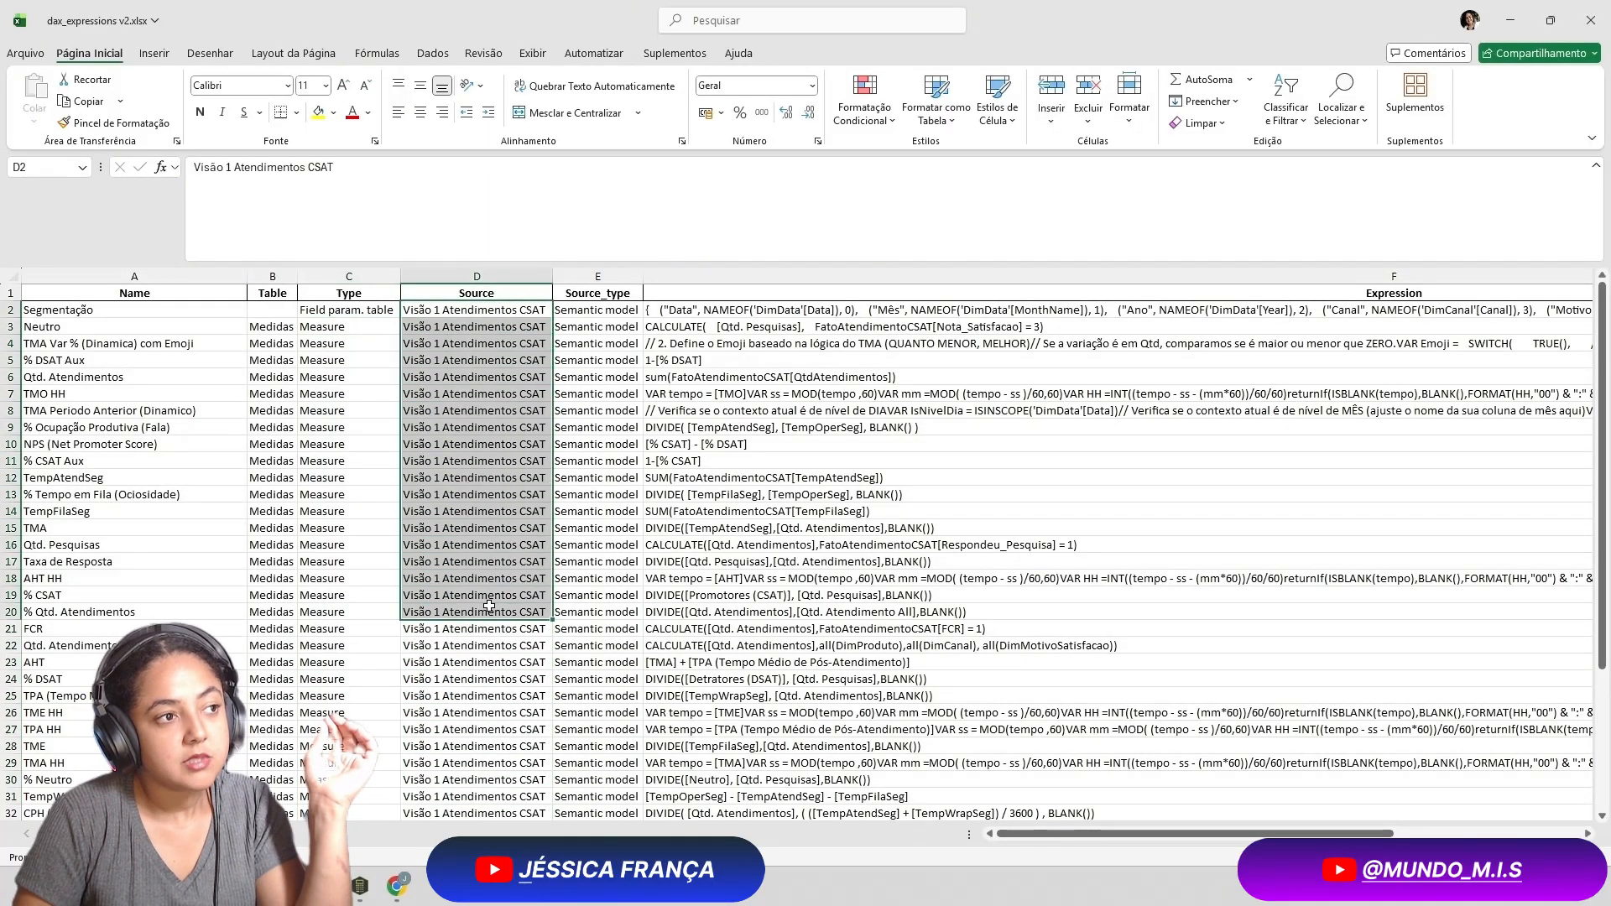
left_click(615, 308)
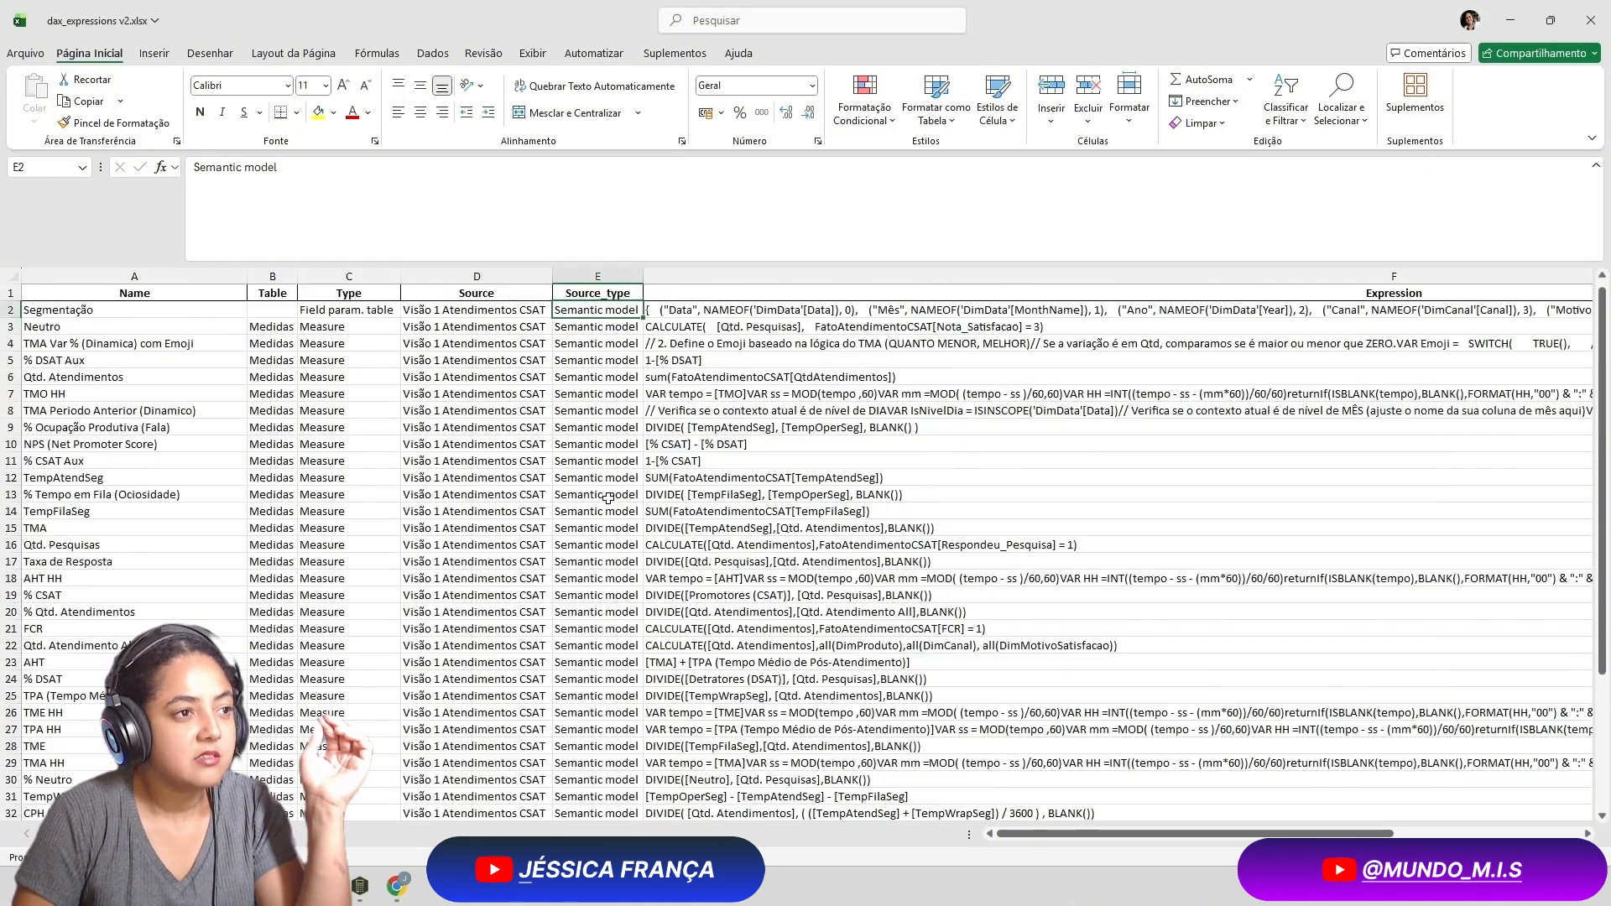
left_click(1307, 292)
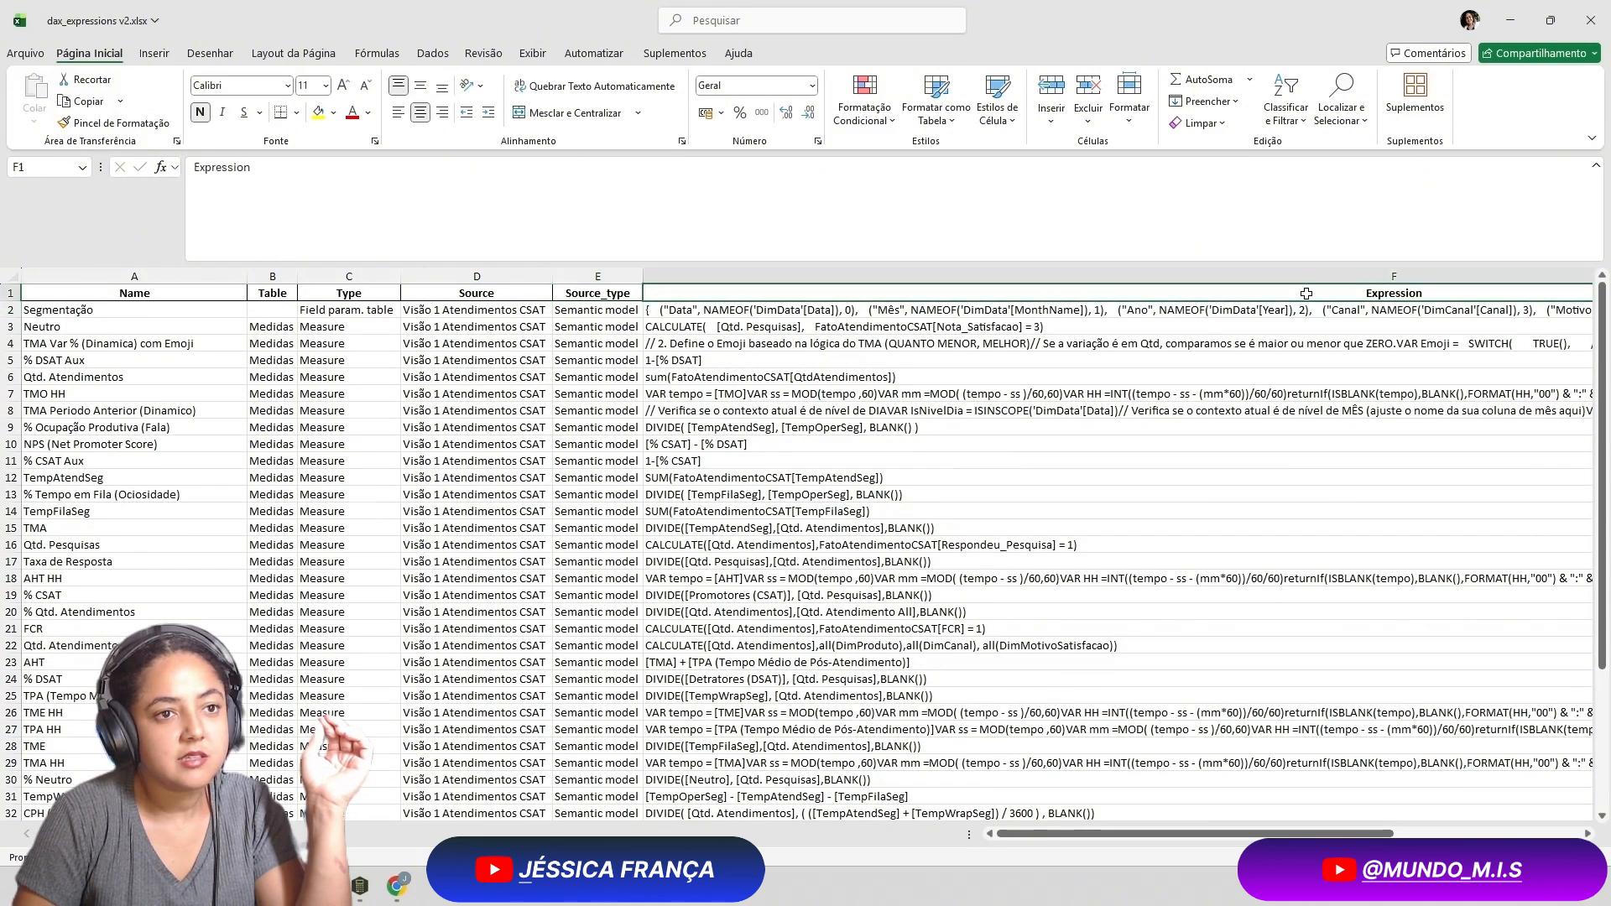
Narrow the Expression column to about the width of Source_type, and select the entire Name and Expression columns
left_click_drag(597, 276, 639, 276)
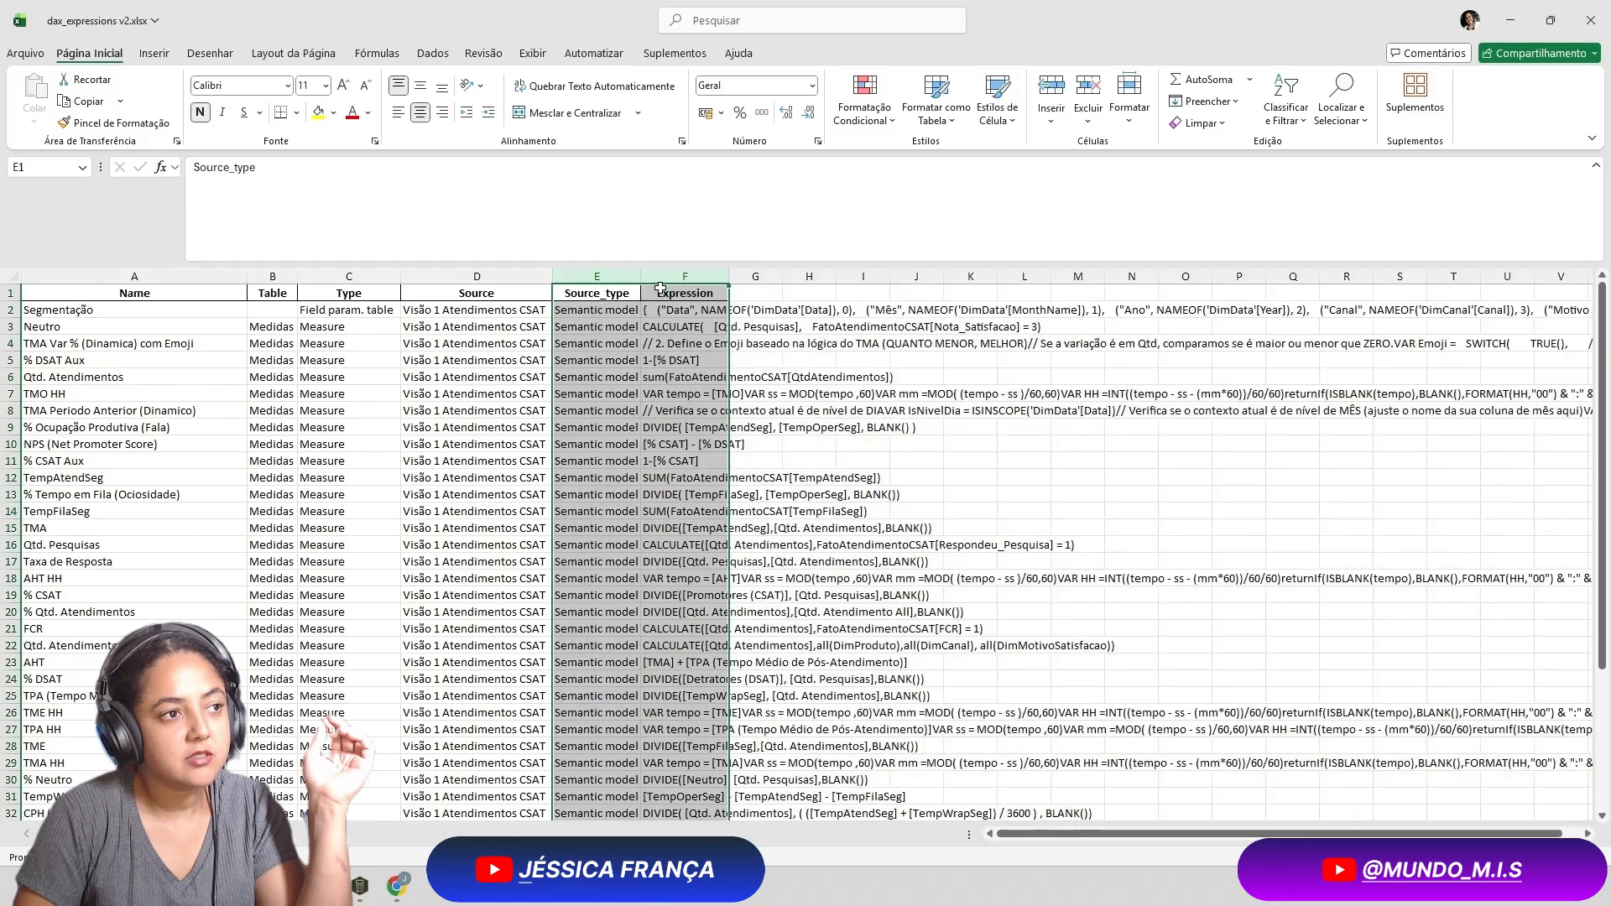
left_click(685, 293)
left_click(685, 277)
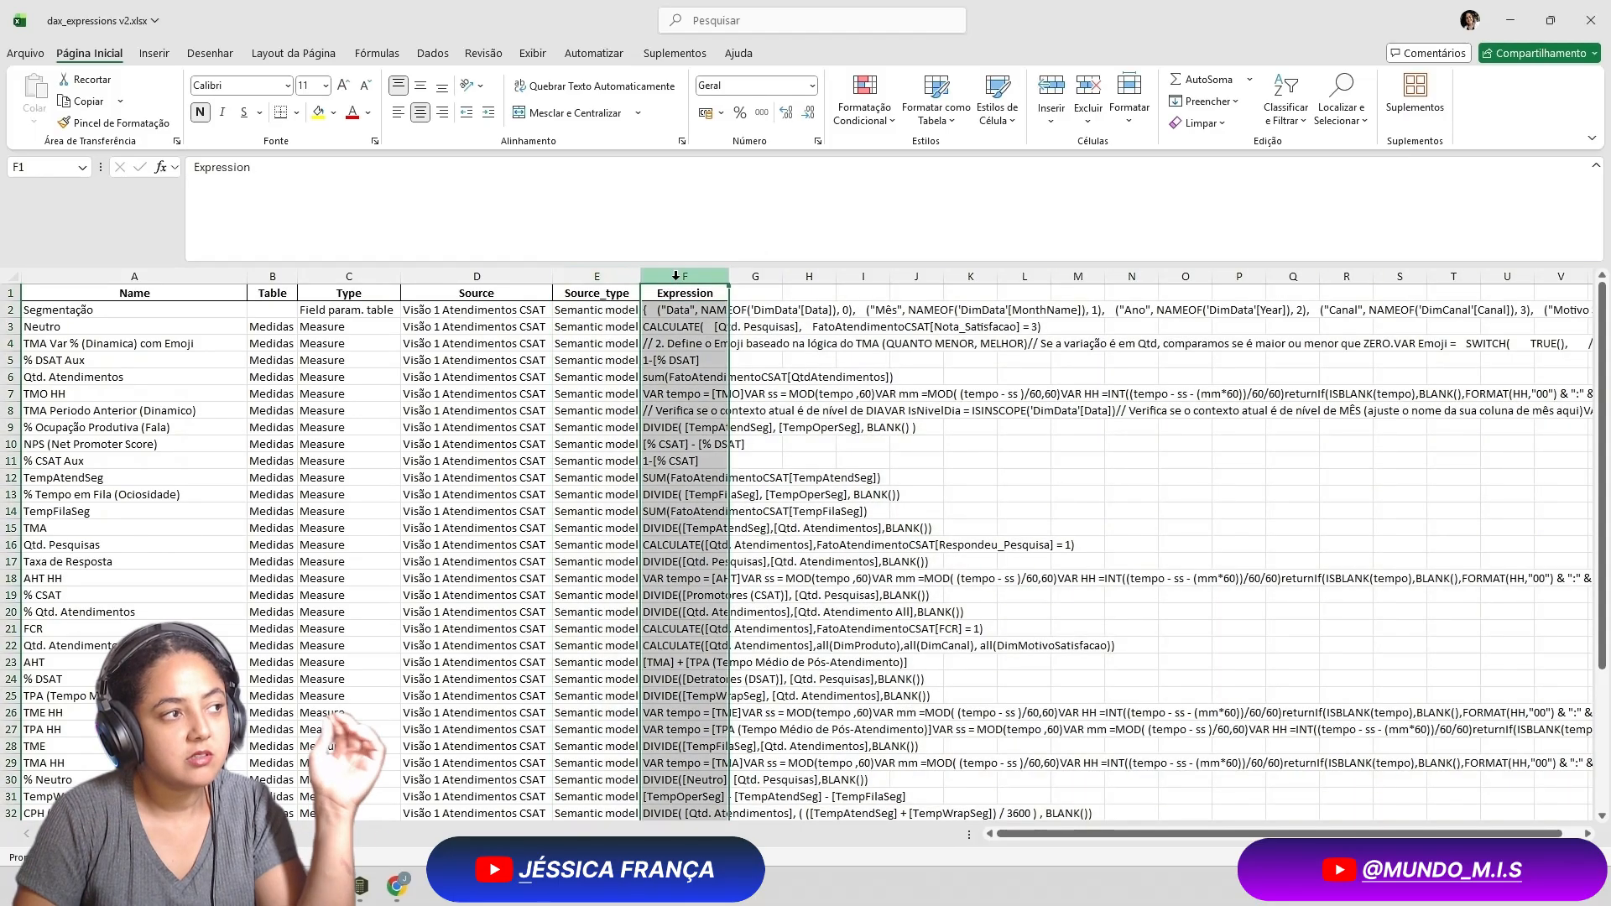
left_click(132, 276, "ctrl")
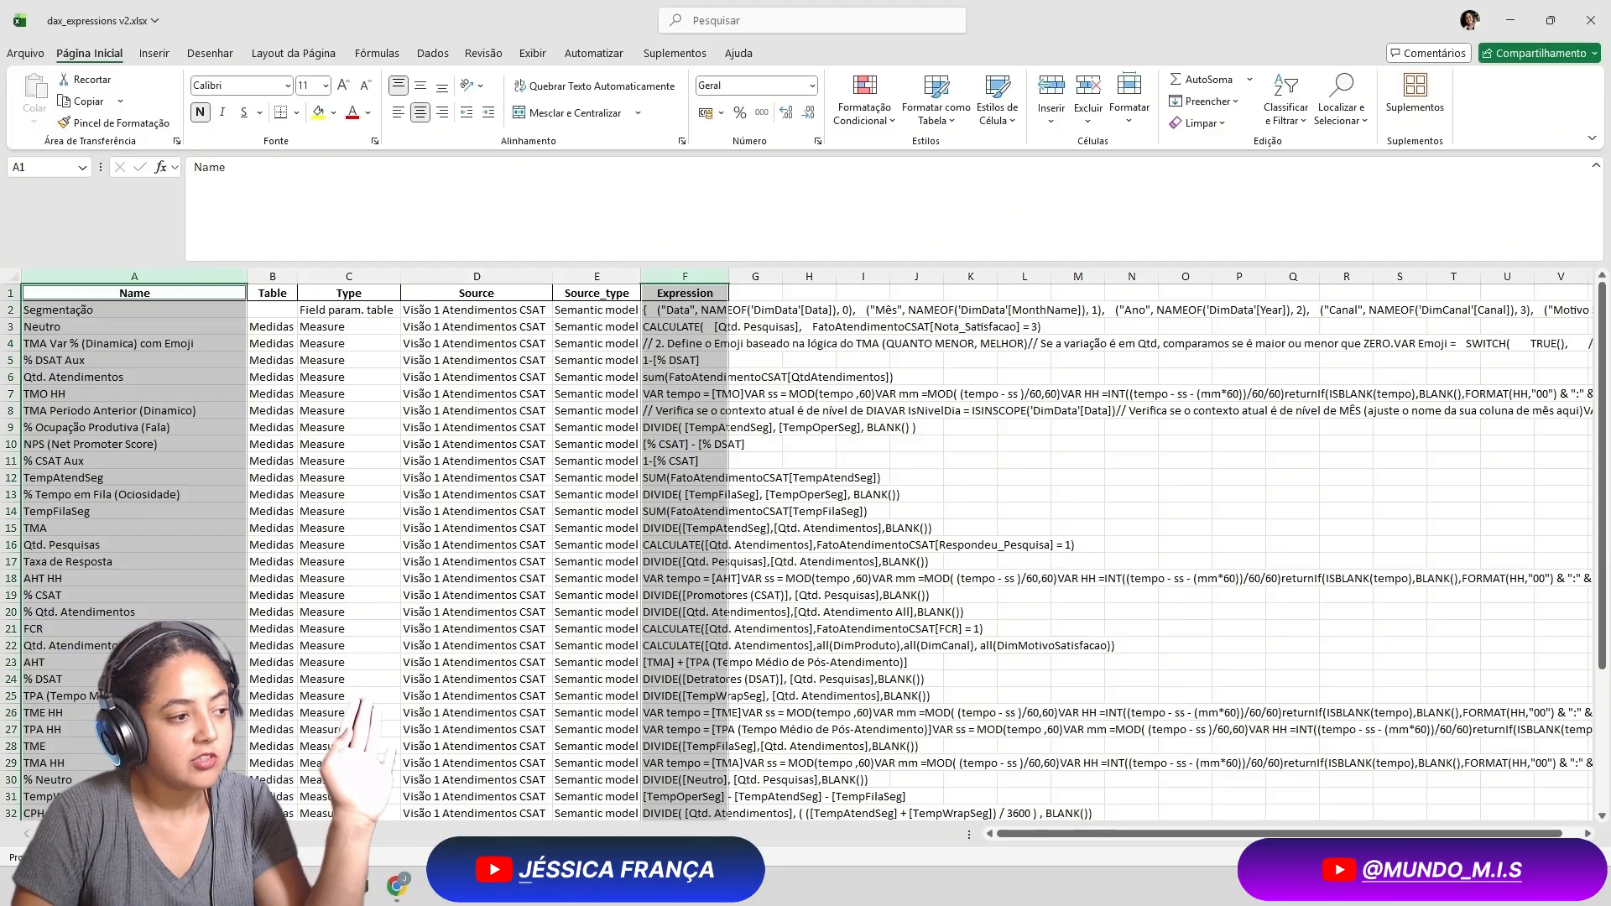
Switch to the dax_expressions.xlsx workbook and select the Name and Expression columns on its Sheet1
mouse_move(210, 885)
mouse_move(67, 789)
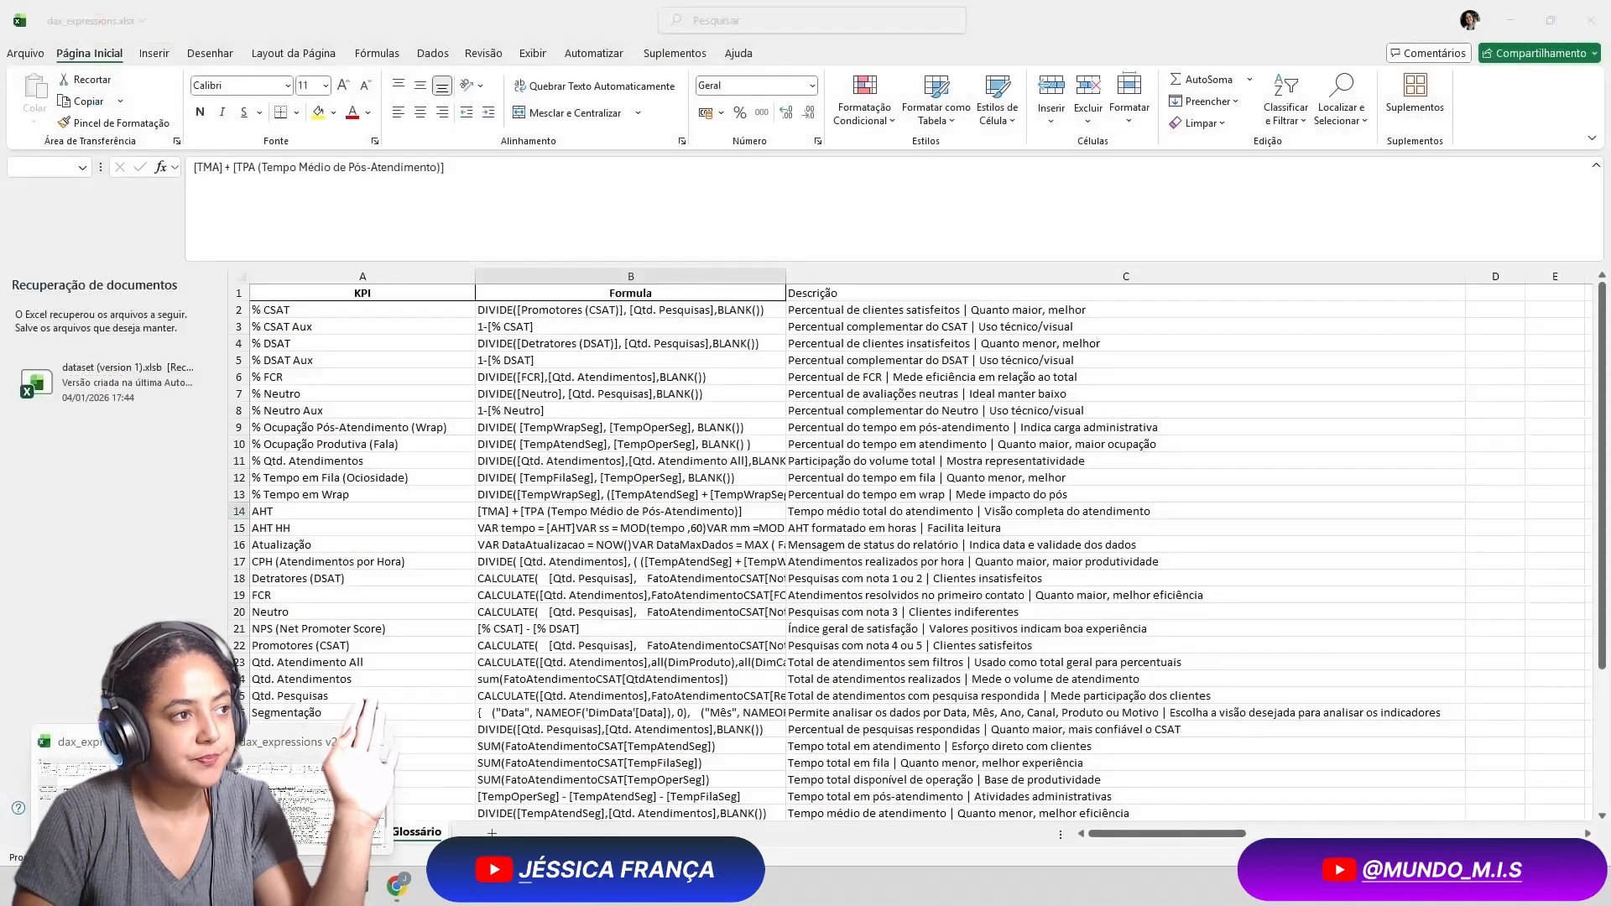
left_click(68, 789)
left_click(629, 561)
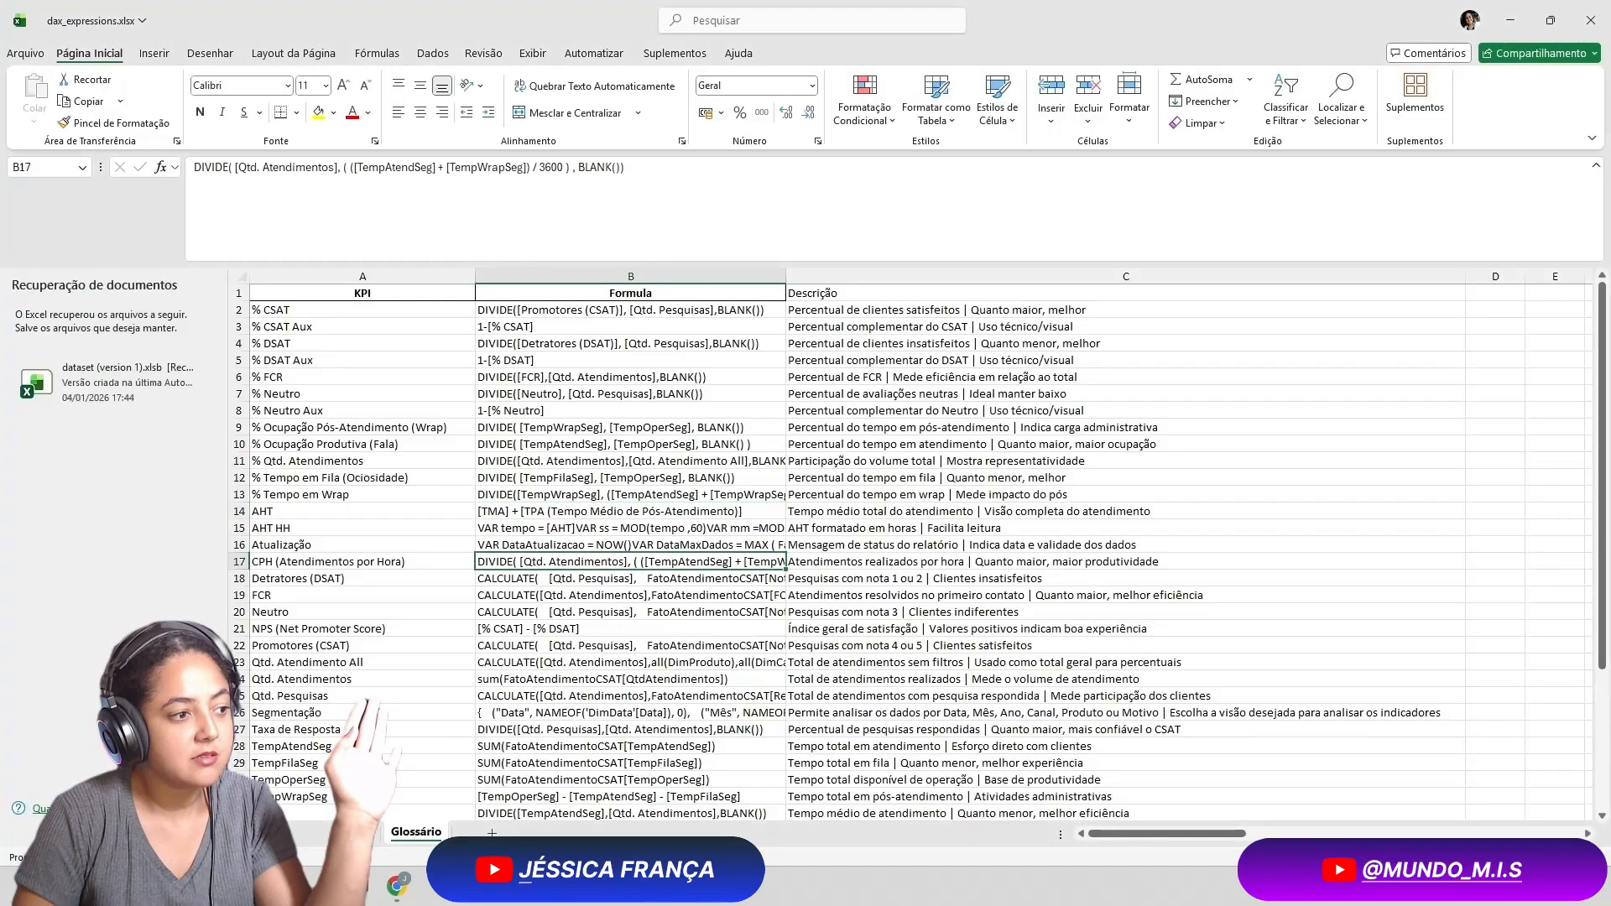
key("ctrl+Page_Up")
left_click(529, 590)
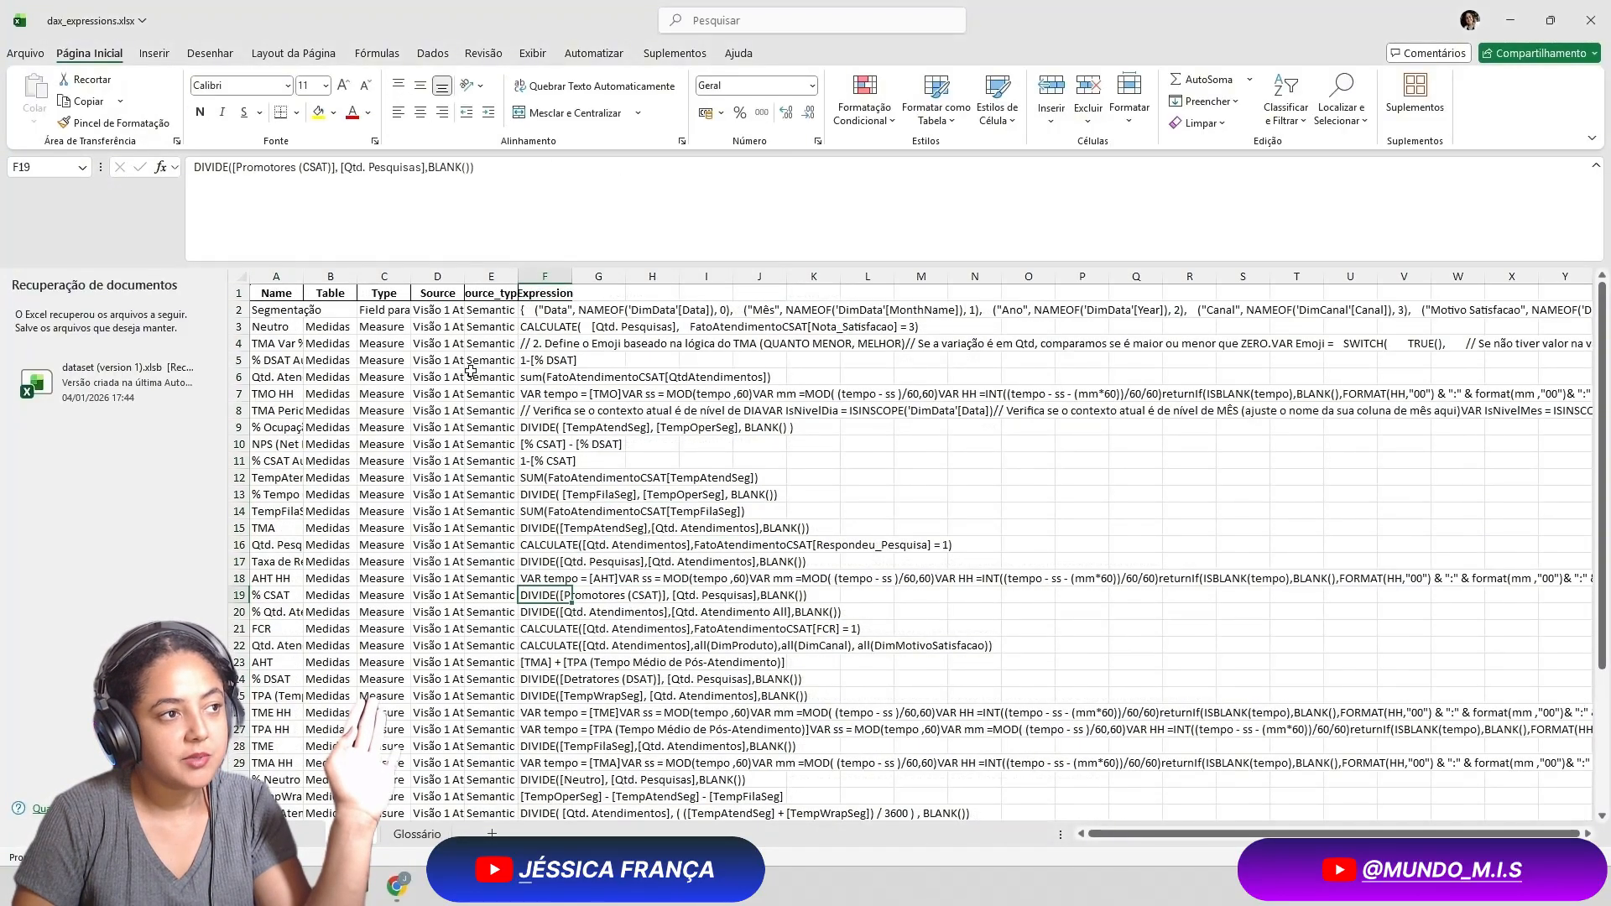
left_click(545, 276)
left_click(280, 276, "ctrl")
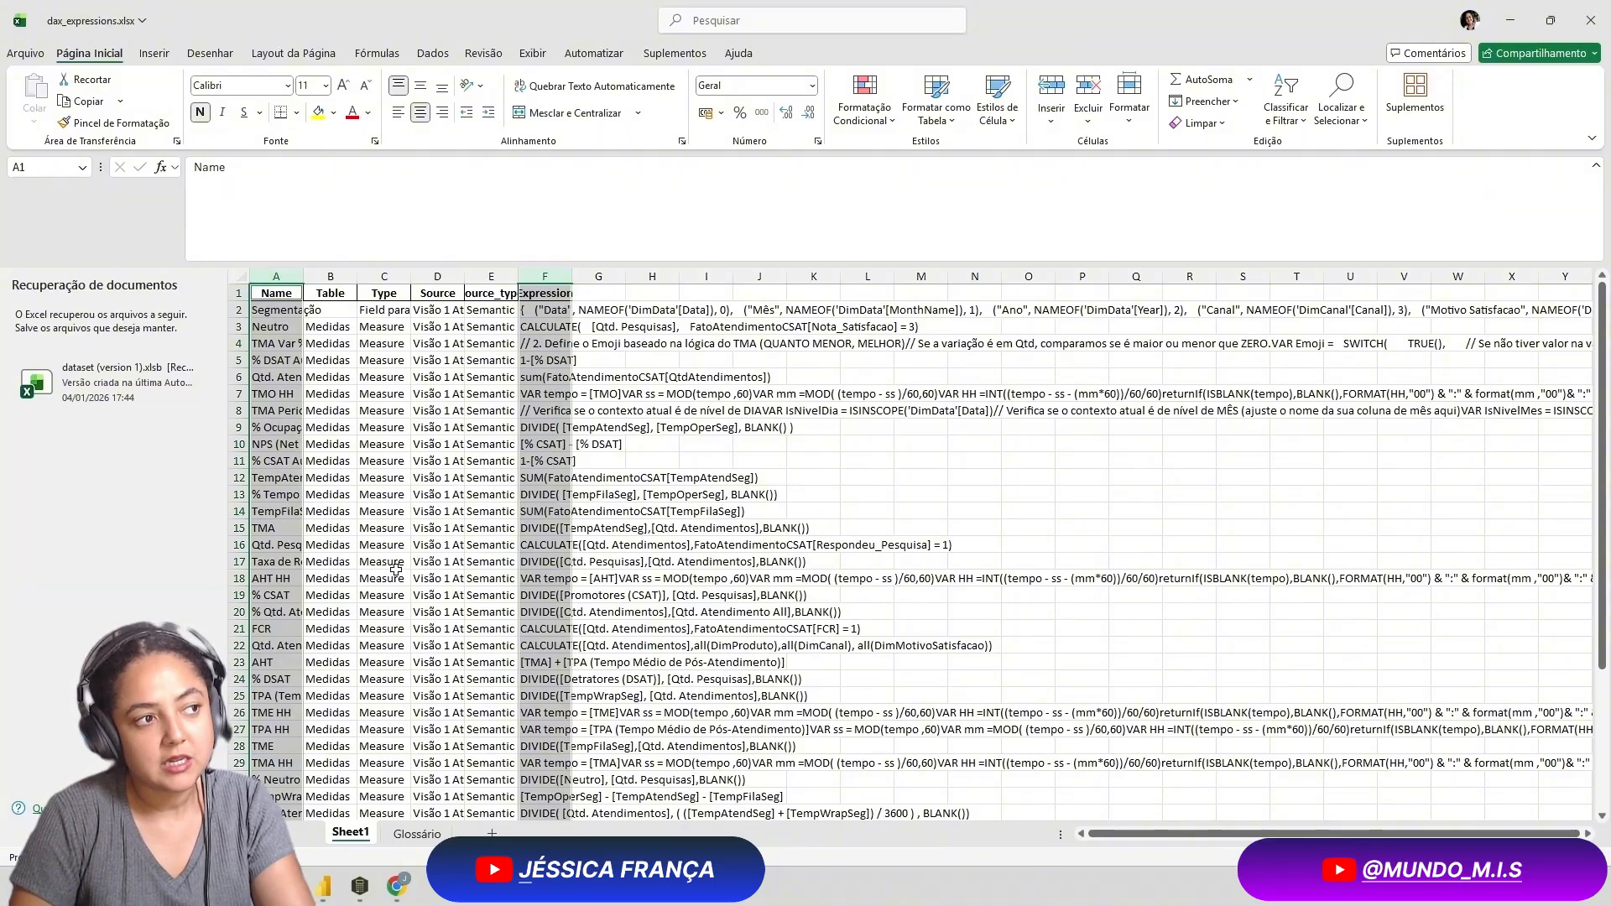
Review the KPI, Formula and Descrição columns on the Glossário sheet, going through the first descriptions
left_click(415, 833)
left_click(336, 360)
left_click_drag(362, 276, 630, 245)
left_click(880, 299)
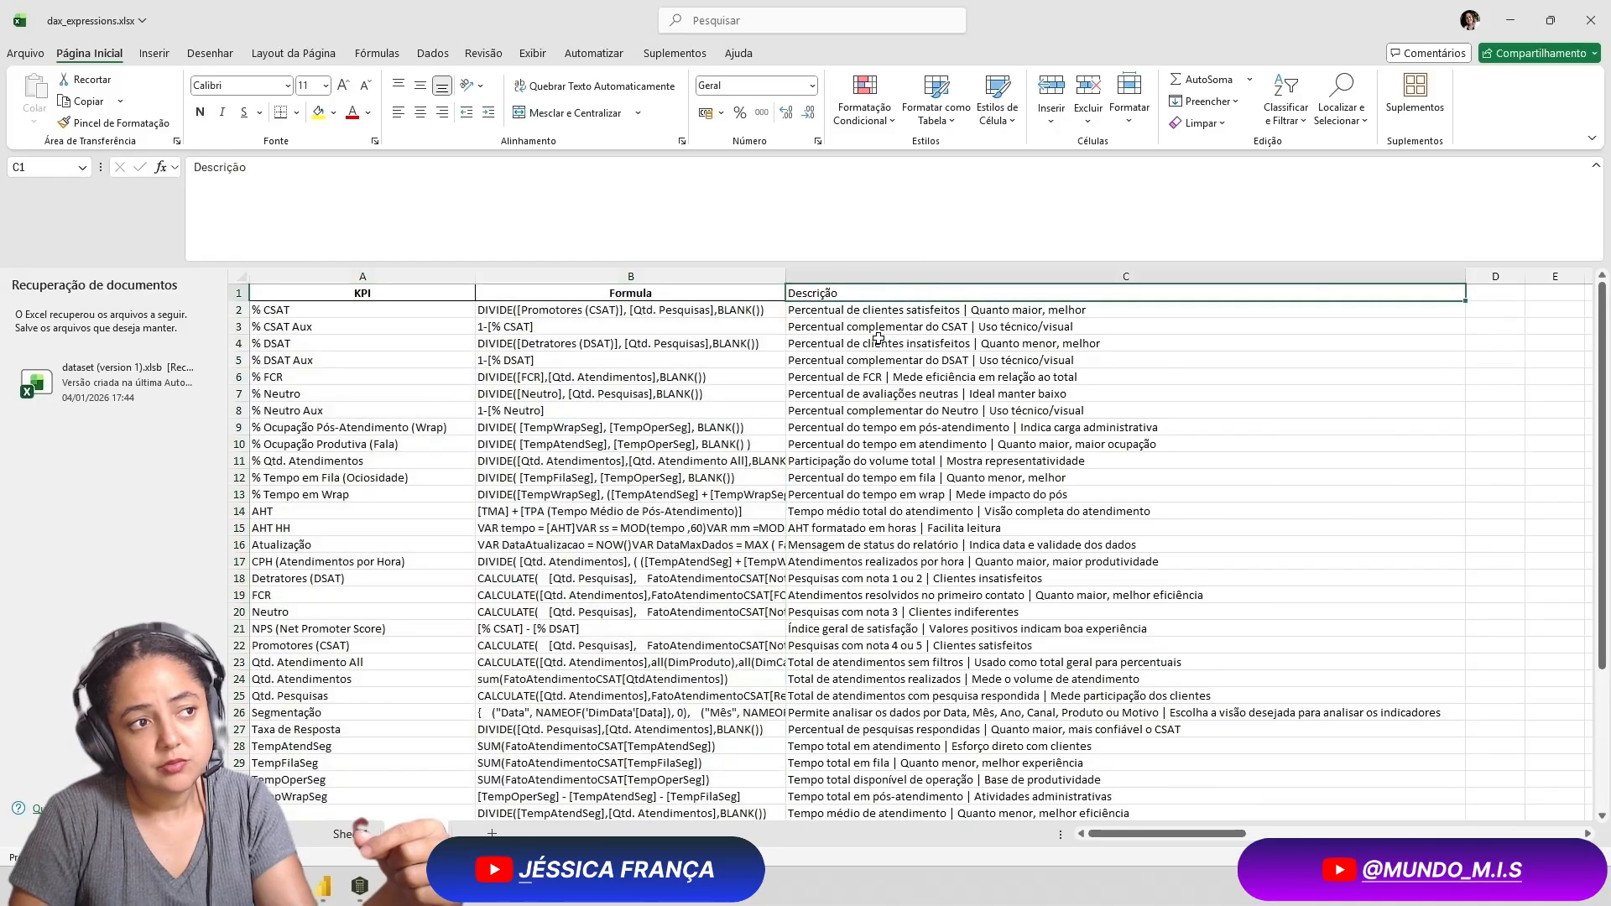
key("Down")
key("Down")
key("Down")
key("Down")
key("Down")
key("Down")
key("Down")
key("Down")
key("Down")
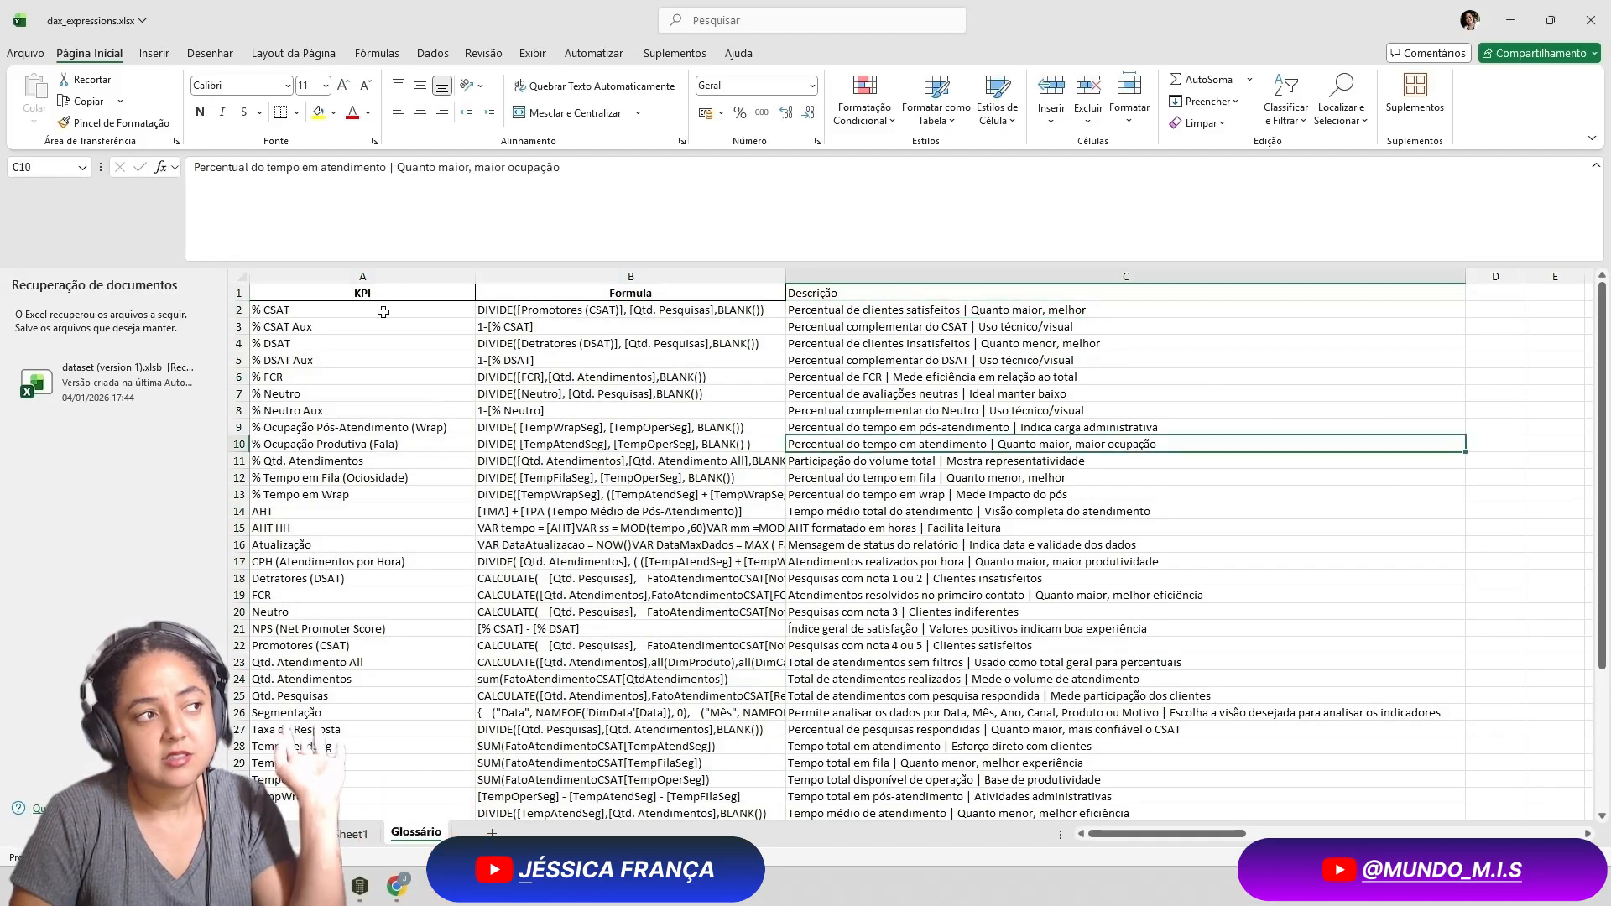
Compare the Name and Expression columns on Sheet1 with the KPI and Formula columns on the Glossário sheet
left_click(359, 834)
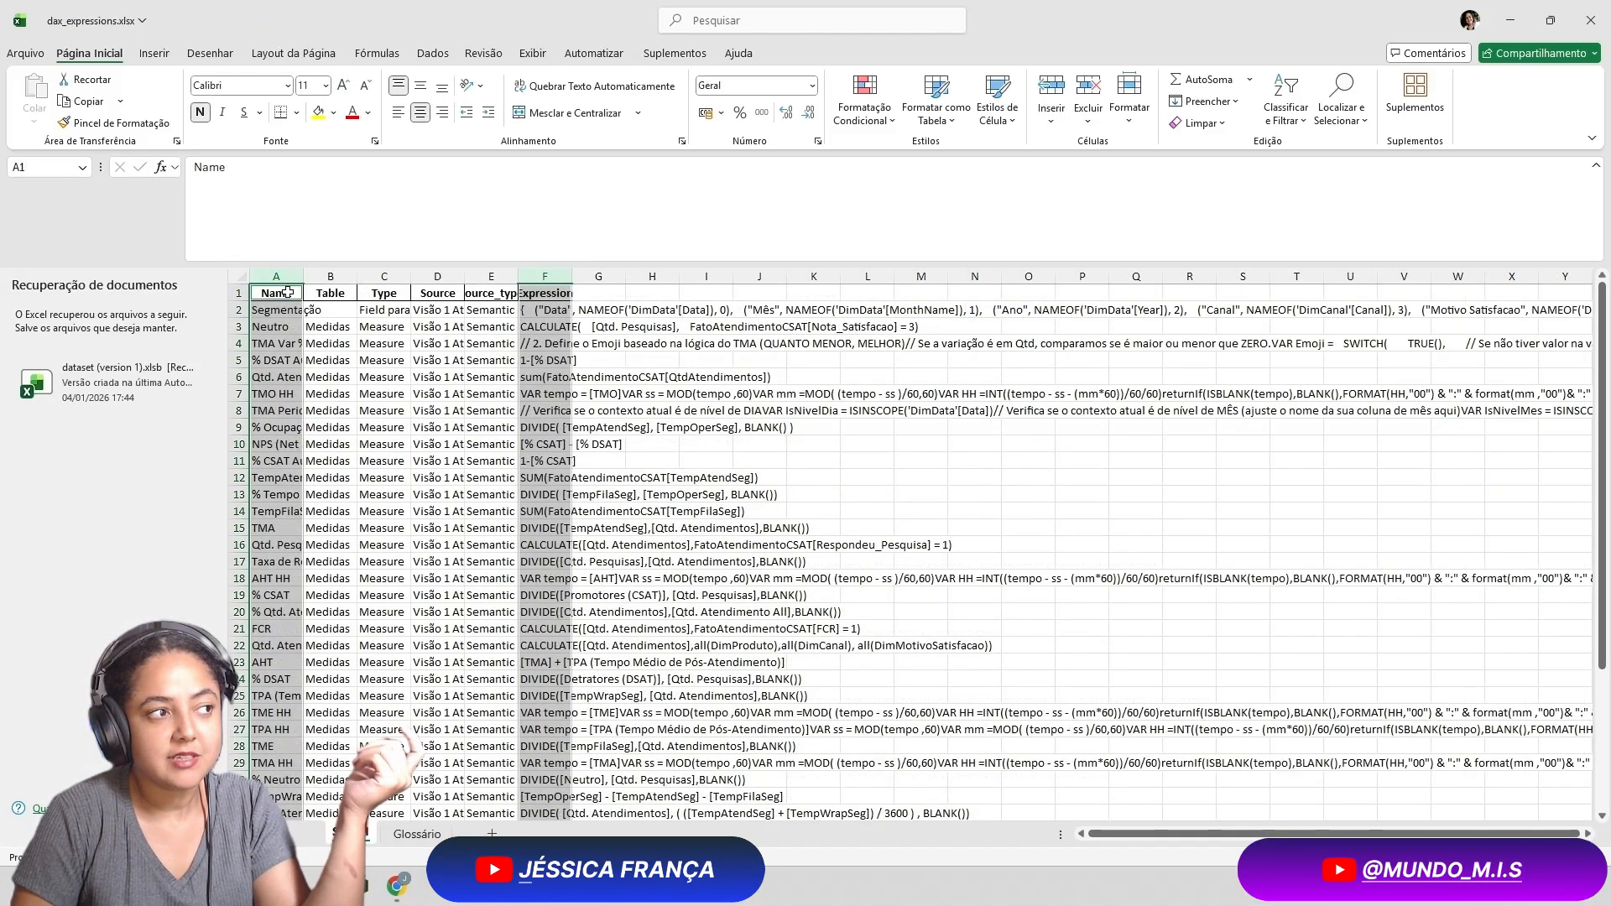
left_click(417, 833)
left_click(353, 292)
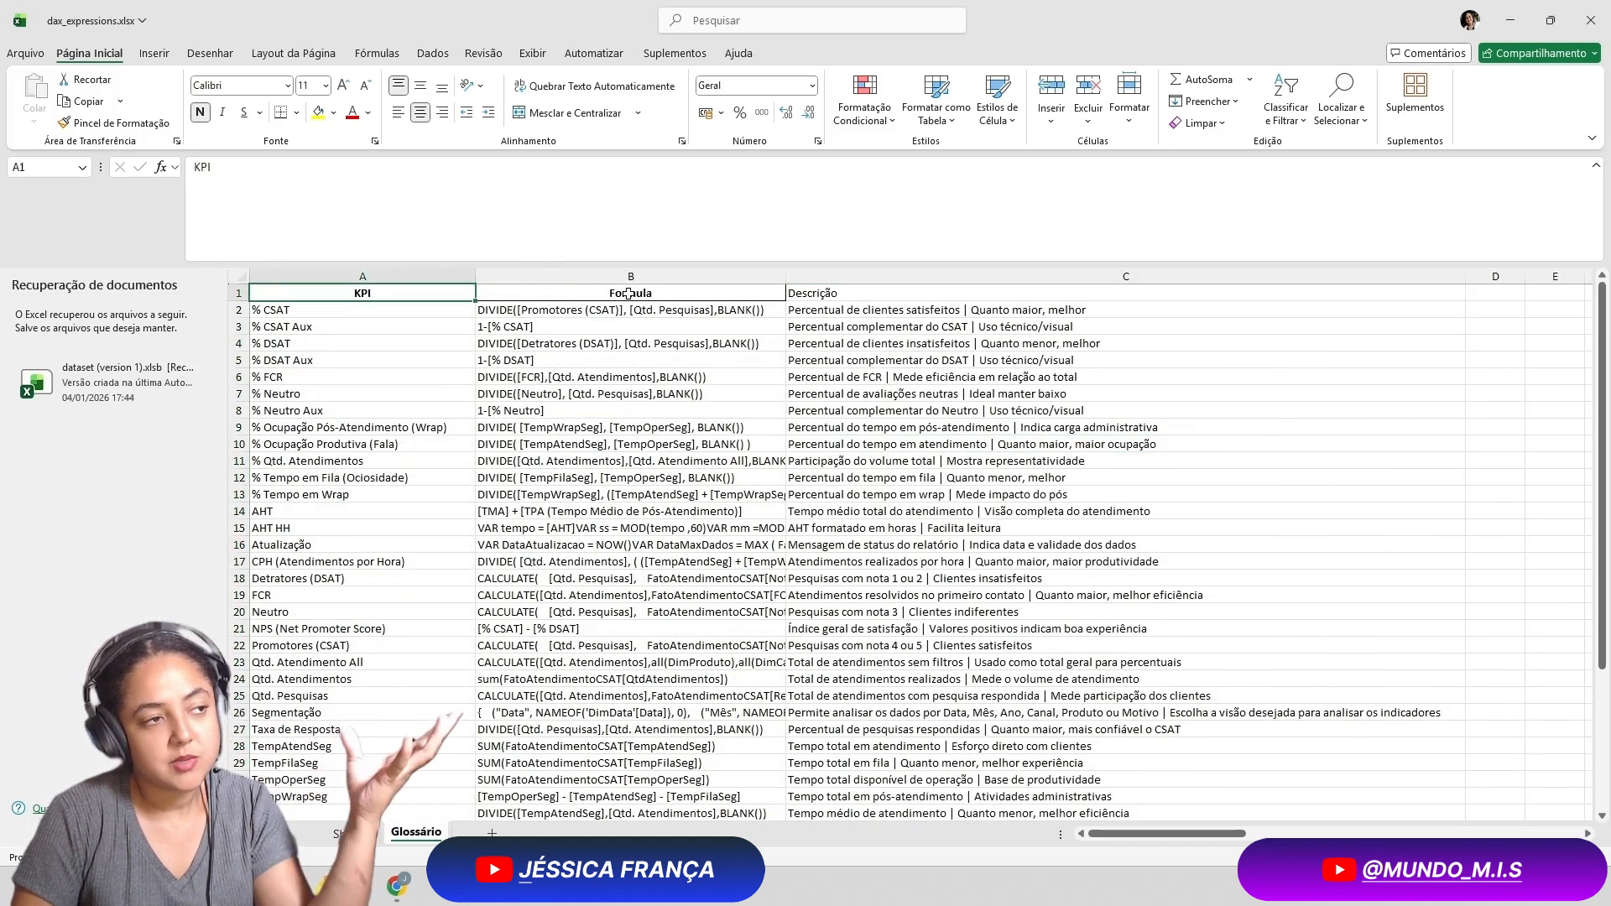
left_click(660, 293)
key("ctrl+Page_Up")
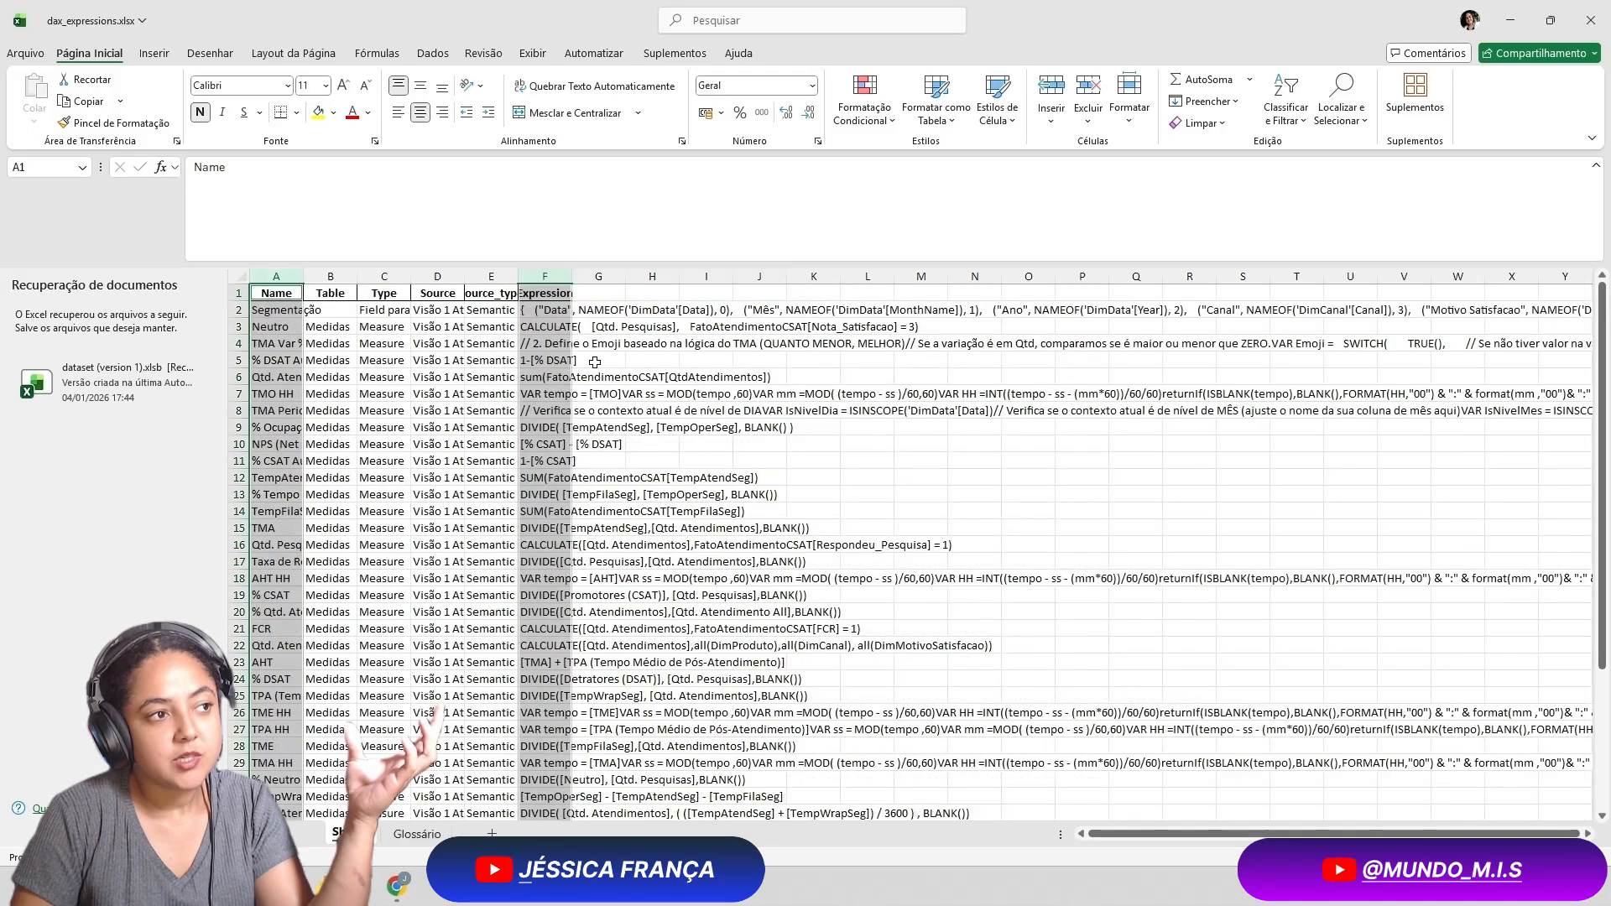
left_click(540, 309)
left_click(427, 835)
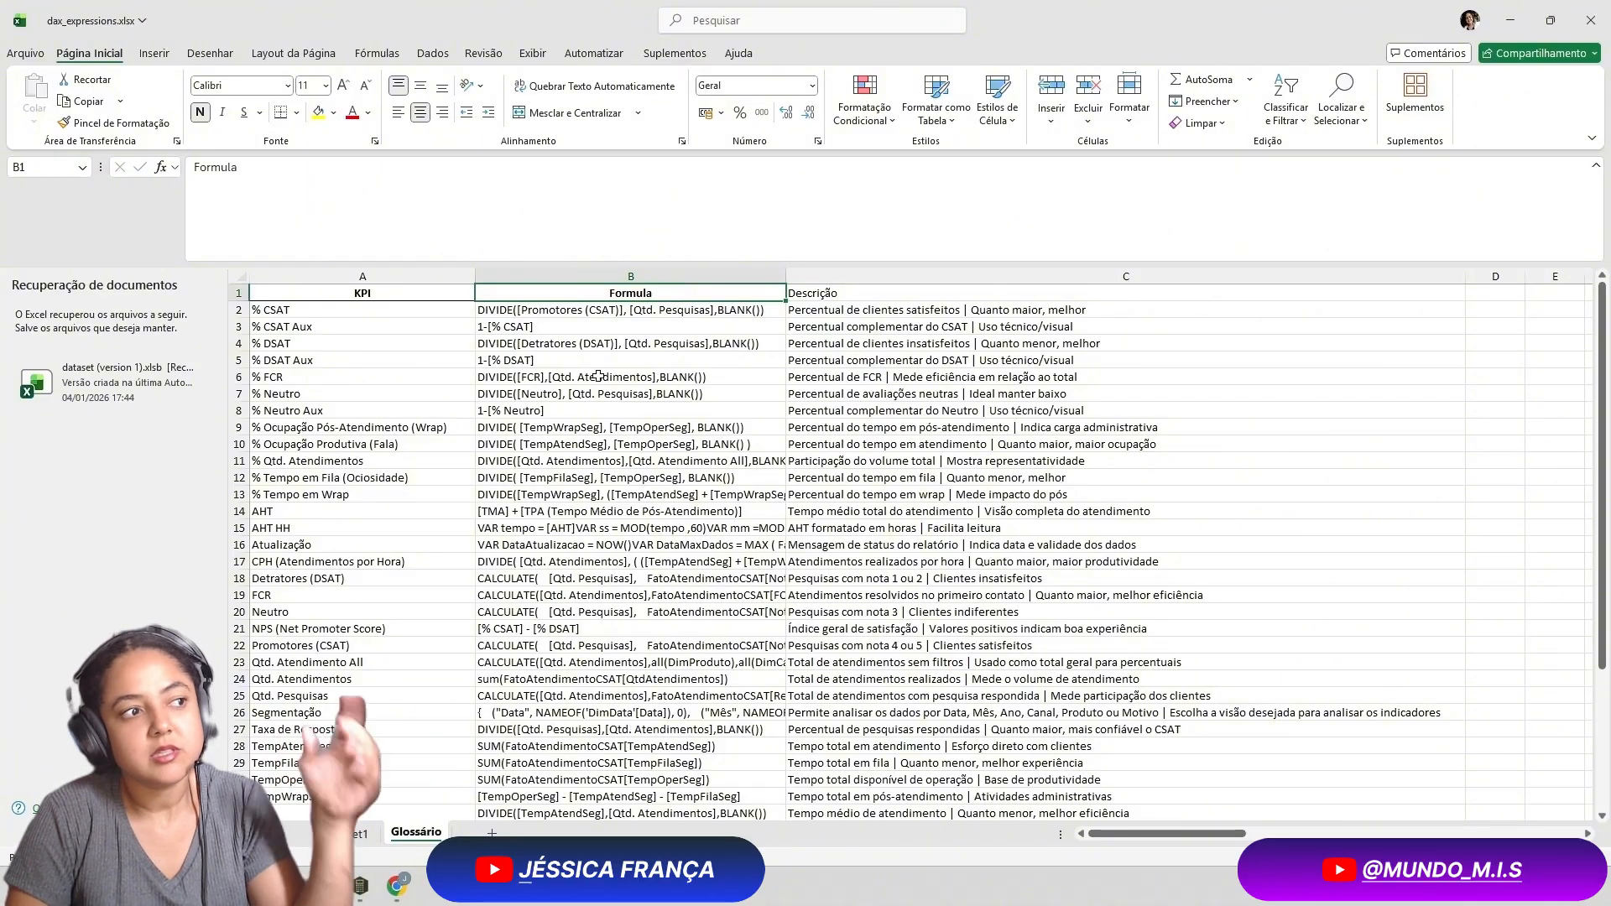
Go down the Formula column on the Glossário sheet to read the DAX expression of each KPI
key("Down")
key("Down")
key("Down")
key("Down")
key("Down")
key("Down")
key("Down")
key("Down")
key("Down")
key("Down")
key("Down")
key("Down")
key("Down")
key("Down")
key("Down")
key("Down")
key("Down")
key("Down")
key("Down")
key("Down")
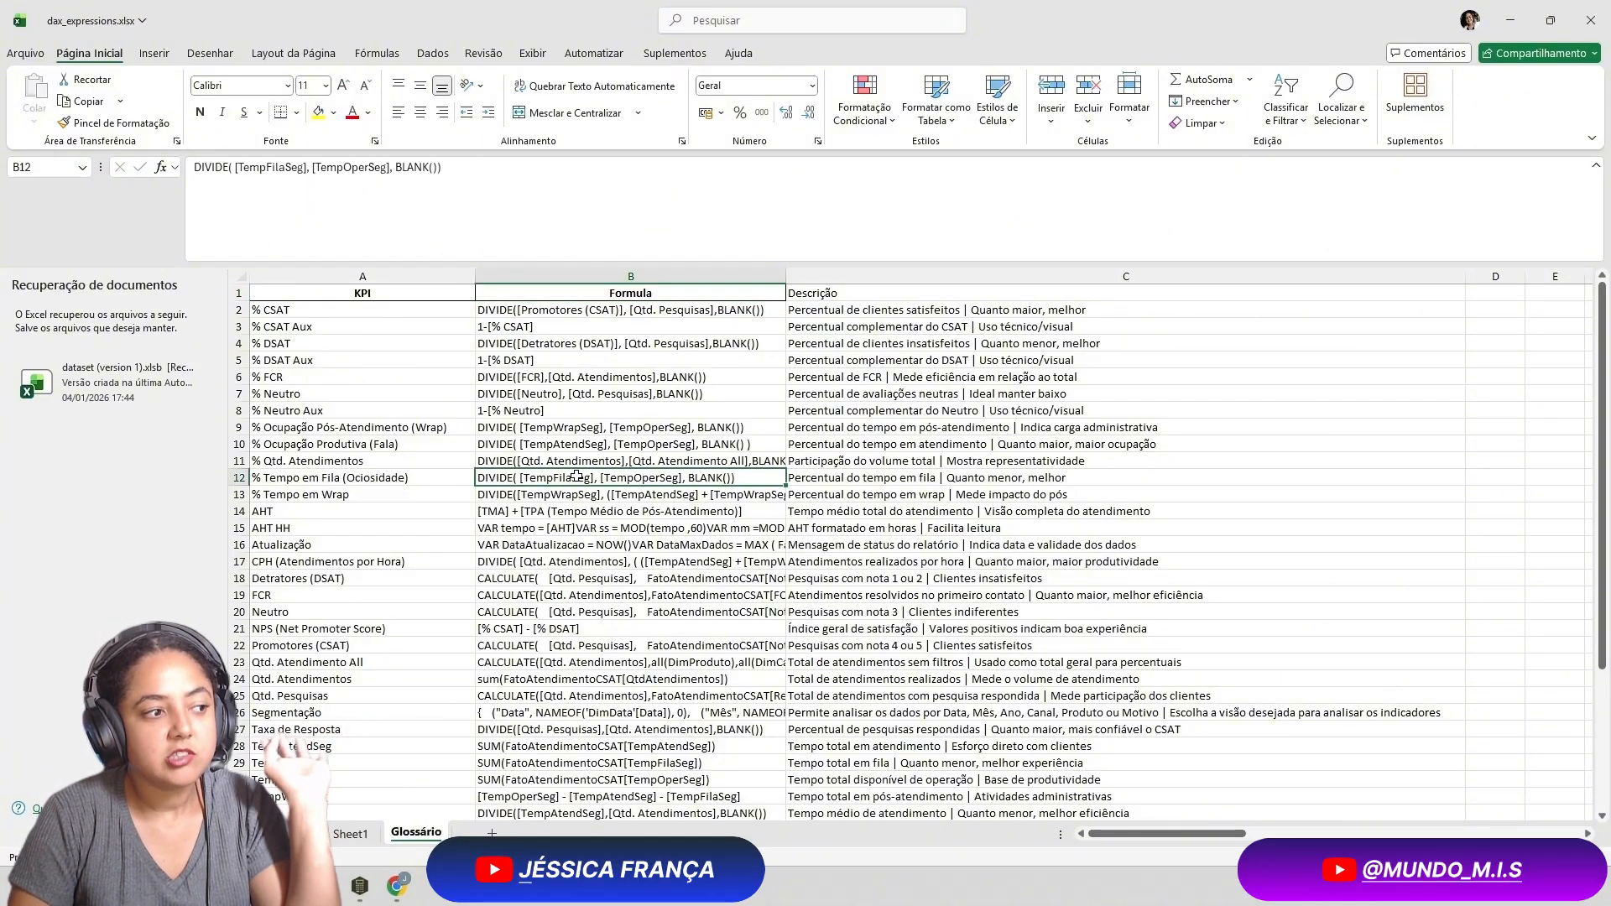
Check the KPI, Formula and Descrição headers and the list of KPI descriptions on the Glossário sheet
left_click(430, 294)
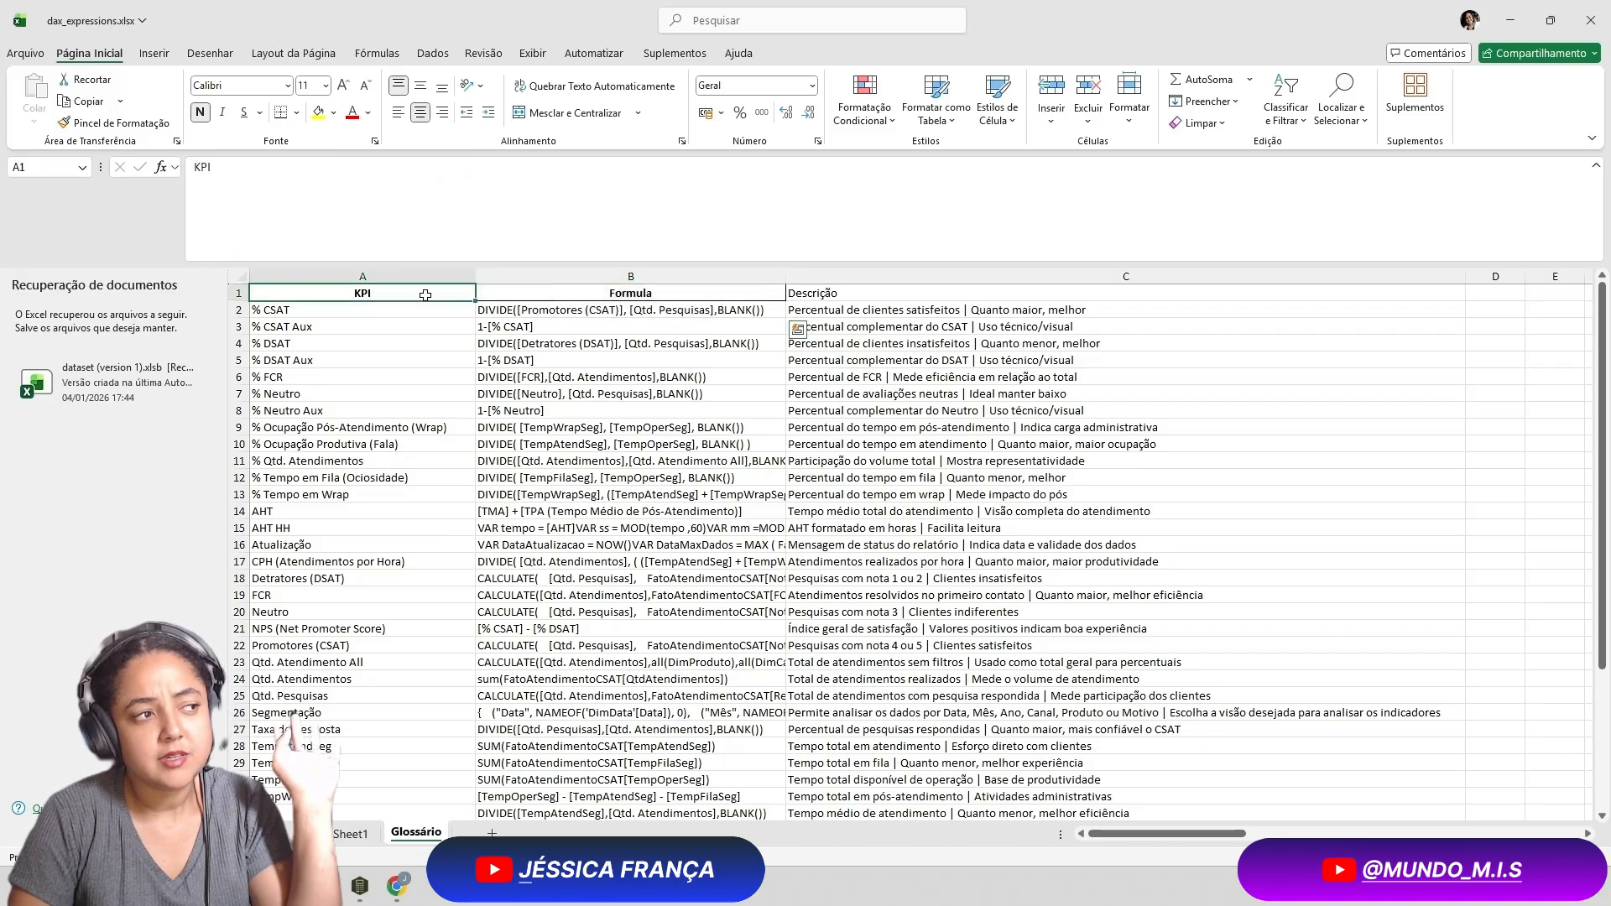
left_click(642, 297)
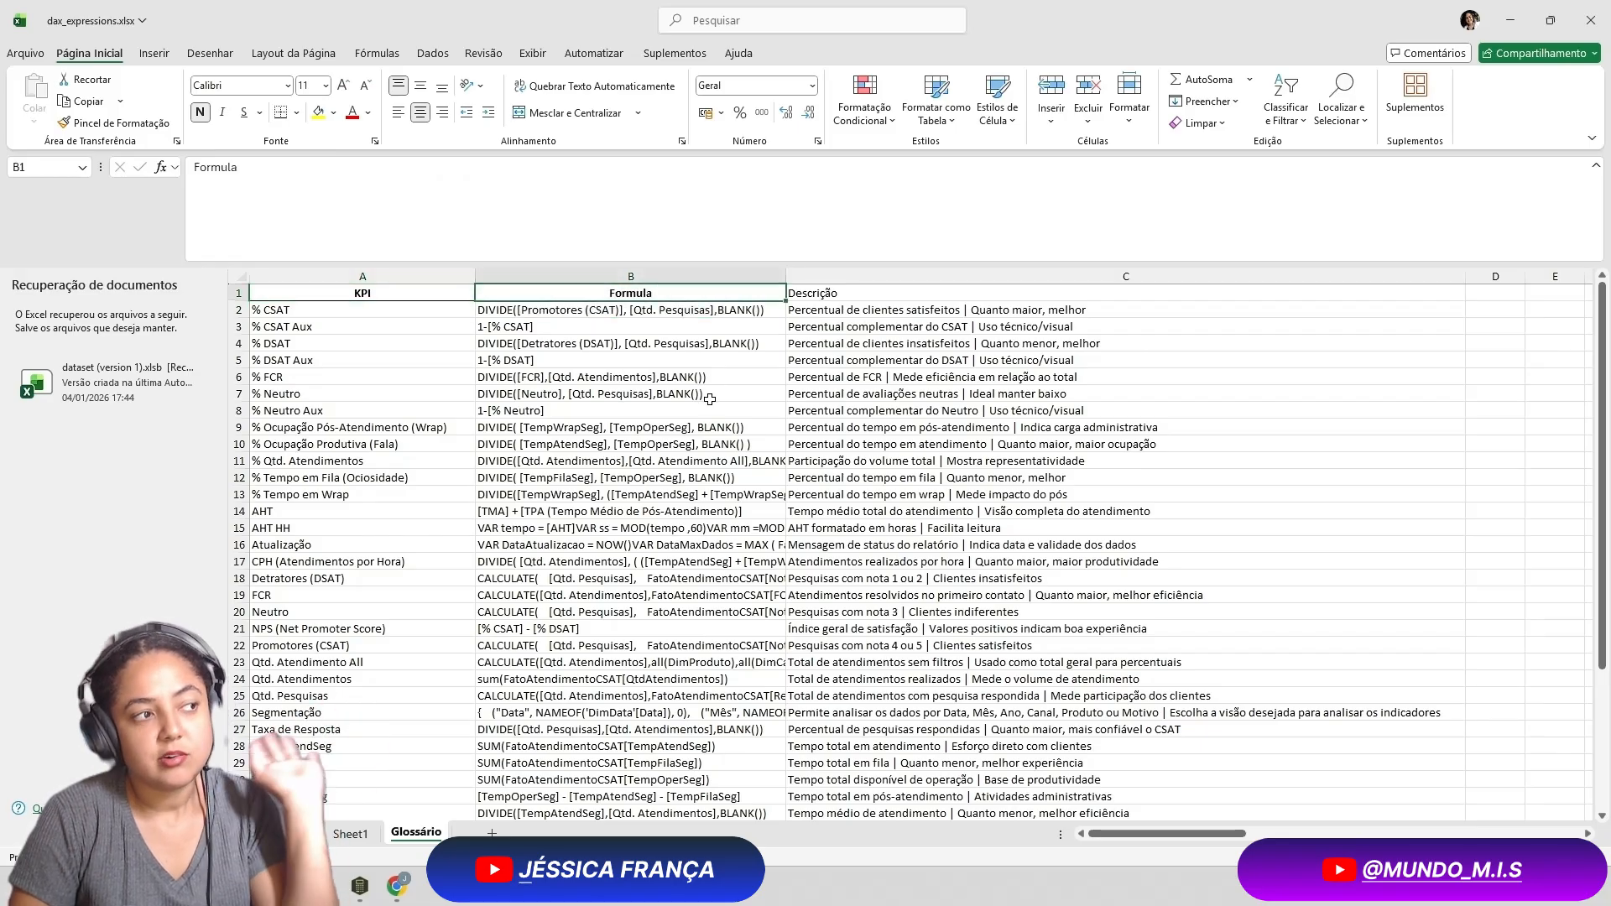
left_click(895, 296)
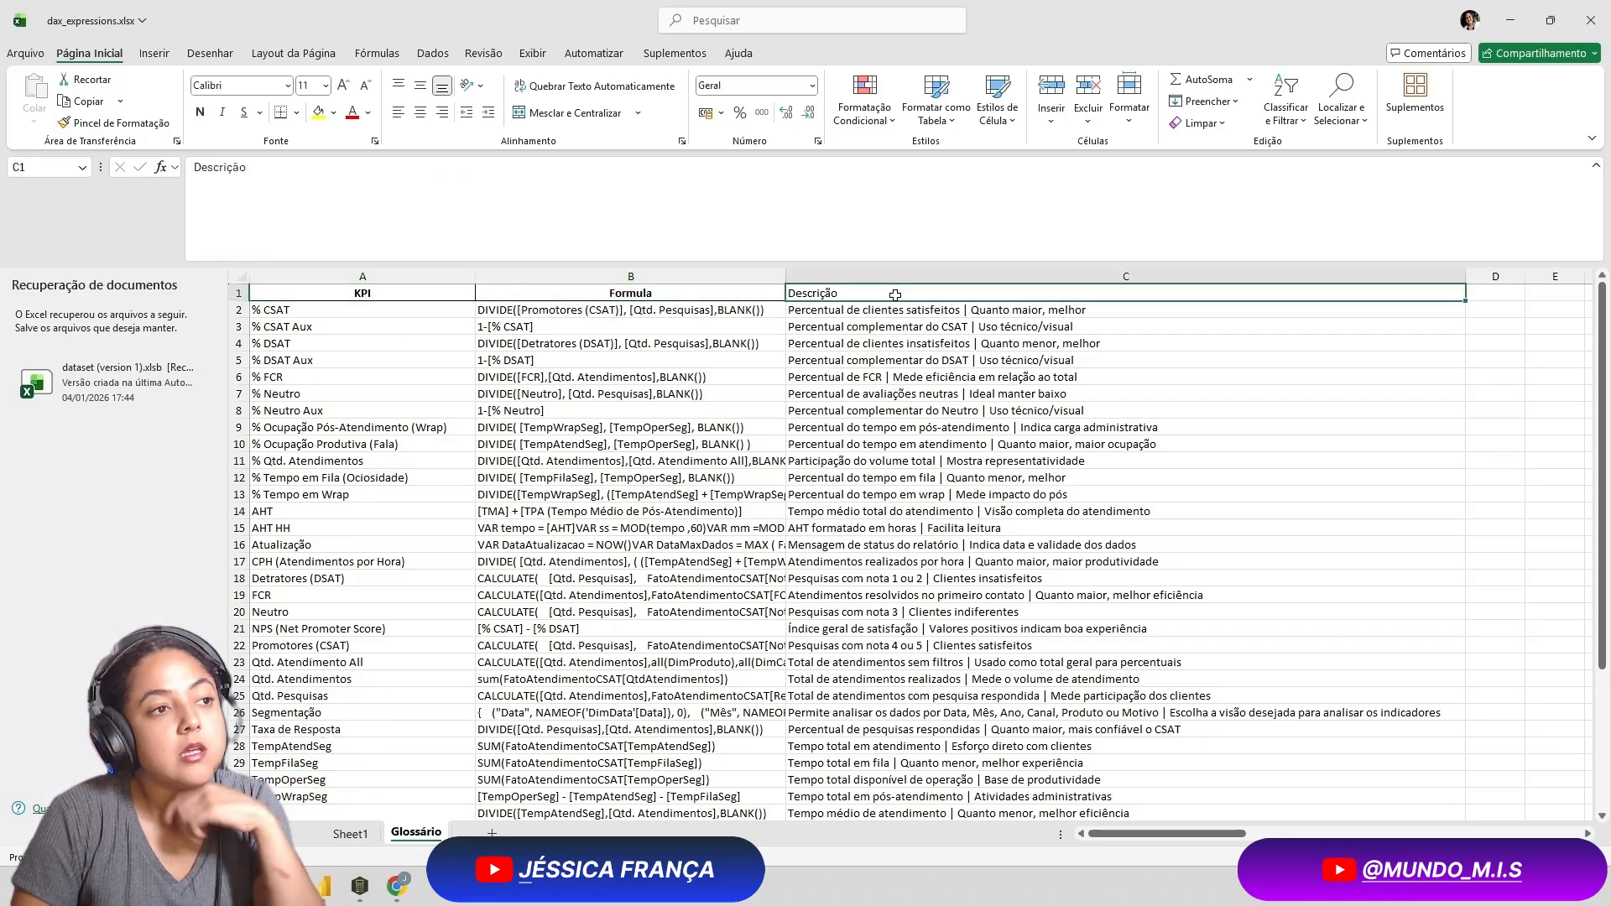
left_click_drag(898, 311, 873, 795)
left_click(941, 342)
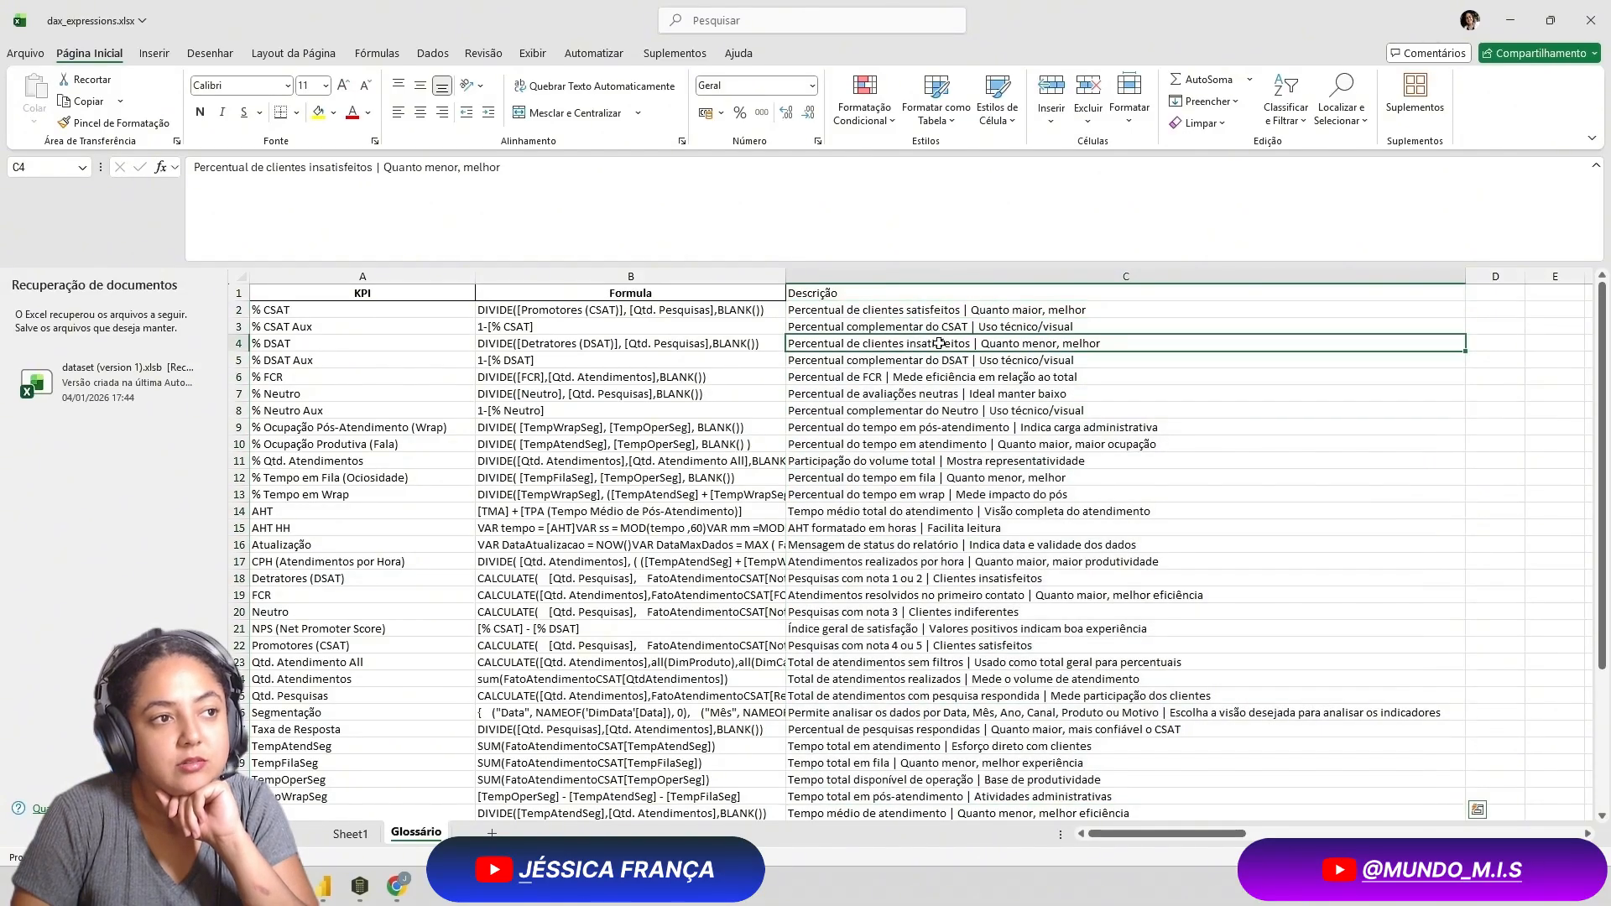
Go down the Descrição column from % CSAT to Segmentação, examining each meaning and its interpretation hint, such as "Quanto maior, melhor"
left_click(935, 313)
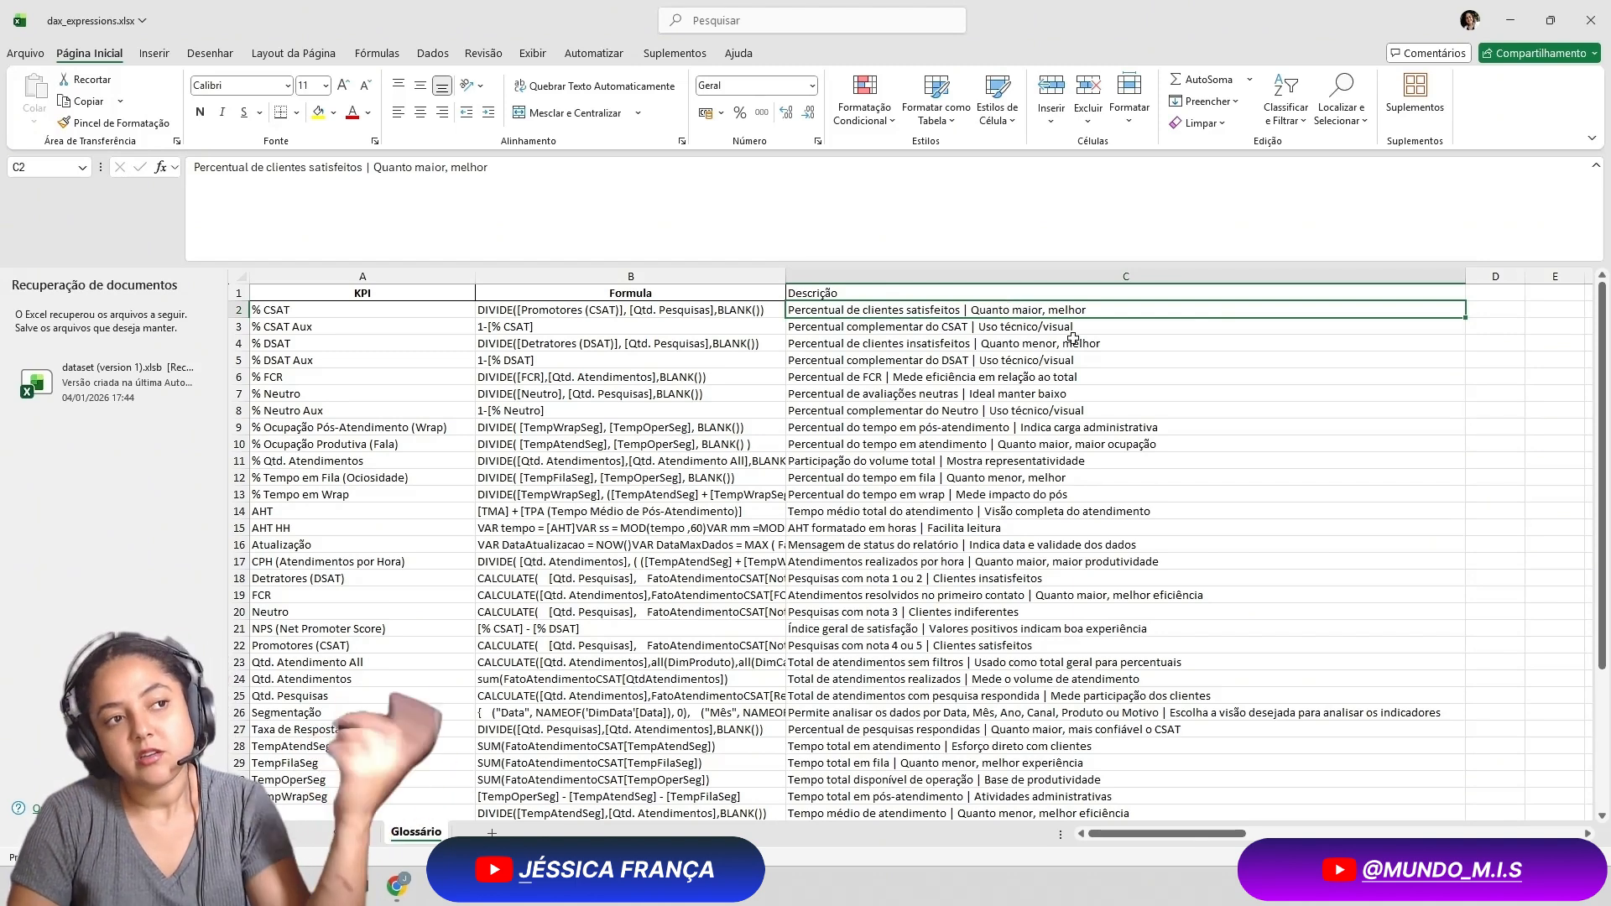
left_click(1120, 335)
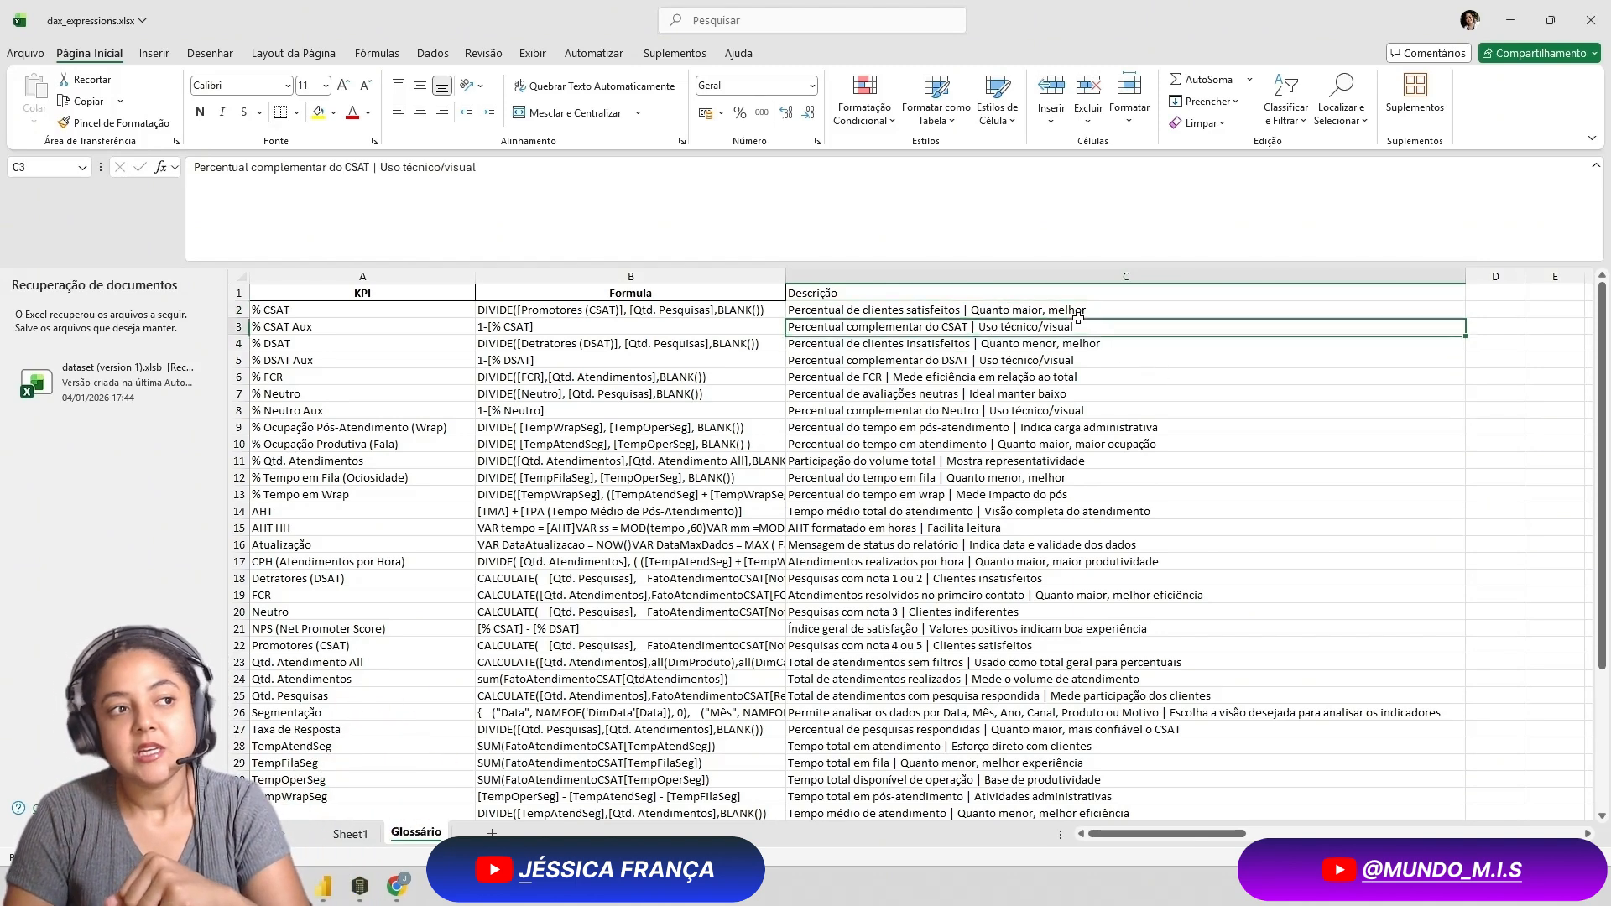
double_click(963, 309)
left_click_drag(963, 310, 1122, 298)
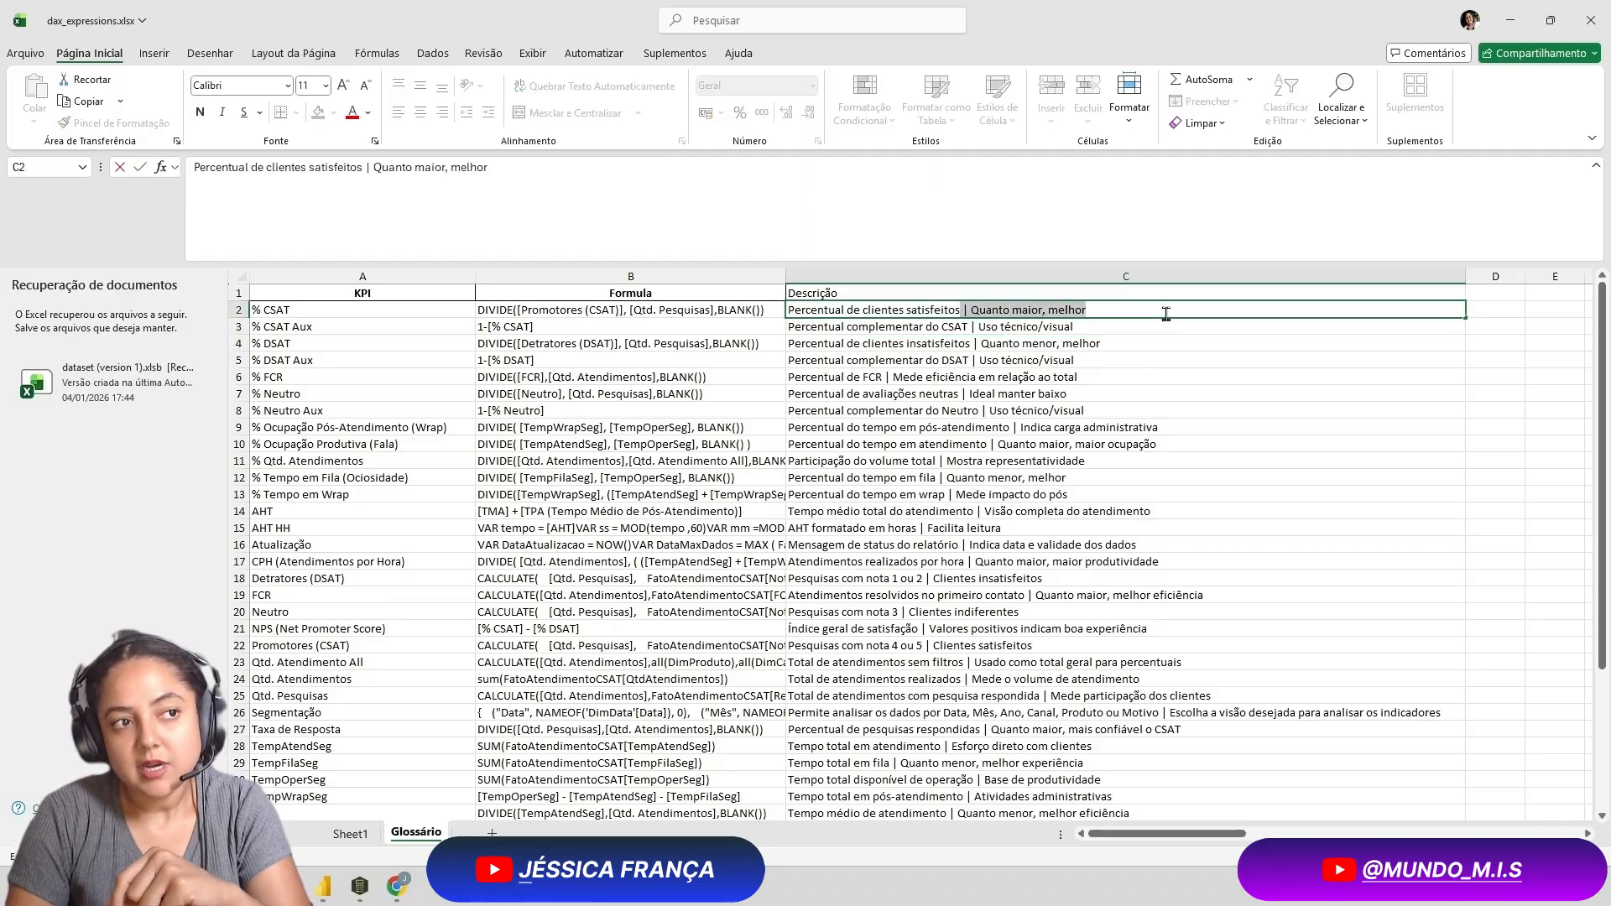
key("Return")
key("Down")
key("Down")
key("Down")
key("Down")
key("Down")
key("Down")
key("Down")
key("Down")
key("Down")
key("Down")
key("Down")
key("Down")
key("Down")
key("Down")
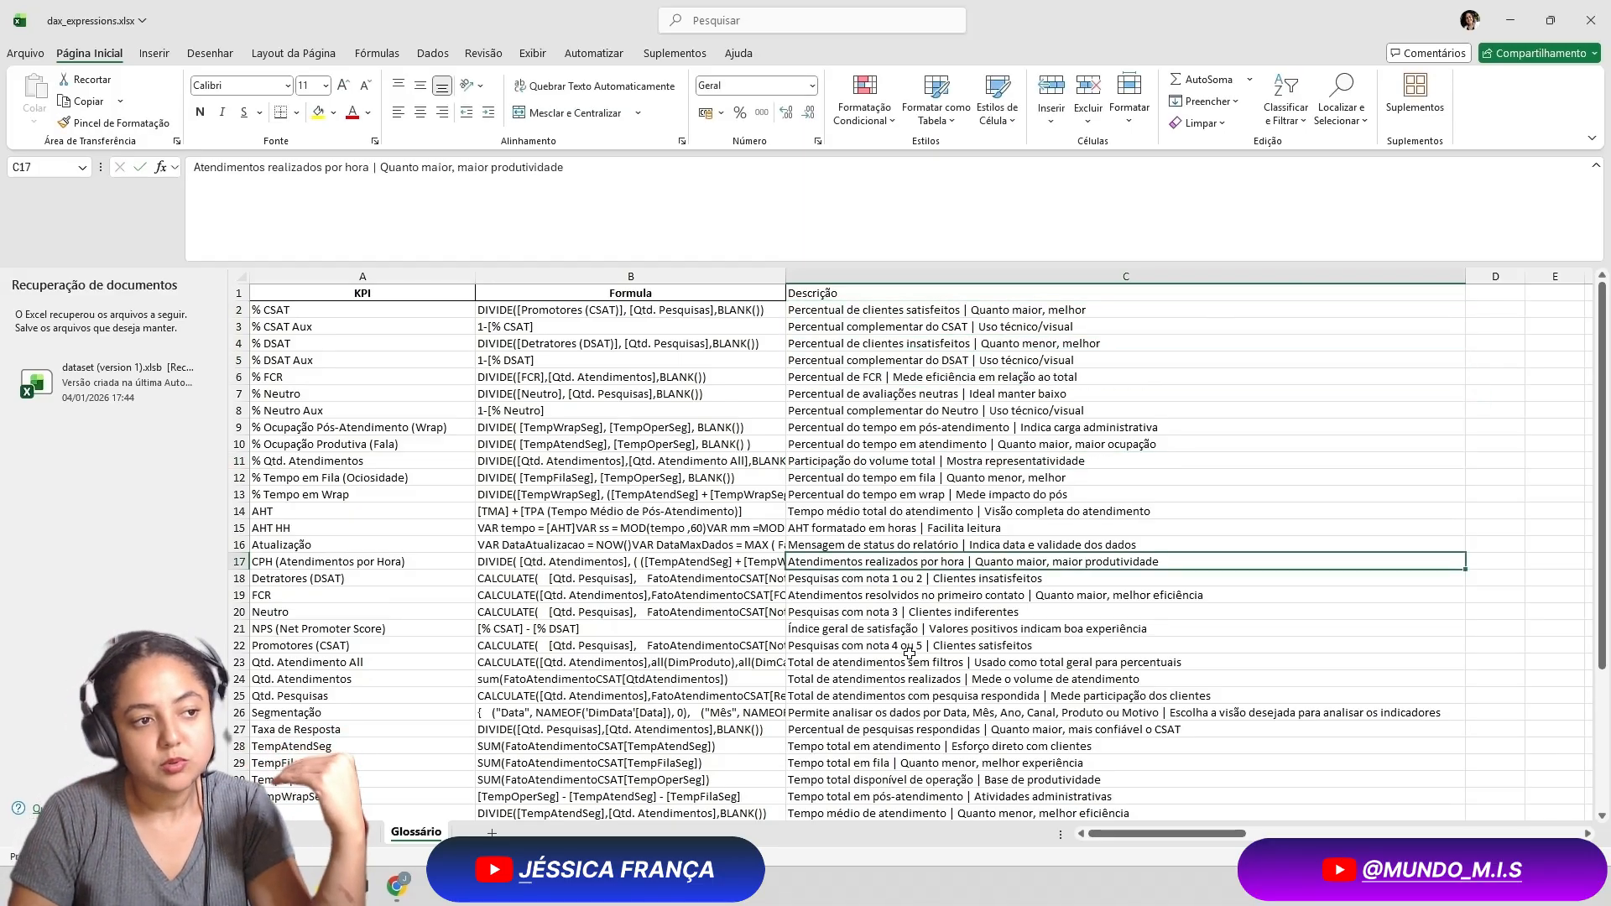
key("Down")
key("Down")
key("Down")
key("Down")
key("Down")
key("Down")
key("Down")
key("Down")
key("Down")
scroll(923, 598, "down", 5)
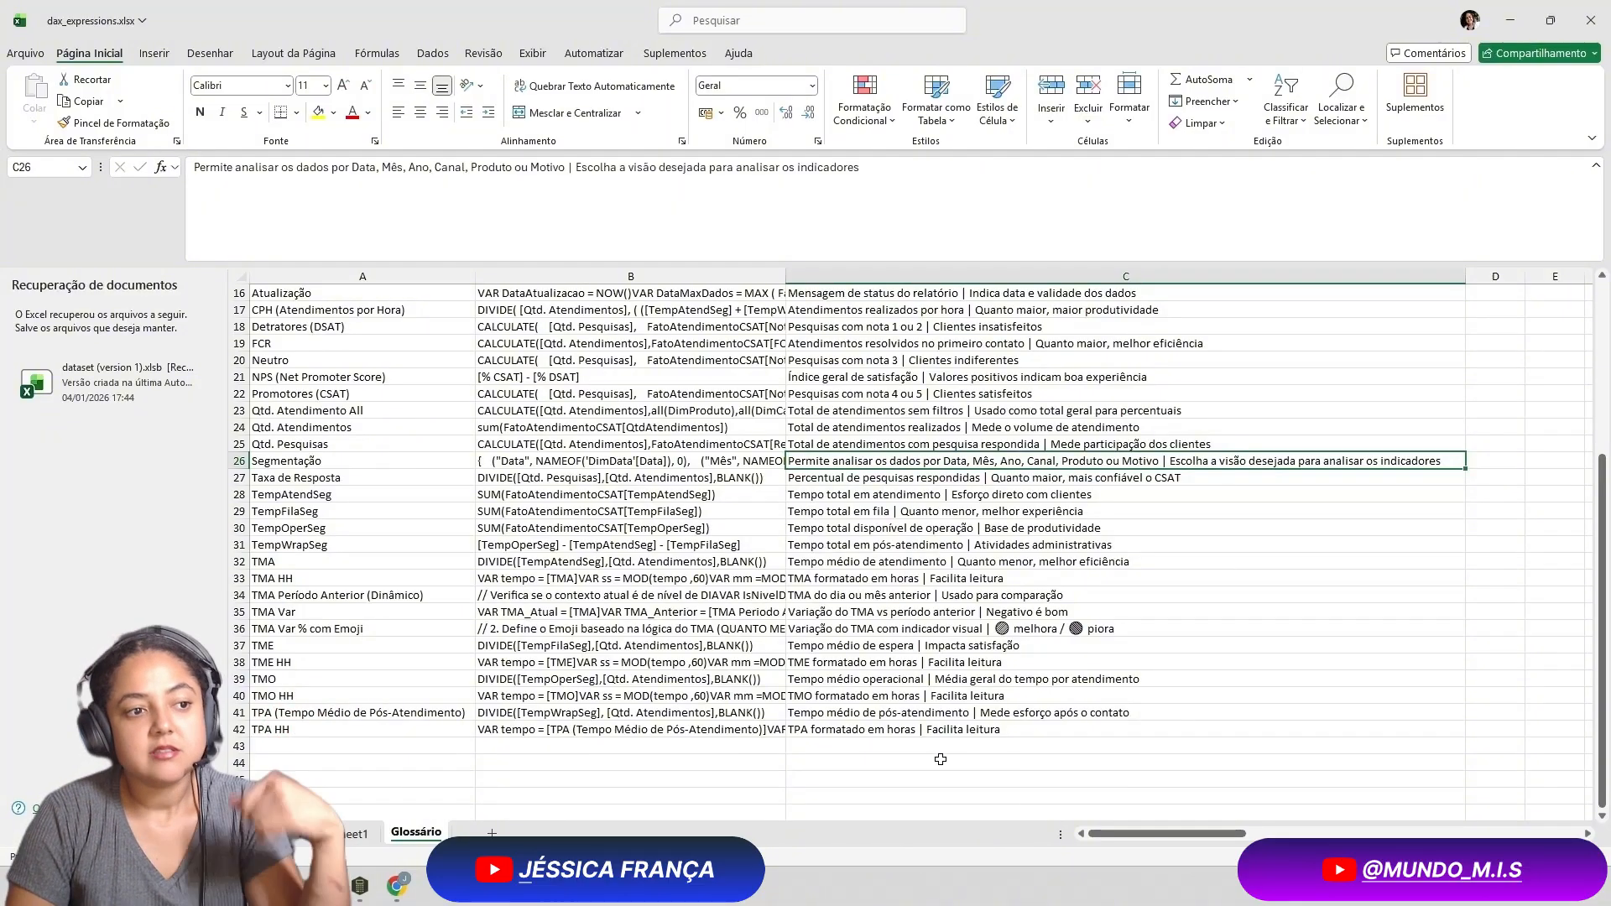
Examine the descriptions in the lower rows of the Glossário sheet, from Neutro to TPA HH, alongside some formulas
left_click_drag(929, 729, 839, 444)
left_click_drag(587, 478, 630, 696)
left_click_drag(842, 359, 845, 748)
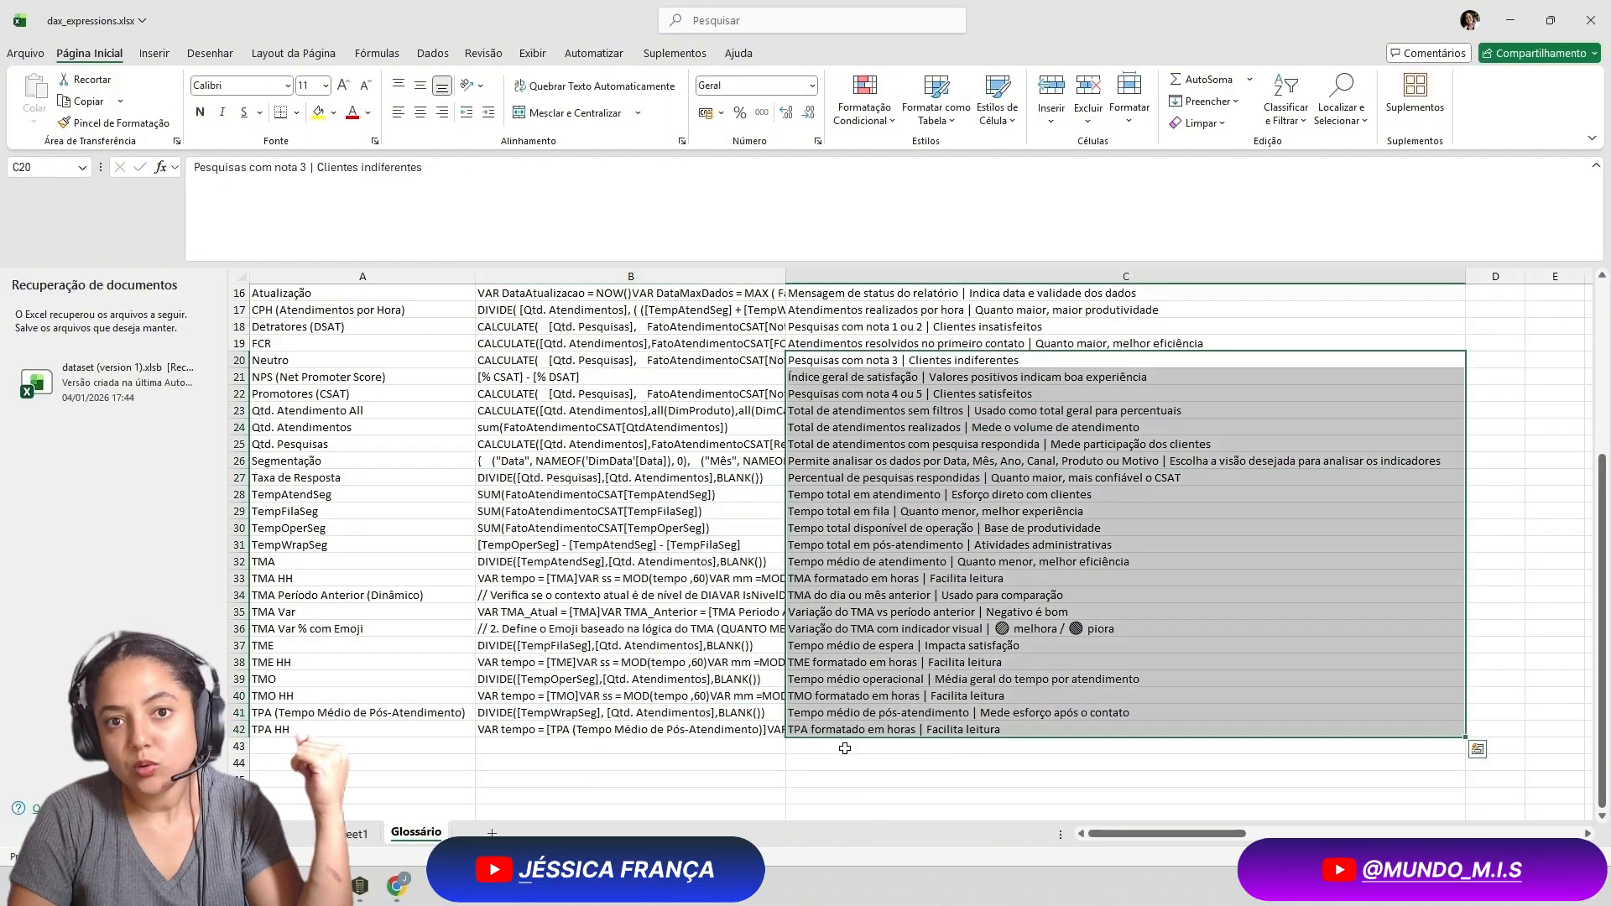
left_click(630, 461)
left_click(630, 411)
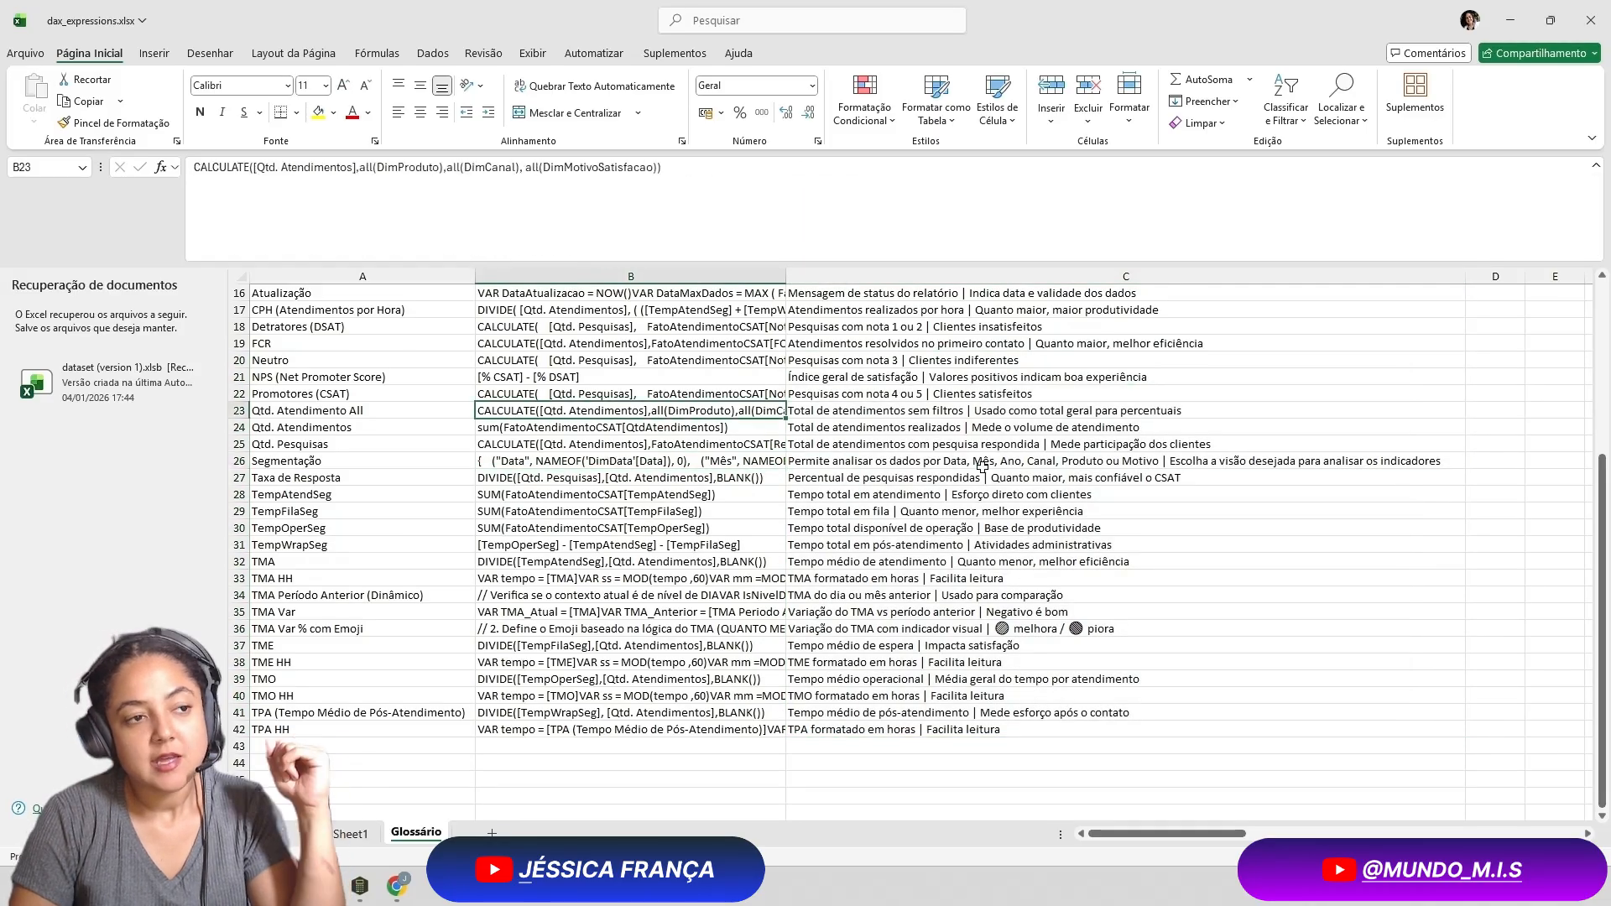
left_click(981, 461)
left_click(915, 611)
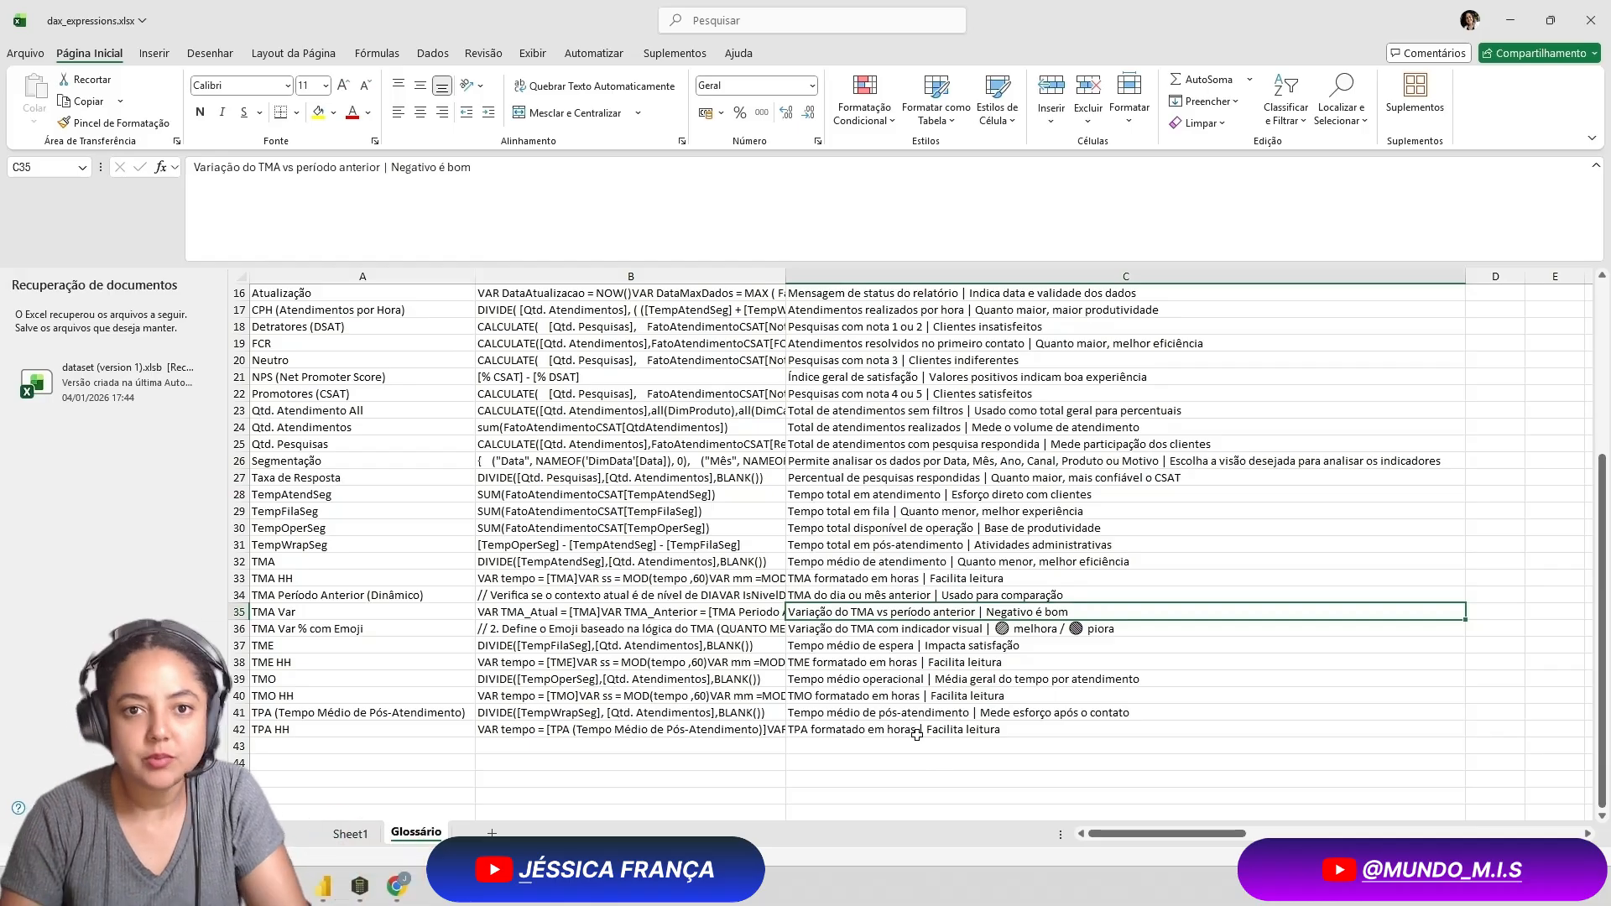
left_click(944, 377)
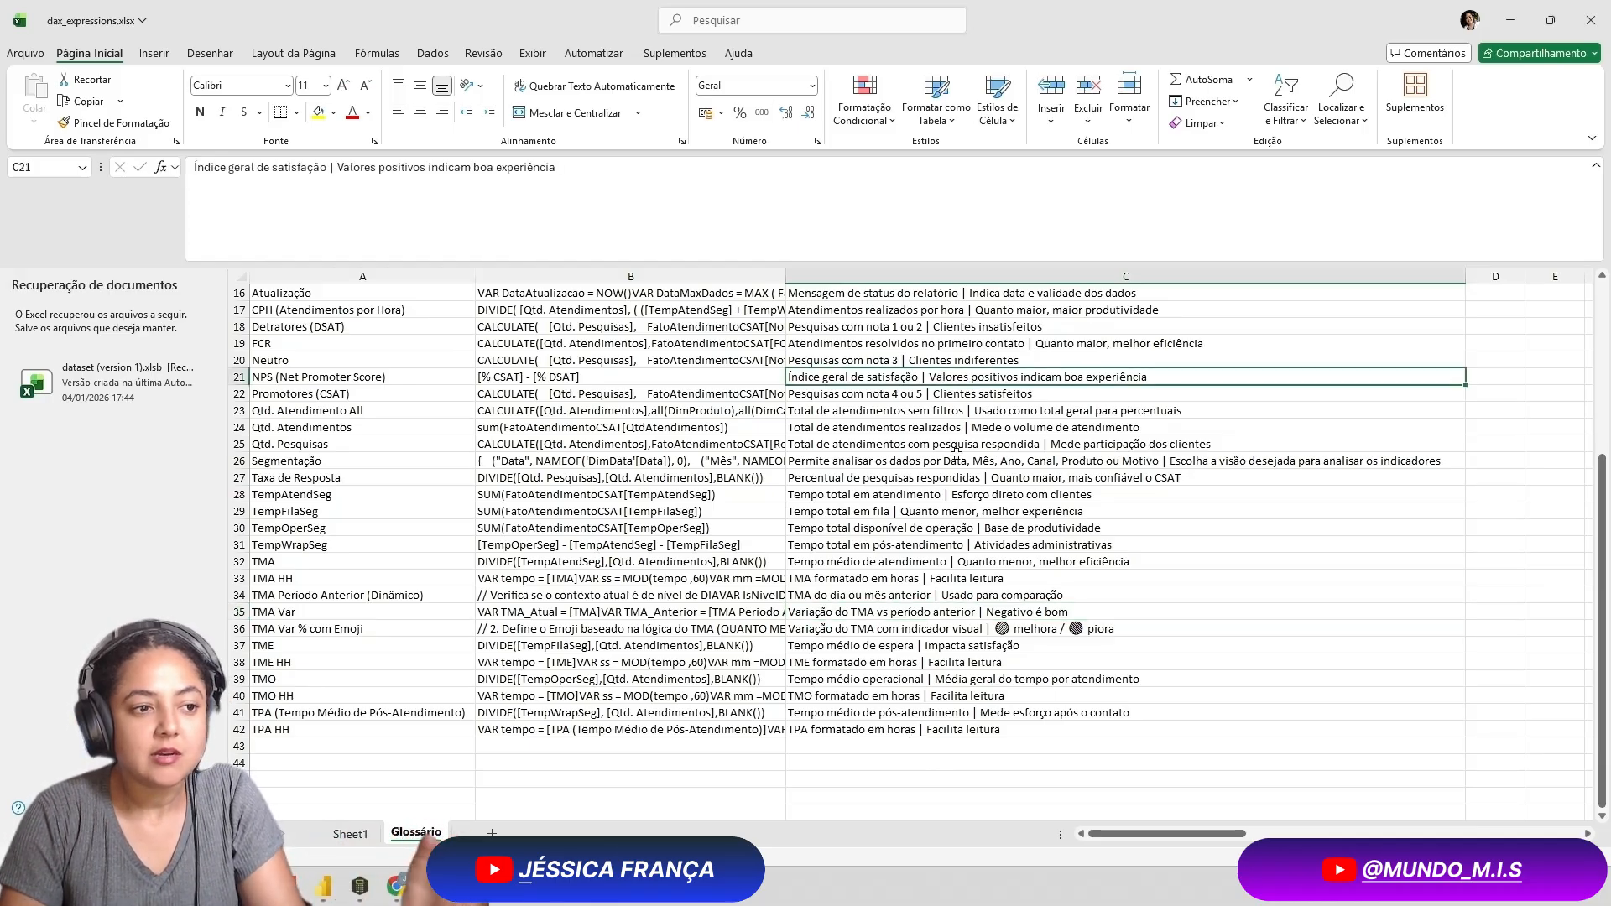
left_click(948, 494)
left_click(949, 511)
left_click(953, 629)
left_click(958, 696)
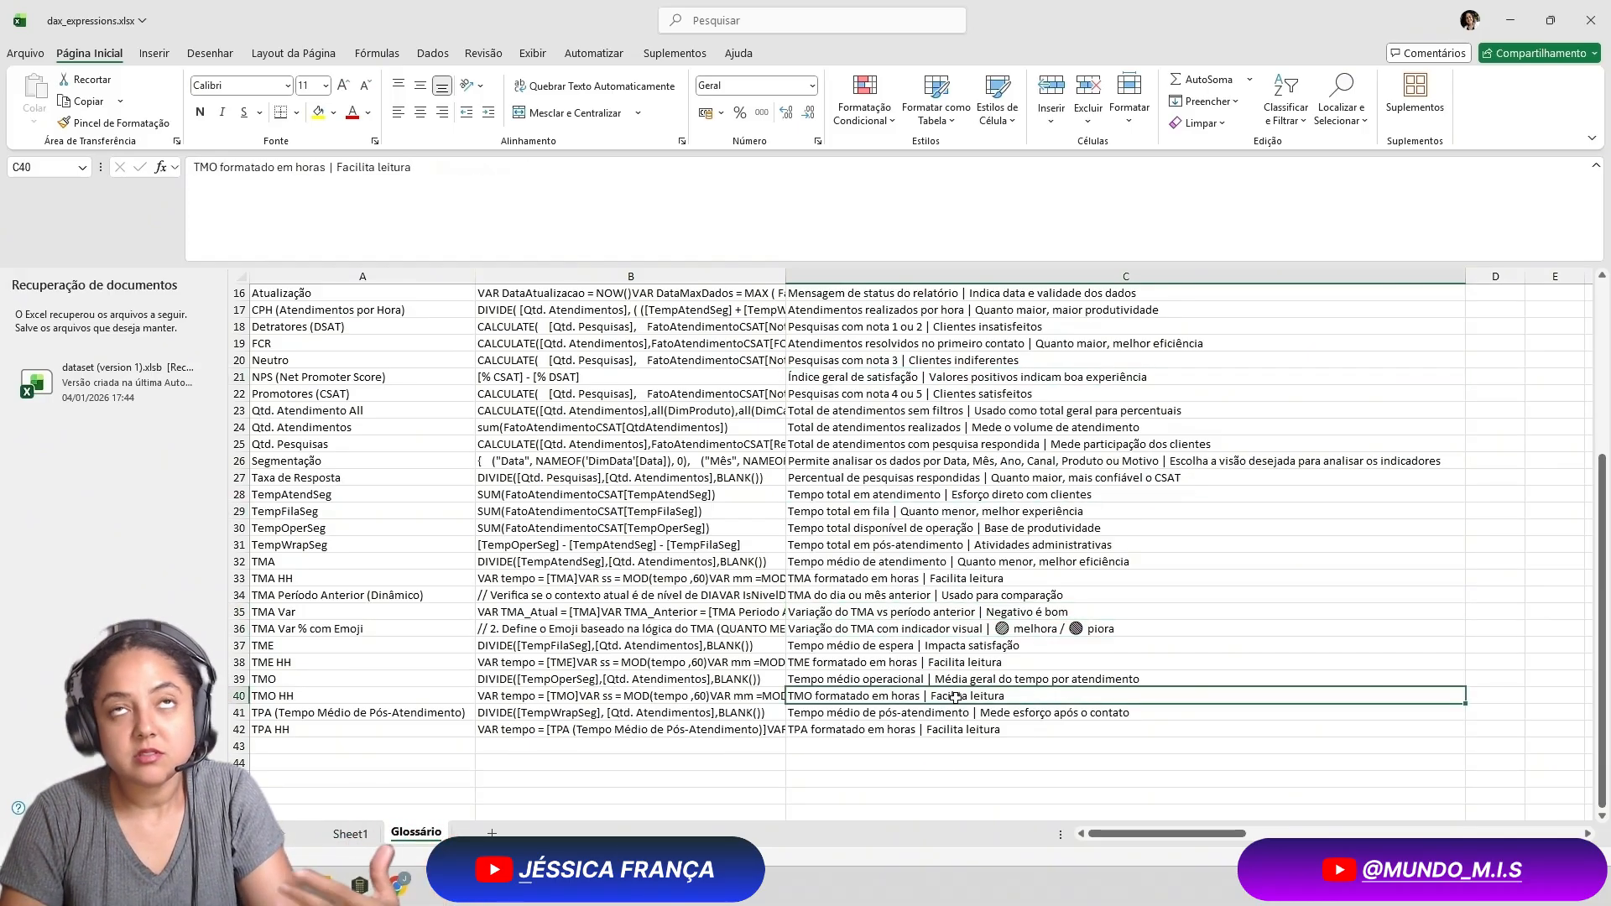
left_click(949, 444)
left_click(949, 410)
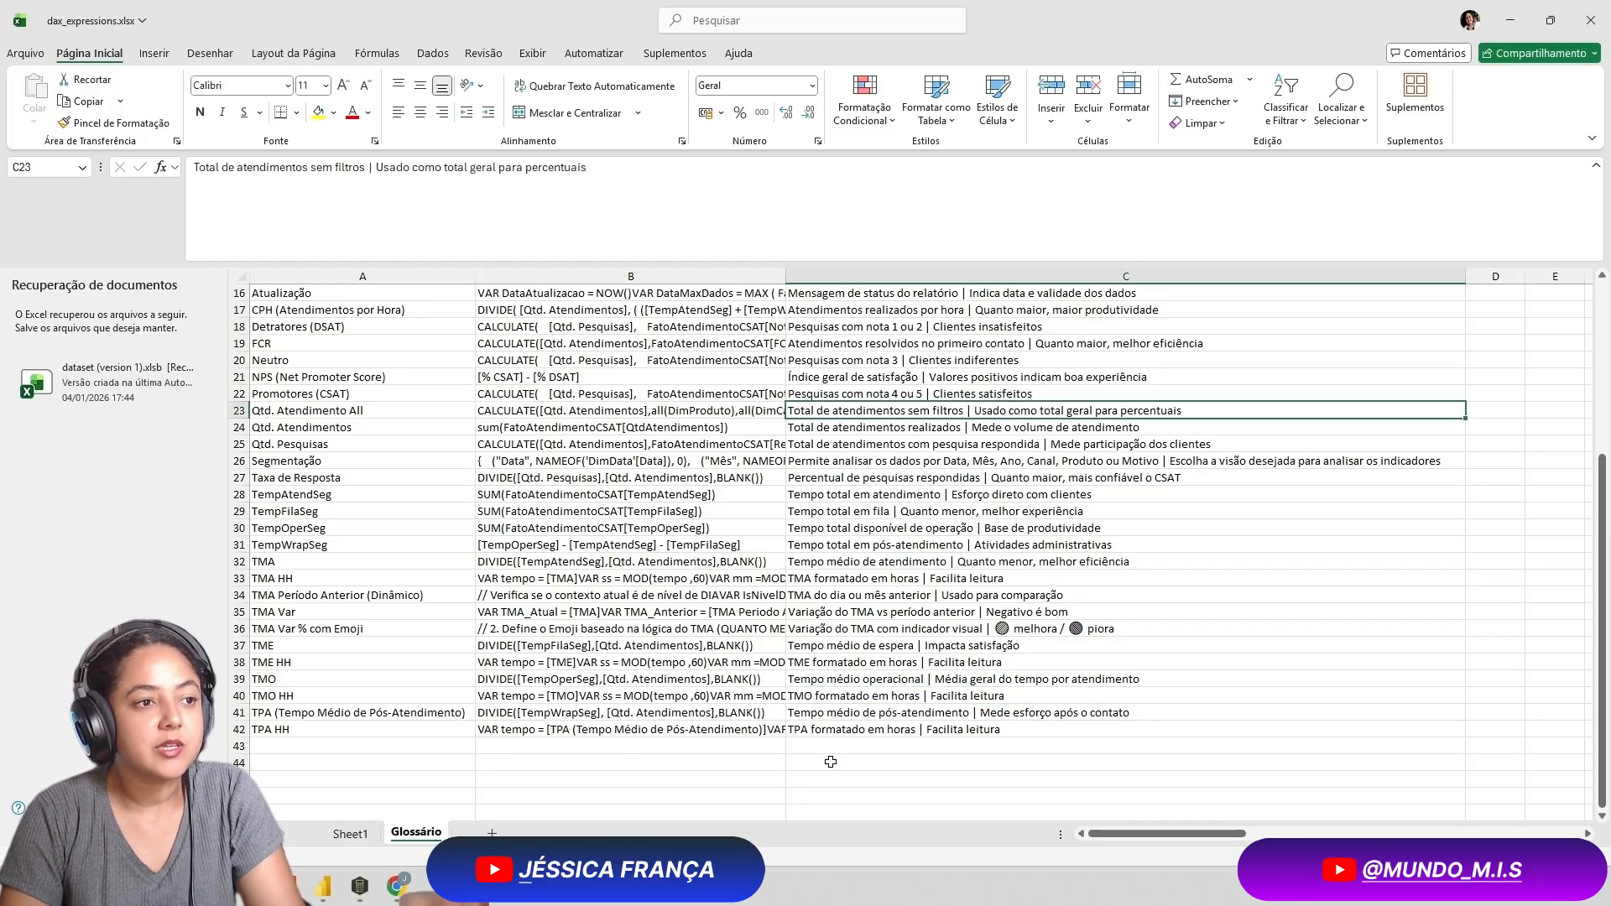
Compare the KPI name, formula and description of % CSAT, and review the other entries in the upper rows
scroll(949, 503, "up", 5)
left_click(997, 461)
left_click(997, 313)
left_click_drag(997, 313, 1013, 711)
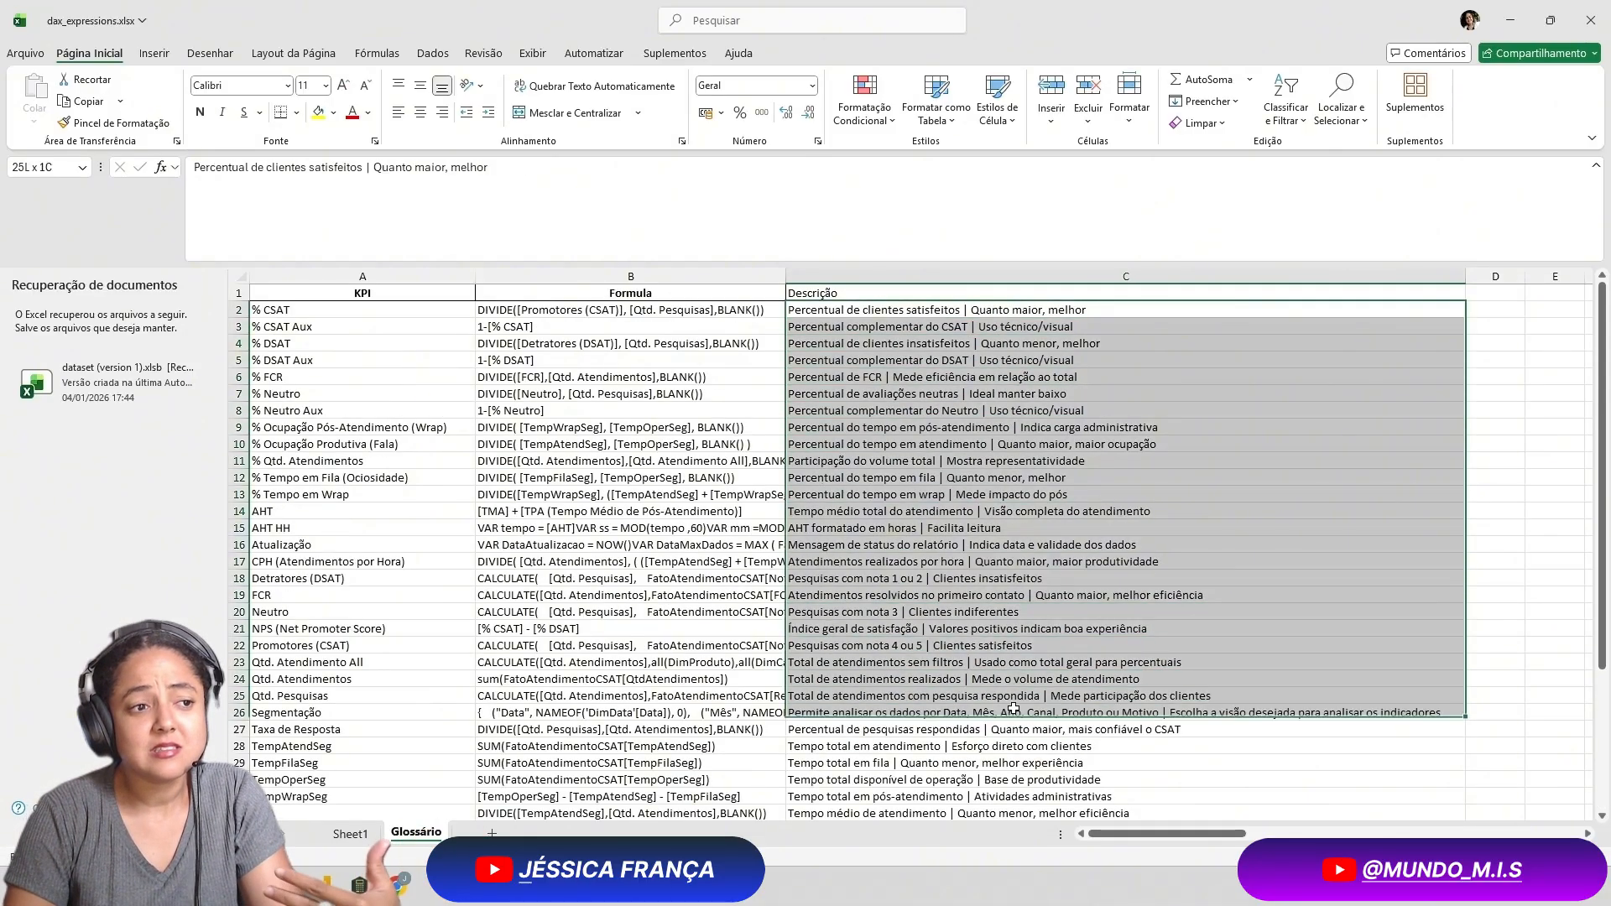
left_click_drag(608, 311, 608, 816)
left_click(583, 567)
scroll(601, 787, "up", 1)
scroll(601, 787, "up", 1)
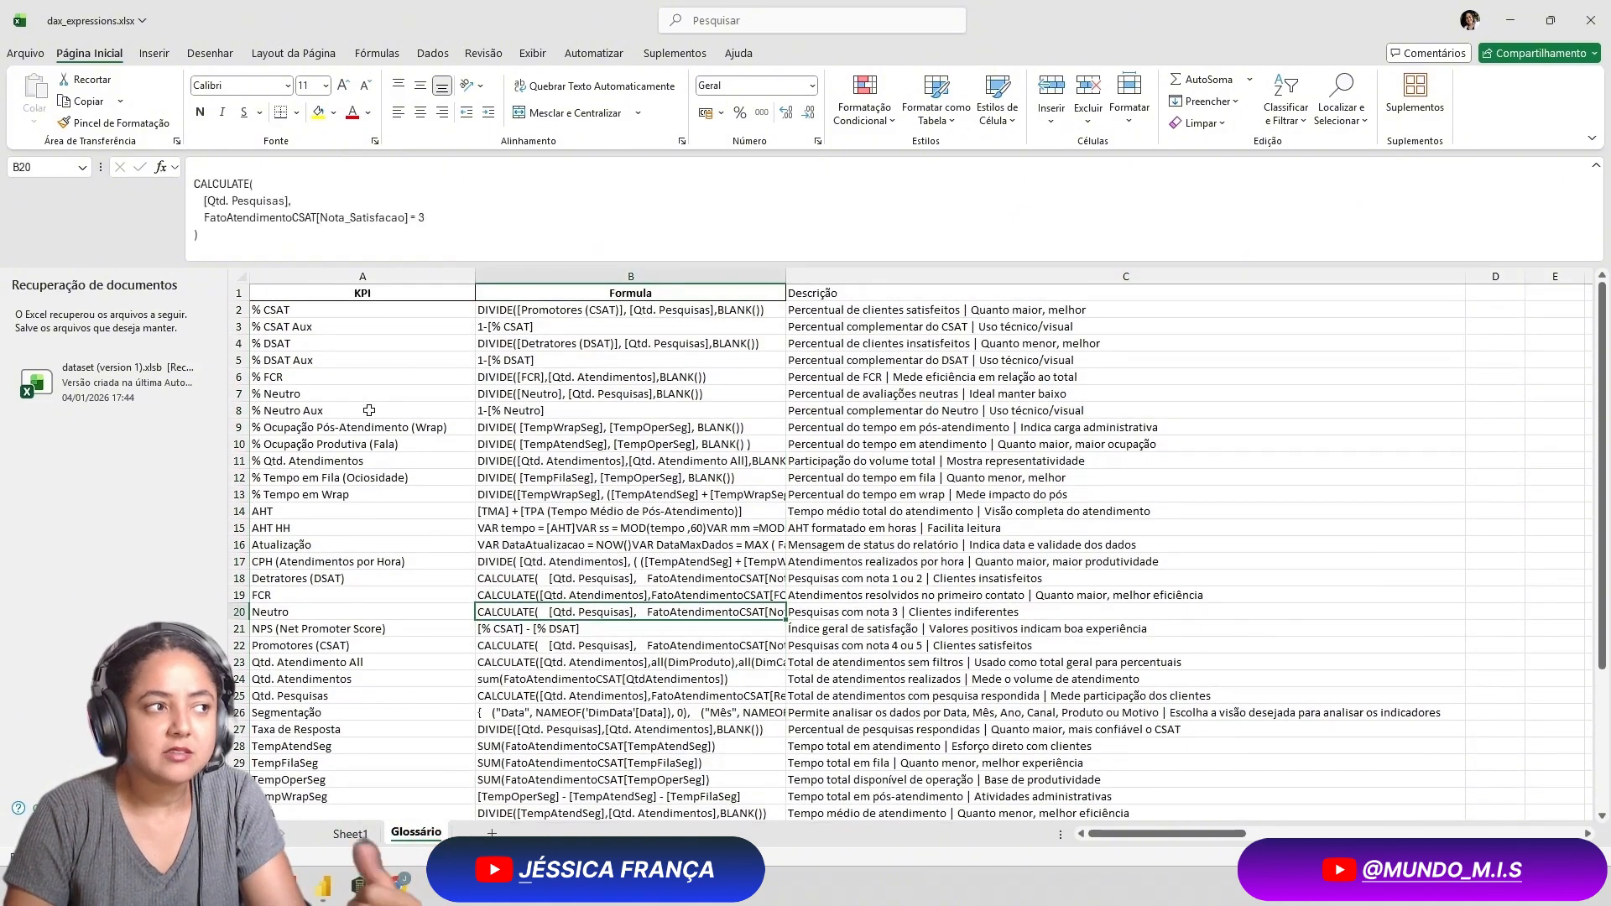
left_click(338, 310)
left_click(525, 313)
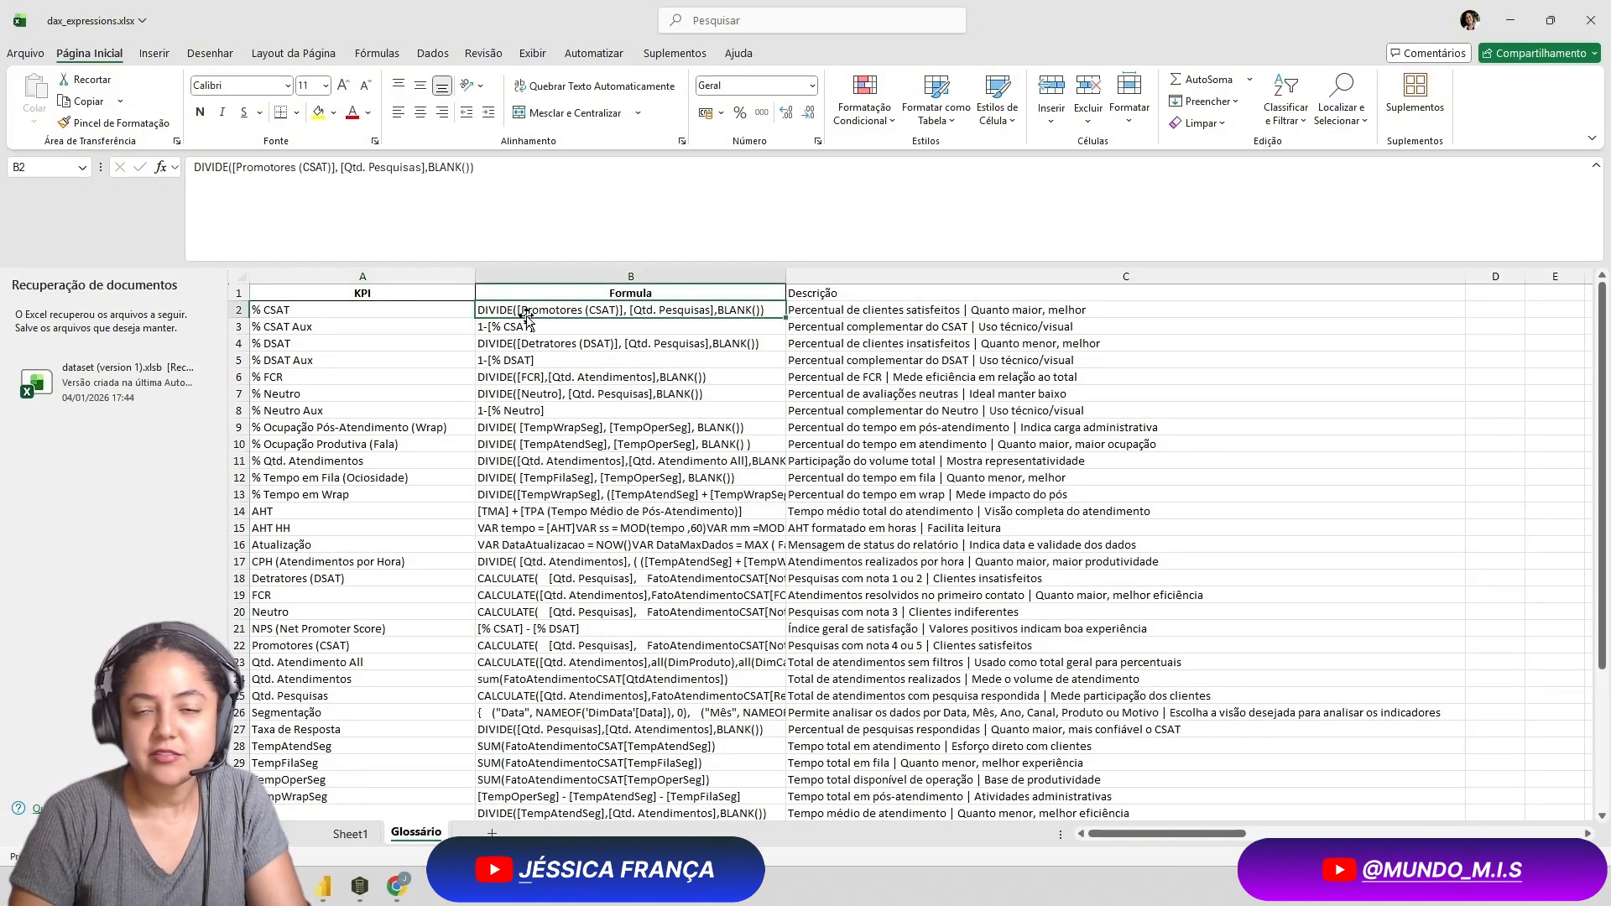
left_click(877, 313)
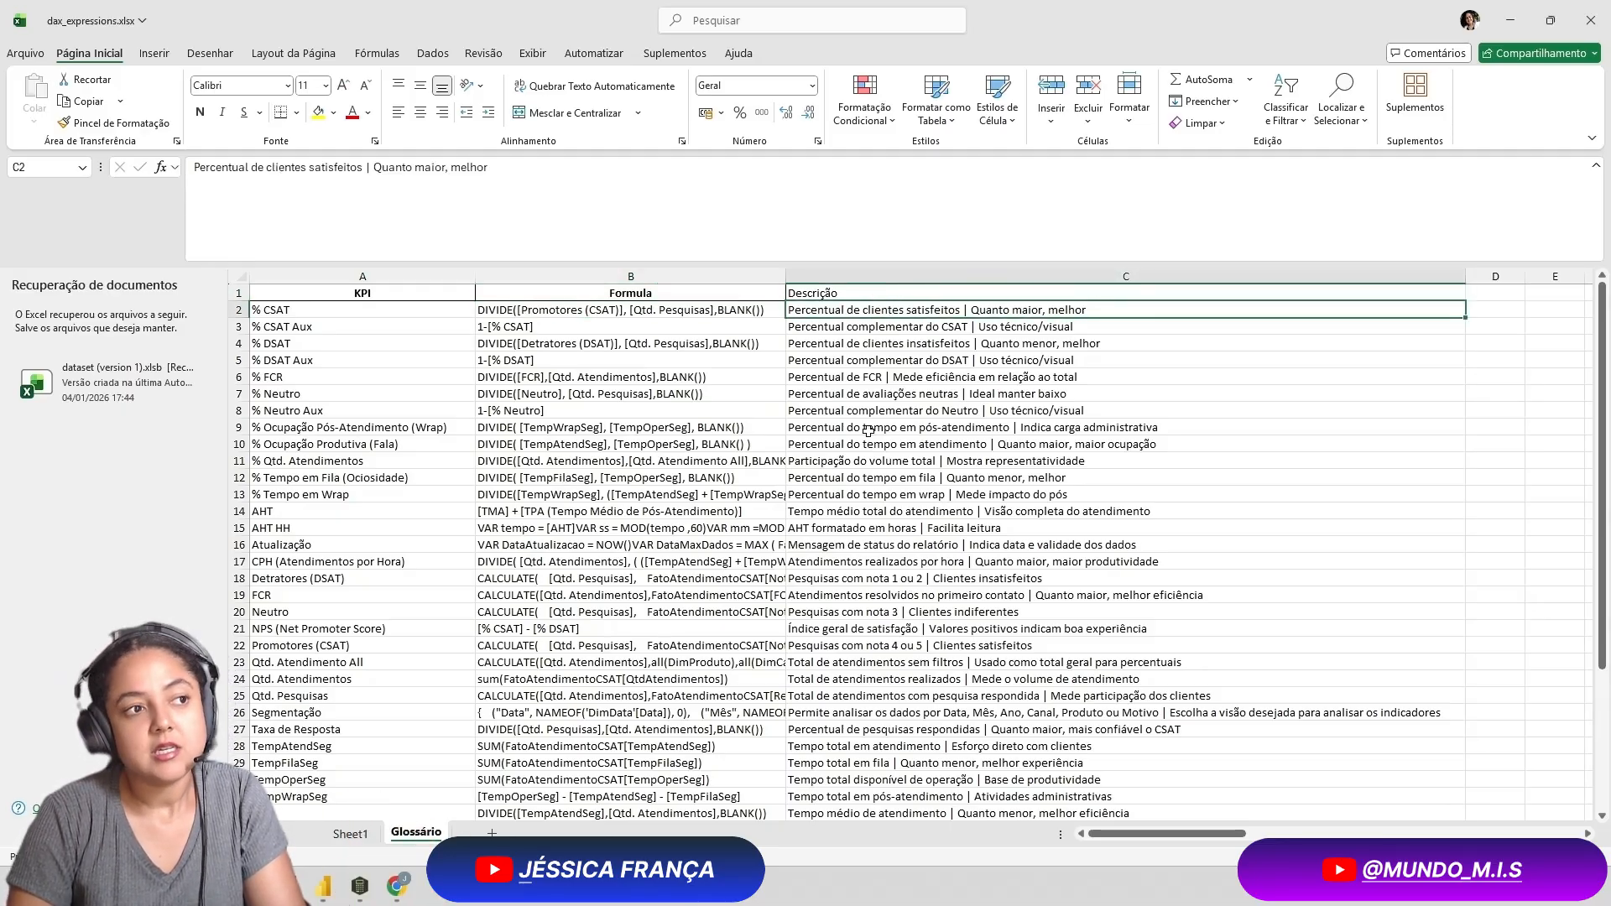
left_click(934, 327)
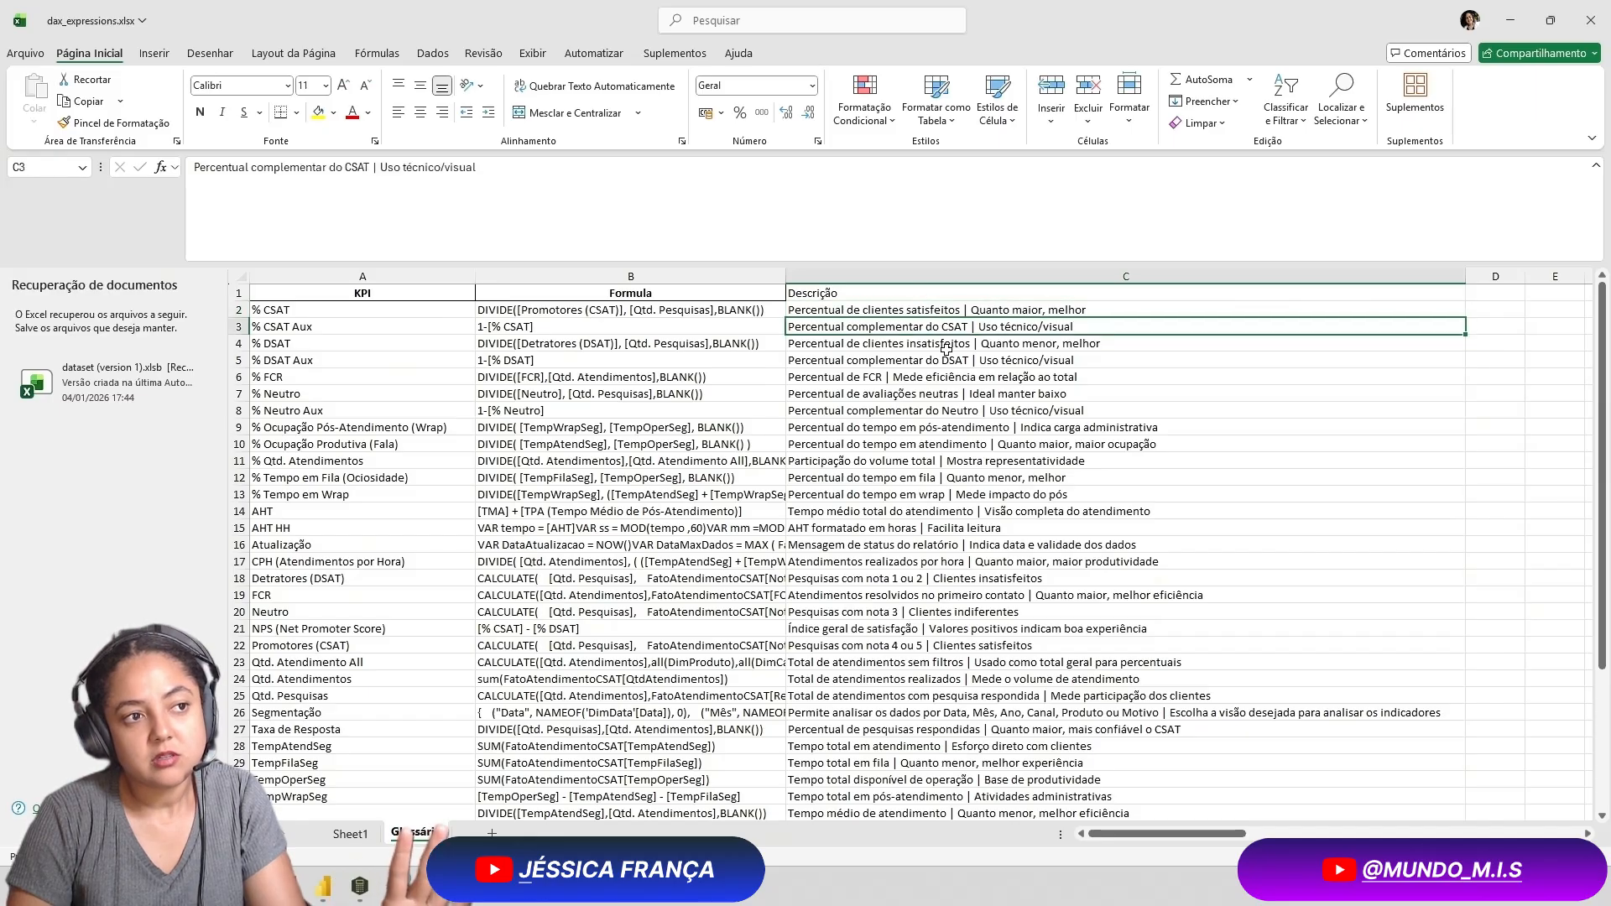
left_click(947, 413)
left_click(950, 497)
left_click(954, 581)
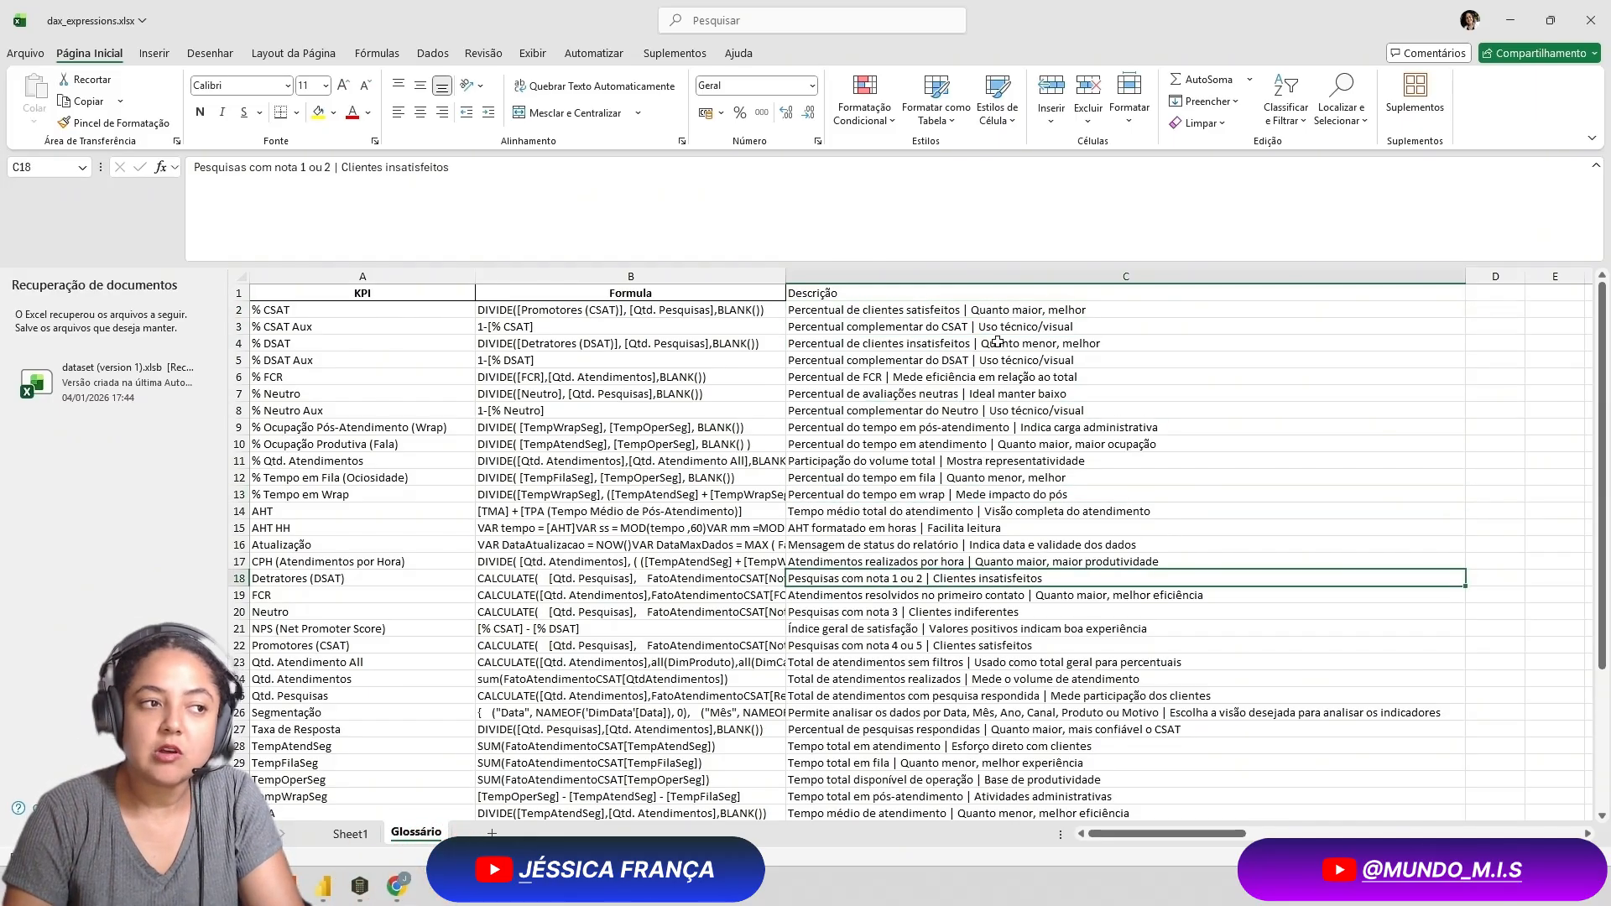
Review the Descrição column from % CSAT through the time-based KPIs down to the last entry, TPA HH
left_click_drag(958, 312, 965, 732)
left_click(1083, 480)
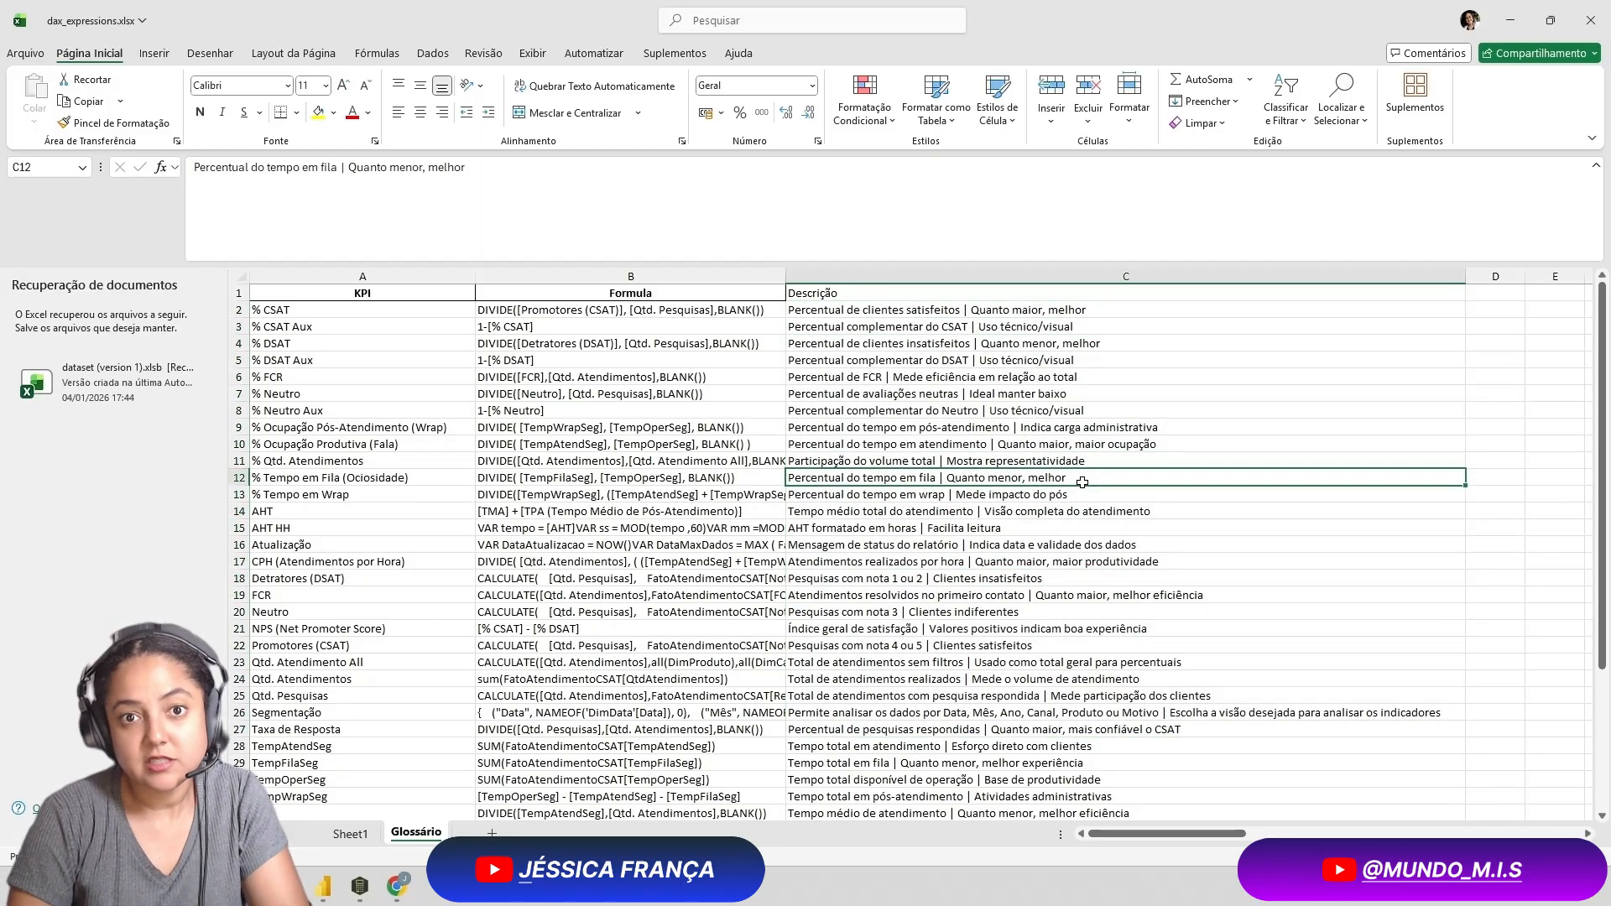
left_click(1040, 598)
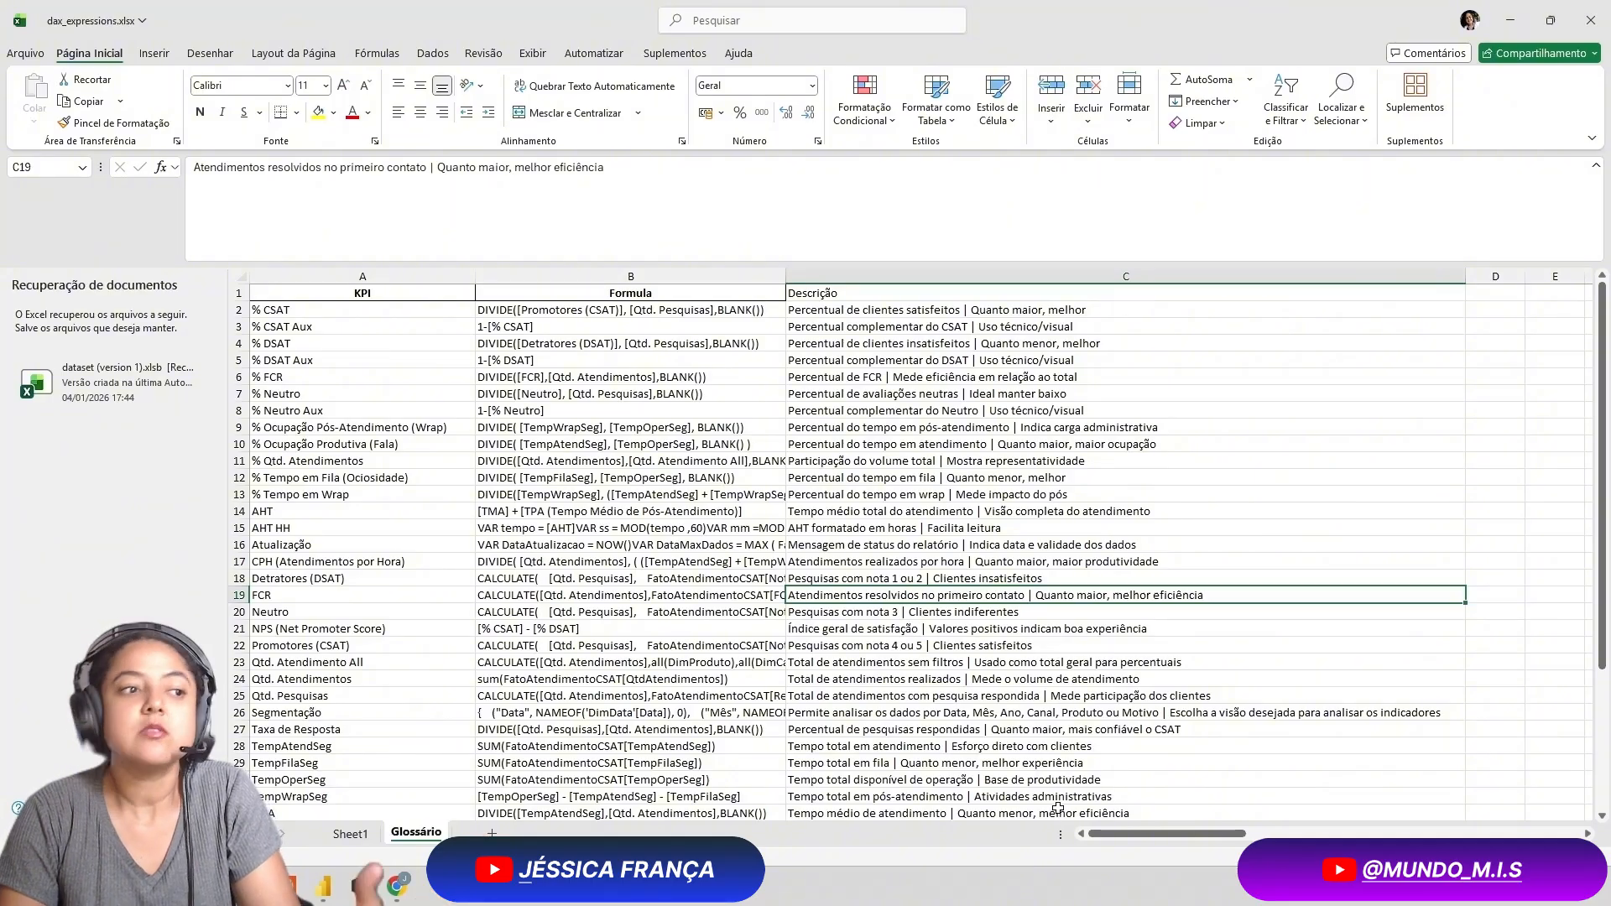
left_click(997, 527)
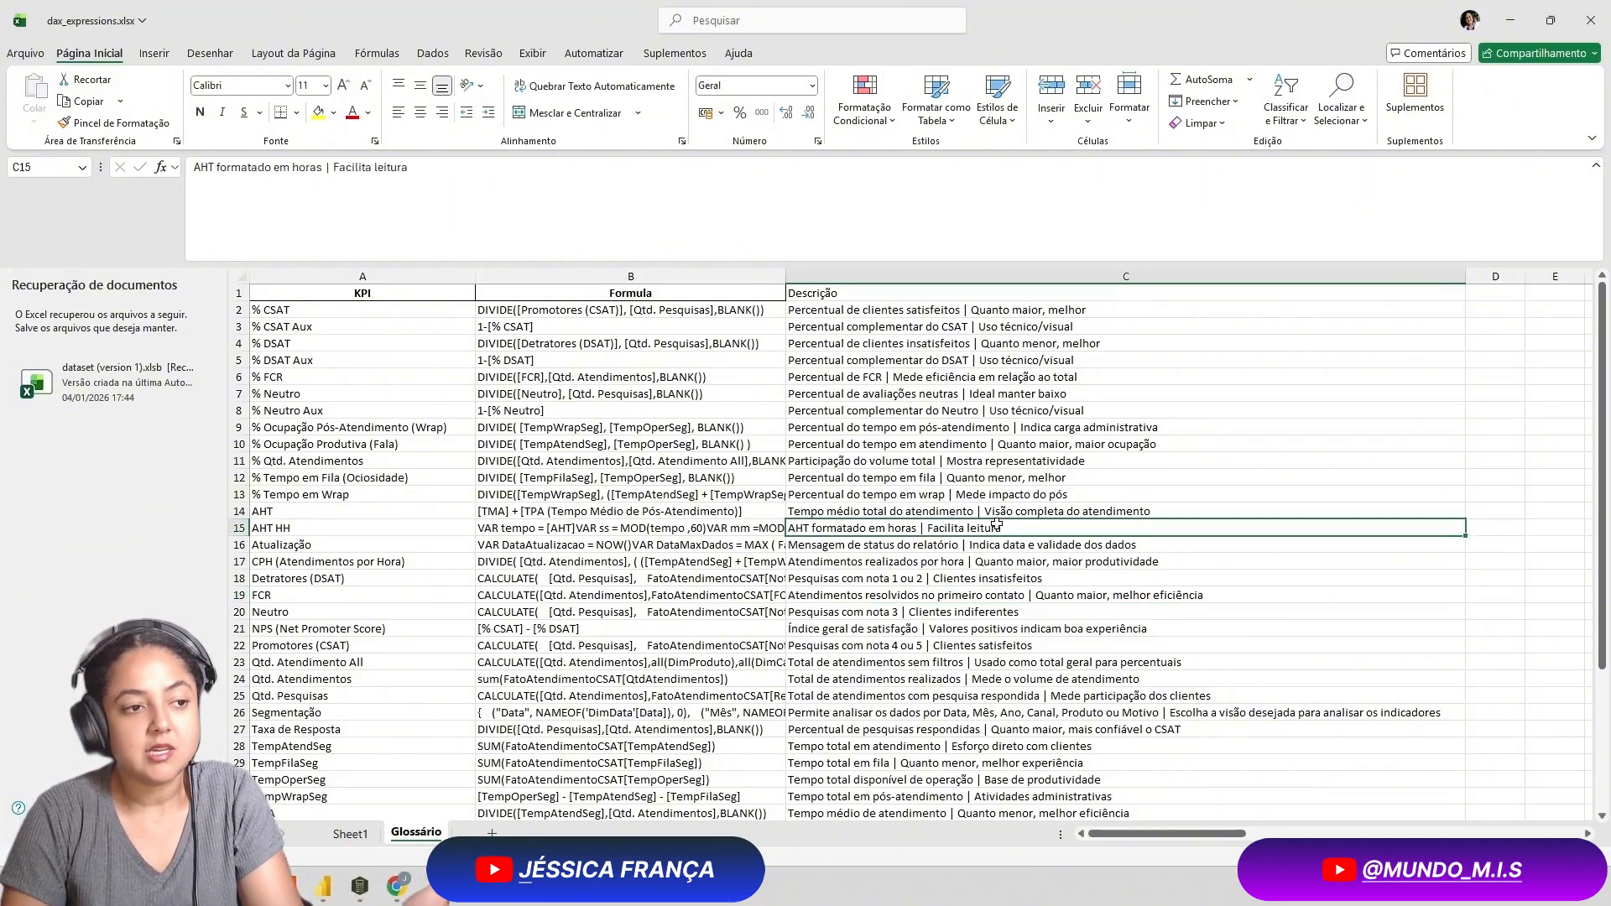
left_click(939, 583)
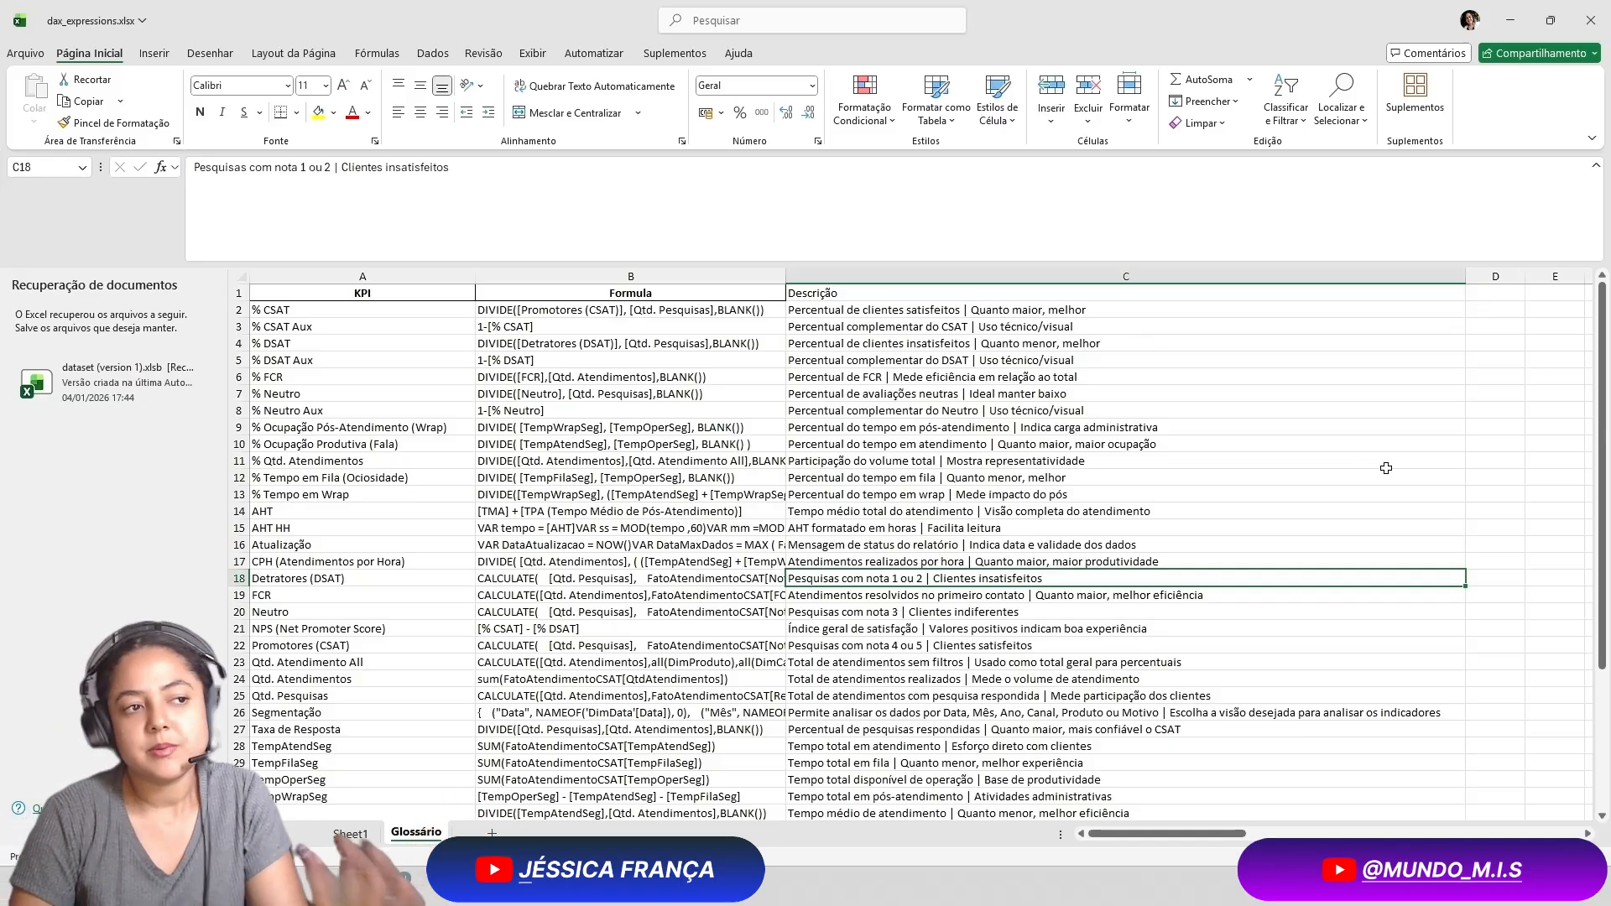
scroll(1273, 508, "down", 7)
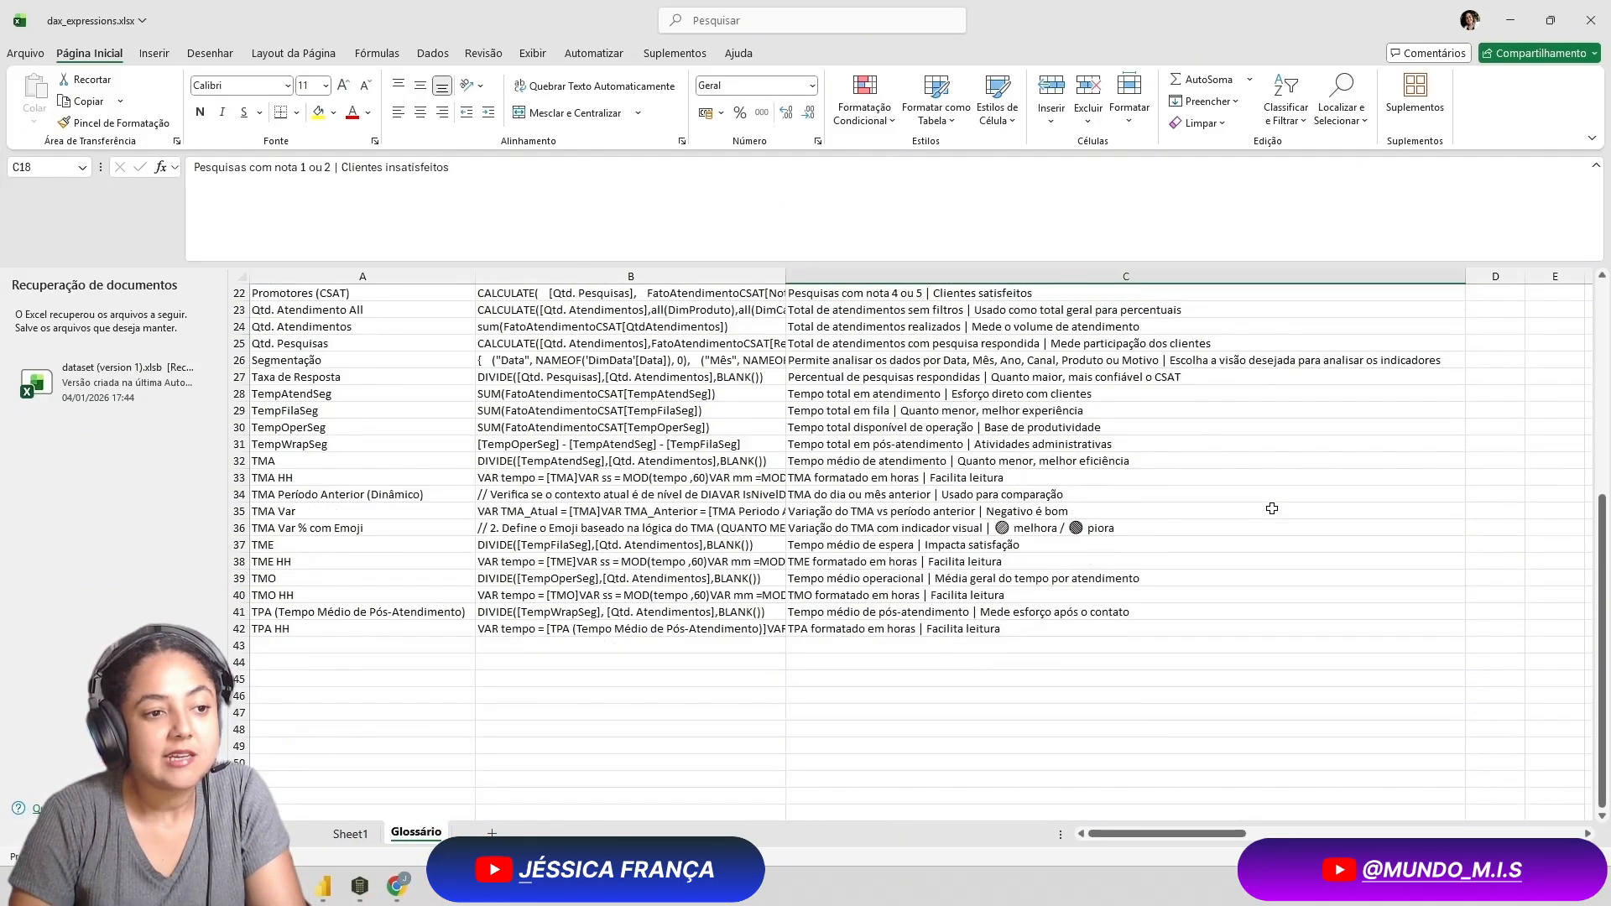
left_click(1236, 466)
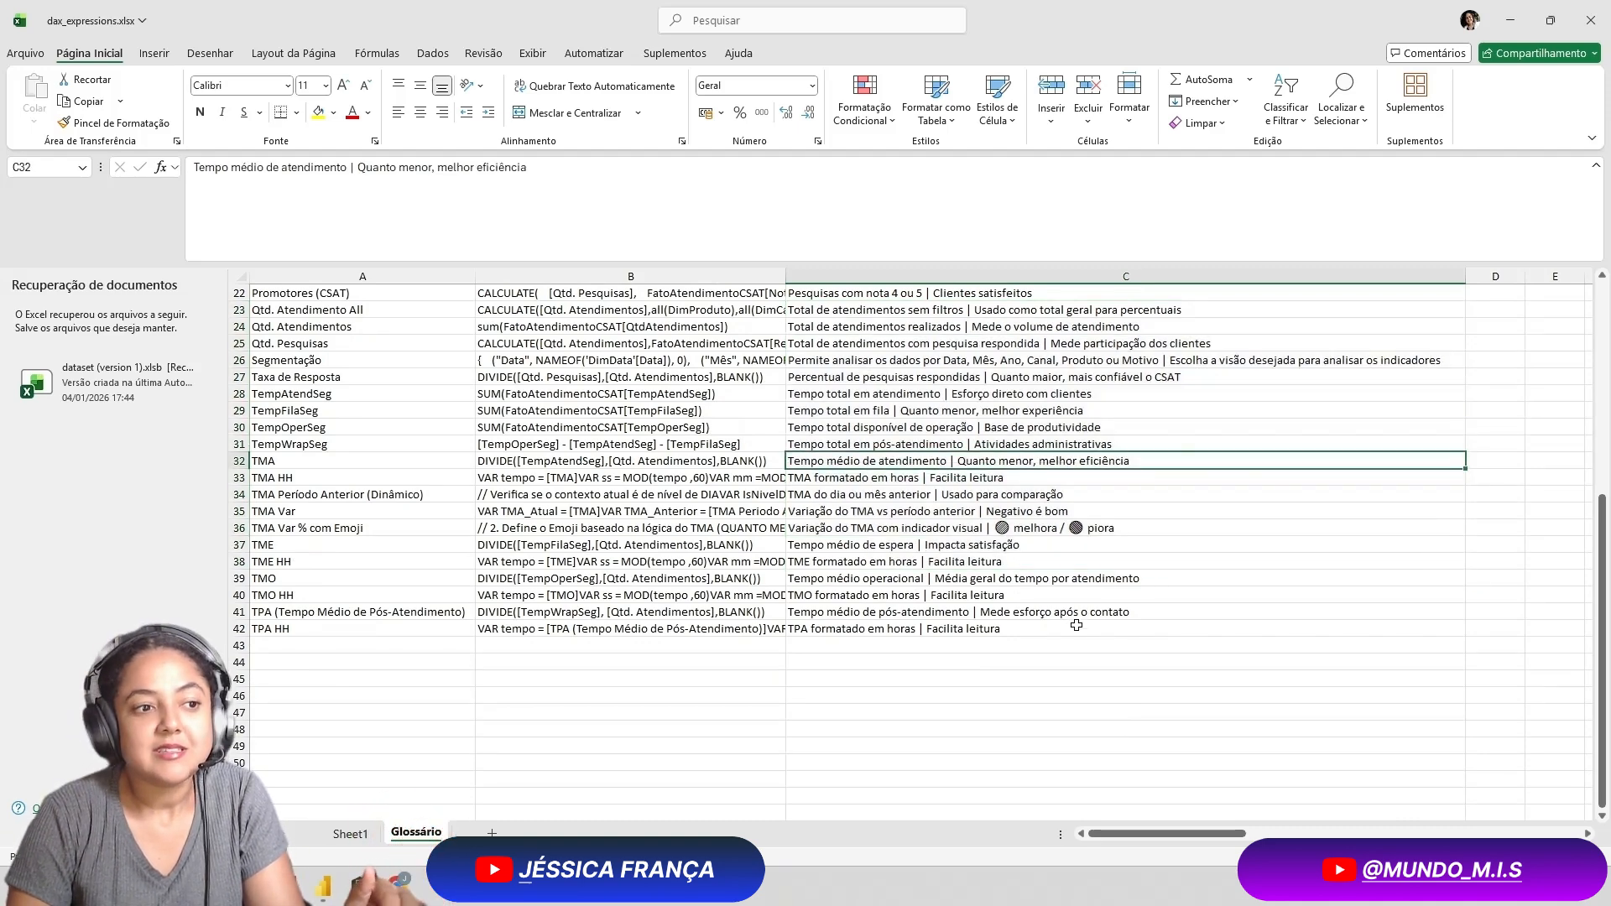
left_click_drag(1075, 630, 1056, 377)
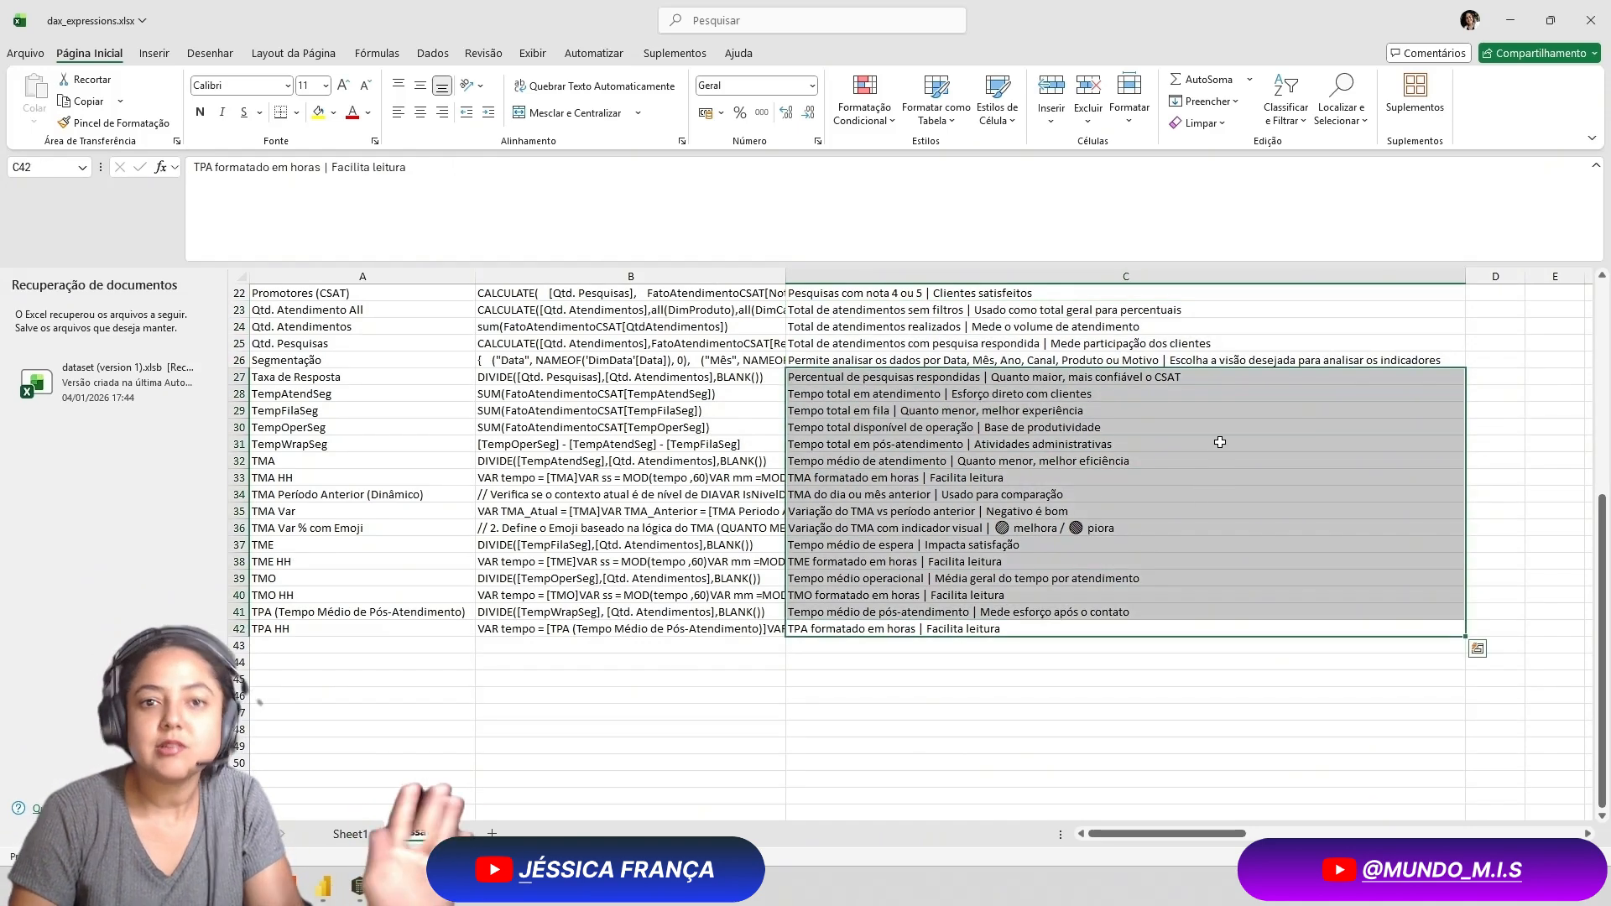
left_click_drag(1053, 583, 1091, 629)
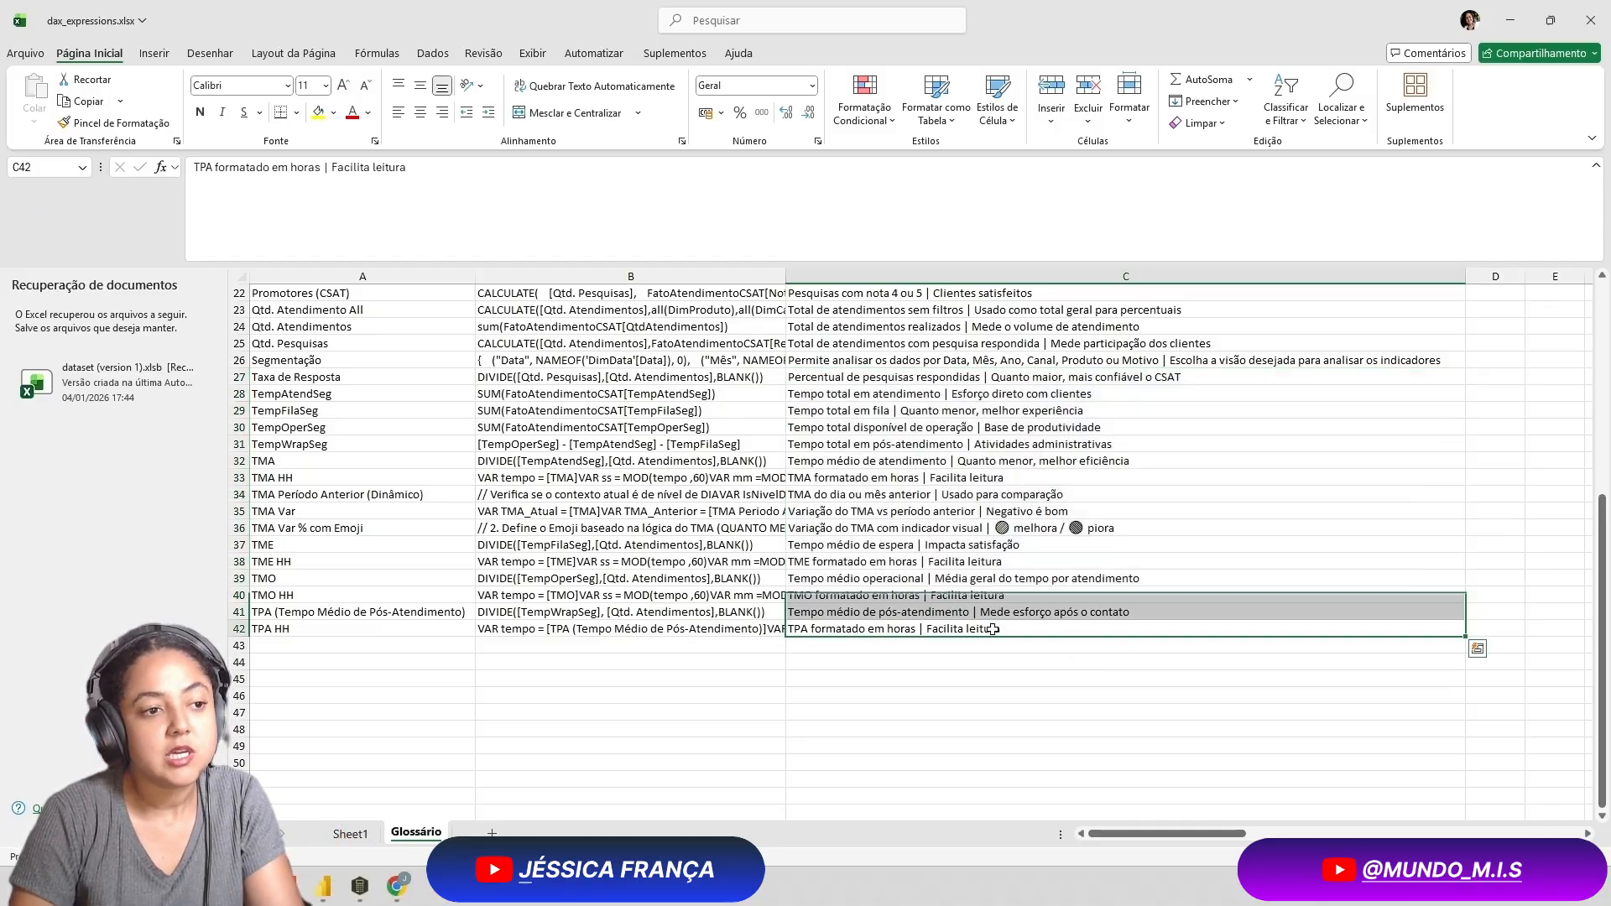
Copy the whole glossary range on the Glossário sheet, from the KPI, Formula and Descrição headers to the last row
left_click(1329, 622)
key("ctrl+Up")
key("Left")
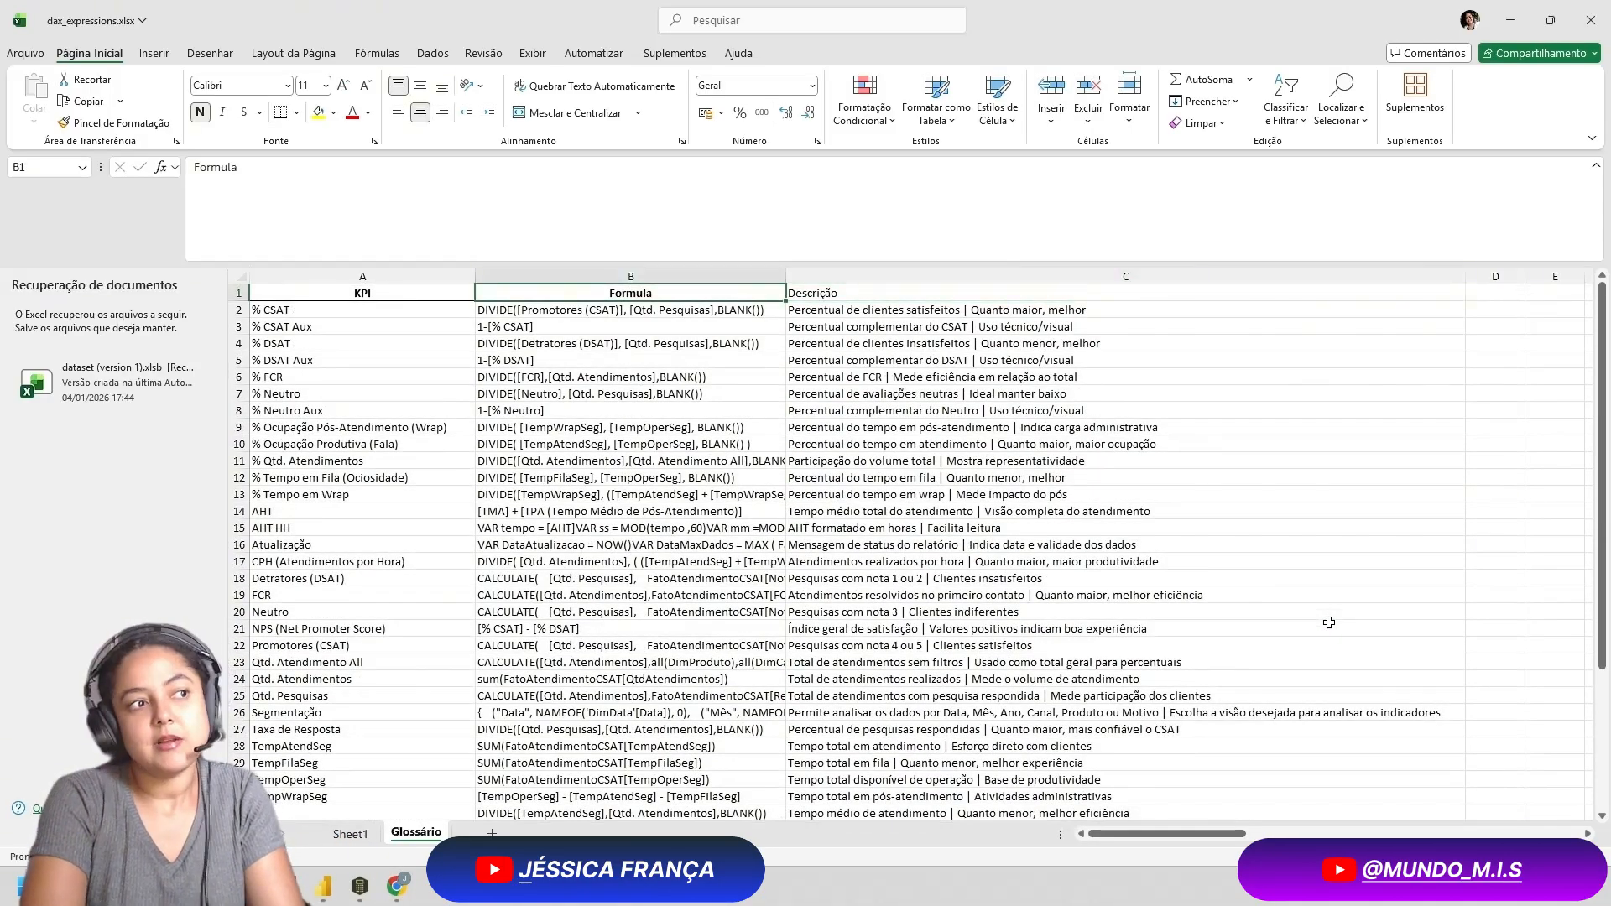
key("Left")
key("shift+Right")
key("shift+Right")
key("ctrl+shift+Down")
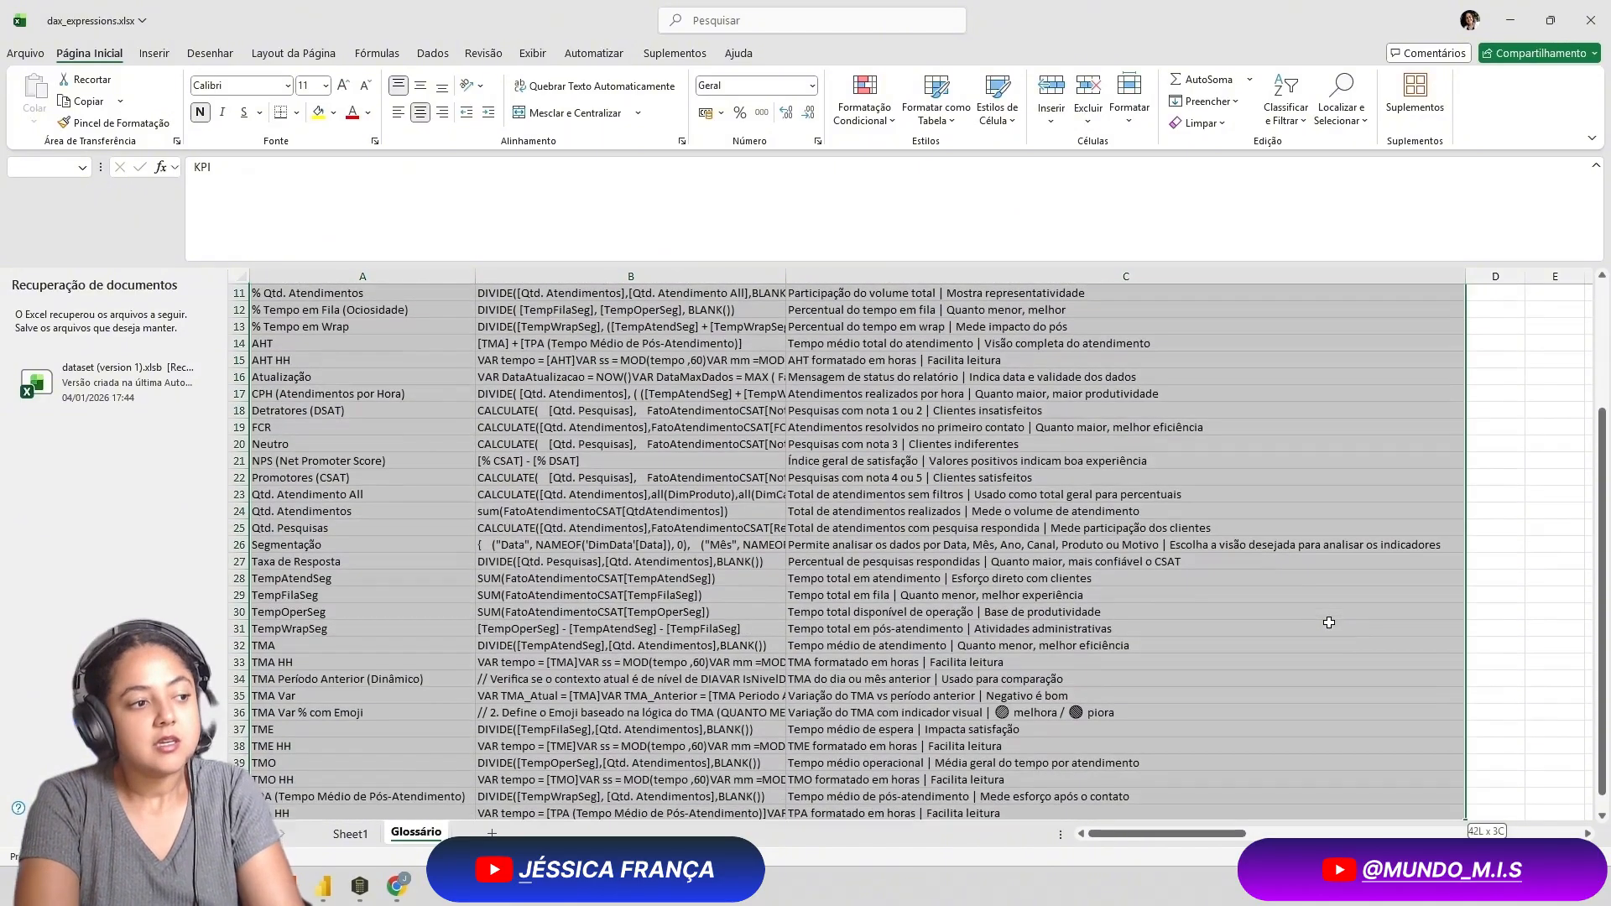
key("ctrl+c")
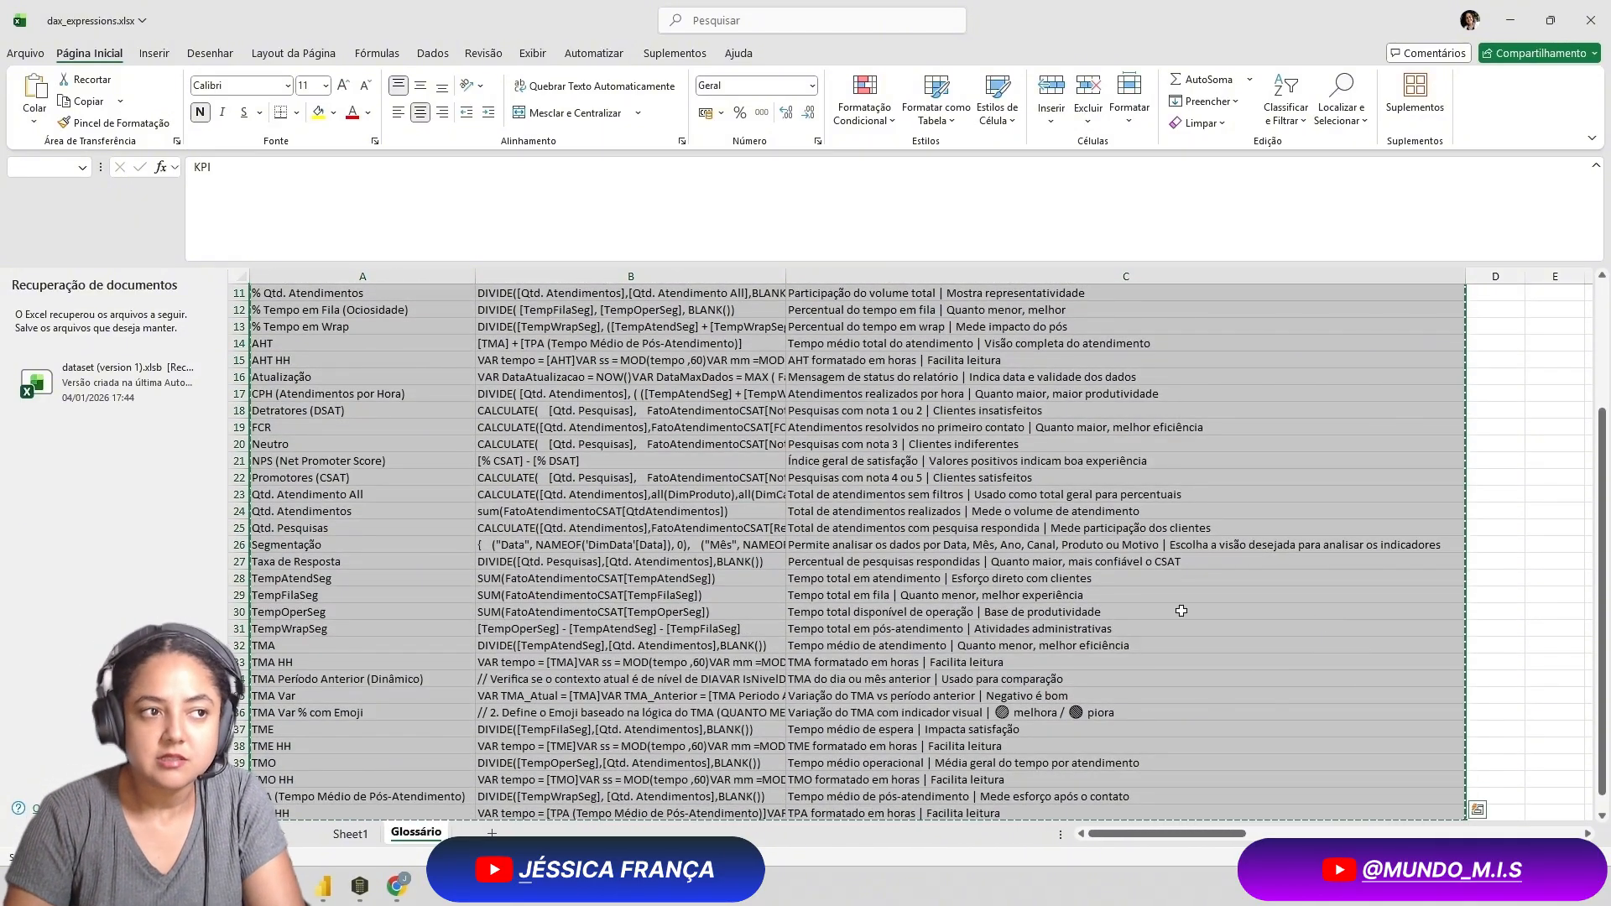
scroll(615, 443, "down", 4)
Switch to Power BI and try to create a manually entered table from the copied KPI, Formula and Descrição range
left_click(323, 887)
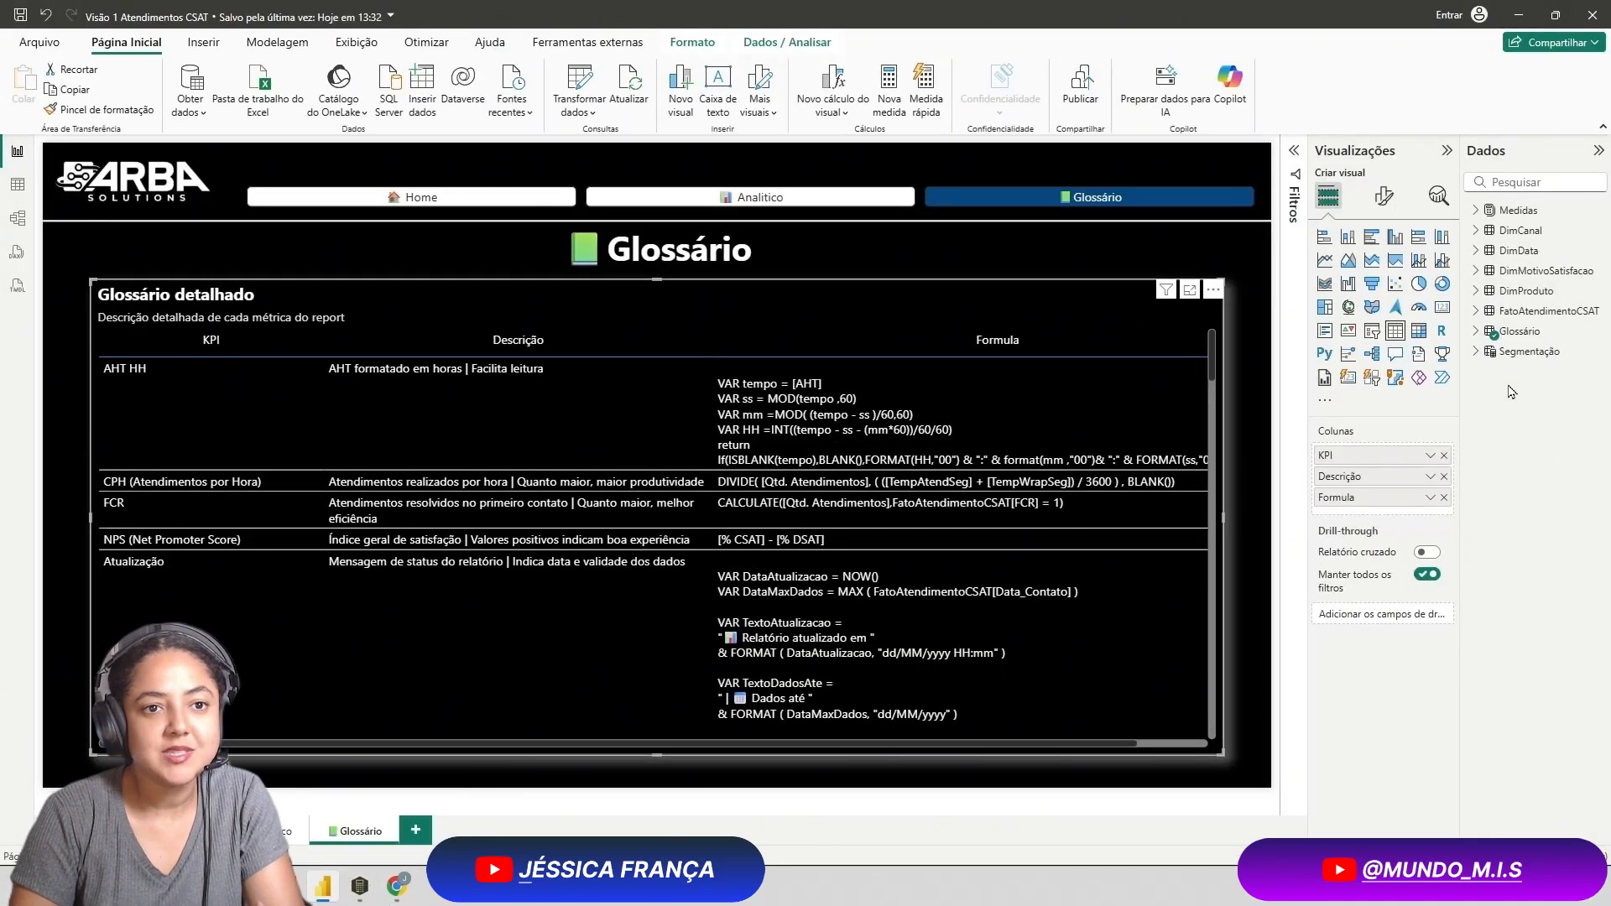
left_click(1508, 336)
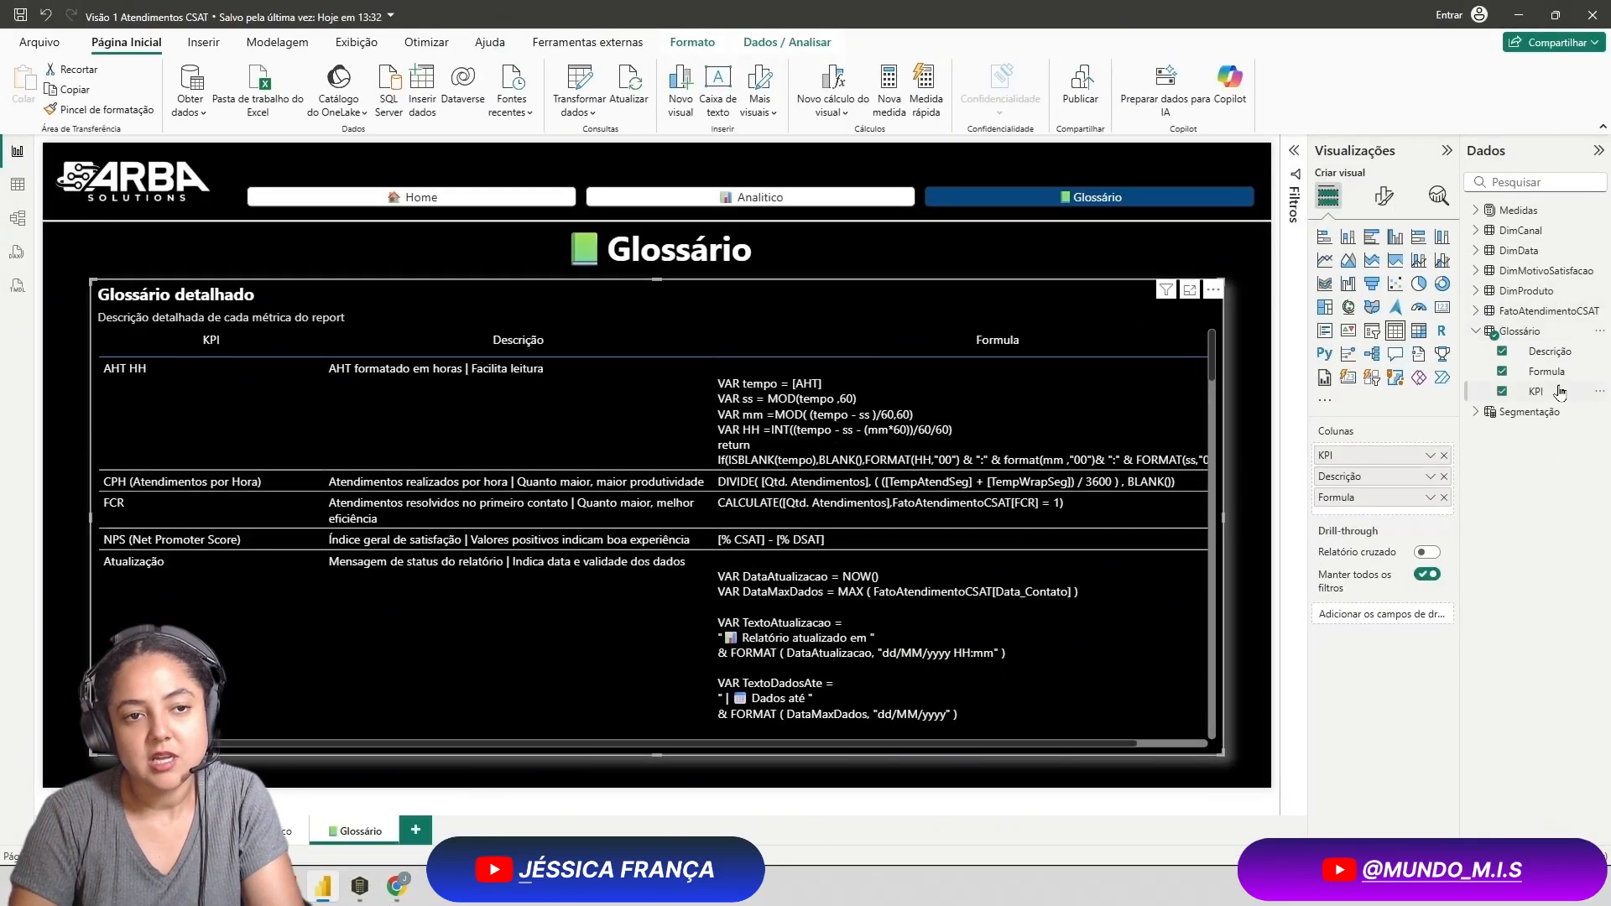
left_click(428, 85)
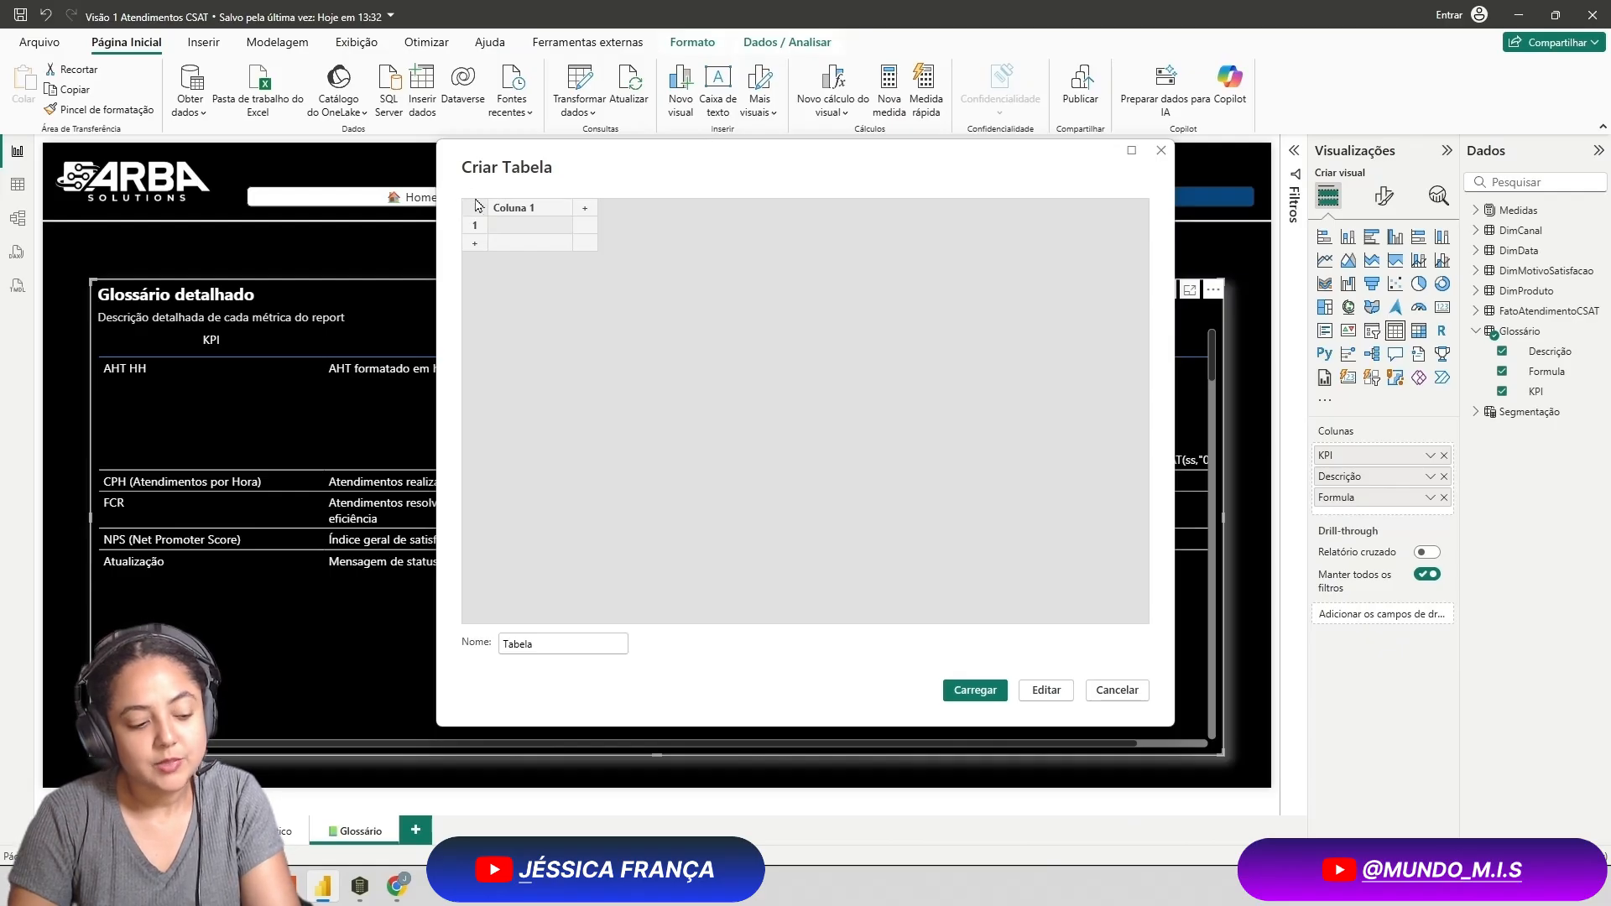
key("ctrl+v")
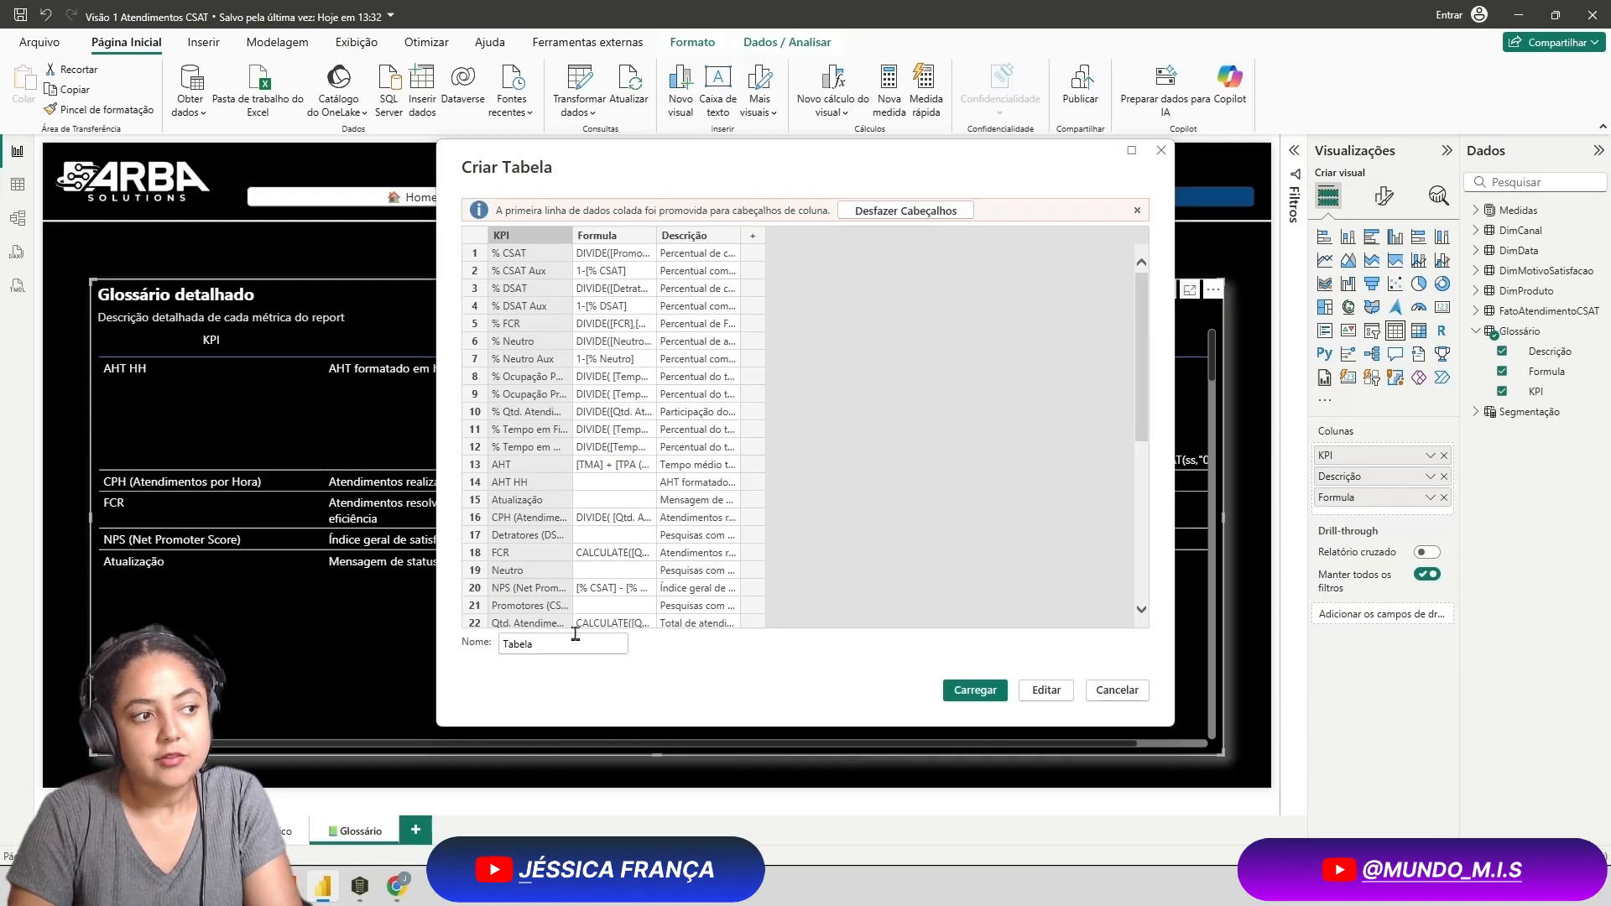
left_click_drag(576, 636, 422, 644)
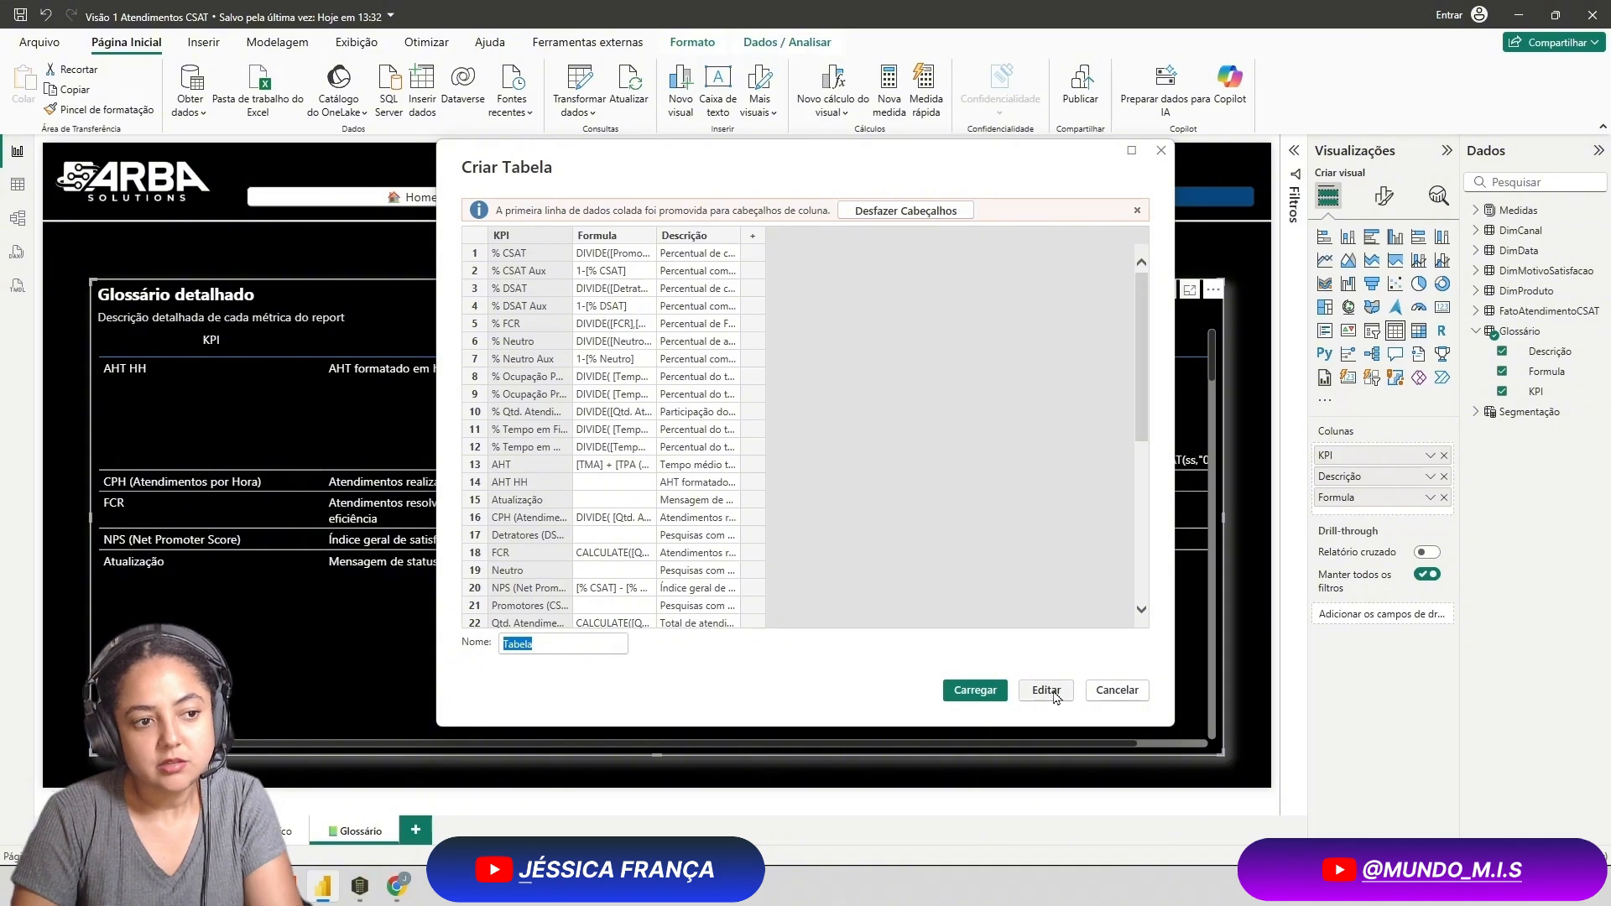
left_click(1143, 695)
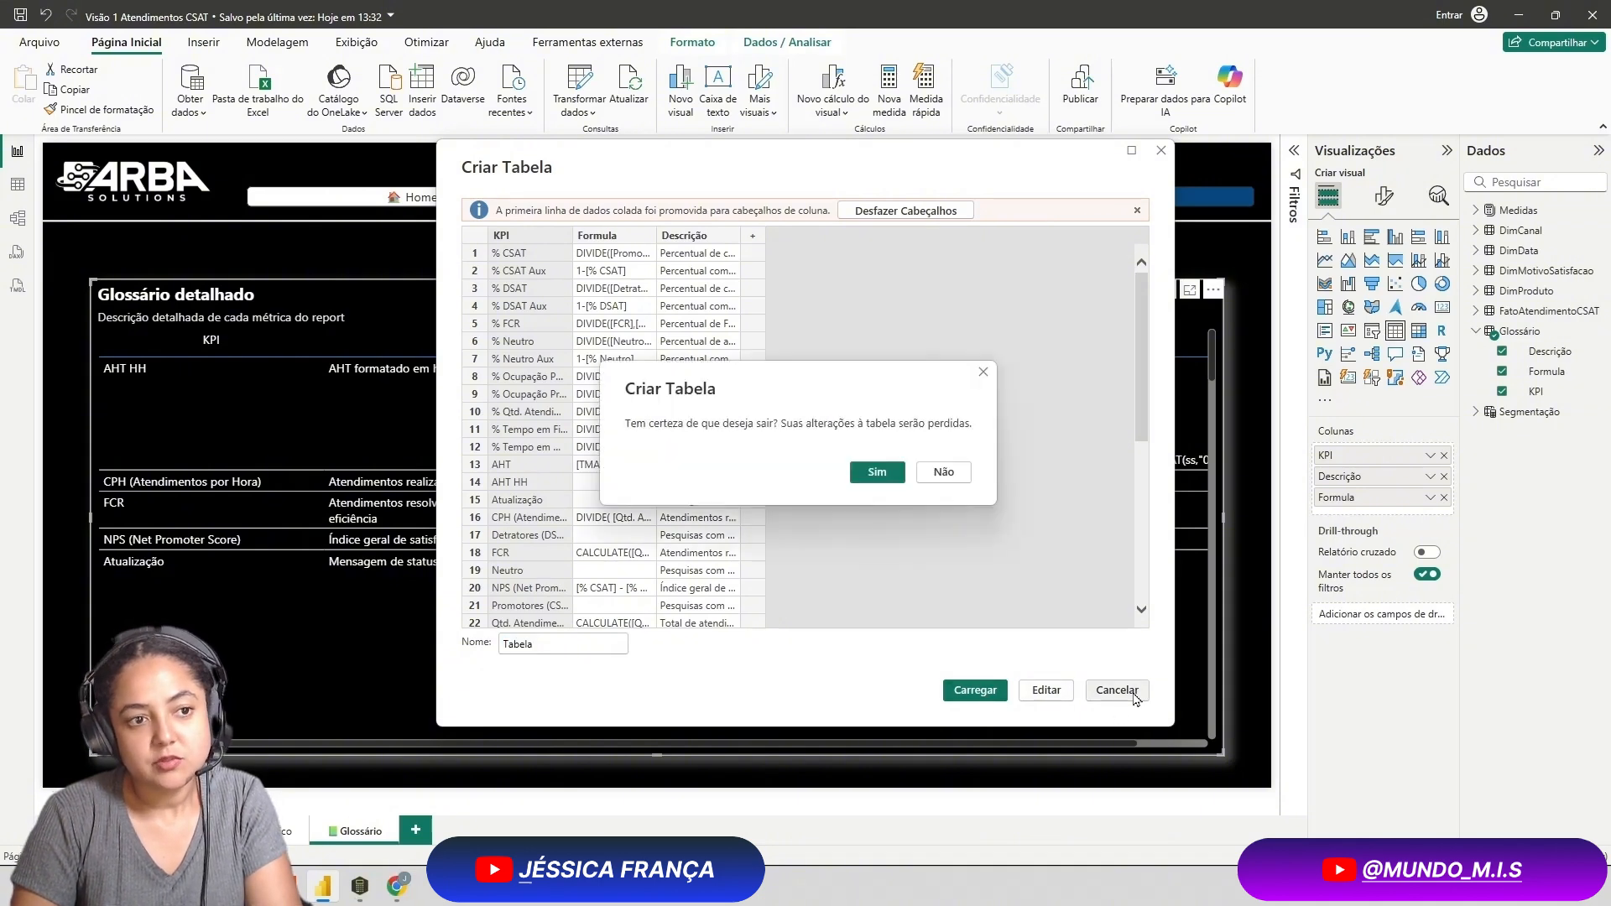
key("alt+Tab")
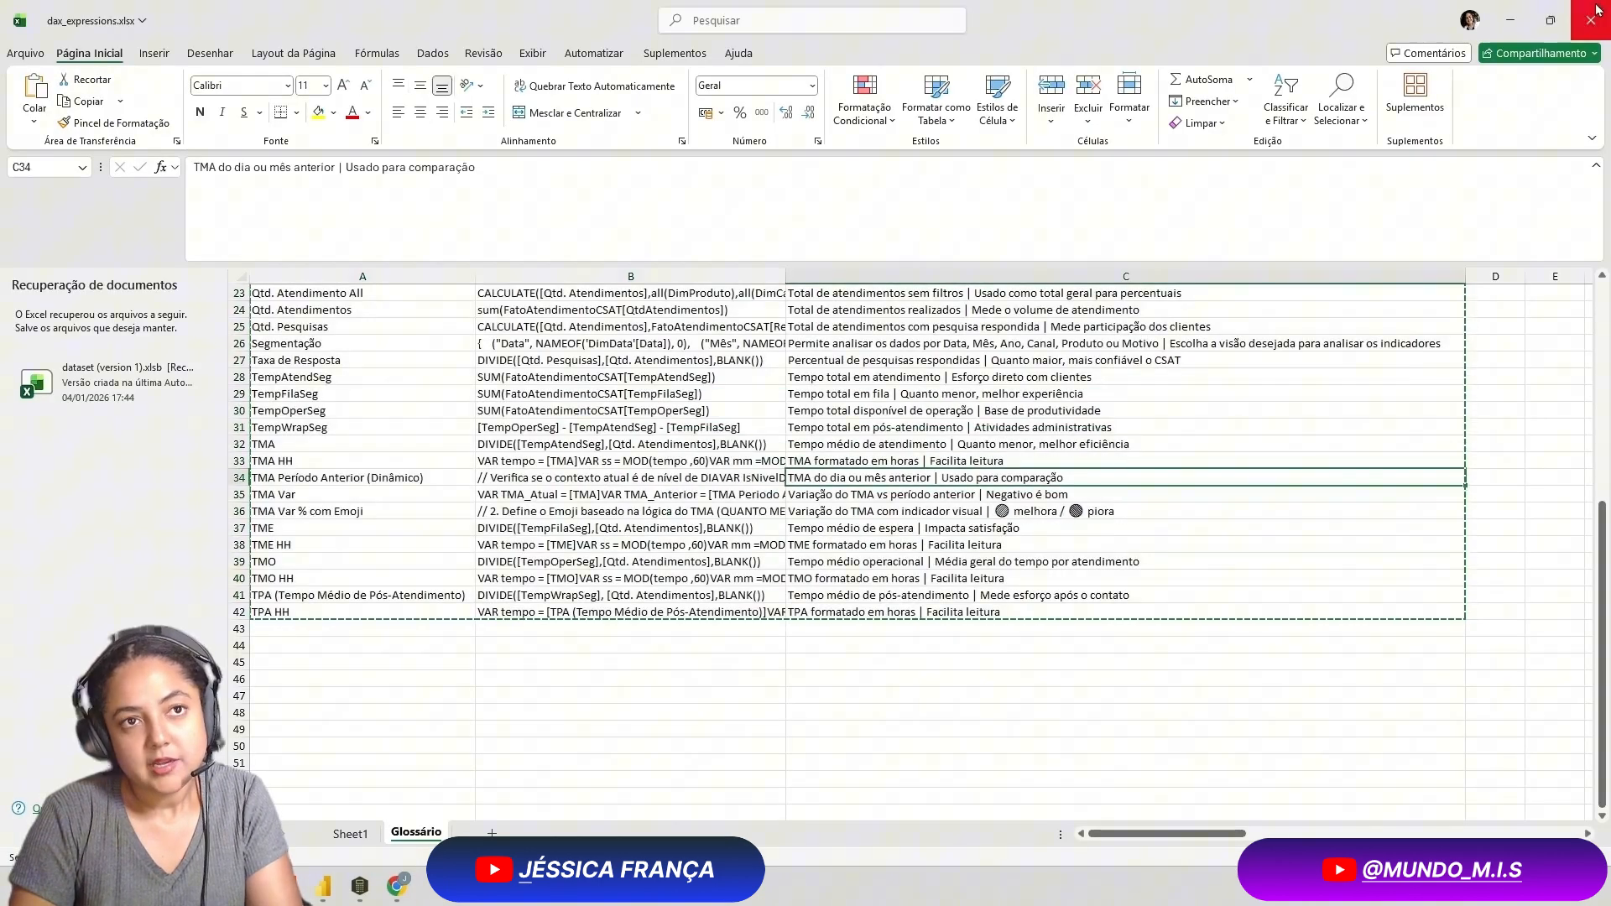
Review the Glossário query's KPI, Formula and Descrição rows and its source table in Power Query, and return to the report
left_click(1508, 19)
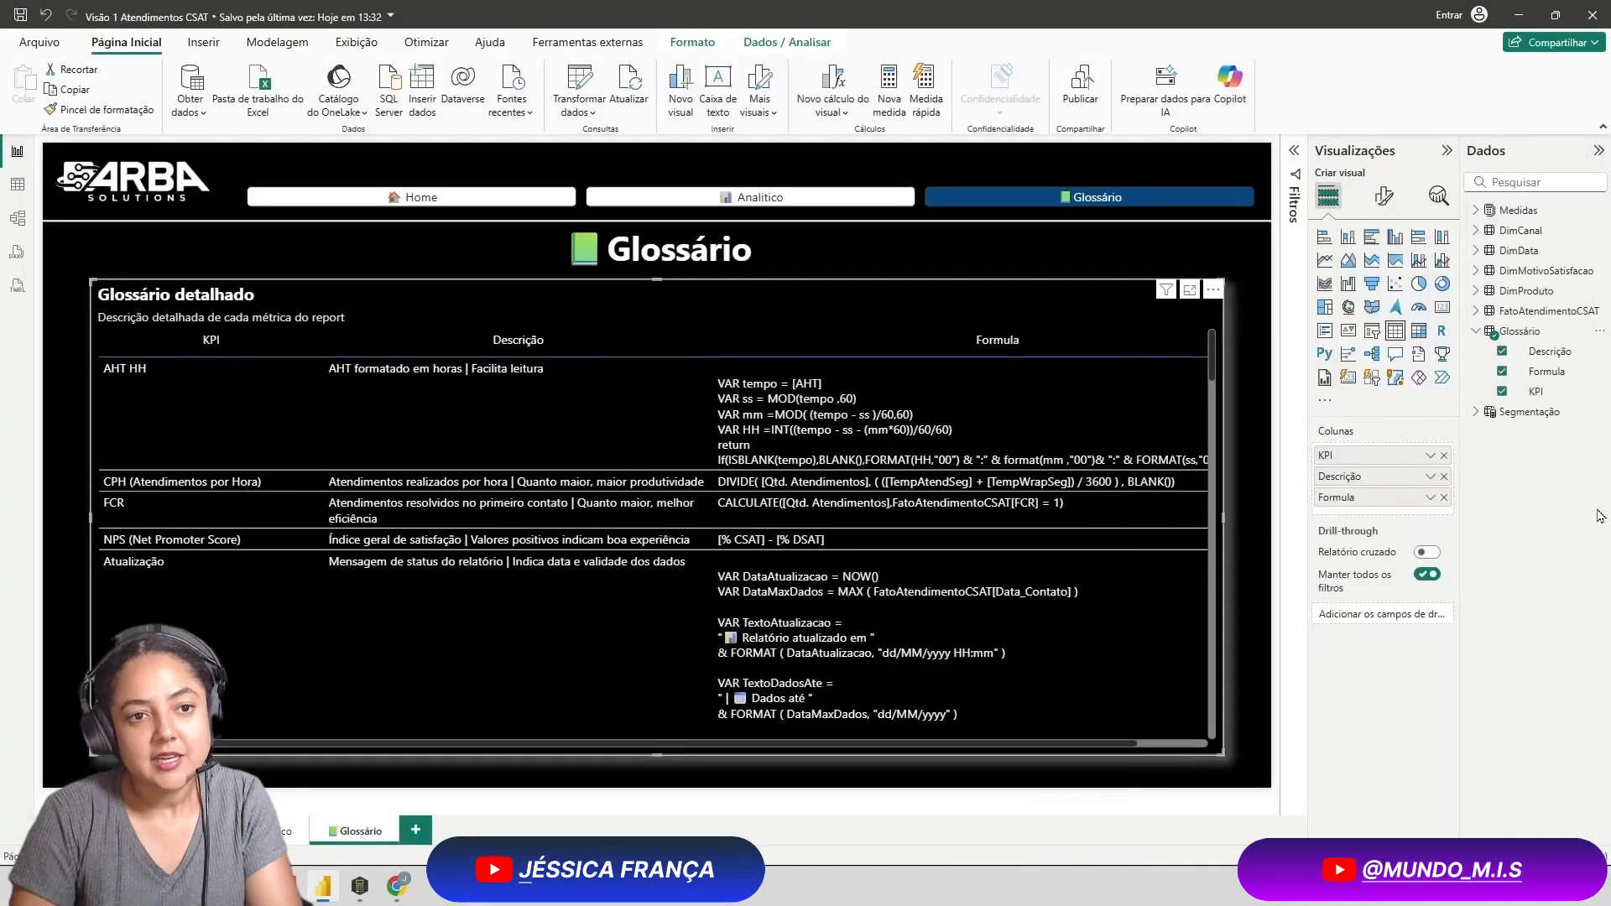
left_click(588, 74)
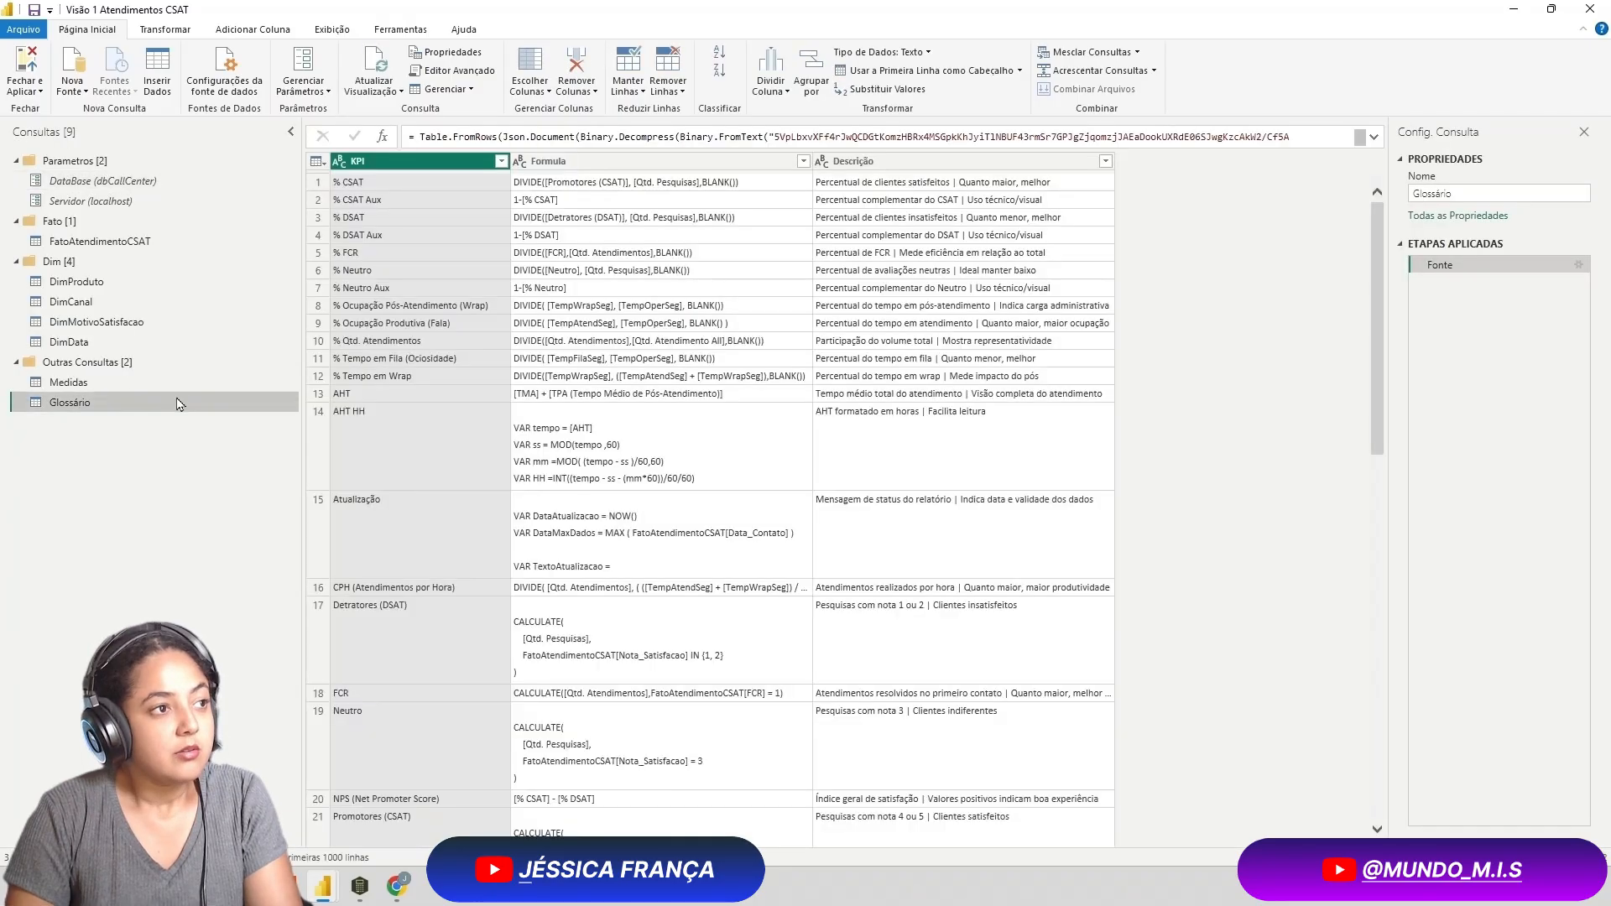
scroll(974, 588, "down", 7)
scroll(975, 611, "up", 6)
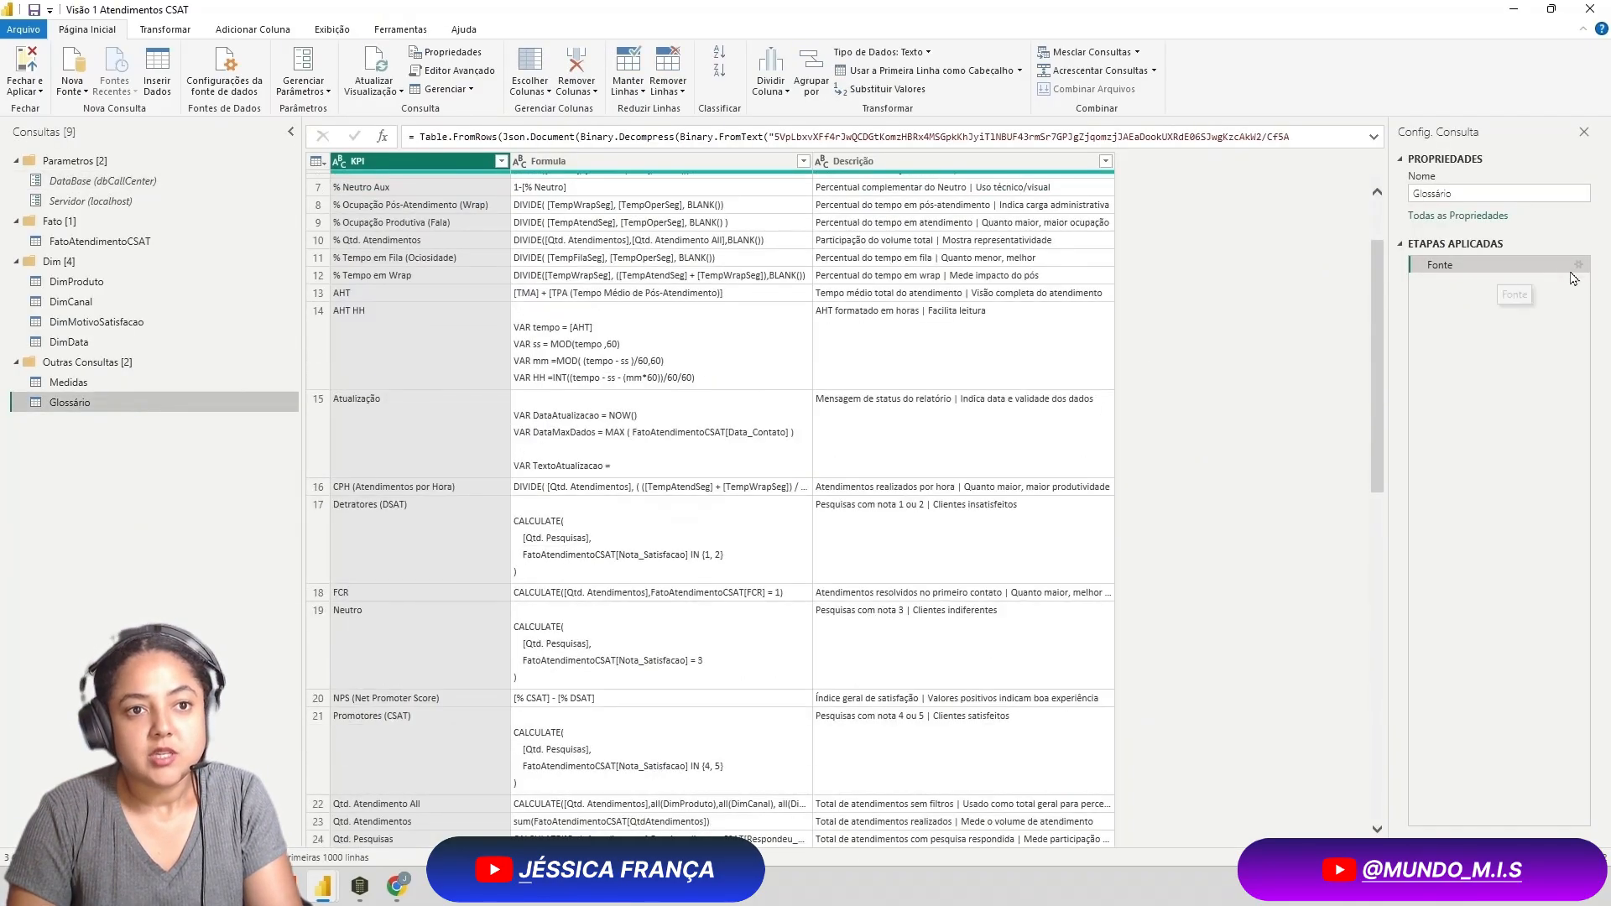
left_click(1579, 265)
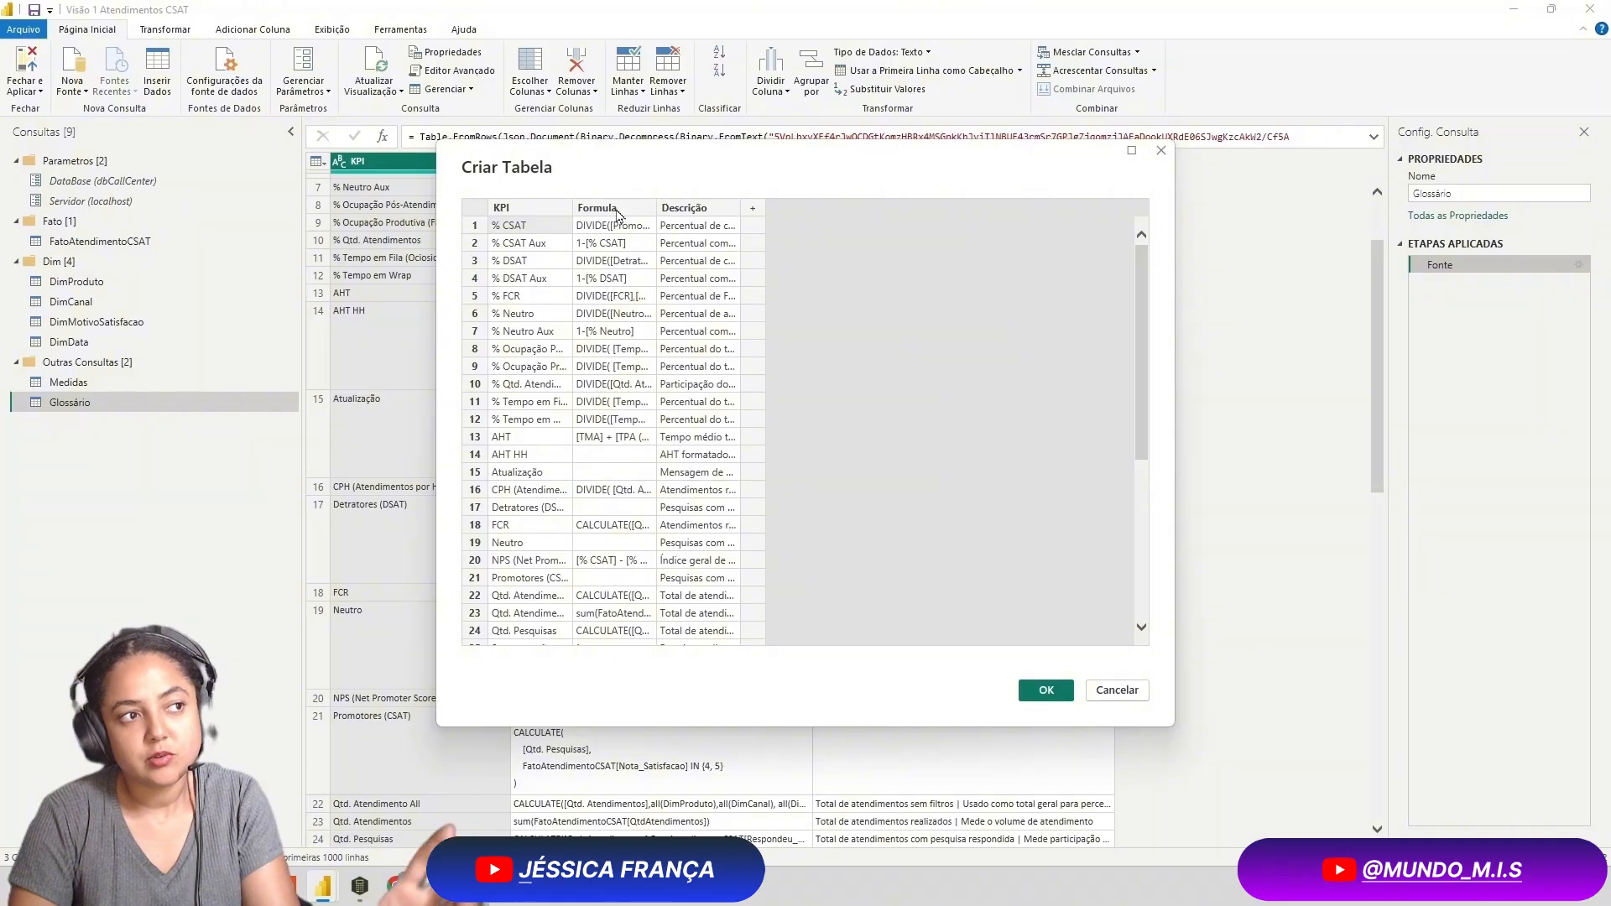
left_click(1047, 690)
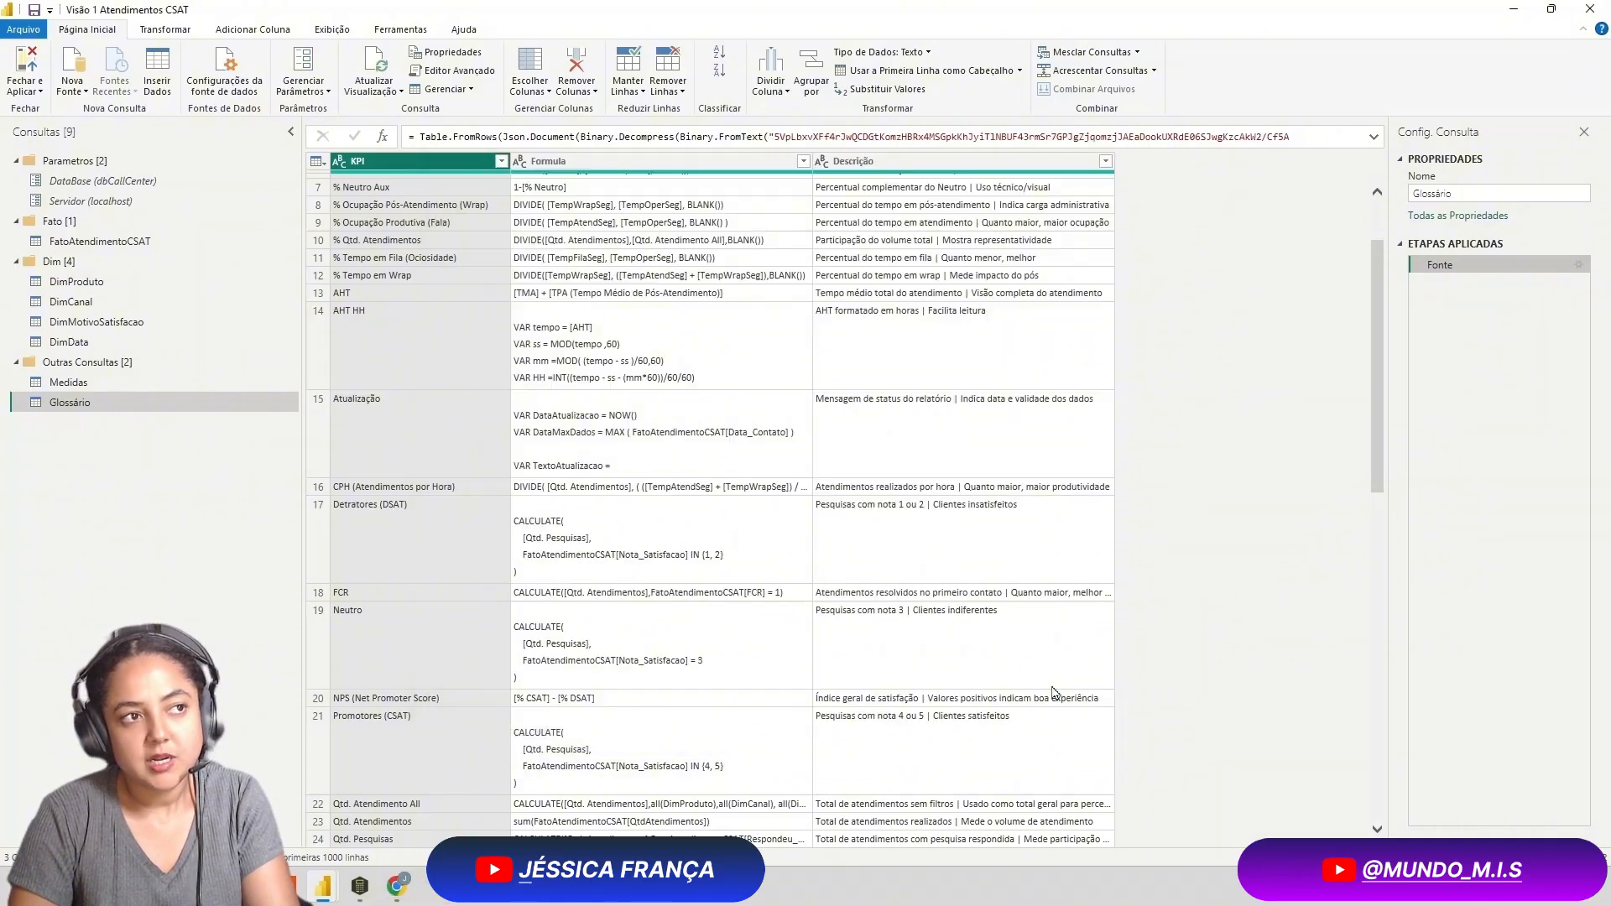
scroll(1088, 534, "down", 8)
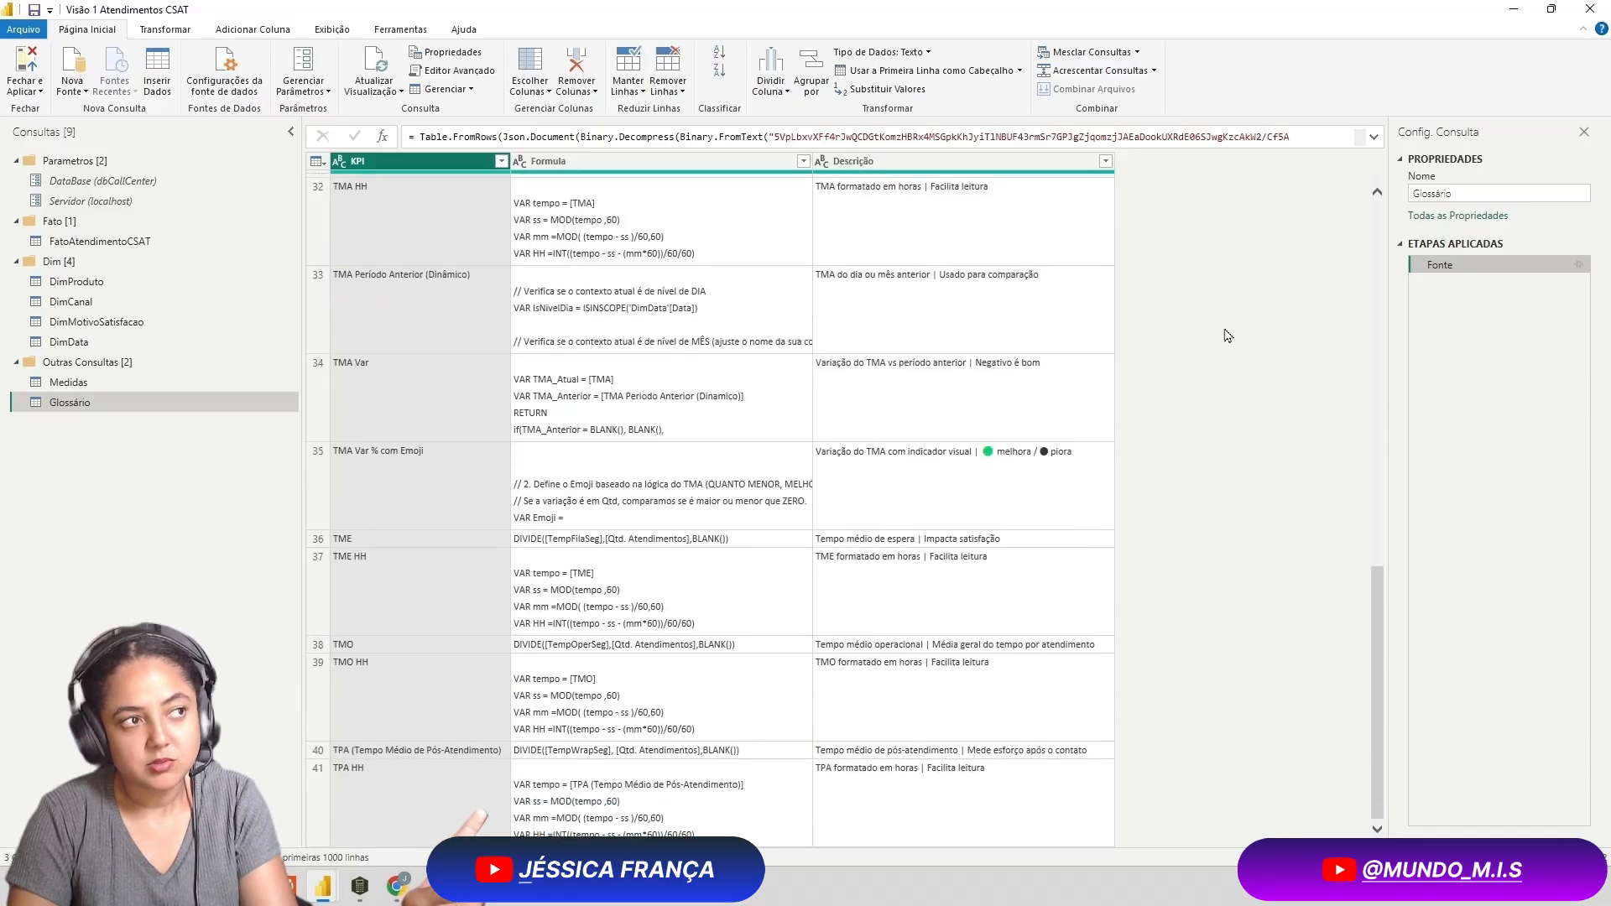
left_click(26, 74)
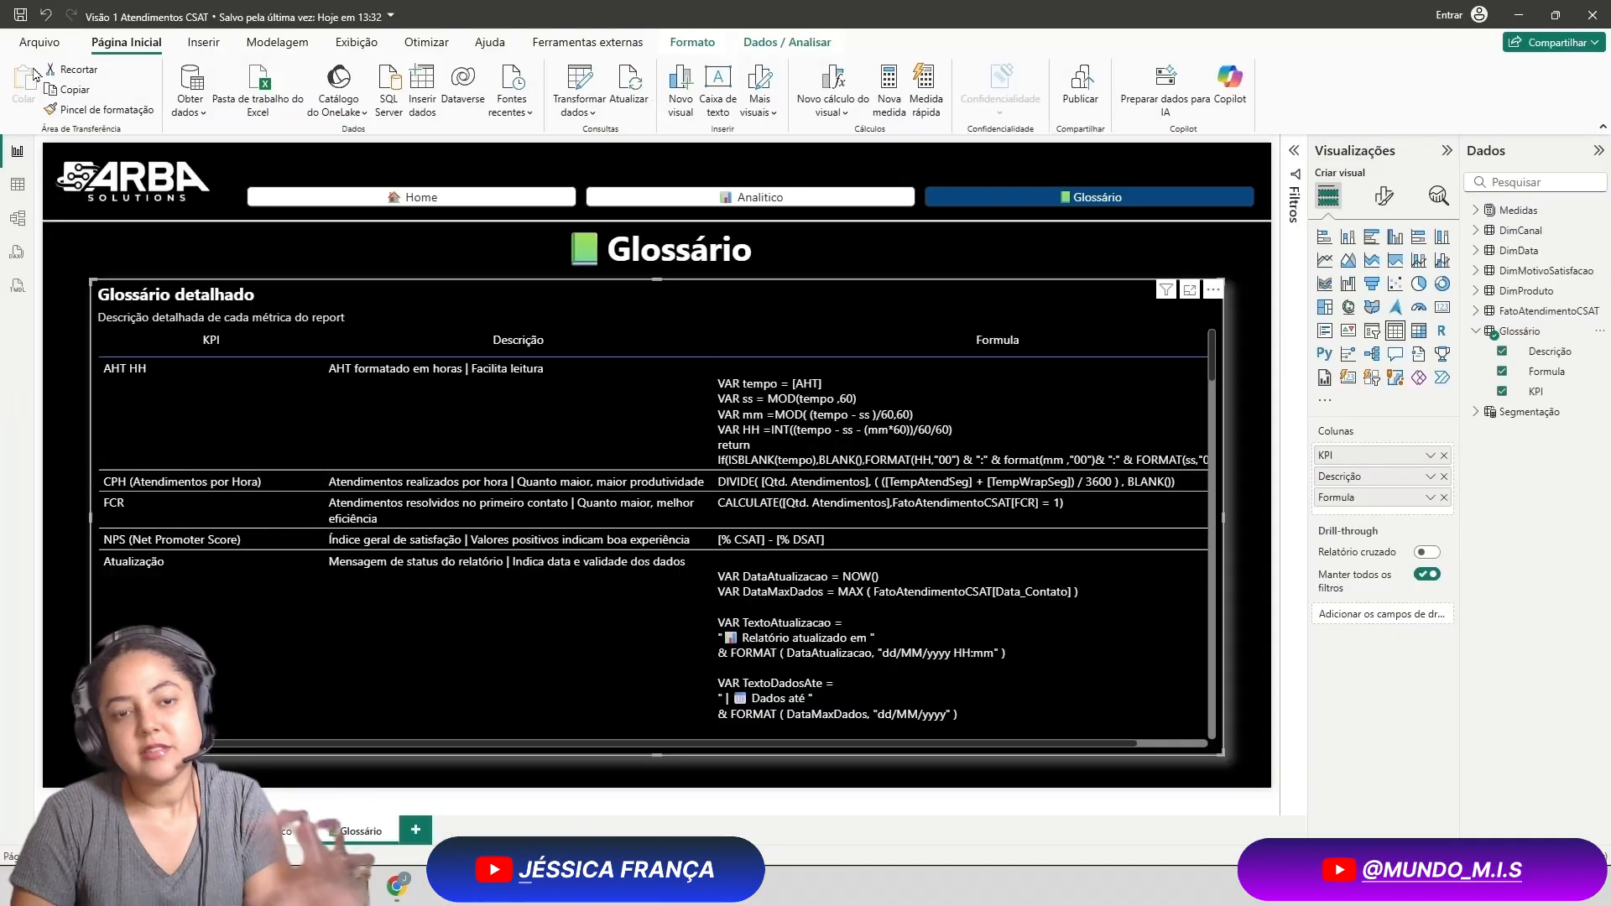
In the model diagram, group the unrelated tables beside the dimension tables, with Medidas below Segmentação and Glossário next to Segmentação
left_click(17, 219)
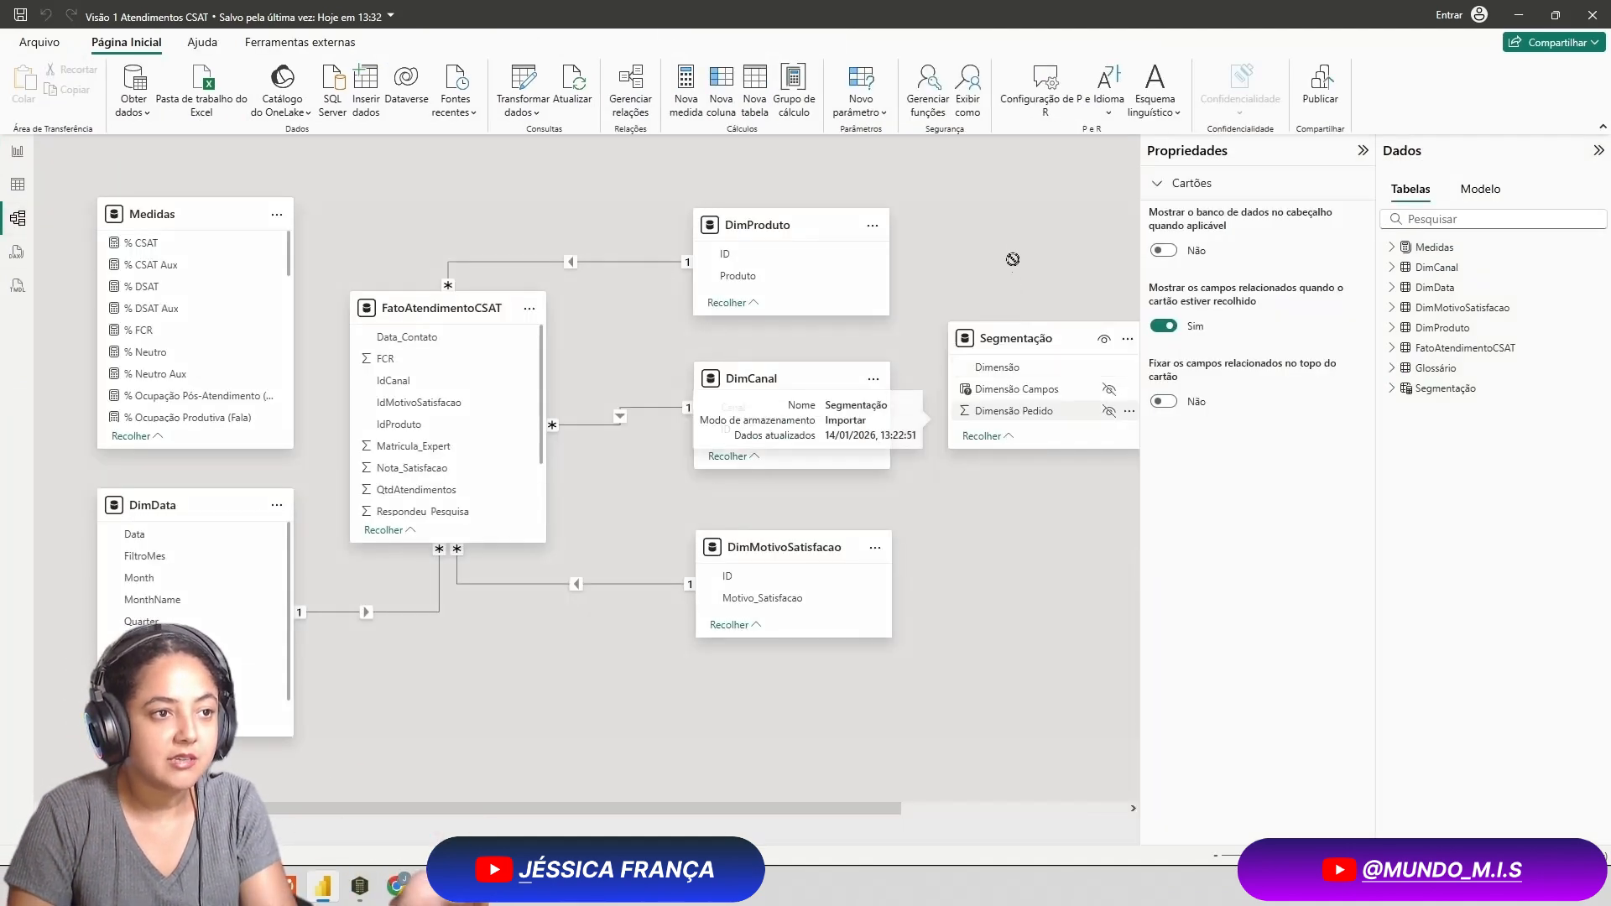
left_click_drag(1017, 323, 999, 199)
mouse_move(786, 807)
left_mouse_down()
mouse_move(1052, 809)
mouse_move(772, 805)
left_mouse_up()
left_click_drag(164, 215, 996, 358)
left_click_drag(709, 811, 964, 811)
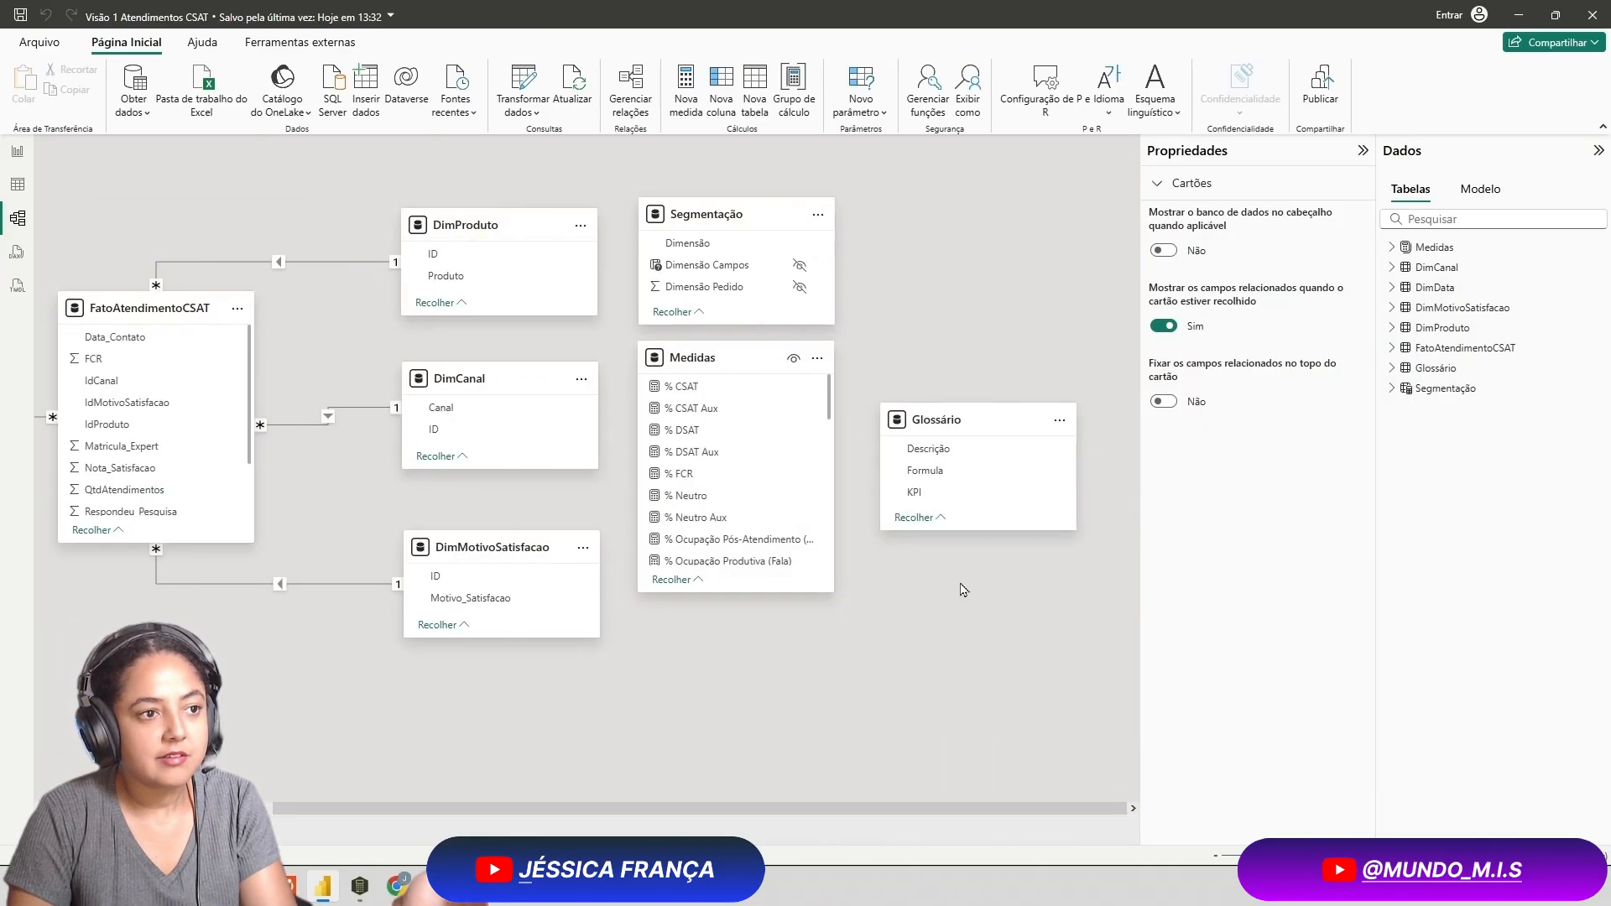
left_click_drag(934, 423, 1195, 219)
left_click_drag(888, 810, 1165, 812)
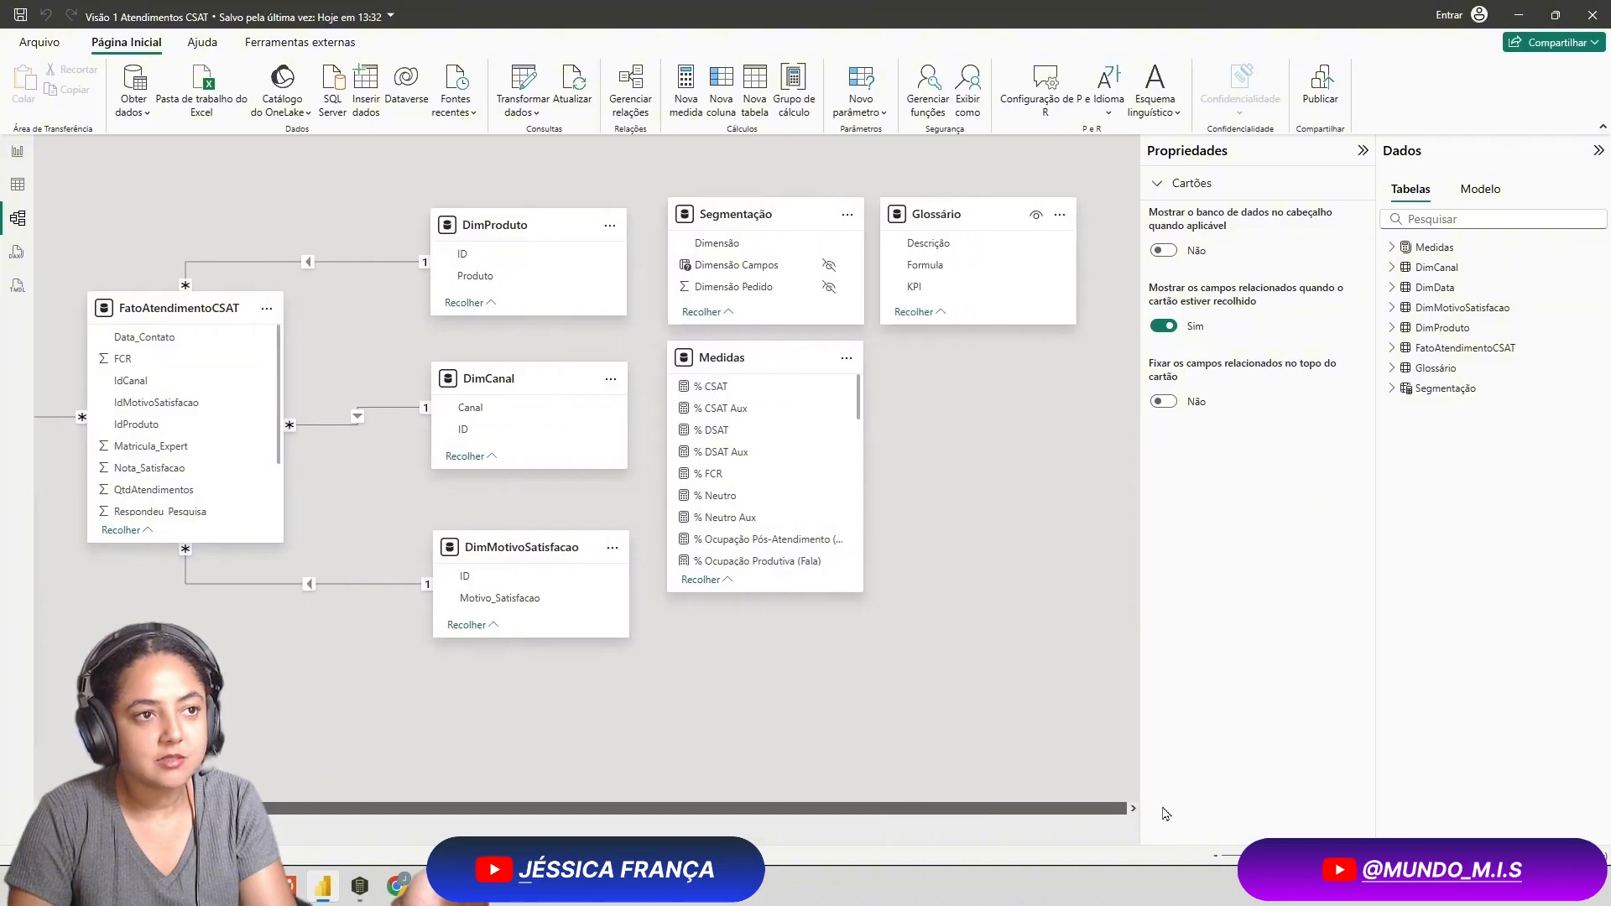
Collapse the Medidas, Segmentação and Glossário cards and stack them in one column in the model, ending back in the report view
left_click(707, 580)
left_click(724, 312)
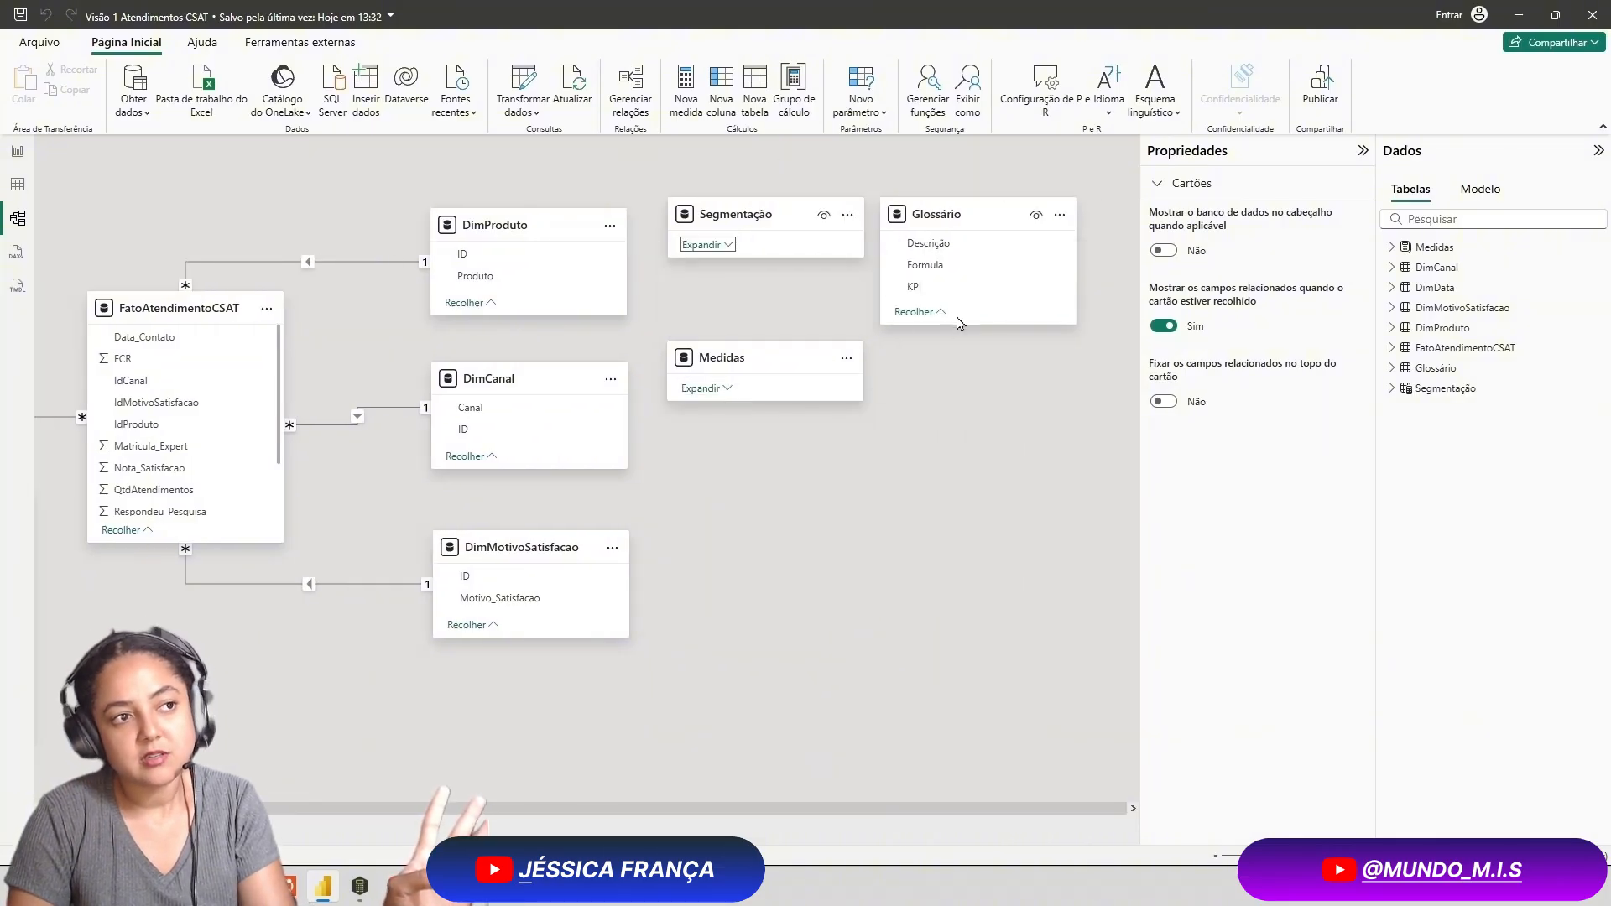
left_click(932, 313)
left_click_drag(788, 363, 782, 294)
left_click_drag(924, 216, 974, 359)
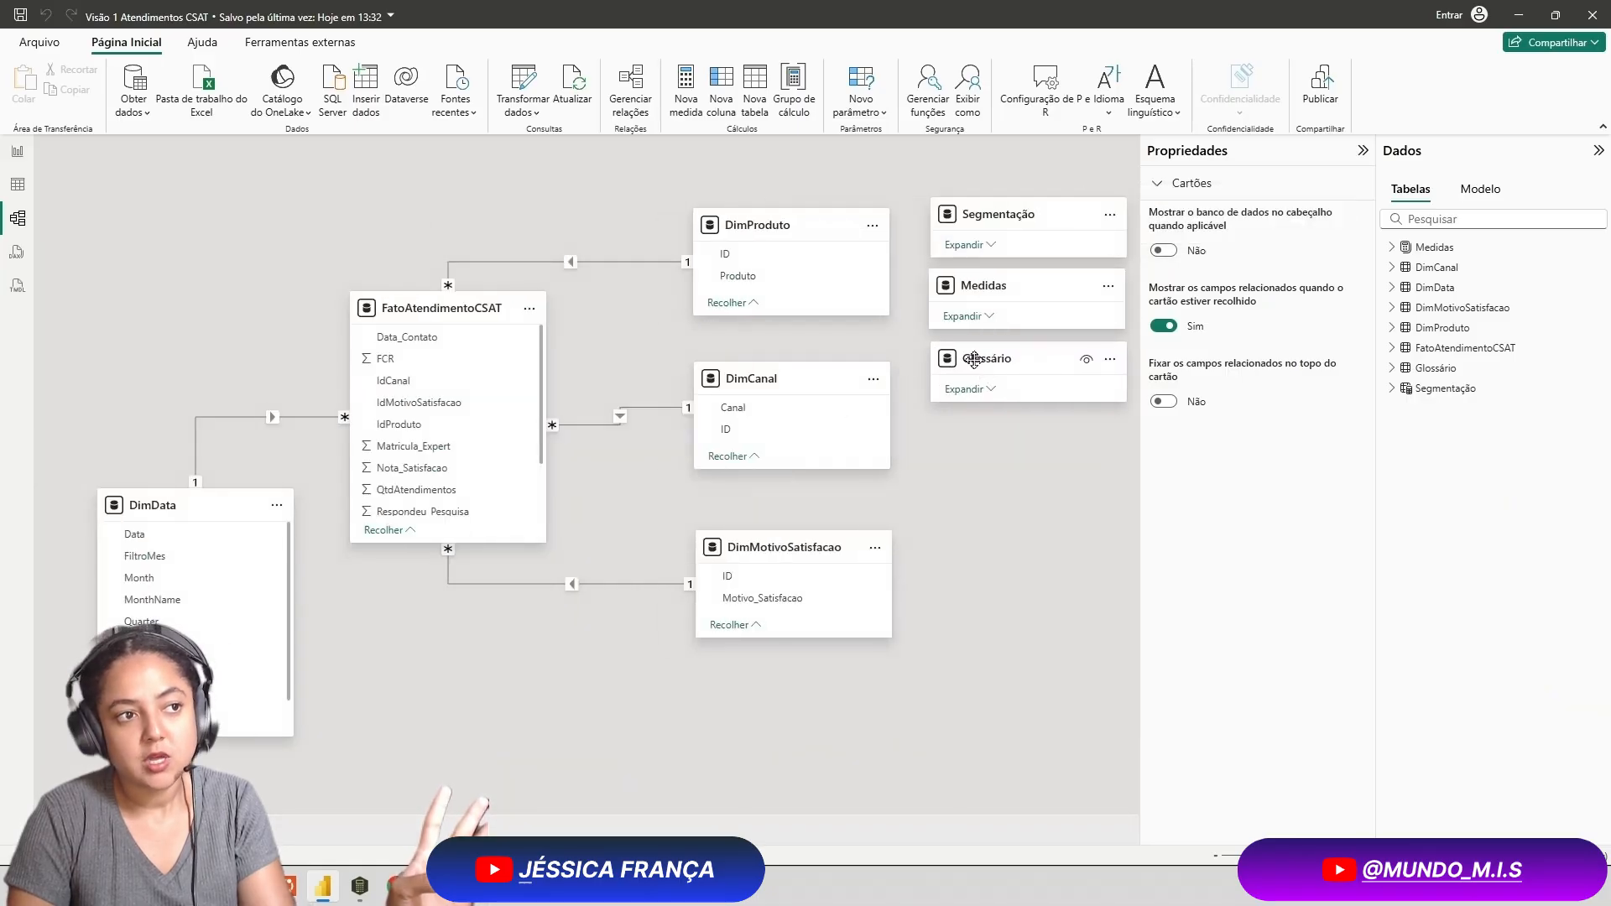
left_click(16, 151)
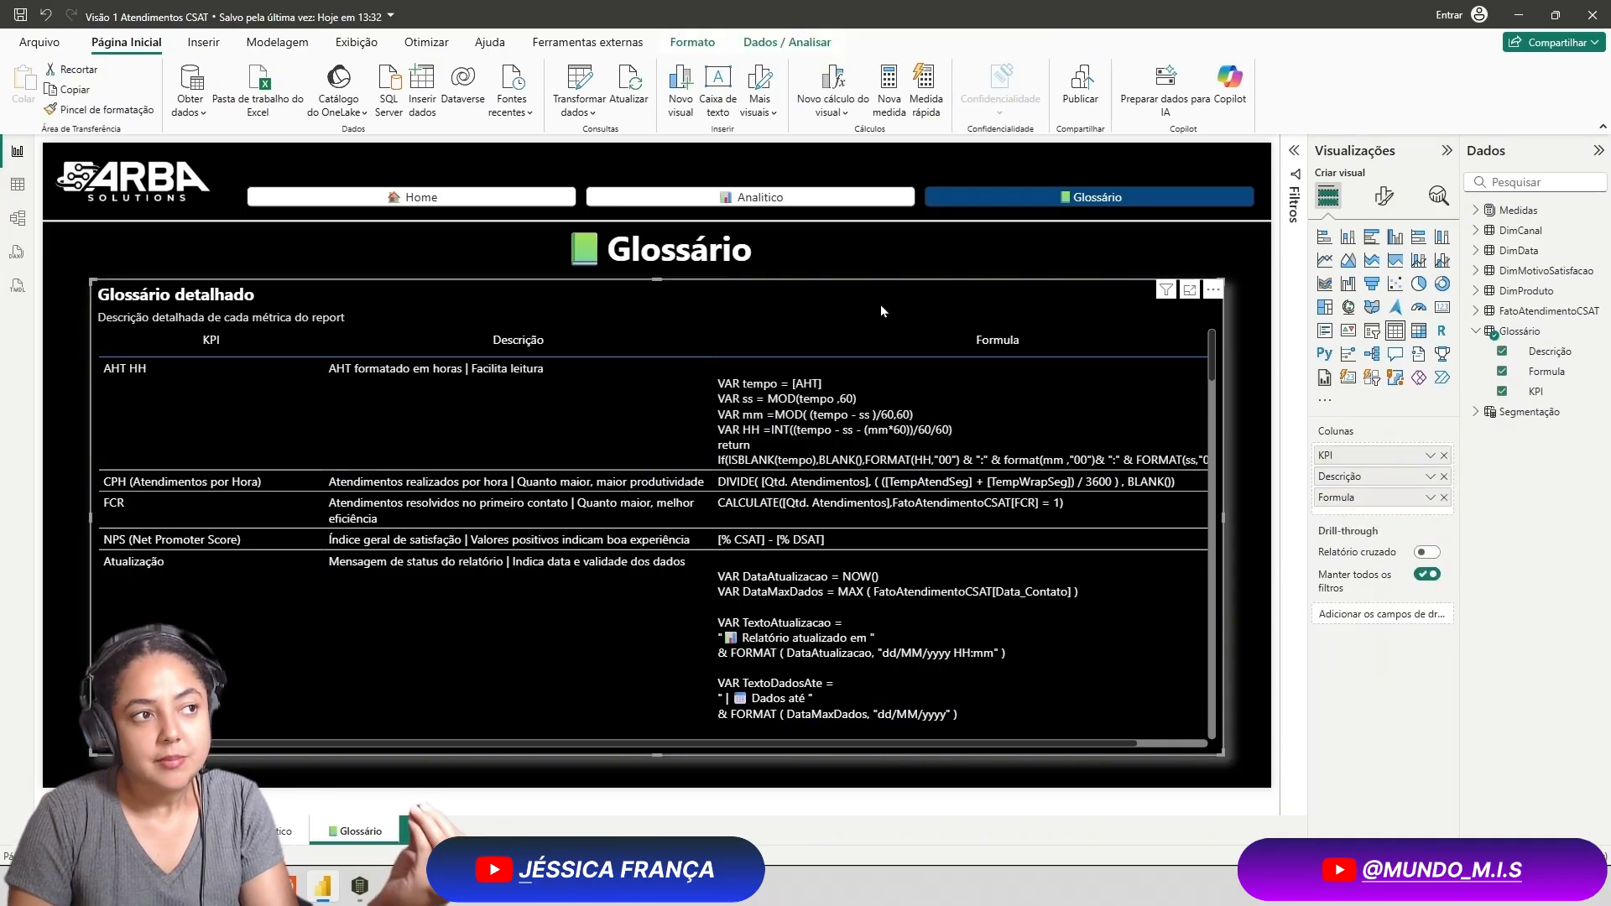
left_click(999, 254)
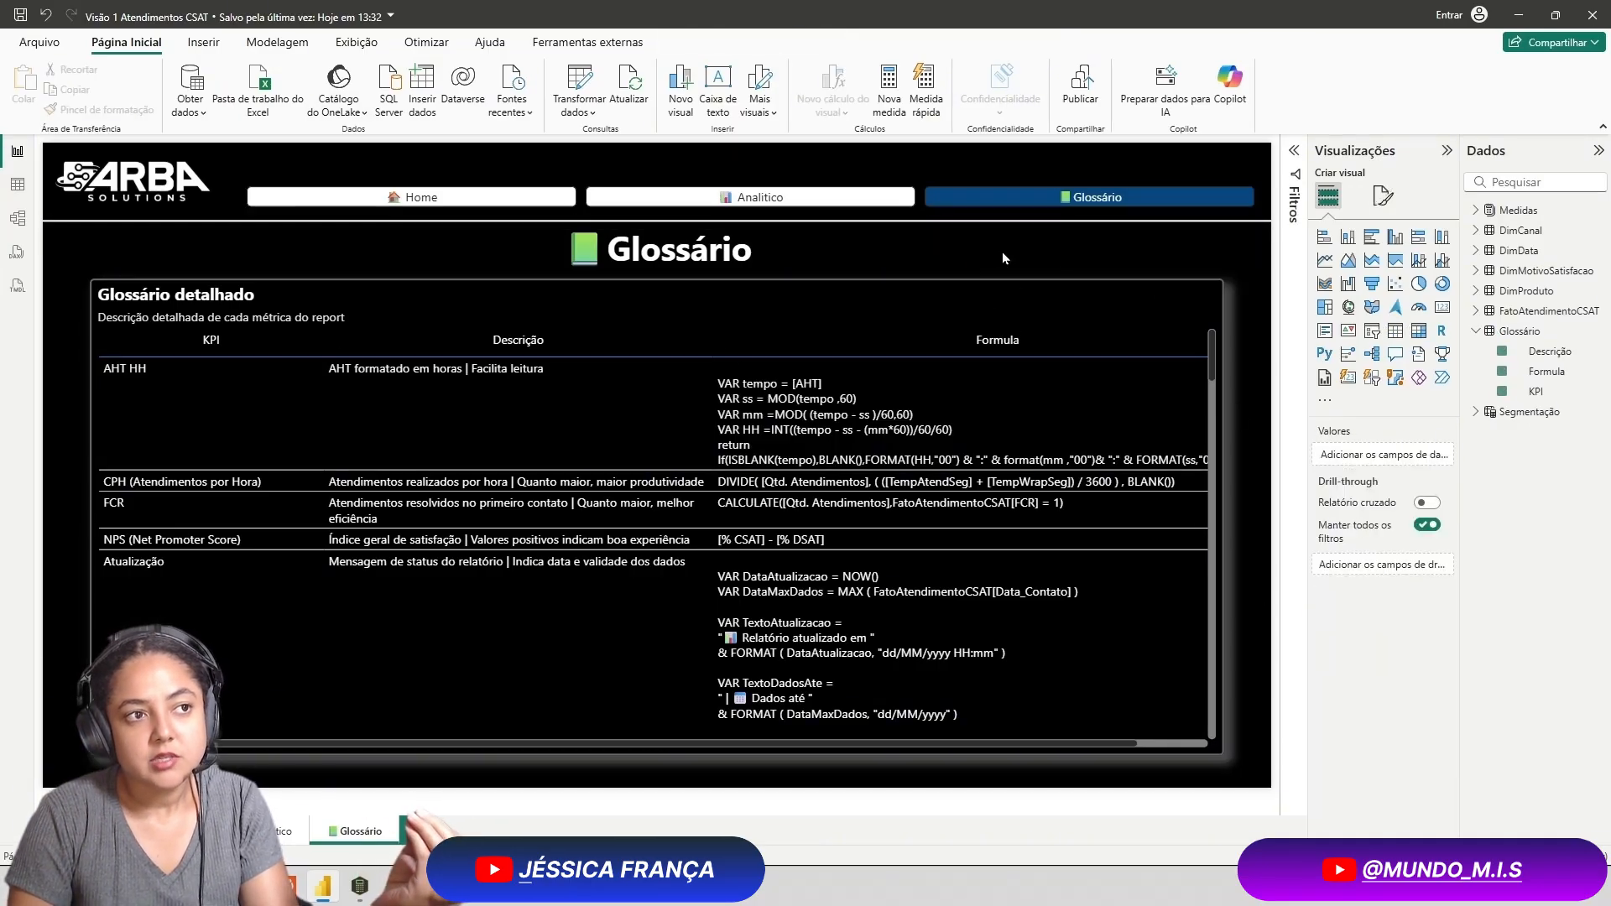
left_click(1395, 333)
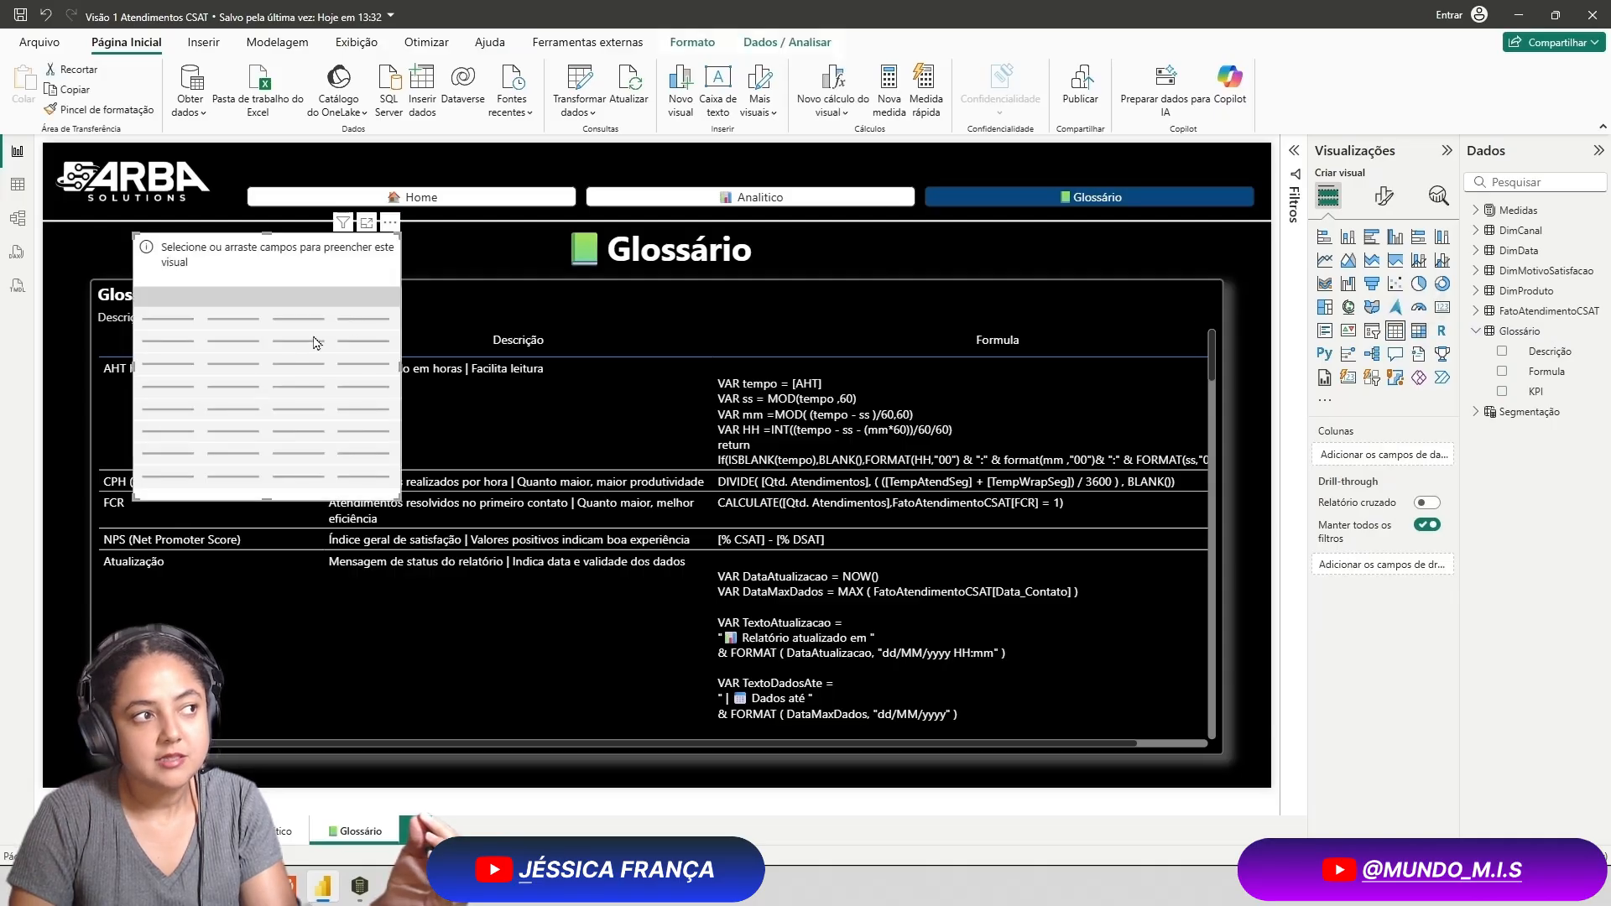
left_click_drag(280, 331, 267, 383)
key("Delete")
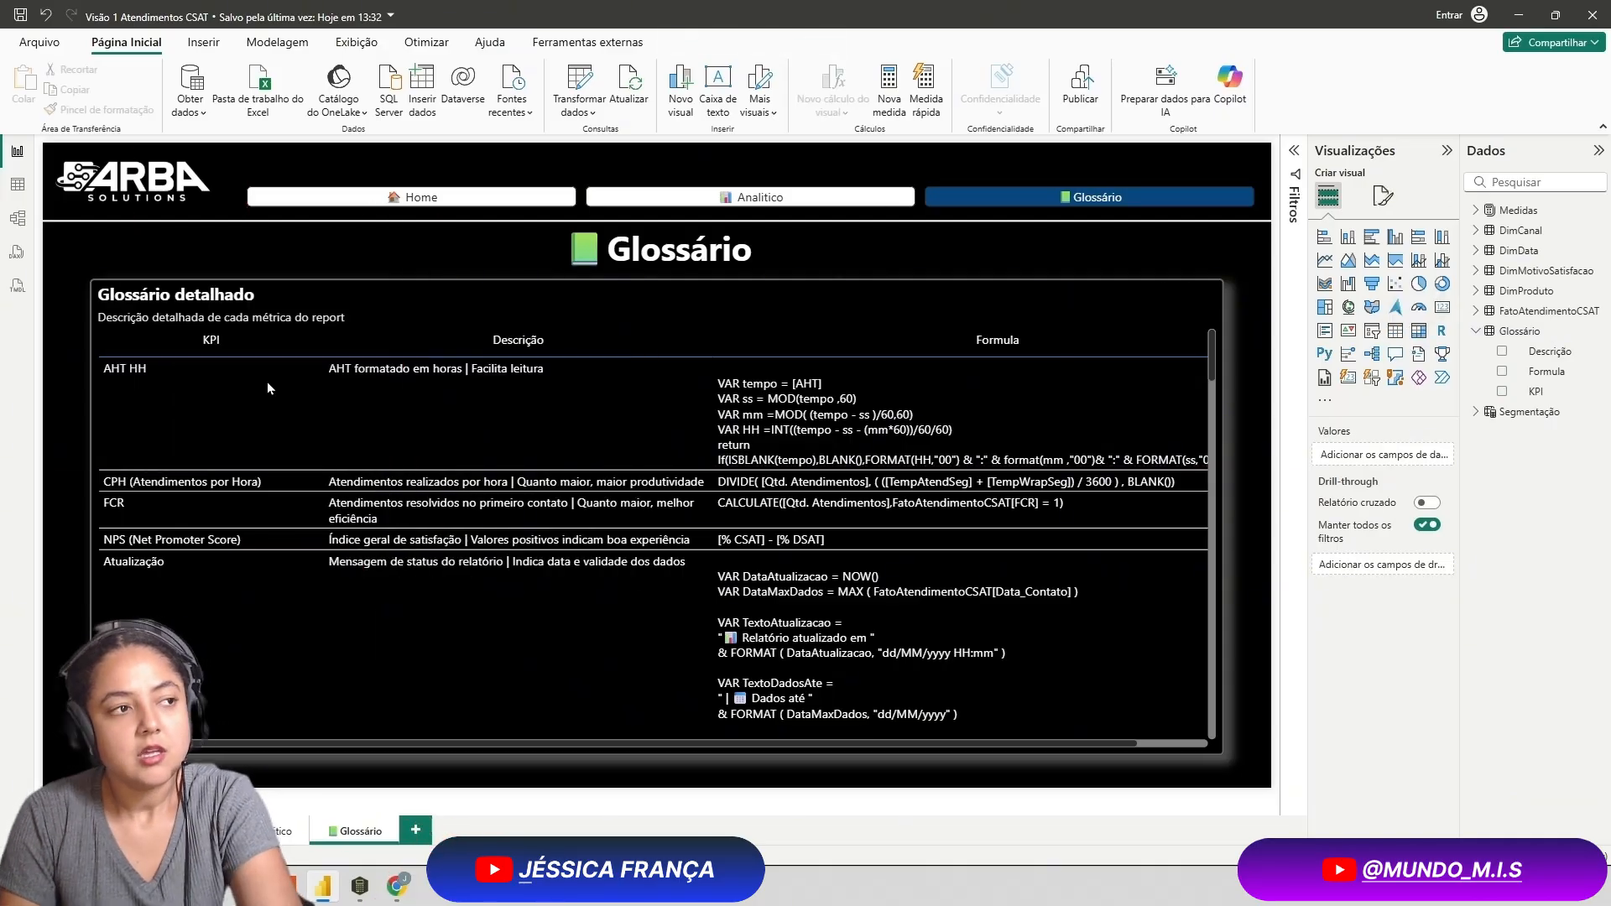
Examine the KPI, Descrição and Formula columns of the Glossário detalhado table down to the TMA and TME entries
left_click(897, 316)
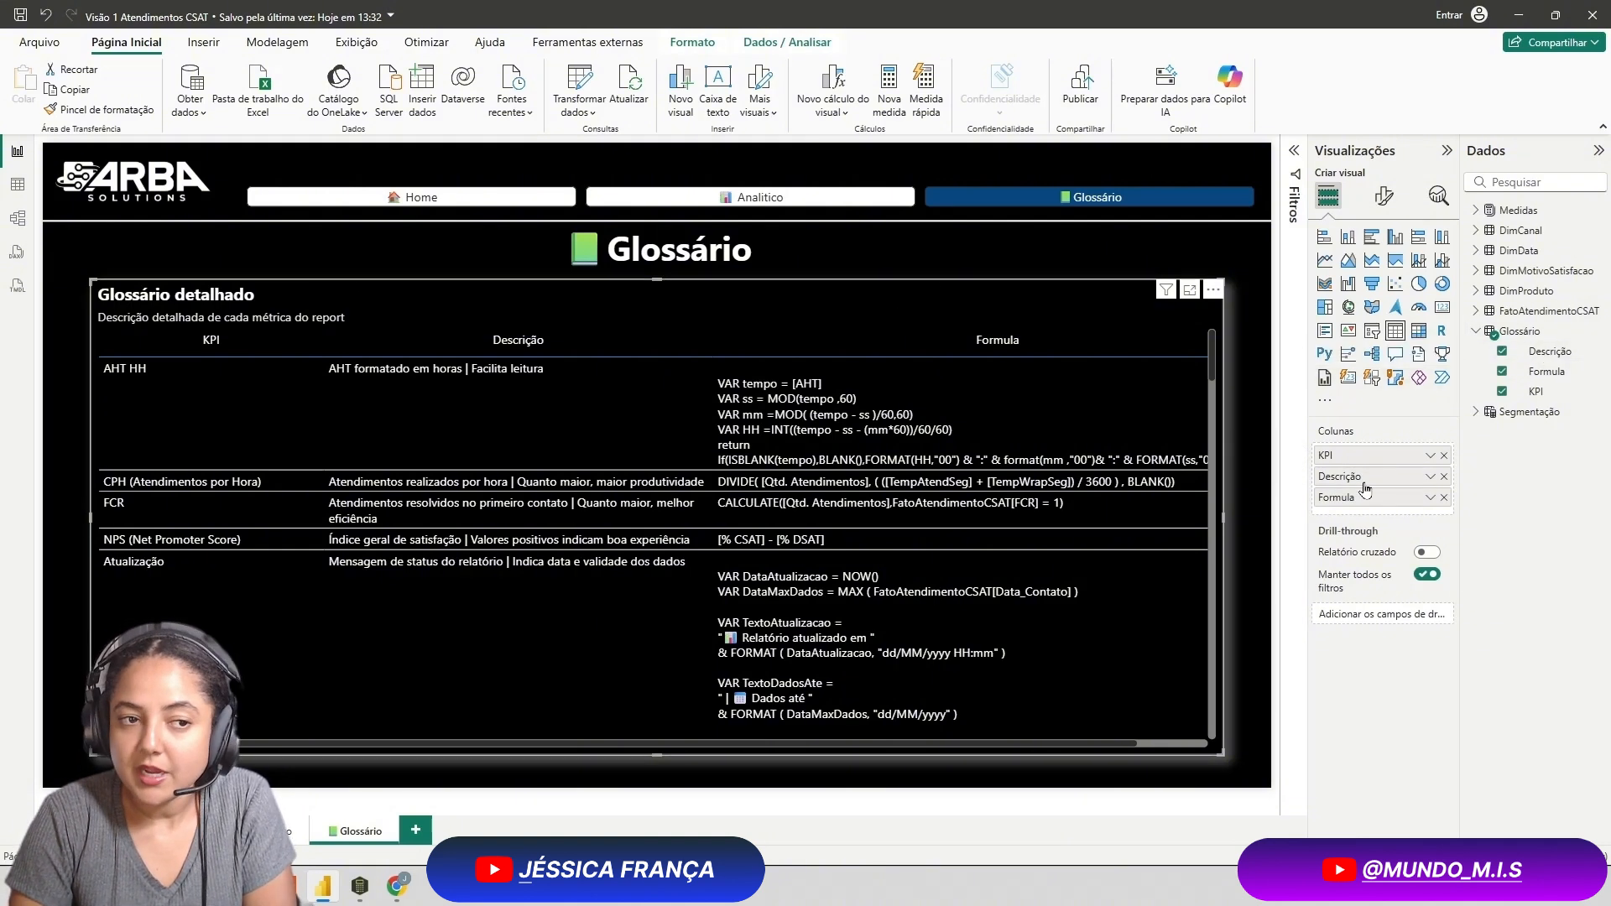
scroll(1021, 627, "down", 3)
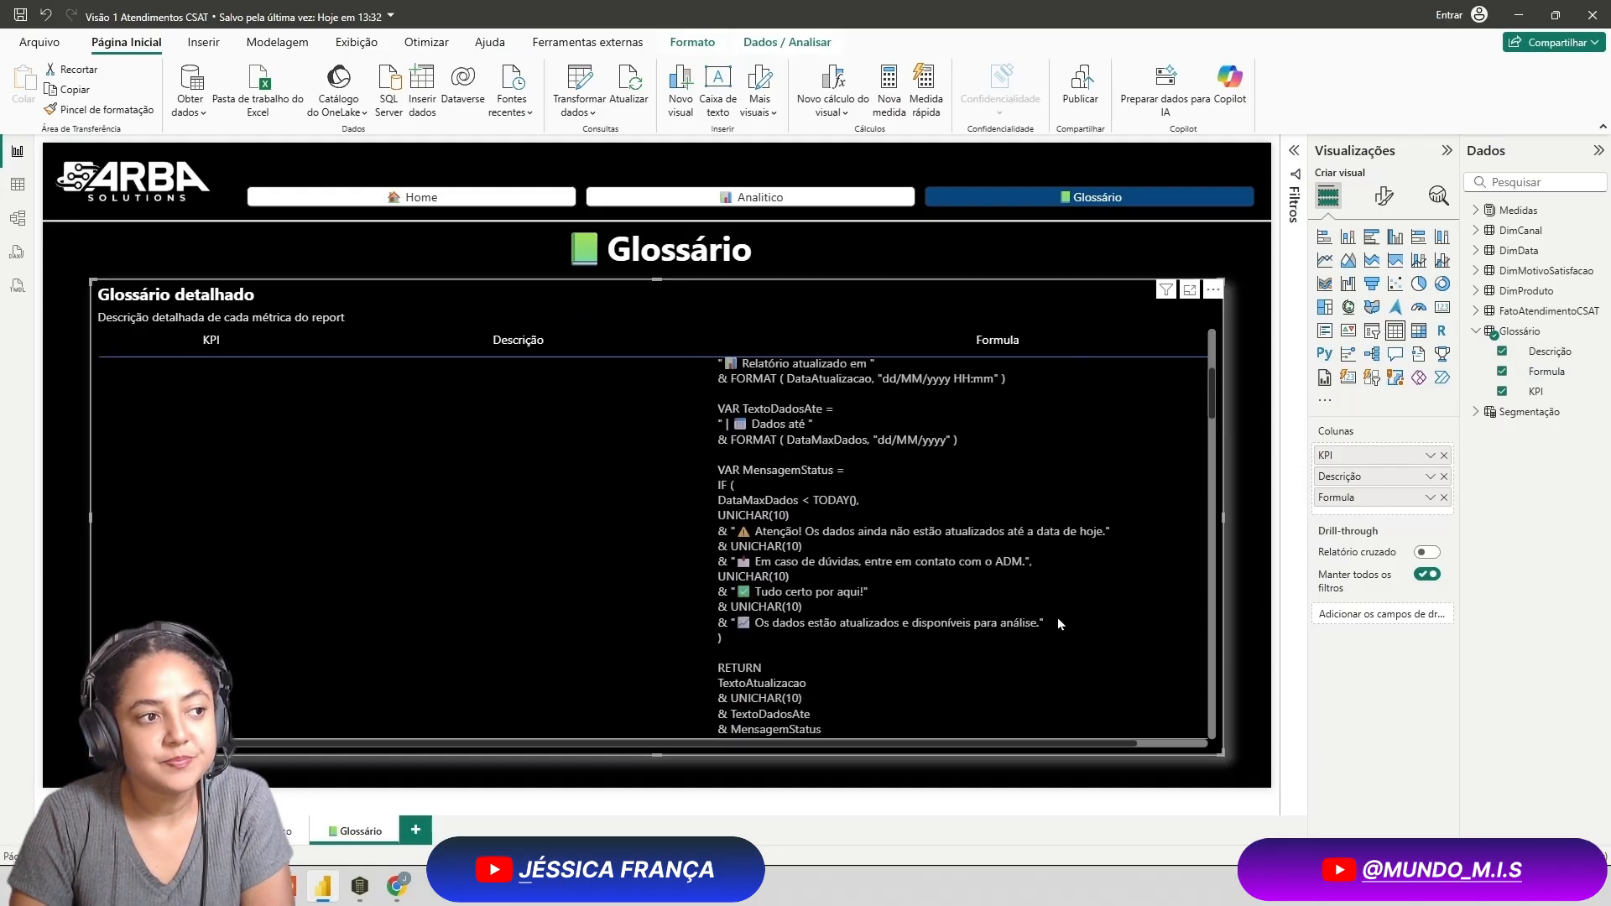
scroll(1059, 623, "down", 10)
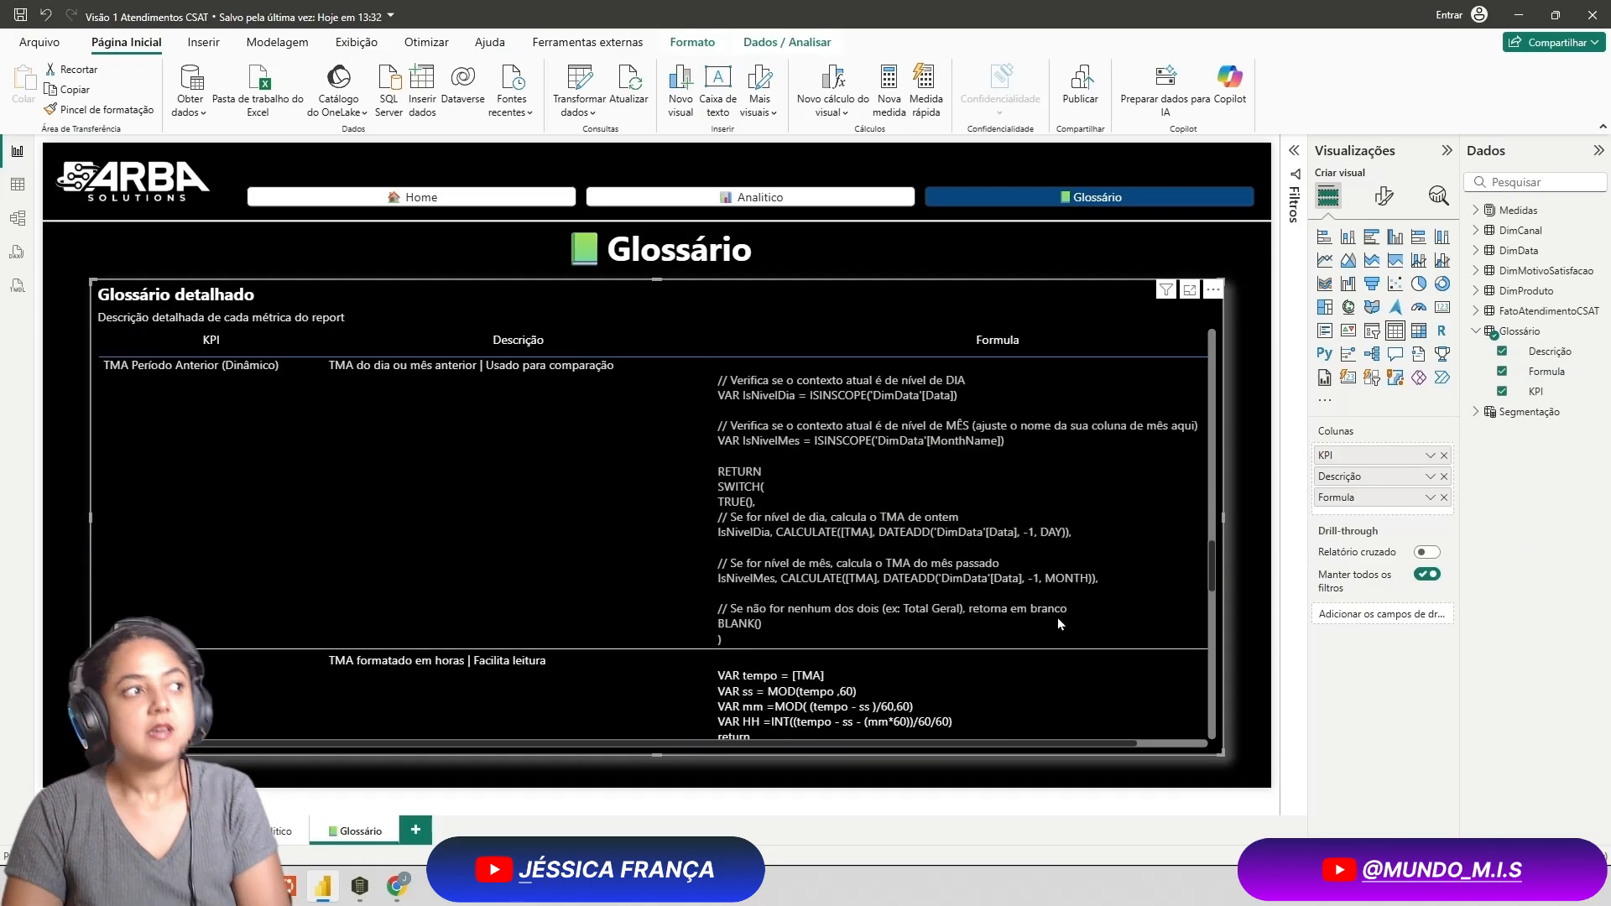
scroll(1058, 624, "down", 2)
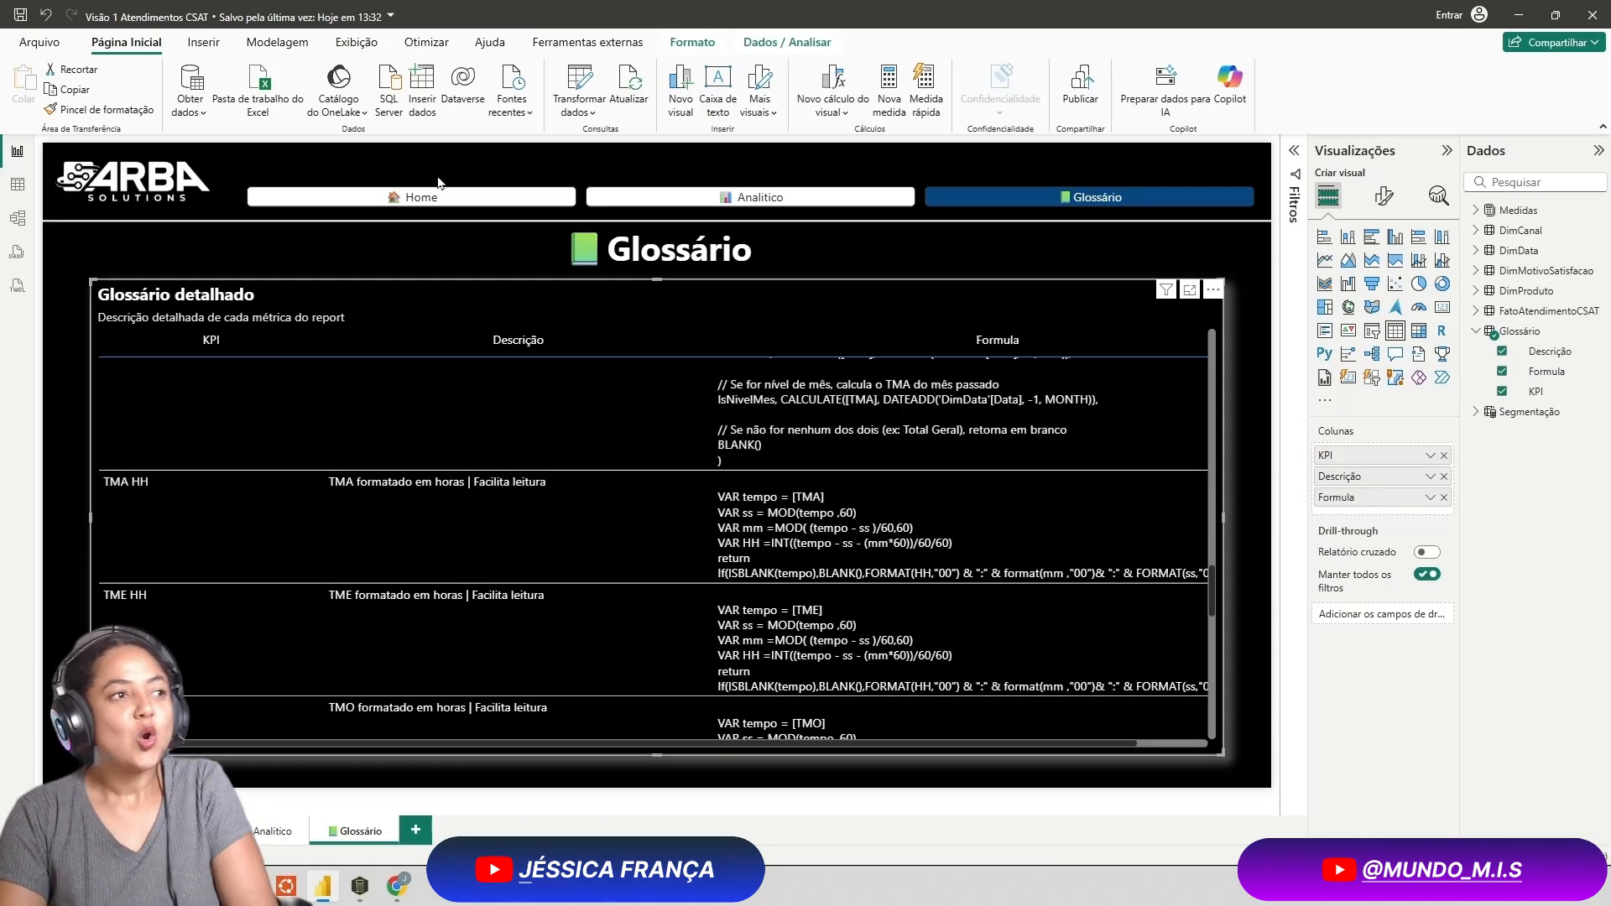
Check the Analítico page, go to the Glossário page with its navigation button and look through the glossary table
left_click(274, 834)
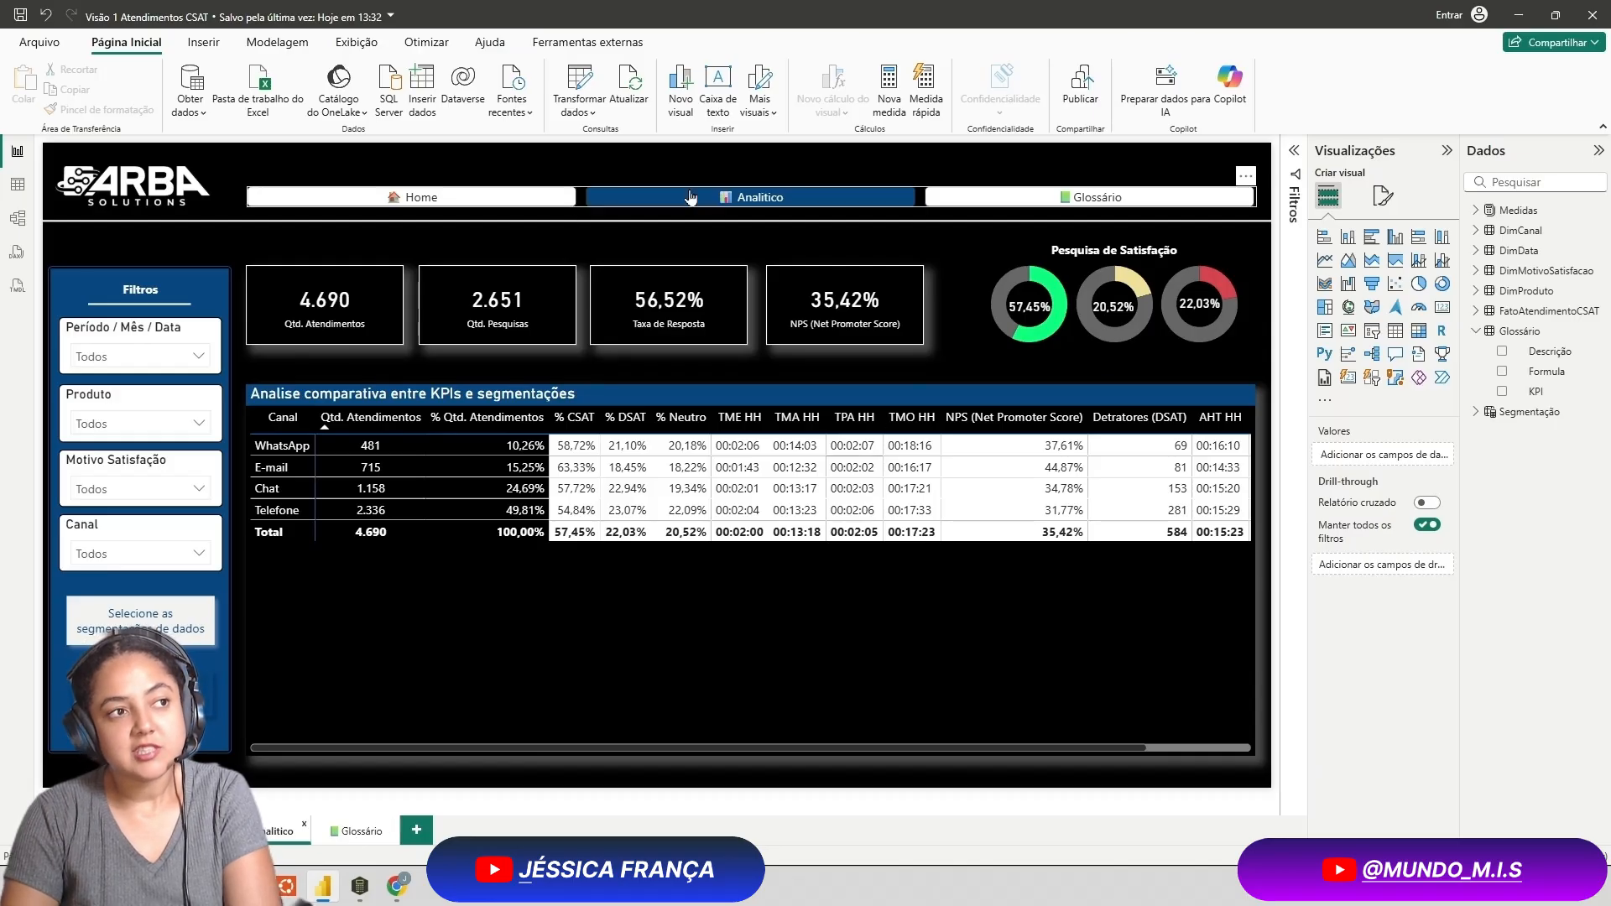
left_click(1023, 207)
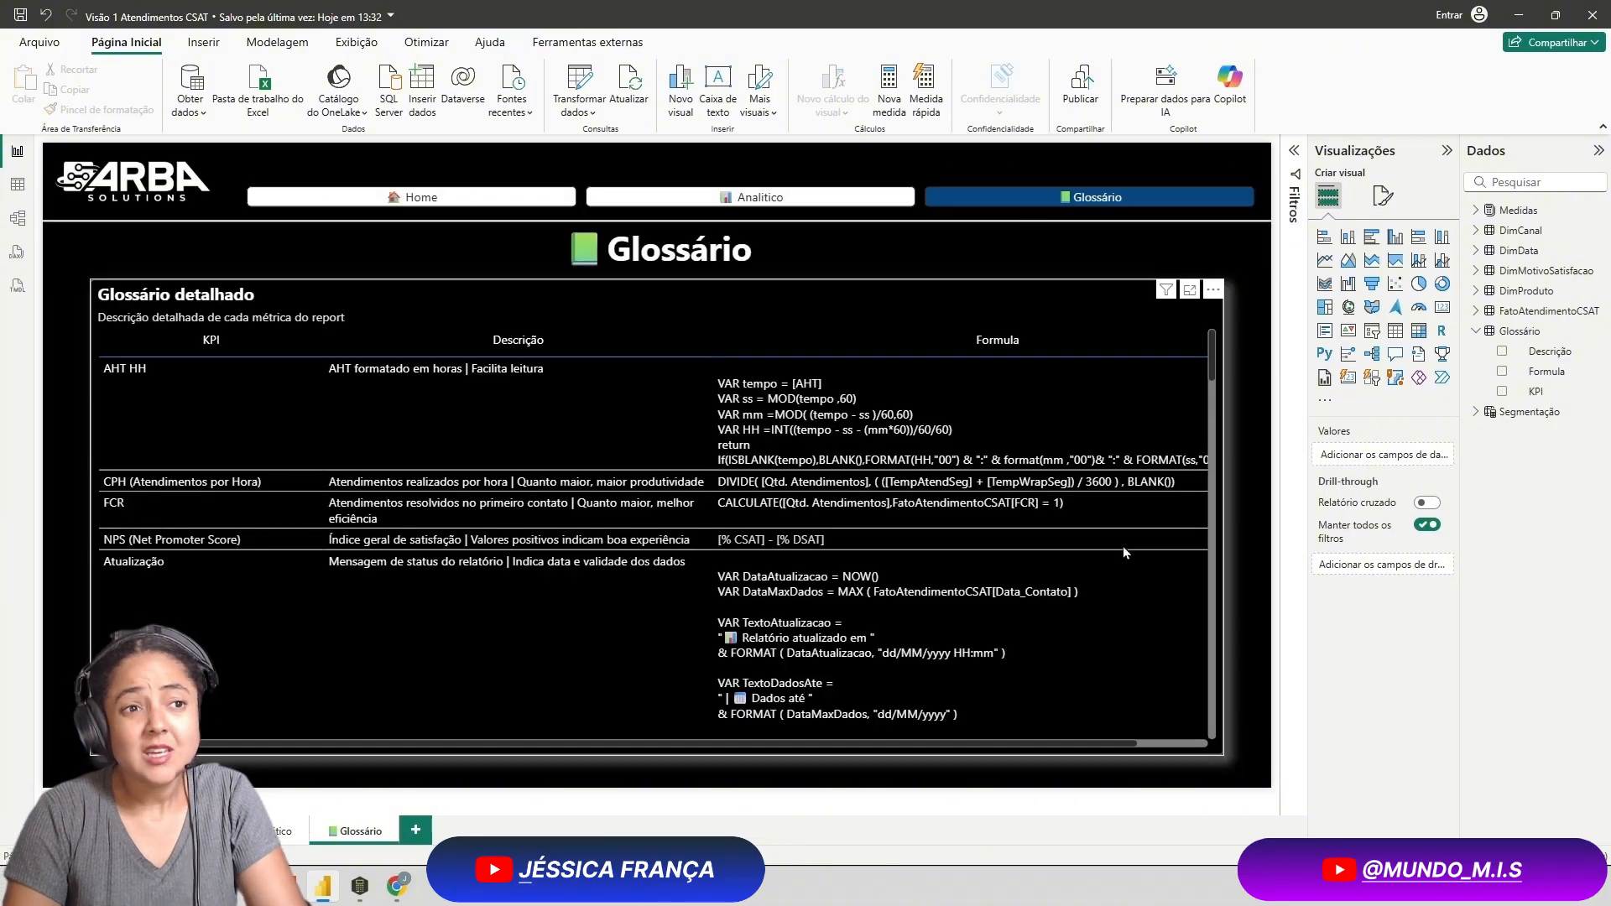
scroll(1123, 546, "down", 5)
scroll(1151, 663, "up", 5)
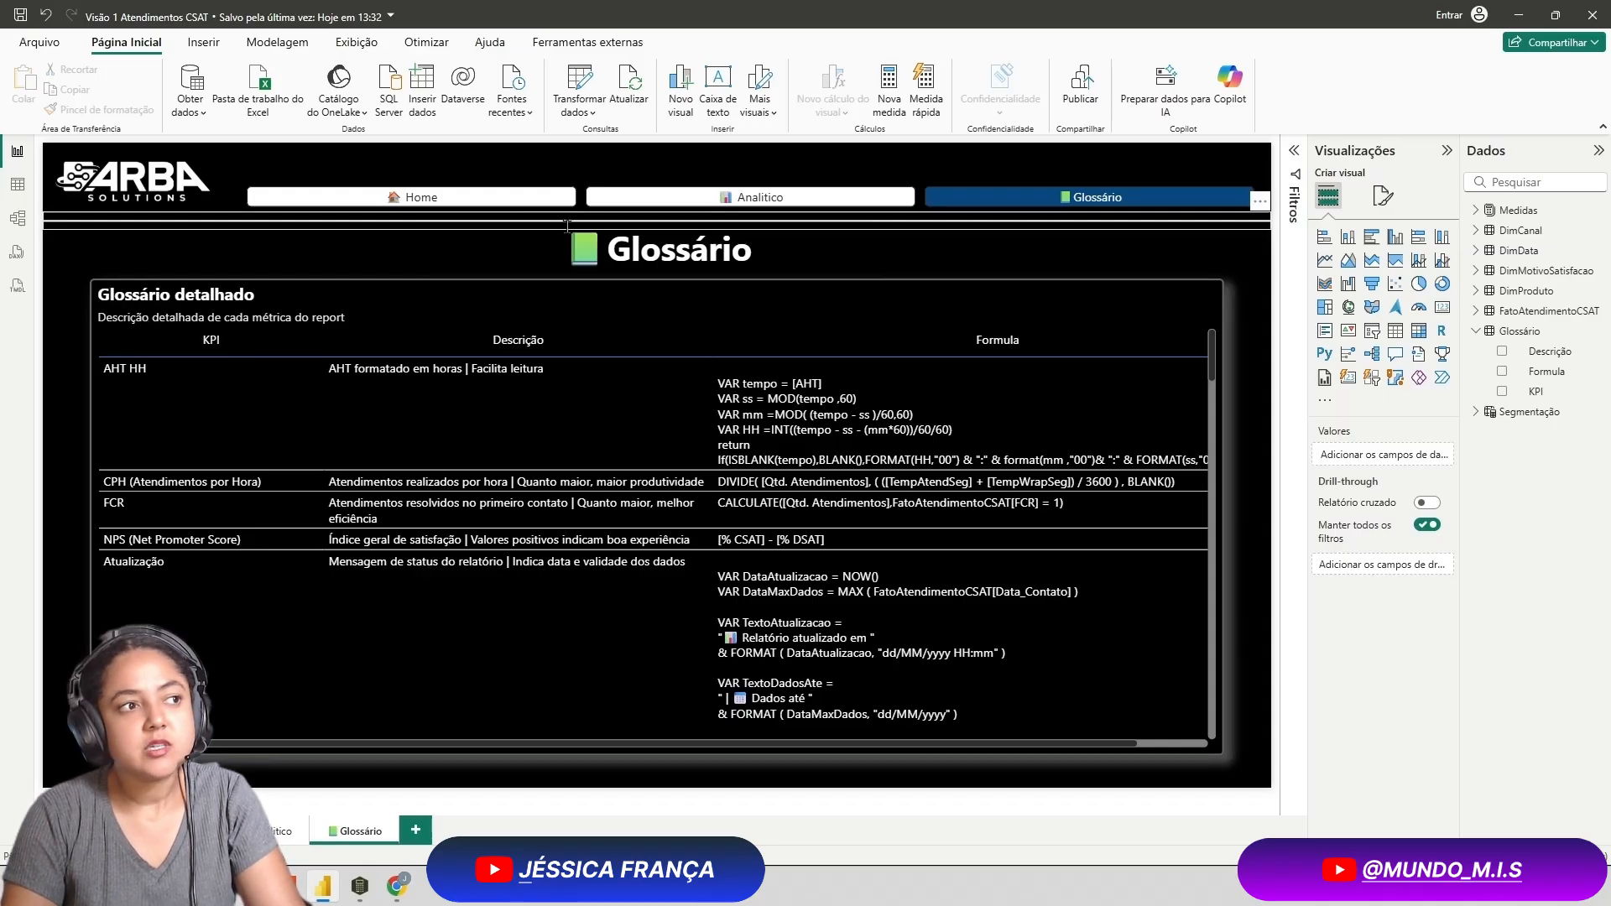
Browse the emoji picker from the Glossário title text box for book and office object emojis, and close it without inserting any
double_click(580, 255)
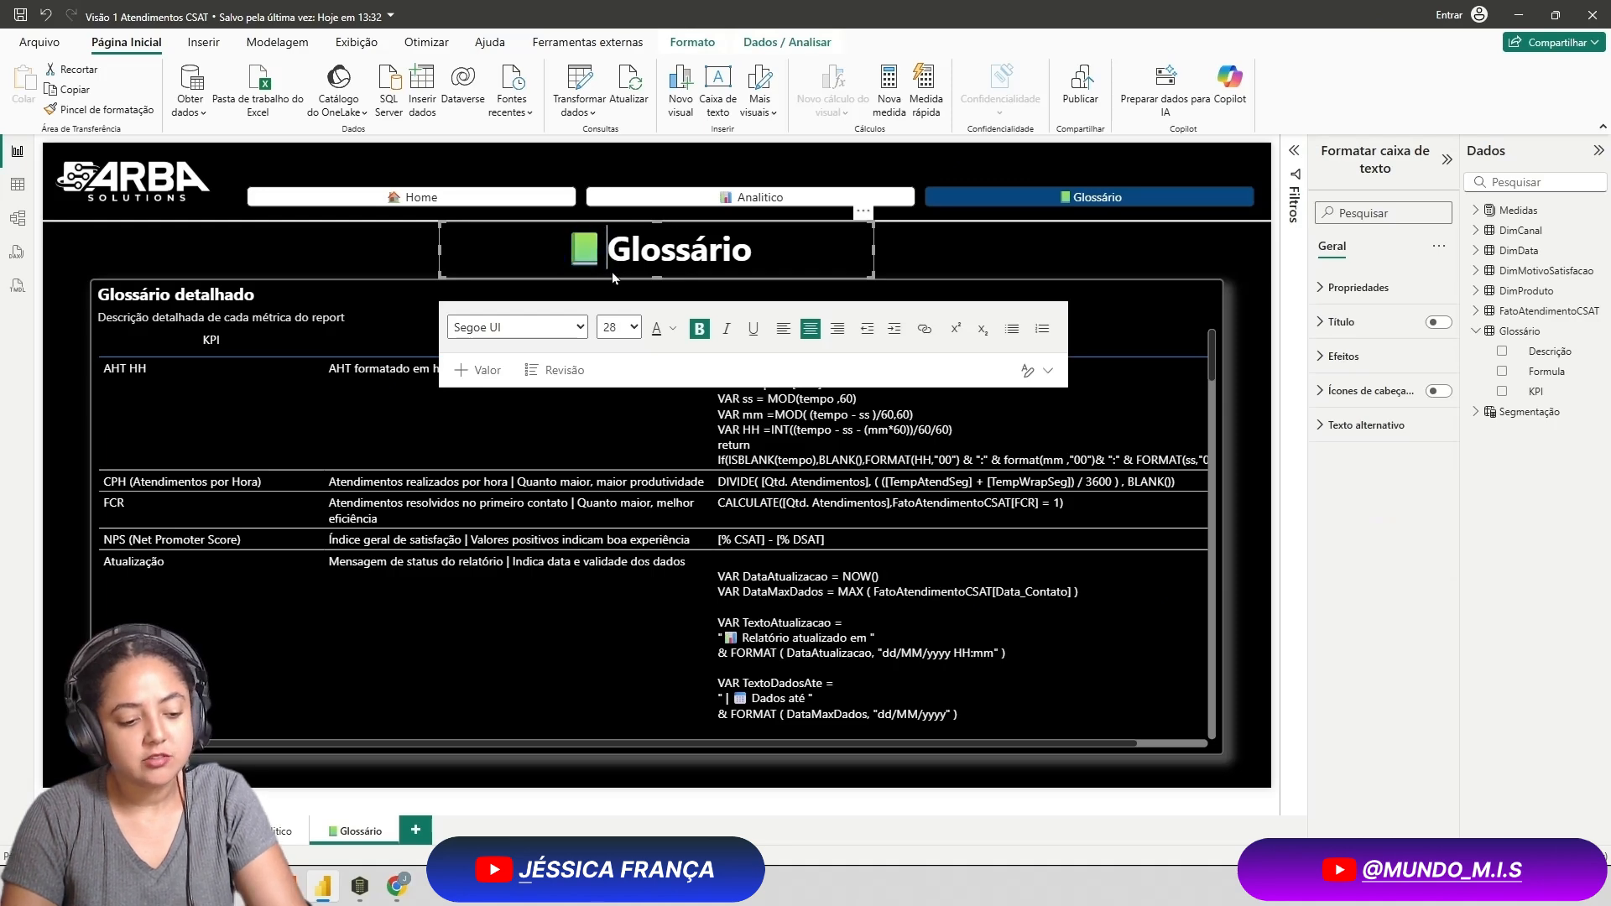
key("super+v")
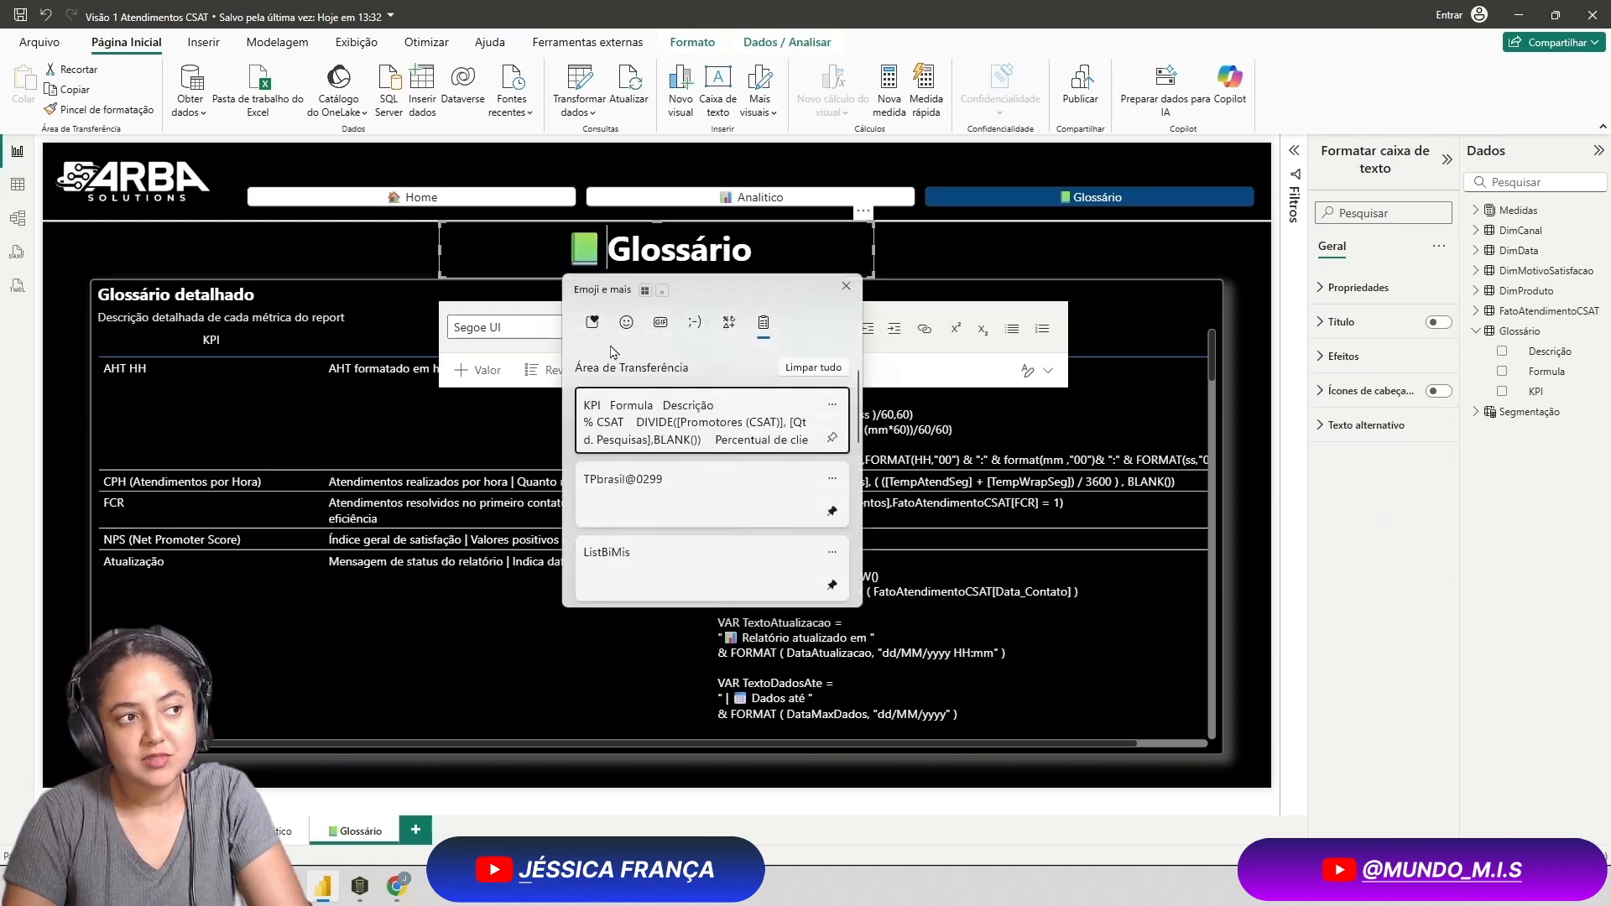
left_click(626, 322)
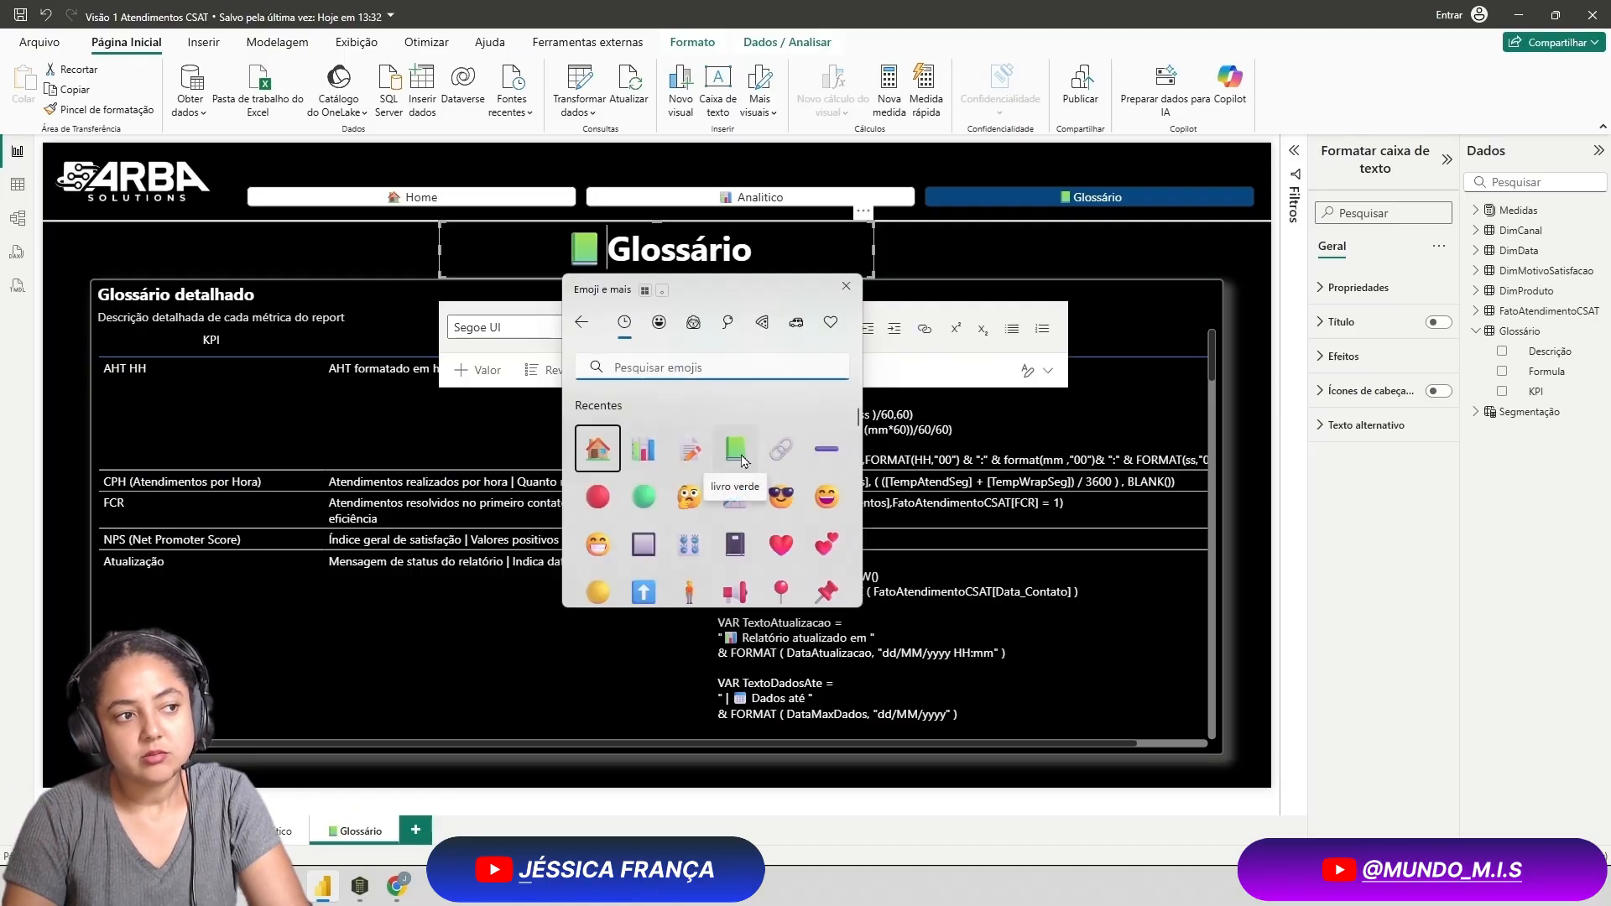
left_click(730, 325)
scroll(813, 524, "down", 3)
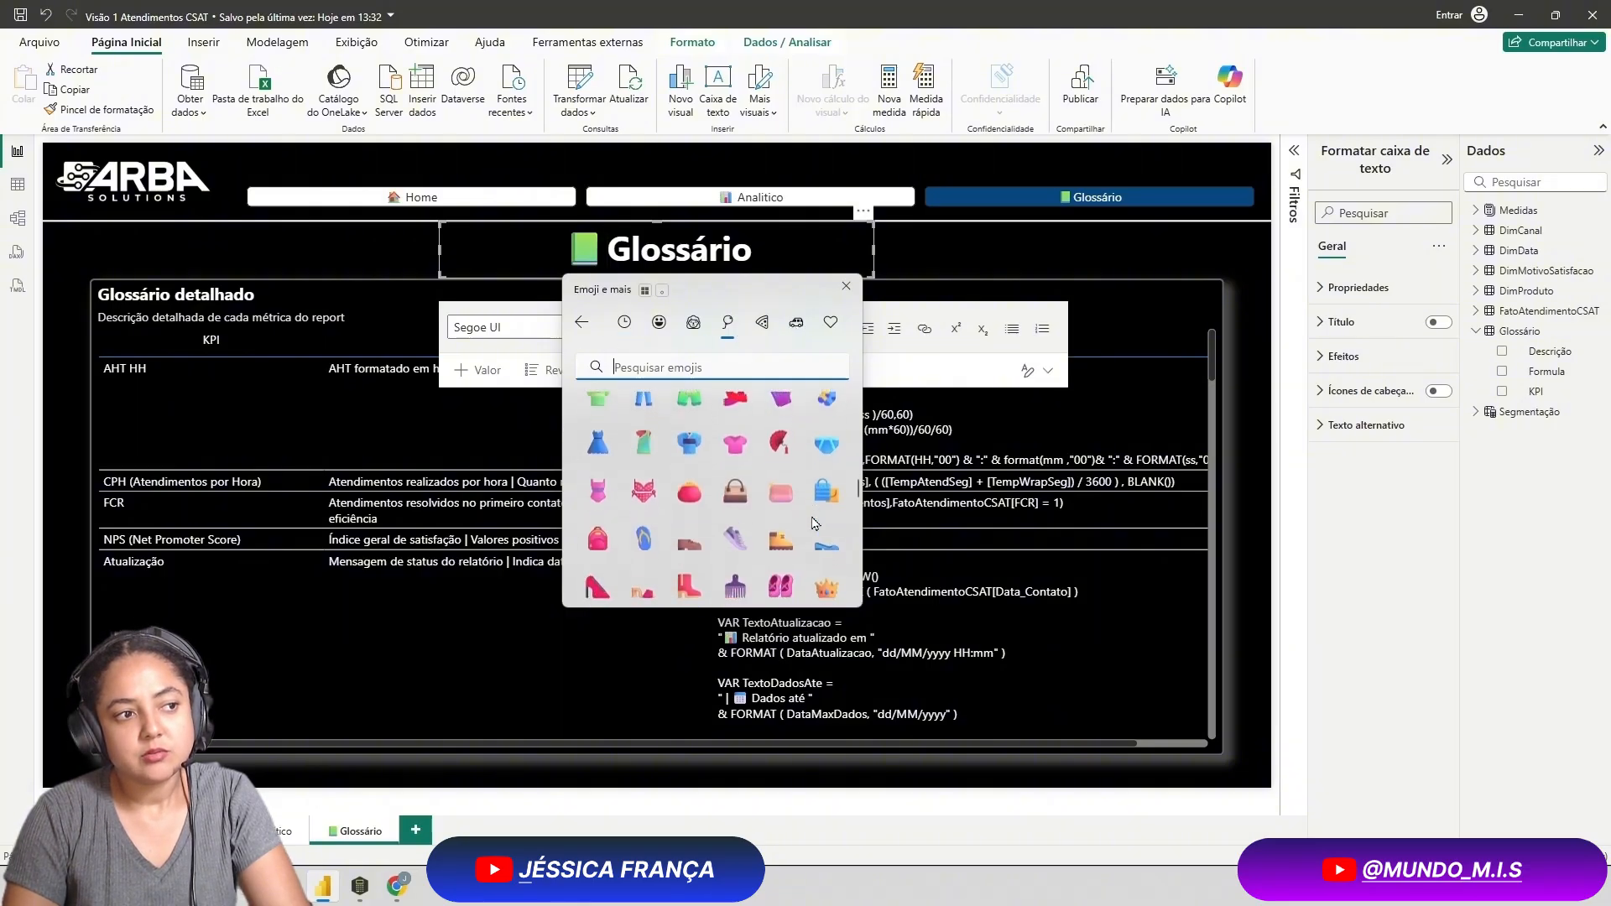
scroll(812, 524, "down", 10)
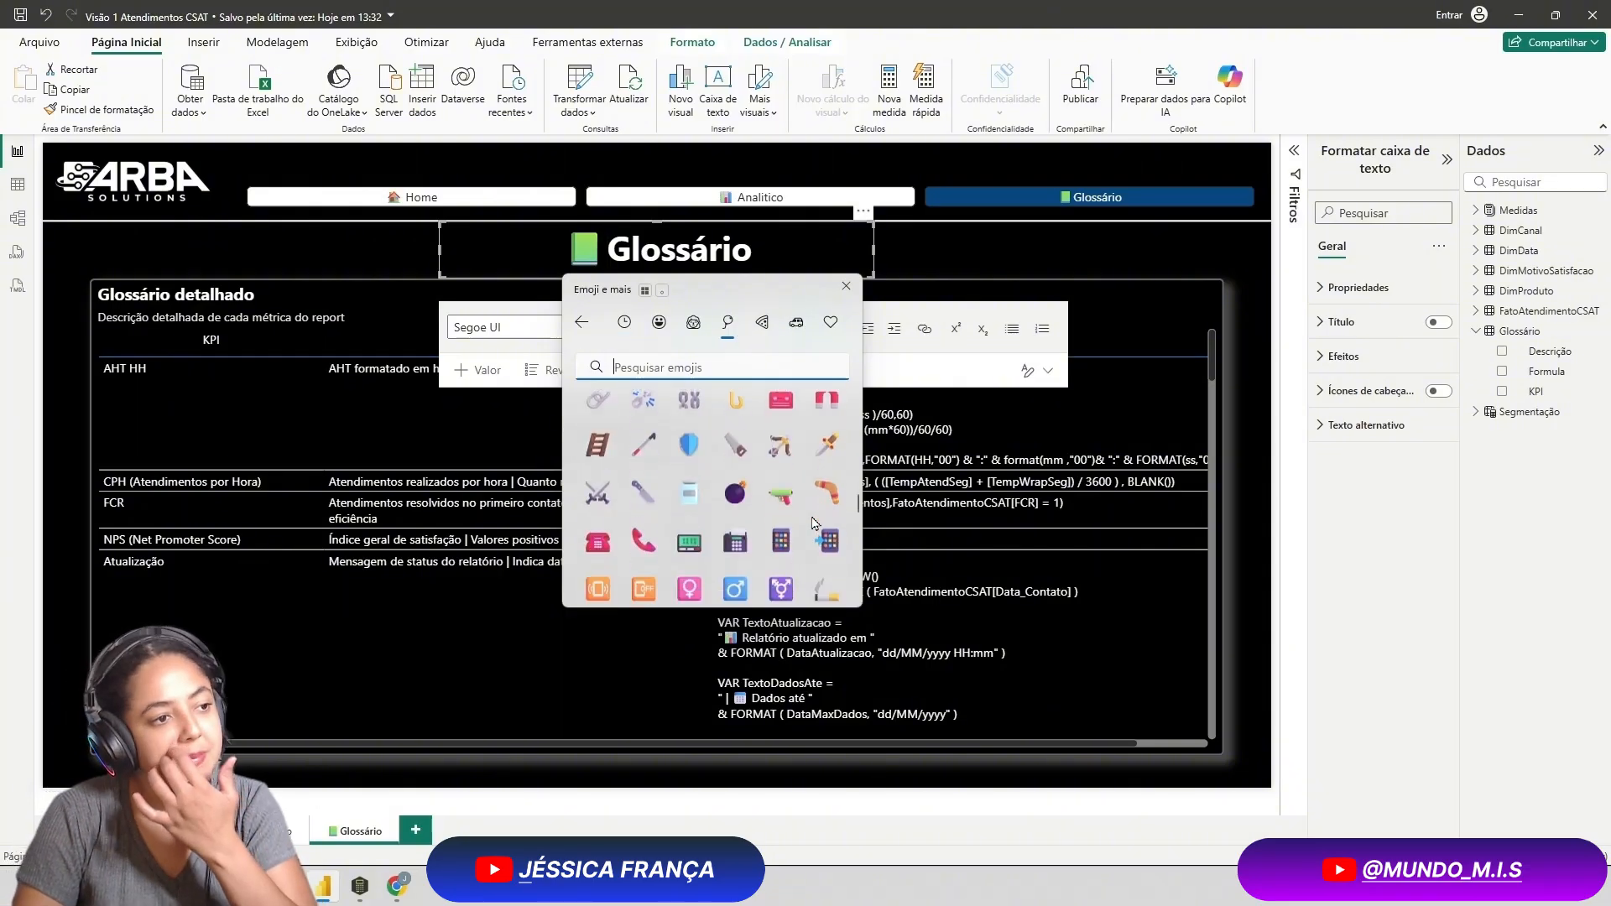
scroll(813, 525, "down", 10)
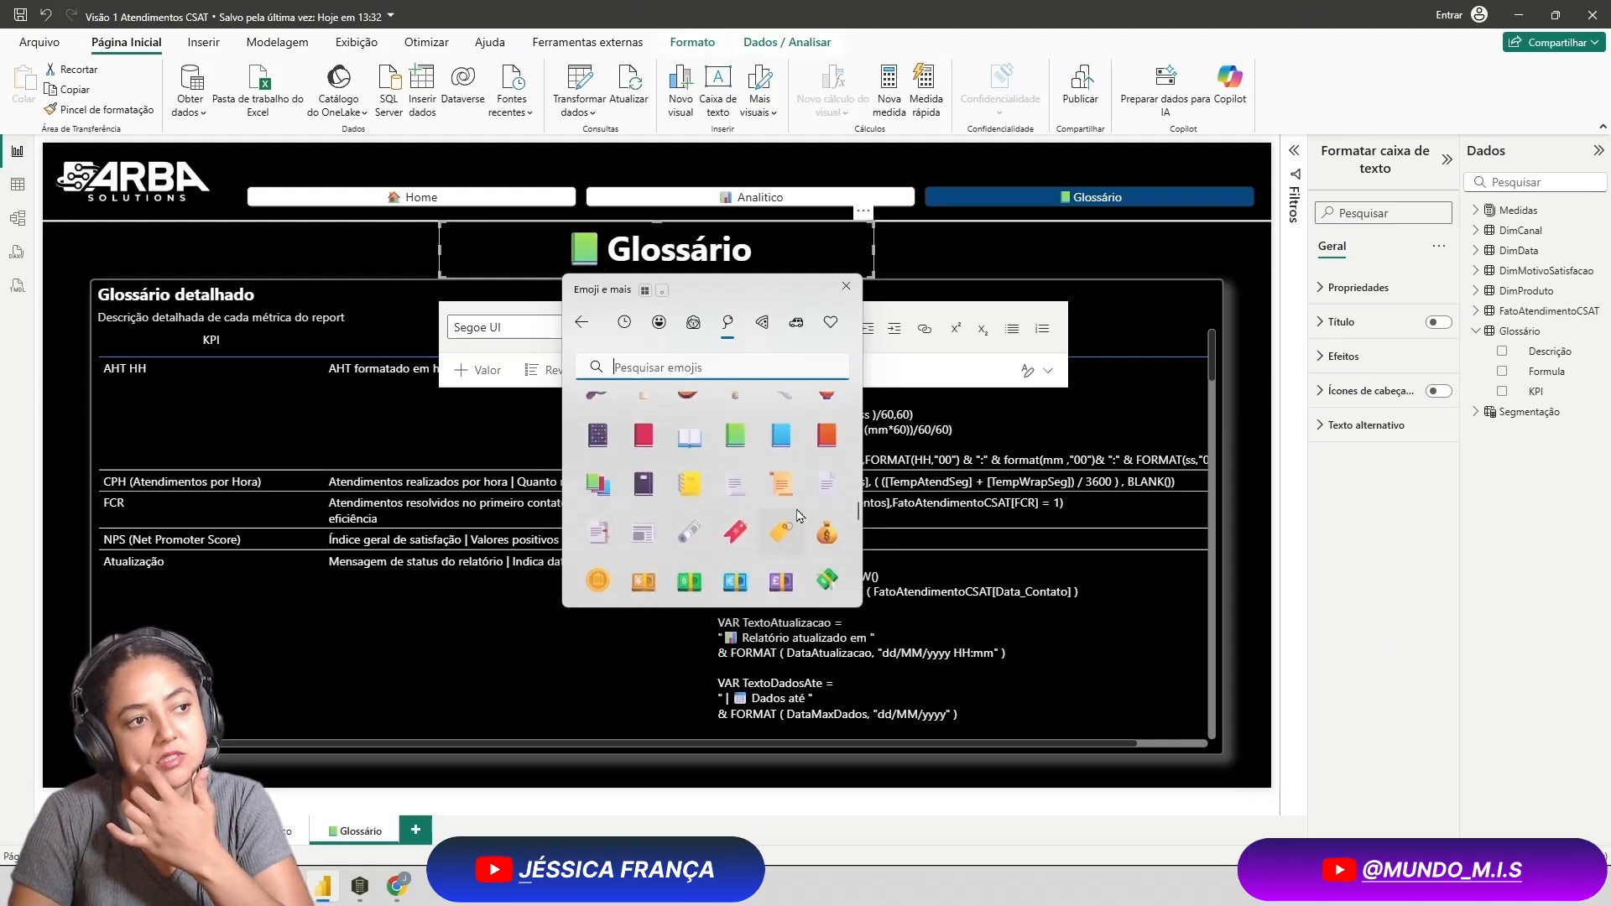
scroll(798, 515, "up", 2)
scroll(604, 566, "down", 3)
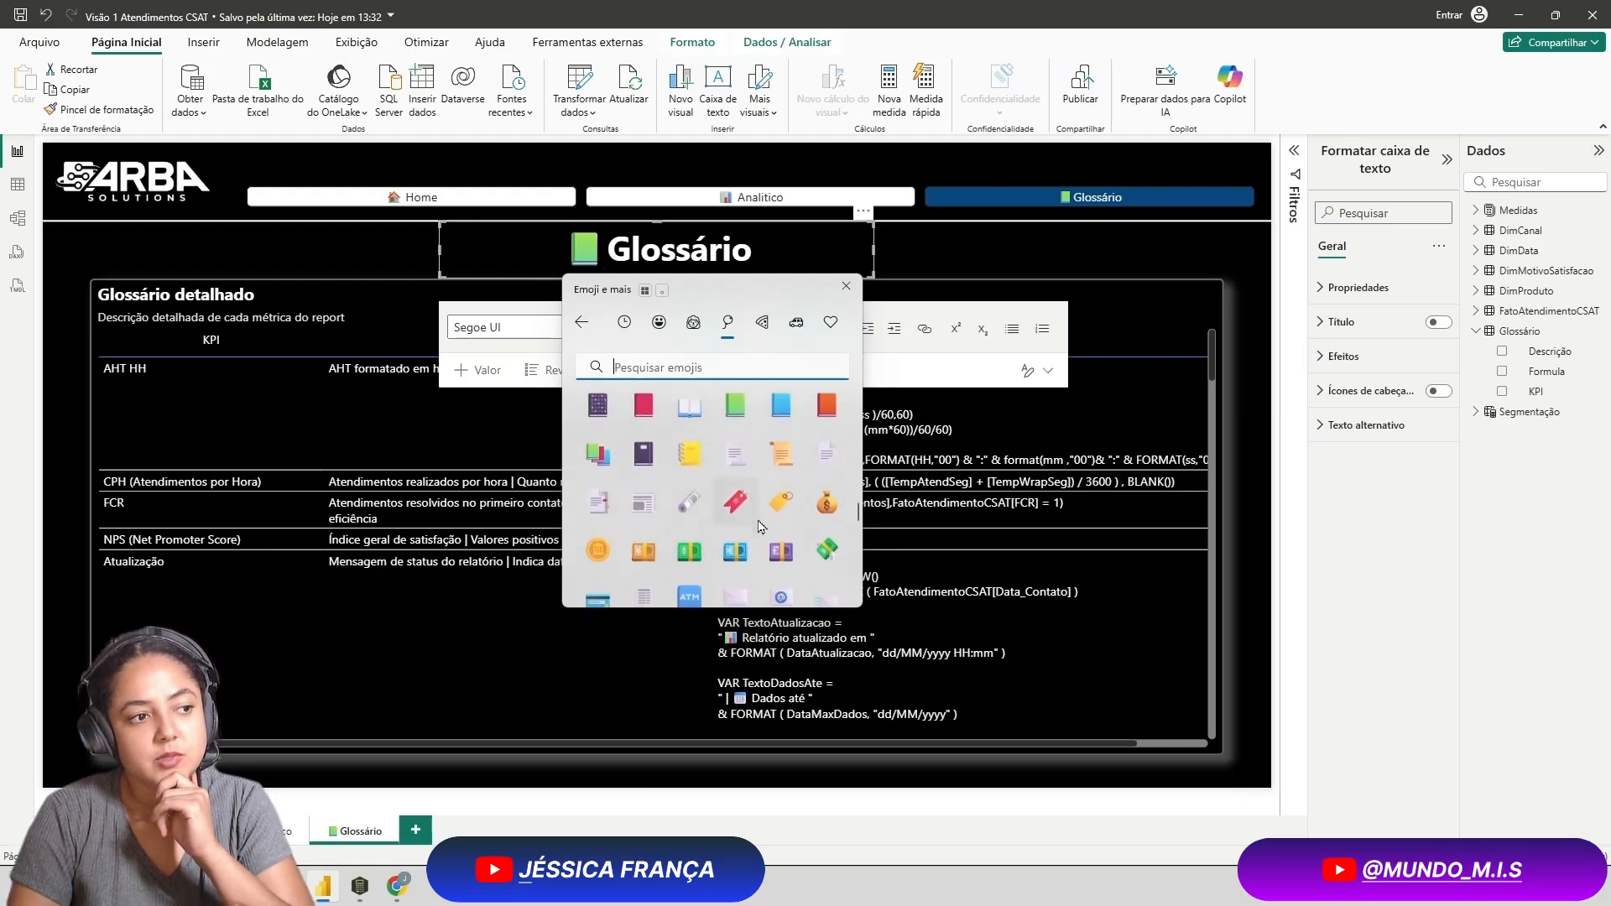
scroll(778, 557, "up", 3)
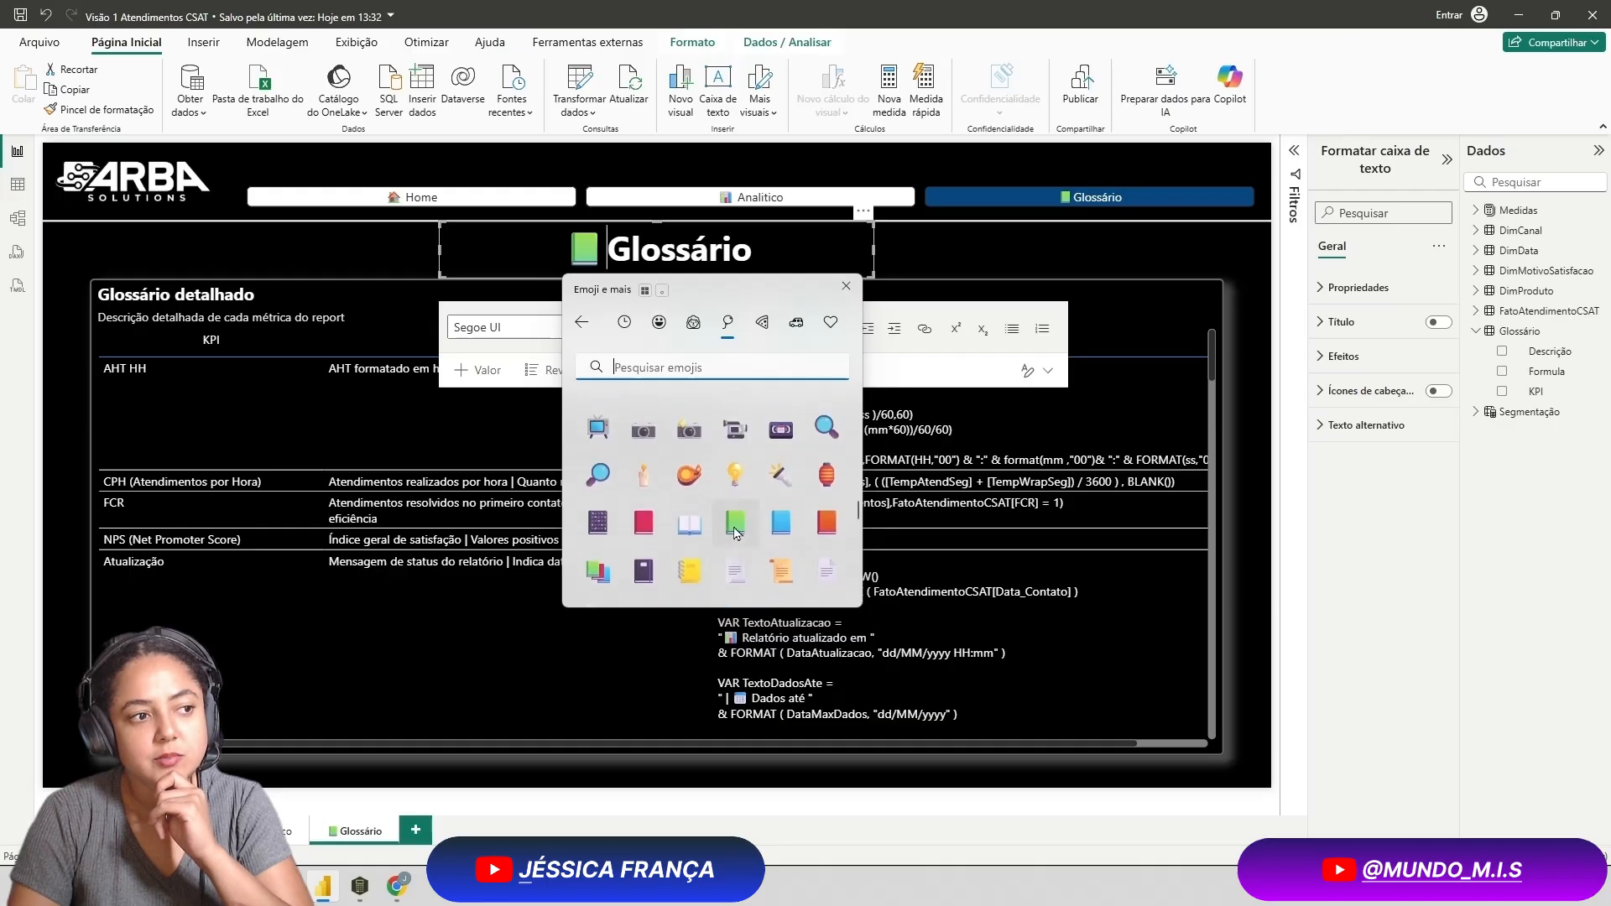
scroll(736, 531, "down", 3)
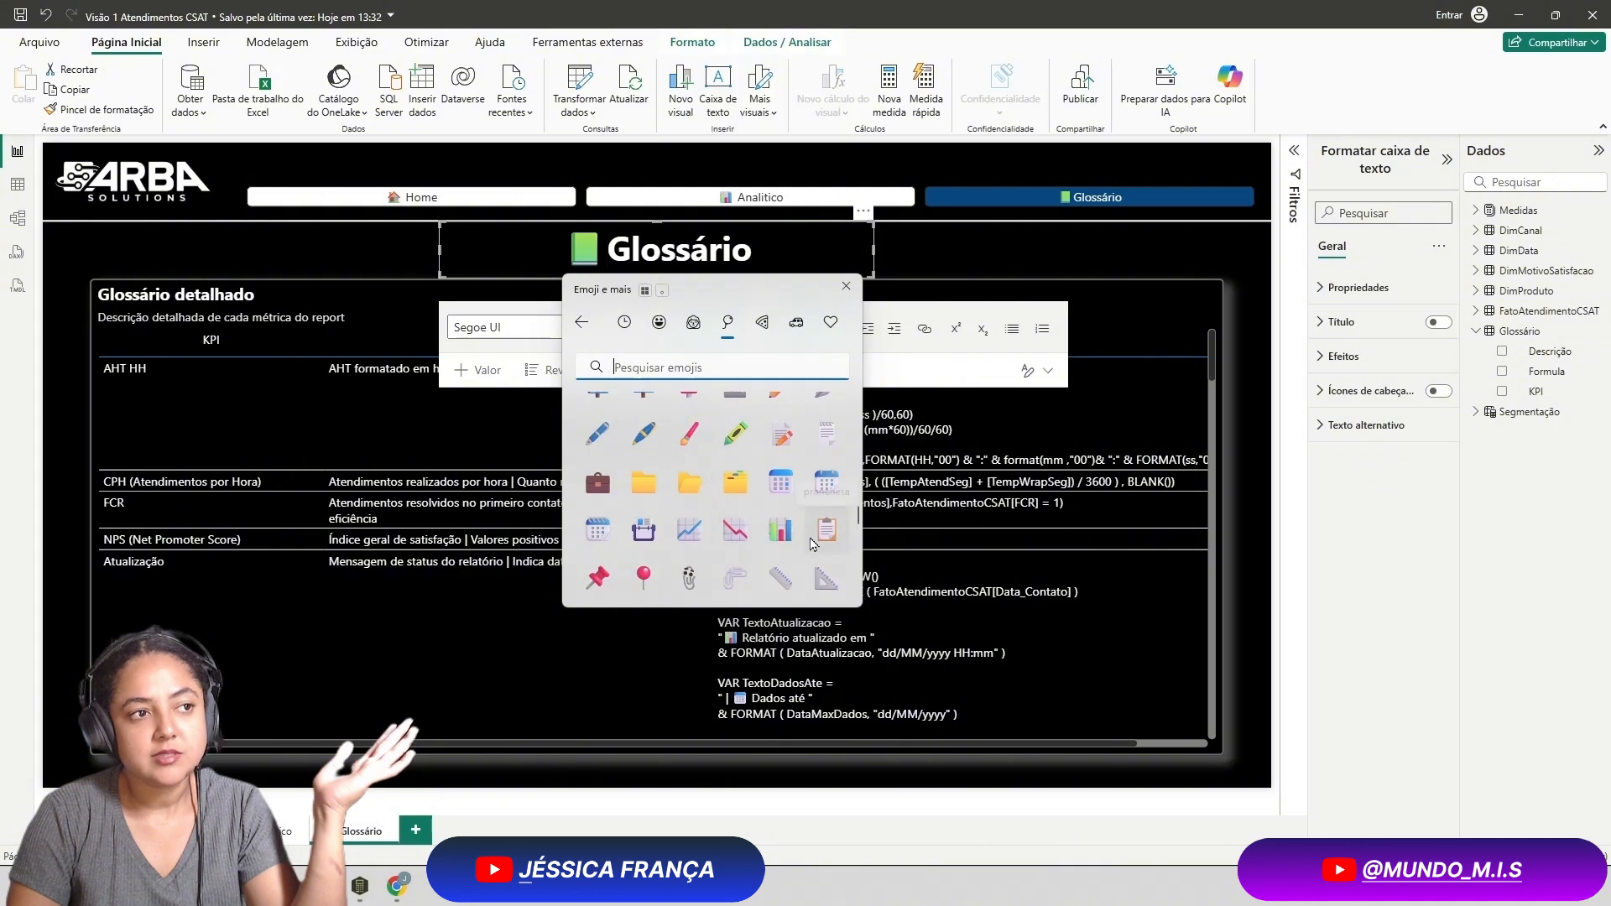
left_click(845, 289)
left_click(1250, 405)
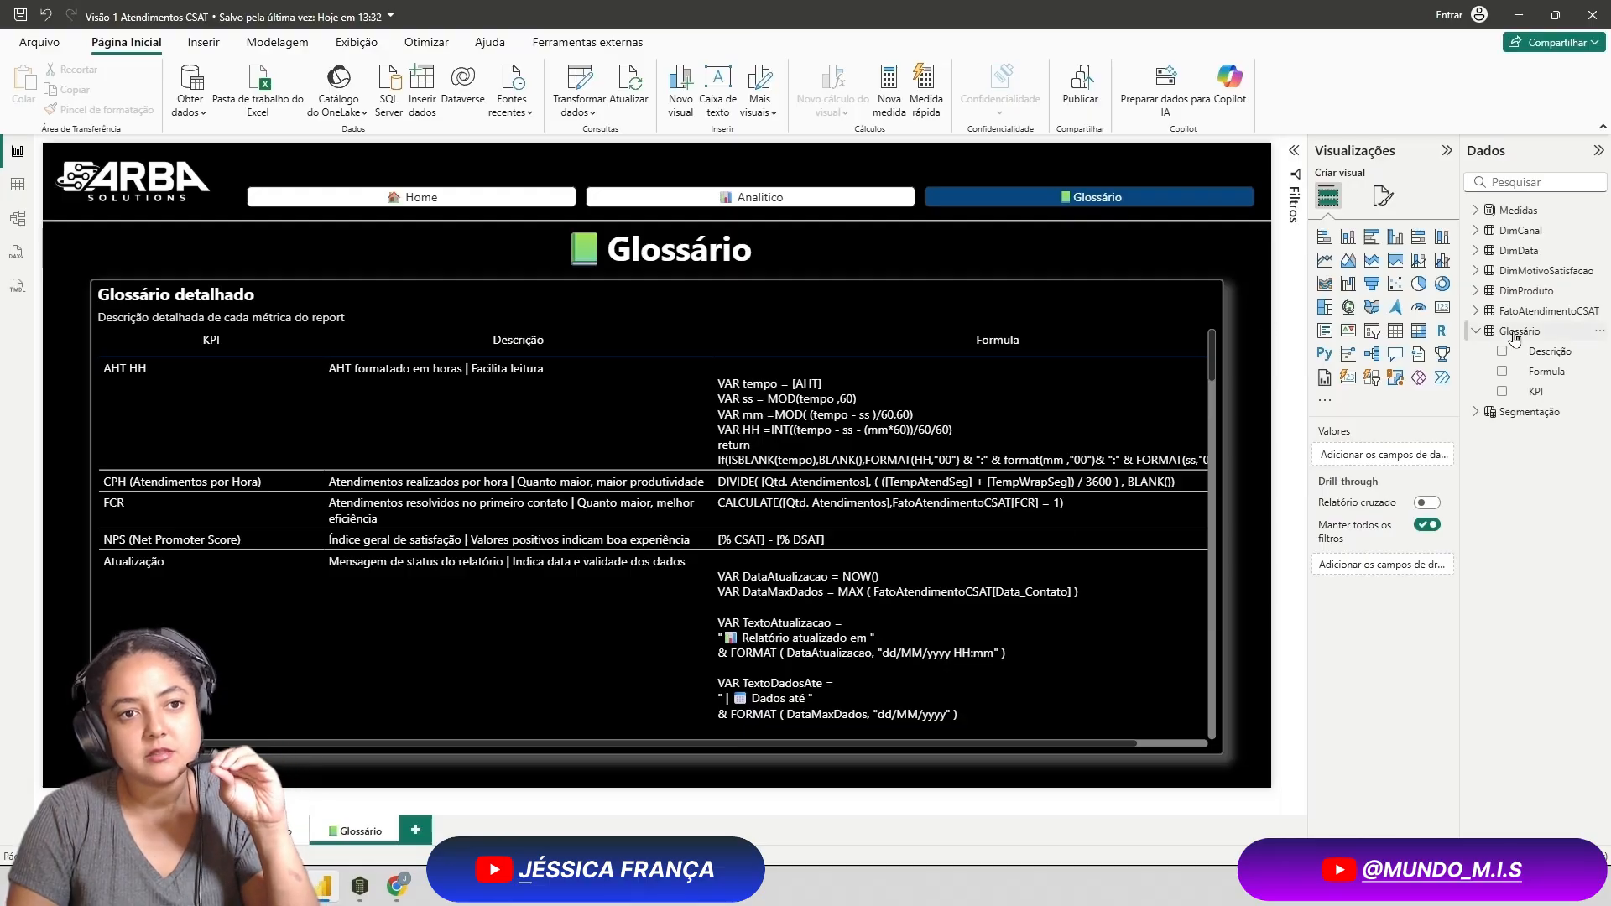
Collapse the Glossário field list and shorten the Glossário detalhado table from its upper edge to leave more space below the page title
left_click(1477, 332)
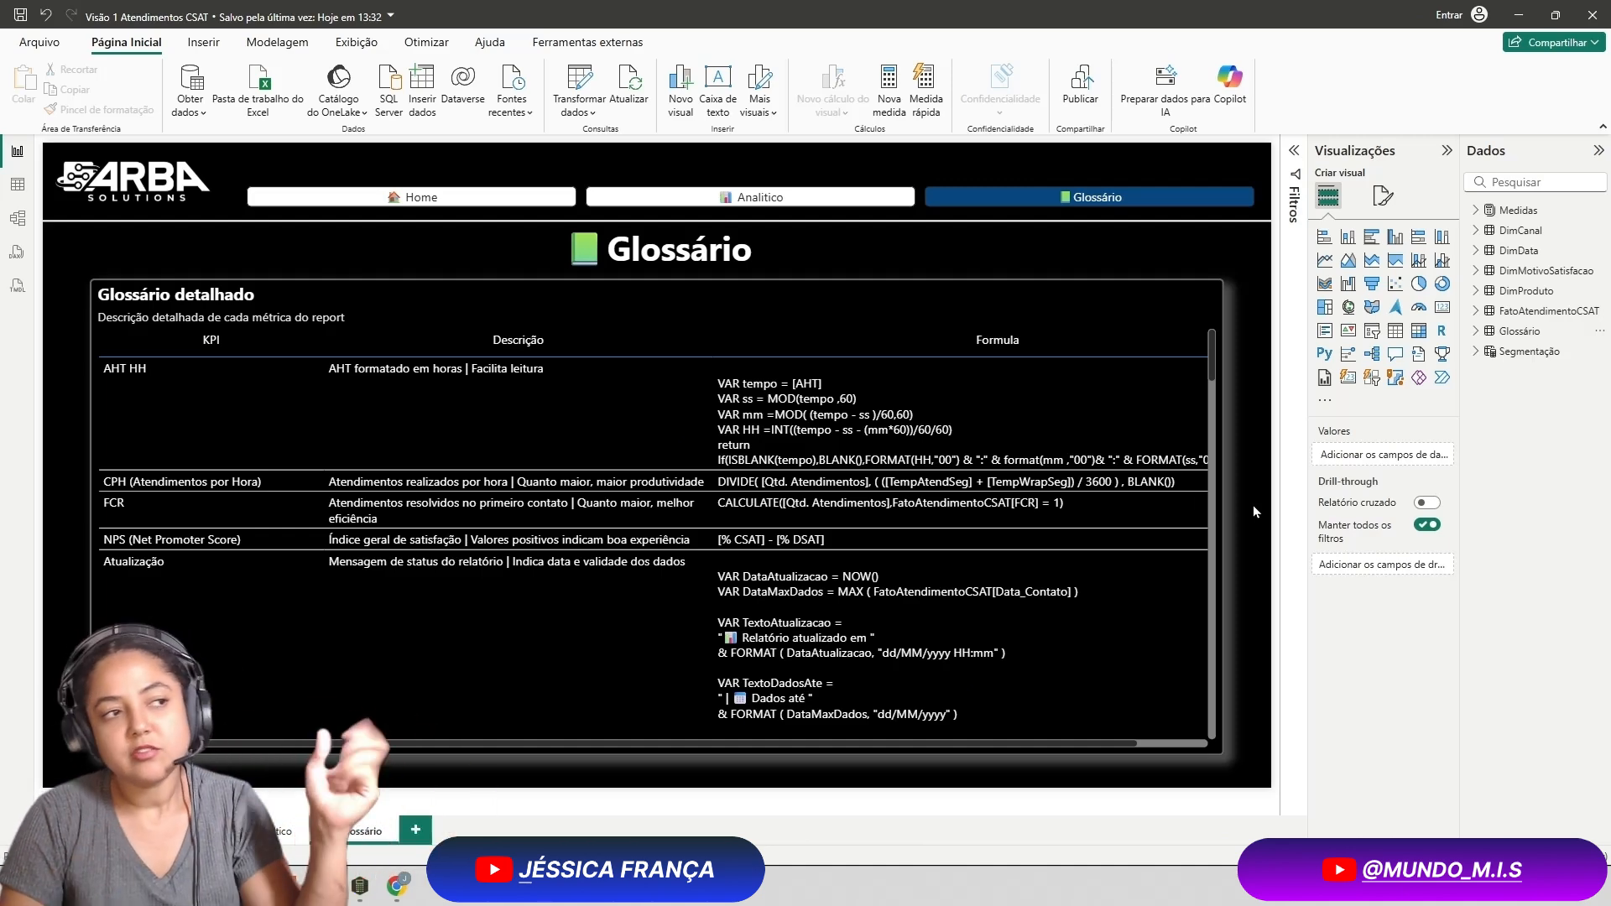
left_click(684, 295)
mouse_move(654, 284)
left_mouse_down()
mouse_move(652, 444)
mouse_move(651, 305)
left_mouse_up()
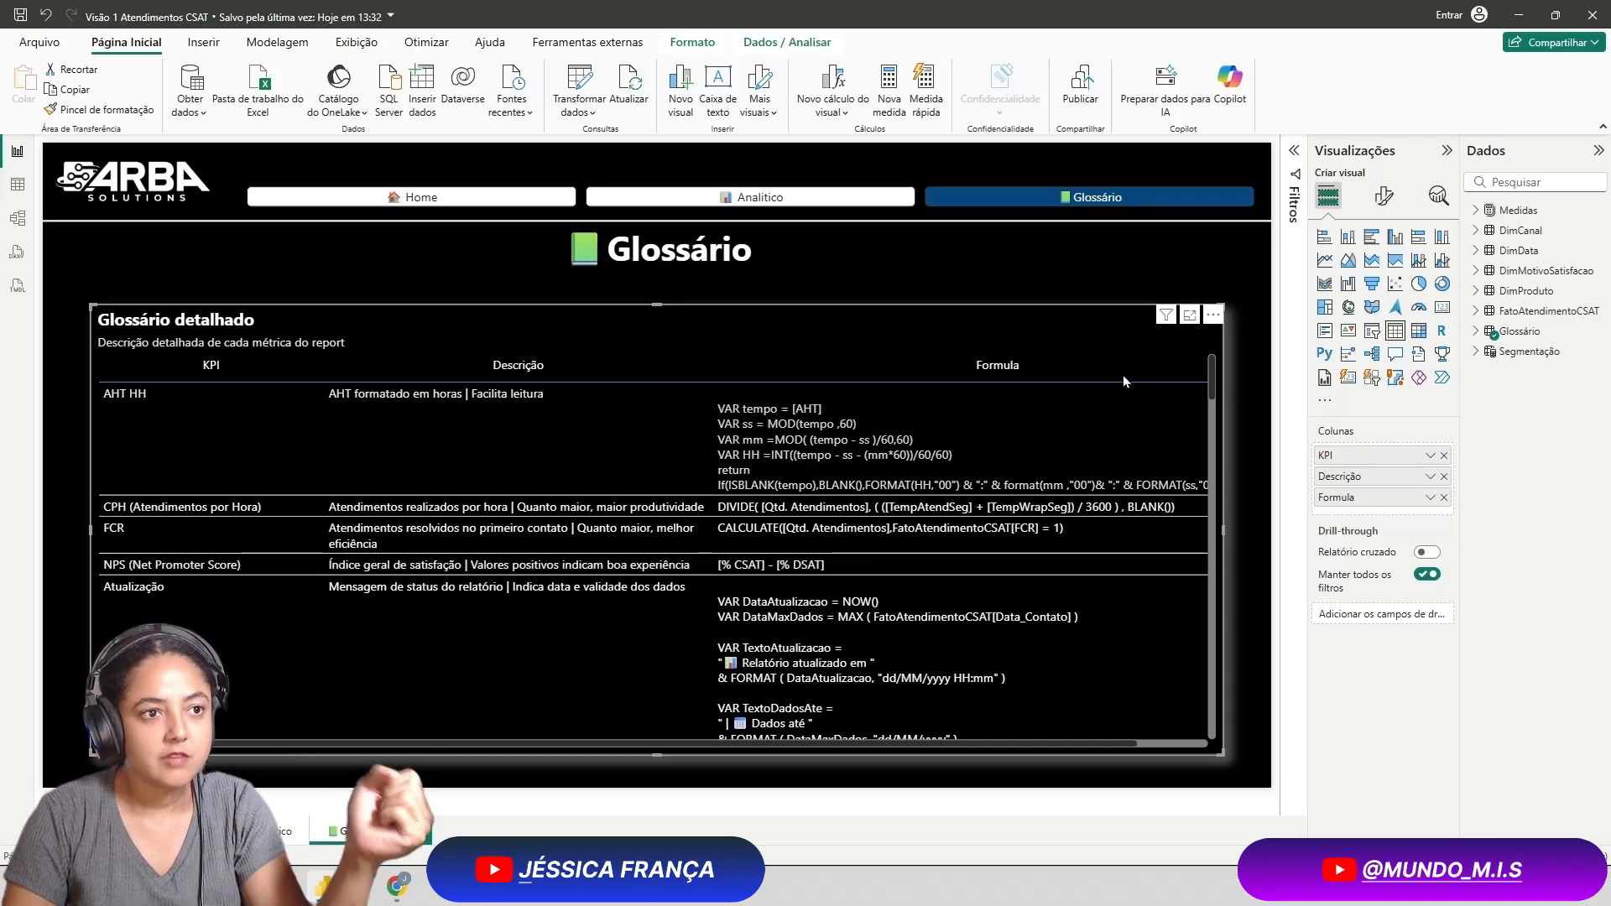
left_click(1247, 329)
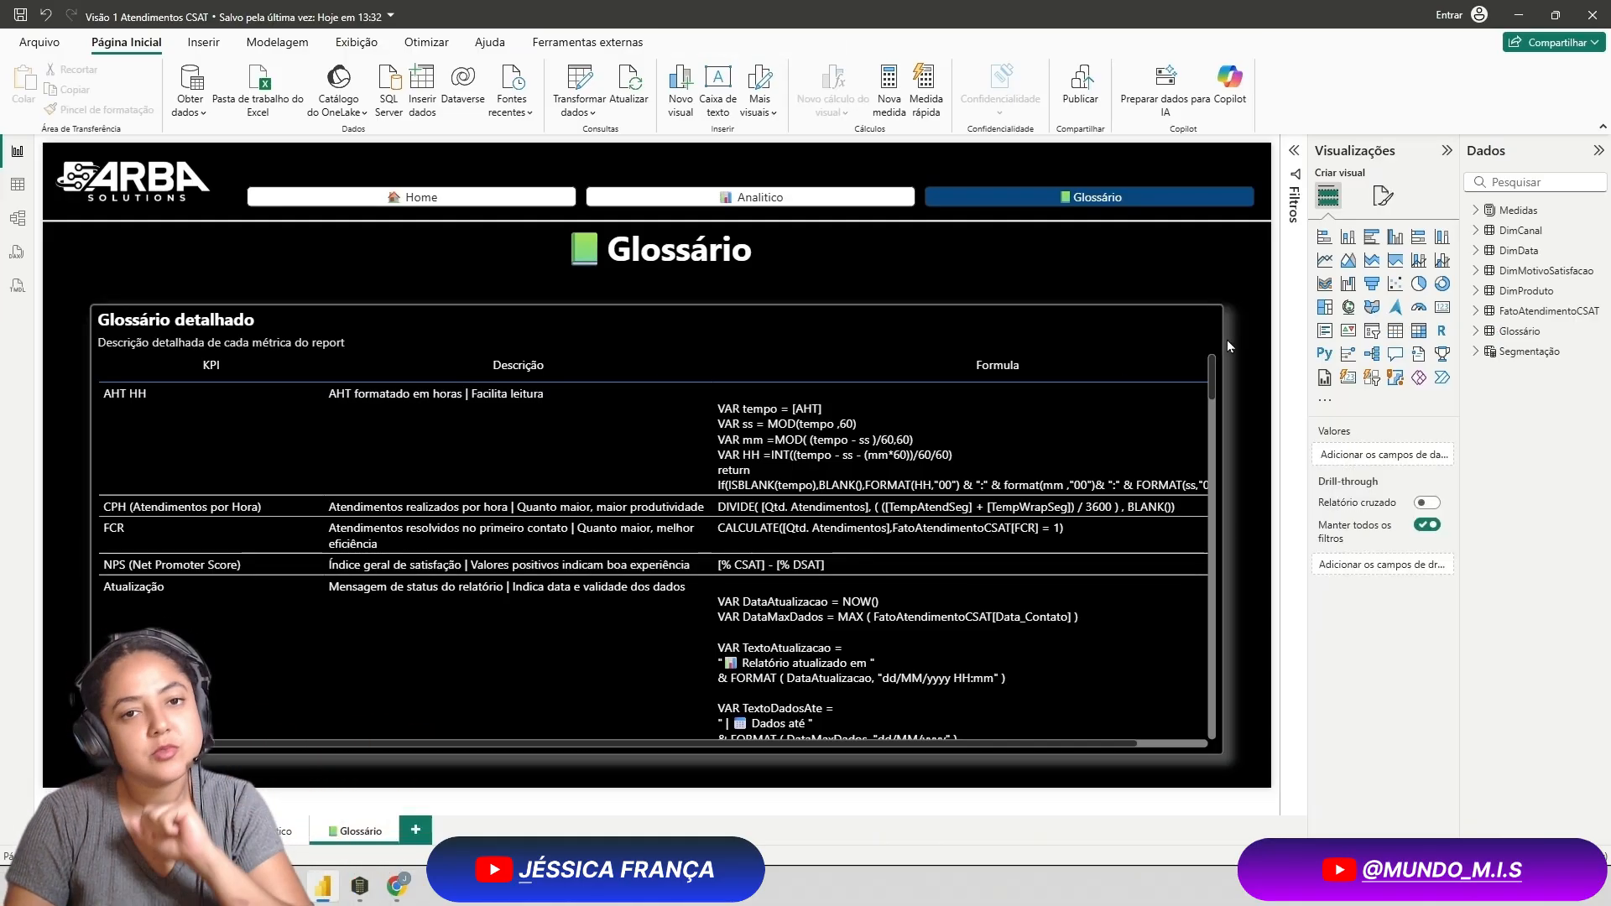